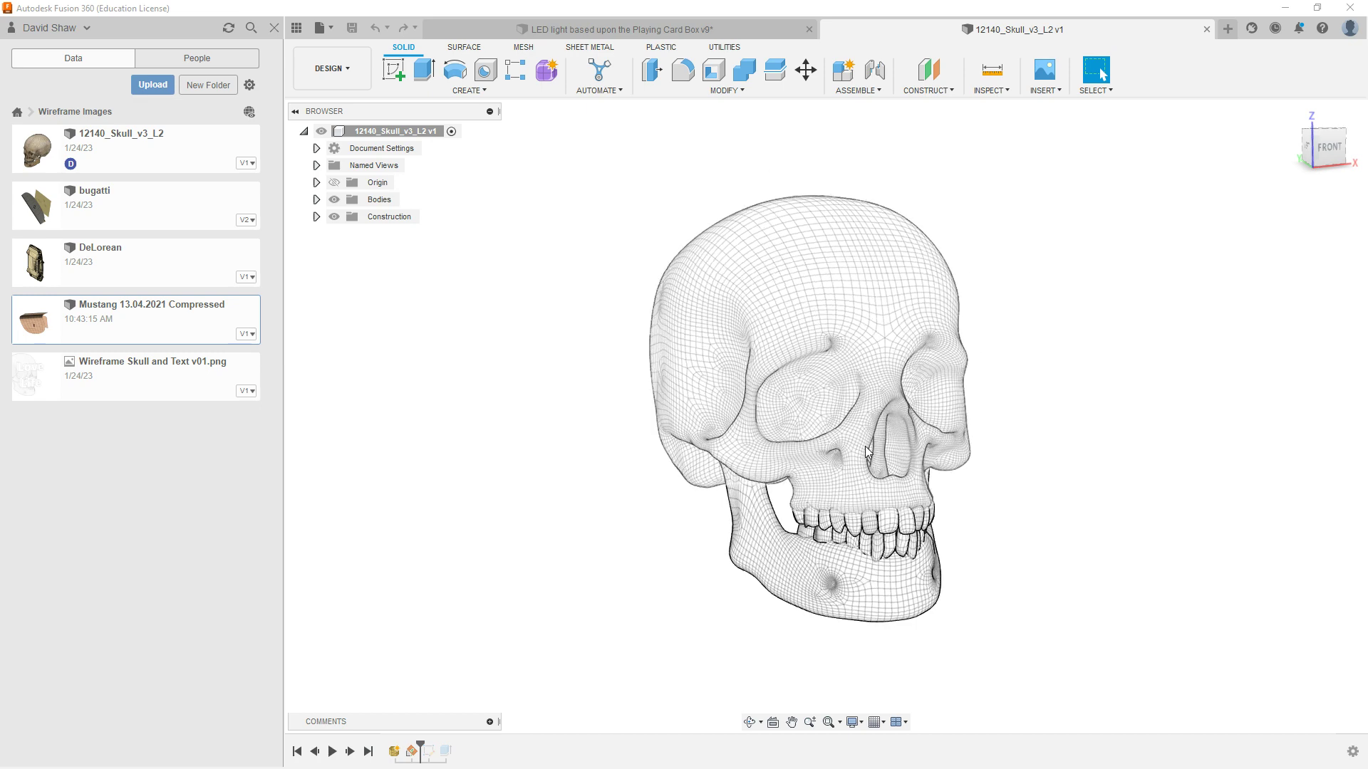
- Hide the Data panel and start an image capture of the skull view
scroll(867, 453, "up", 1)
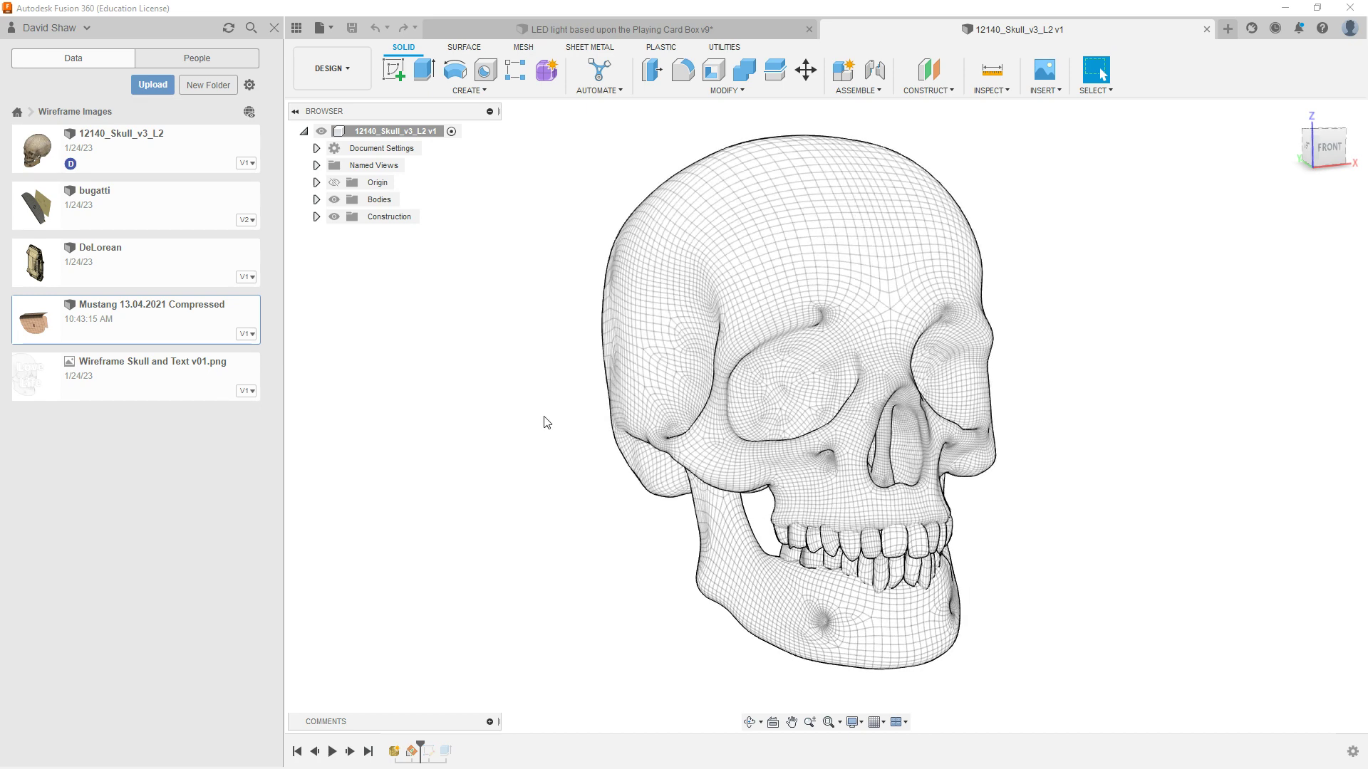
left_click(297, 28)
left_click(45, 33)
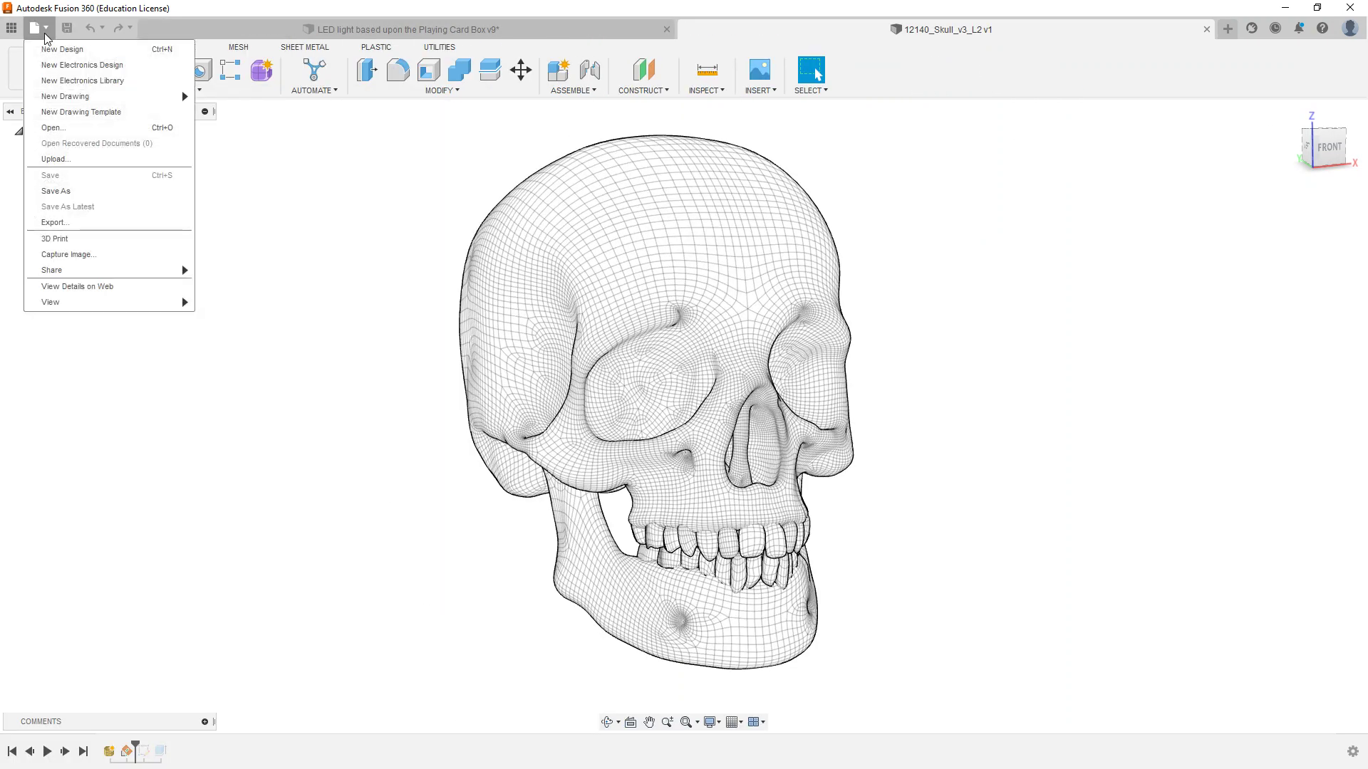
left_click(74, 255)
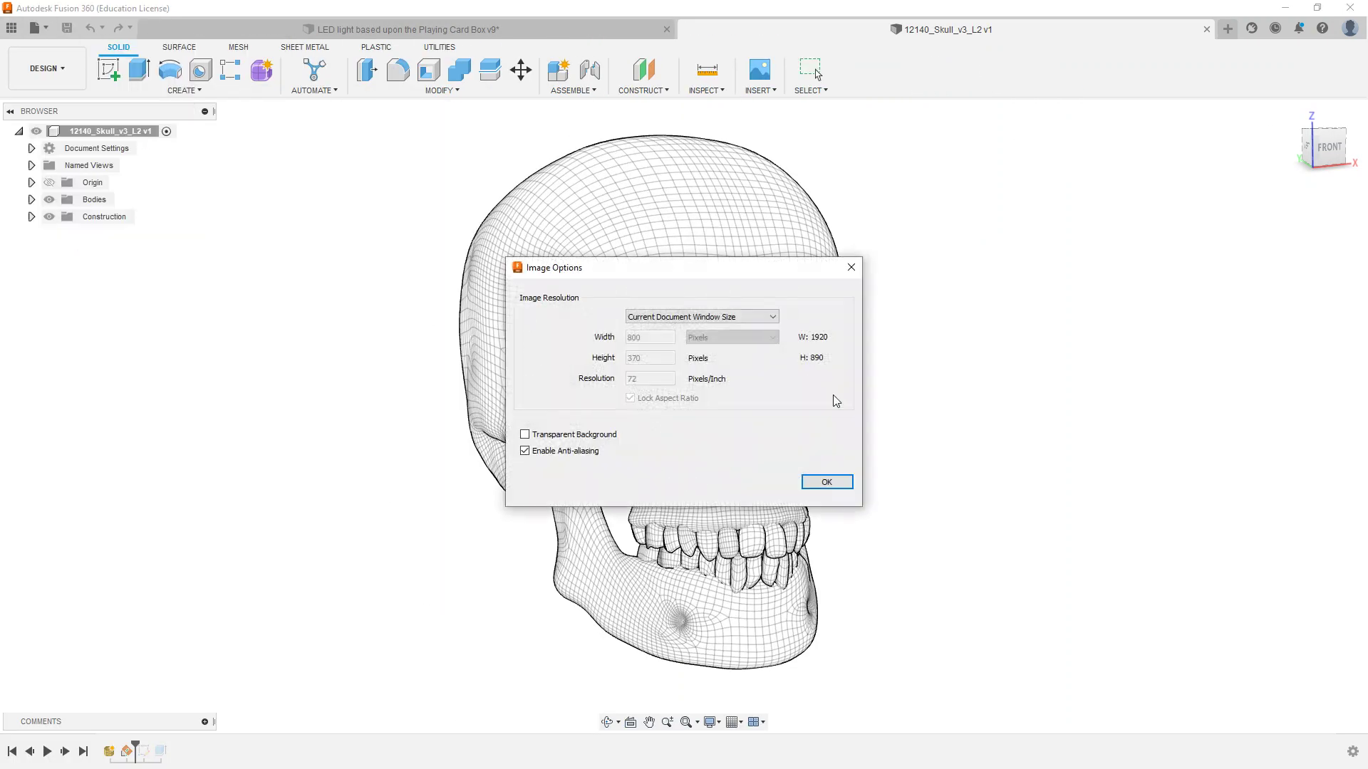
left_click_drag(722, 275, 1088, 277)
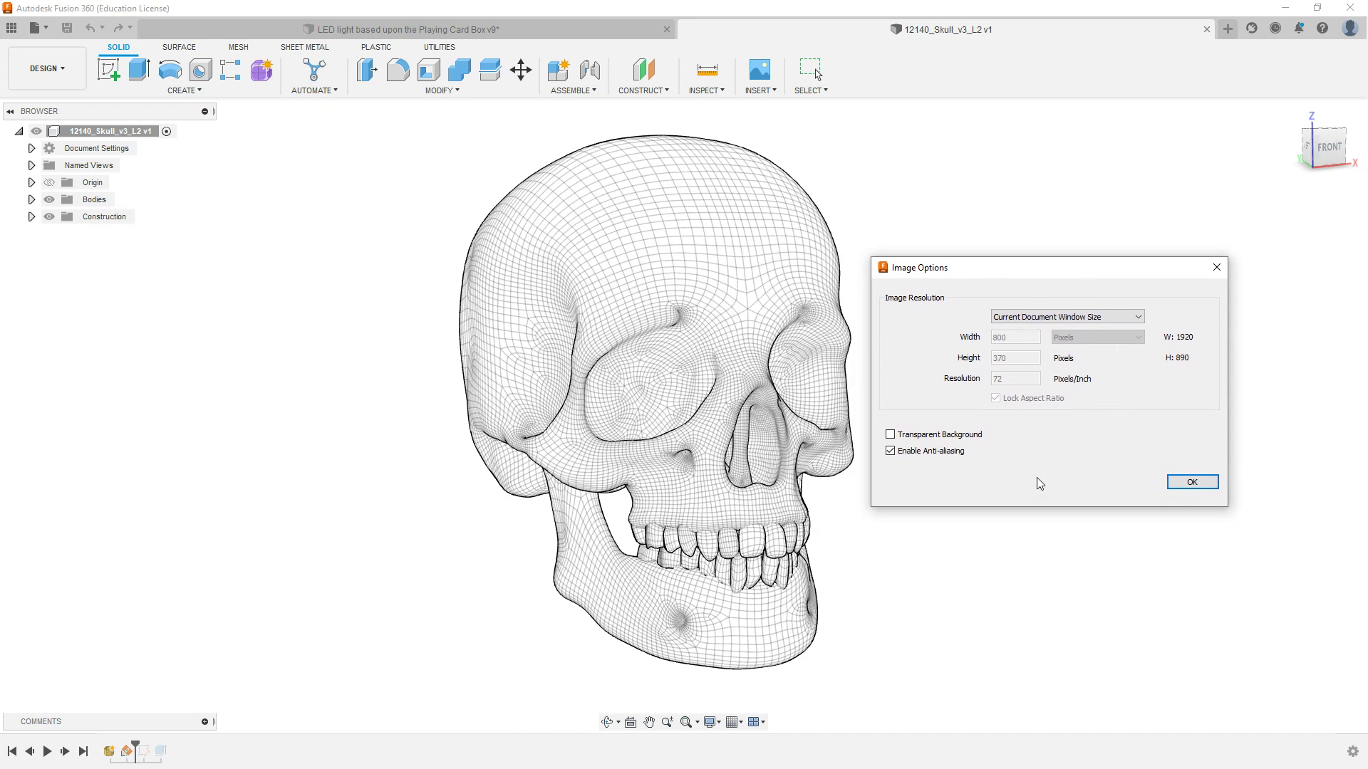
- Set a custom 6471 × 3000 pixel capture with anti-aliasing turned off and confirm
left_click(1098, 322)
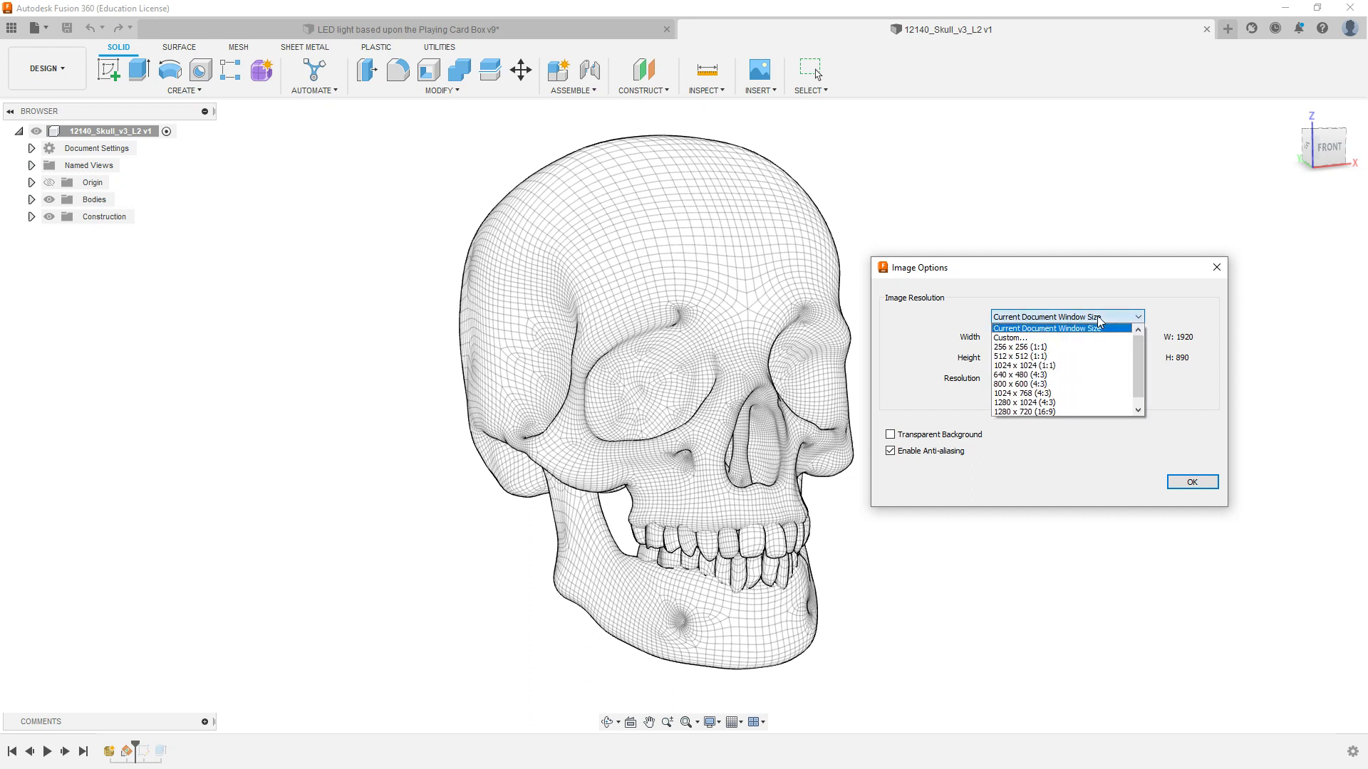
left_click(1068, 338)
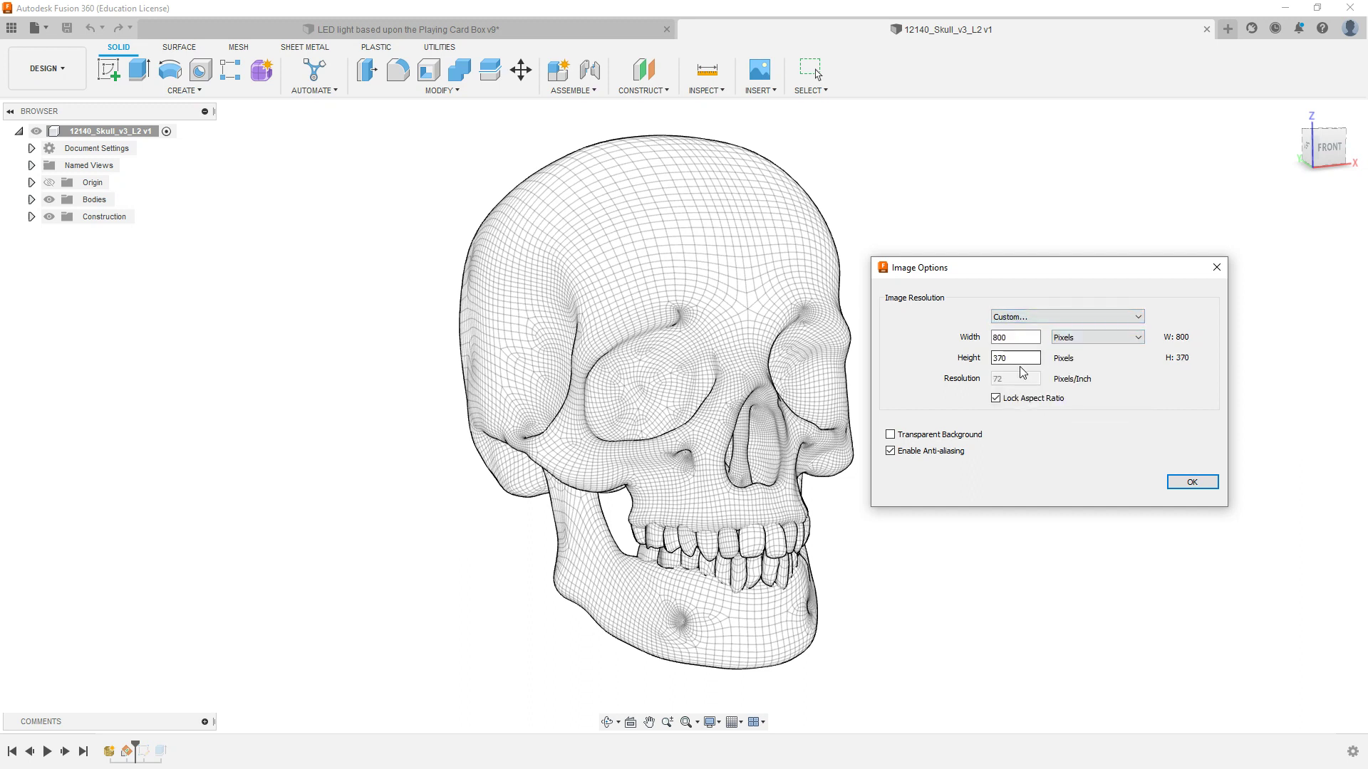
double_click(1025, 357)
type("2000")
type("3")
left_click(937, 452)
left_click(1191, 482)
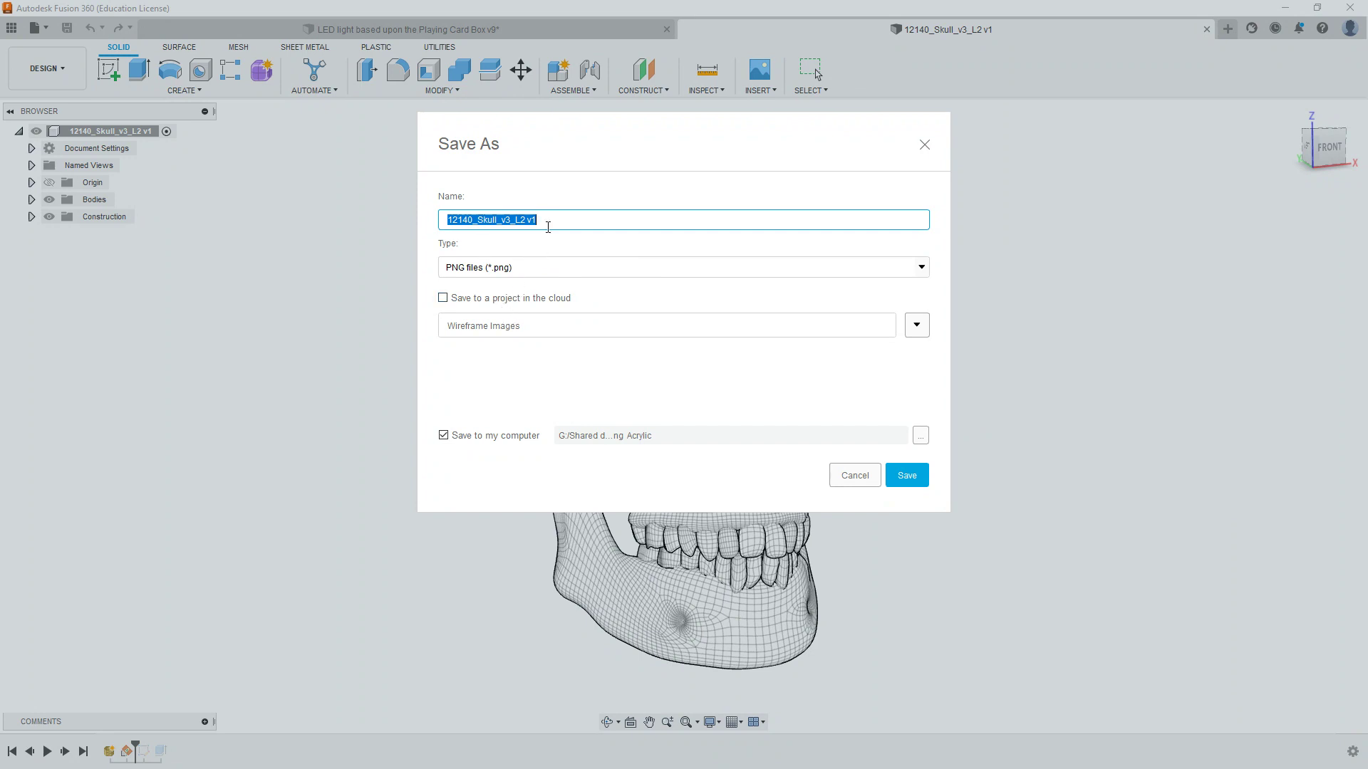
- Name the capture Skull Wireframe v01 and save the PNG into Downloads
type("Skul")
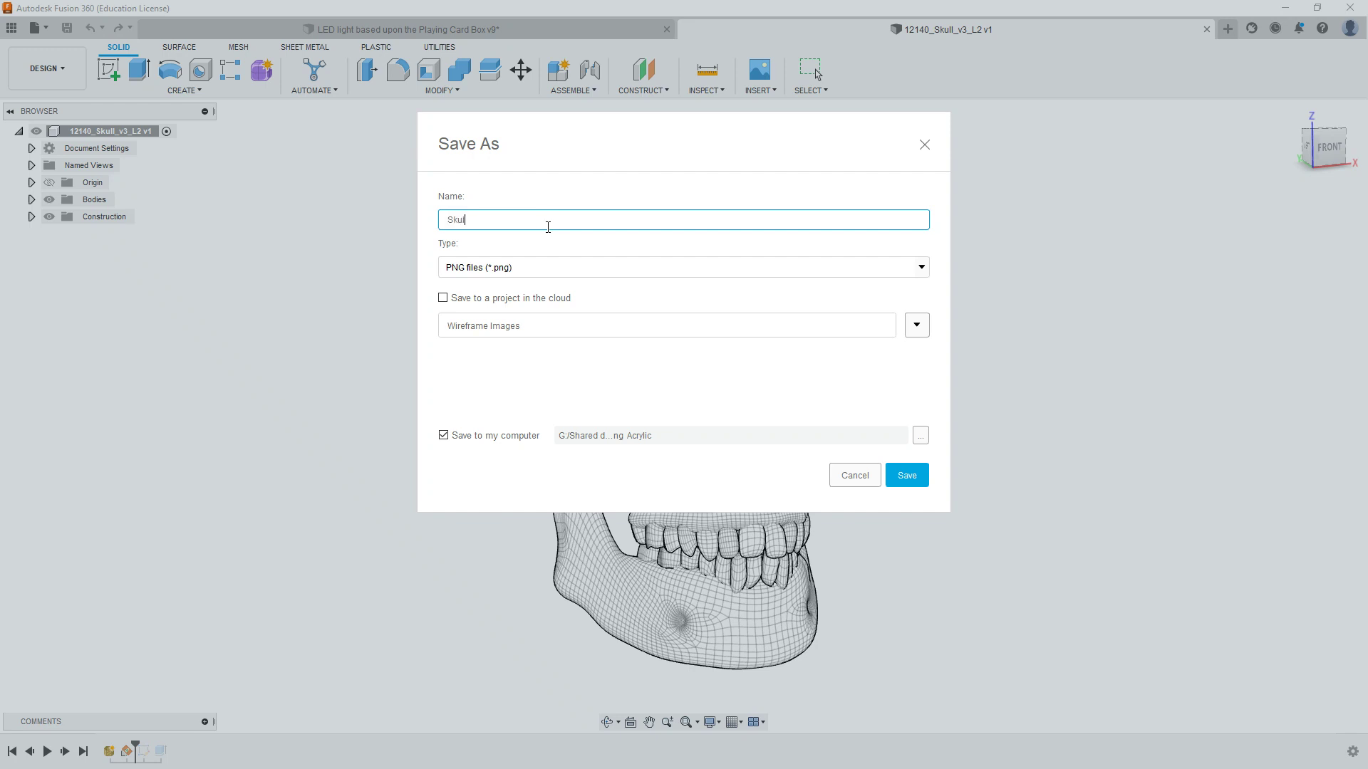
type("l Wireframe v01")
left_click(921, 436)
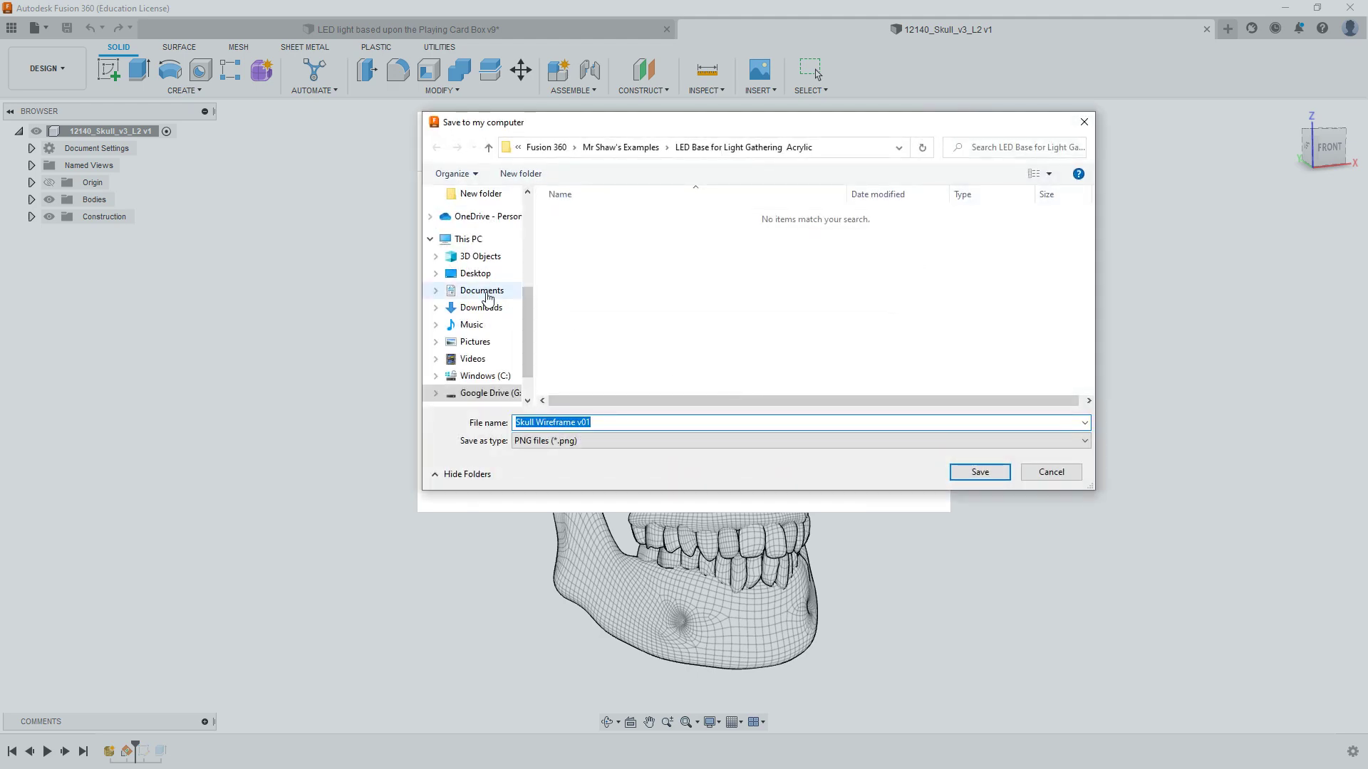
left_click(484, 311)
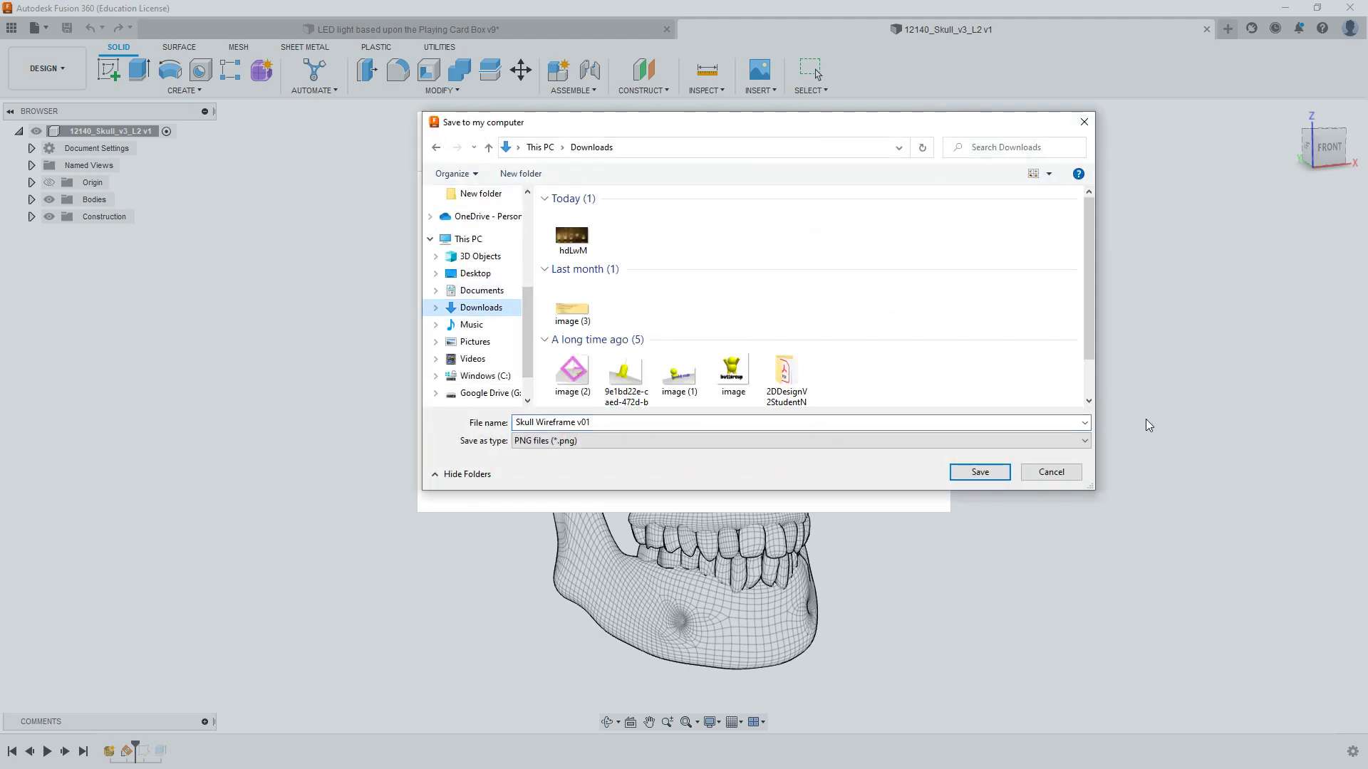
left_click(979, 472)
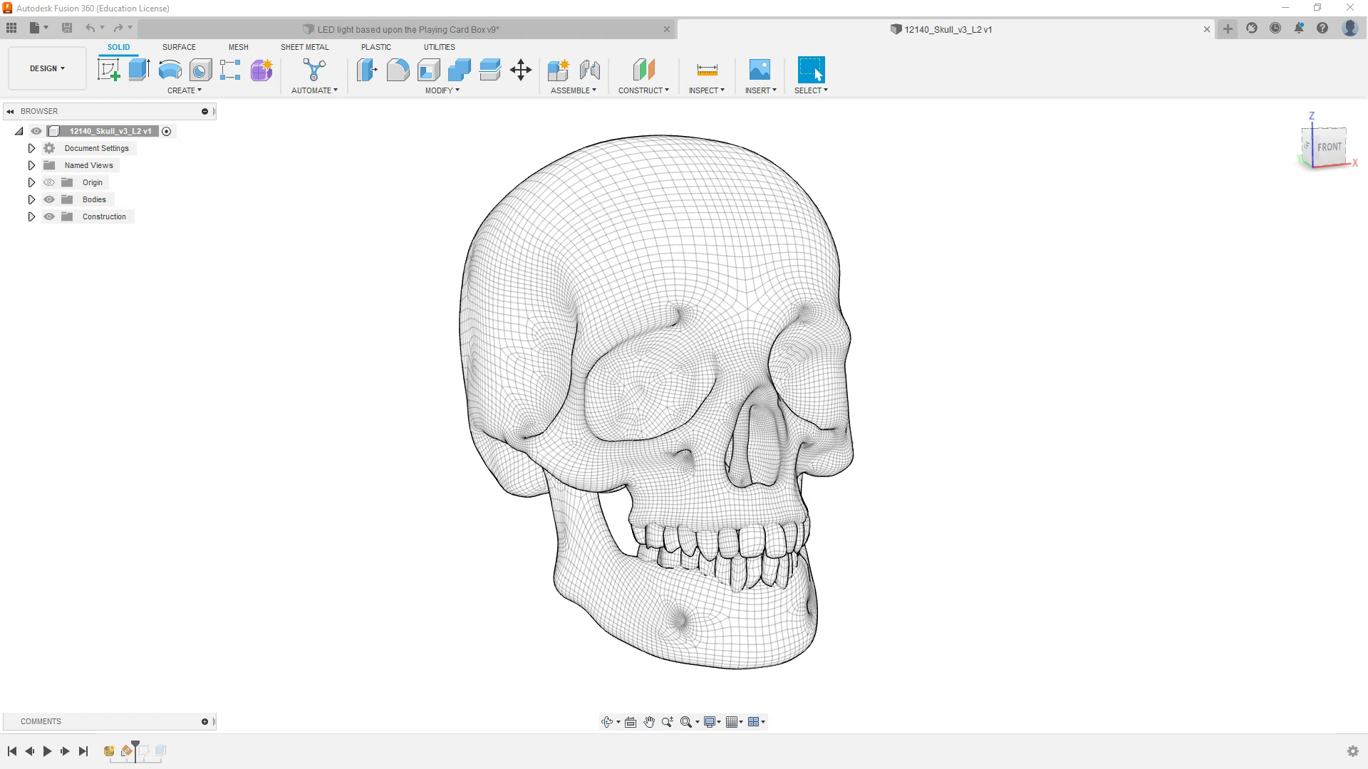
- Open Skull Wireframe v01 from the Downloads window with paint.net
left_click_drag(941, 314, 1047, 314)
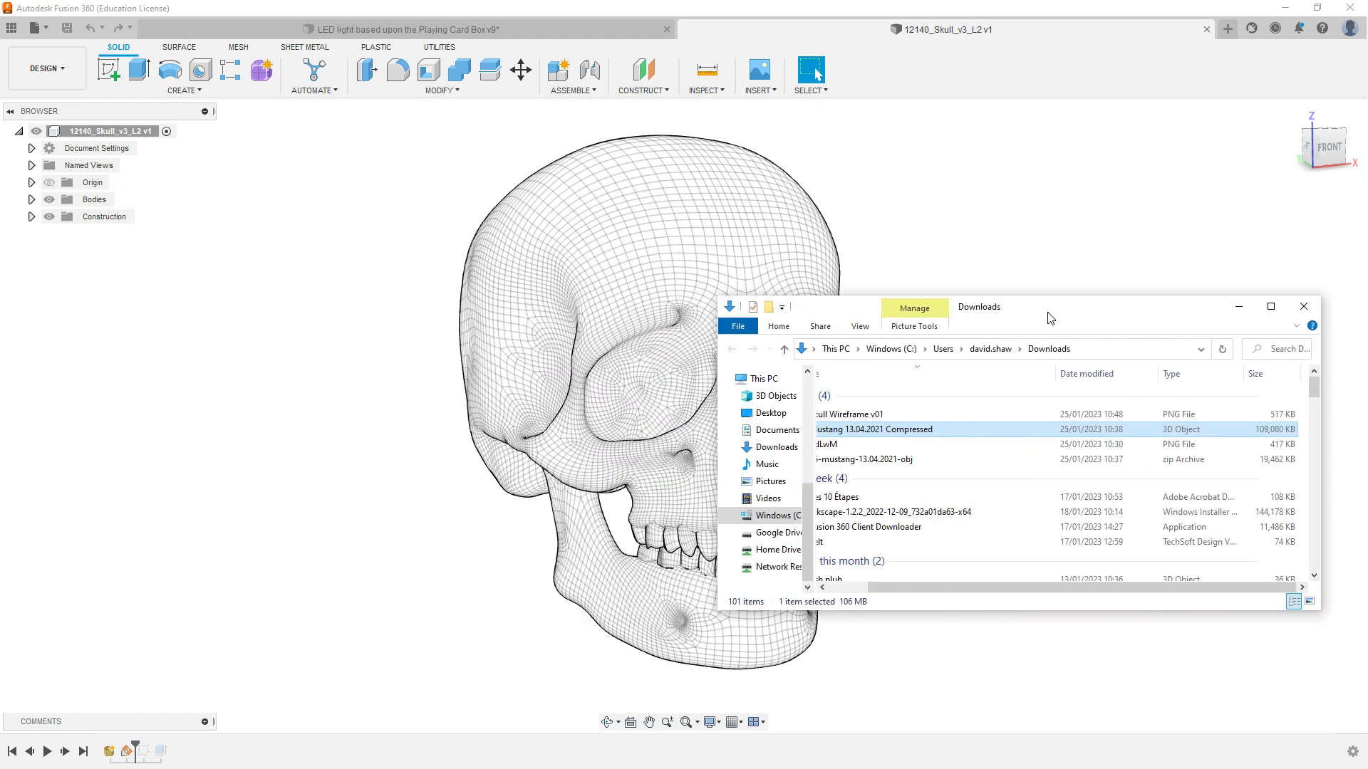
left_click(852, 588)
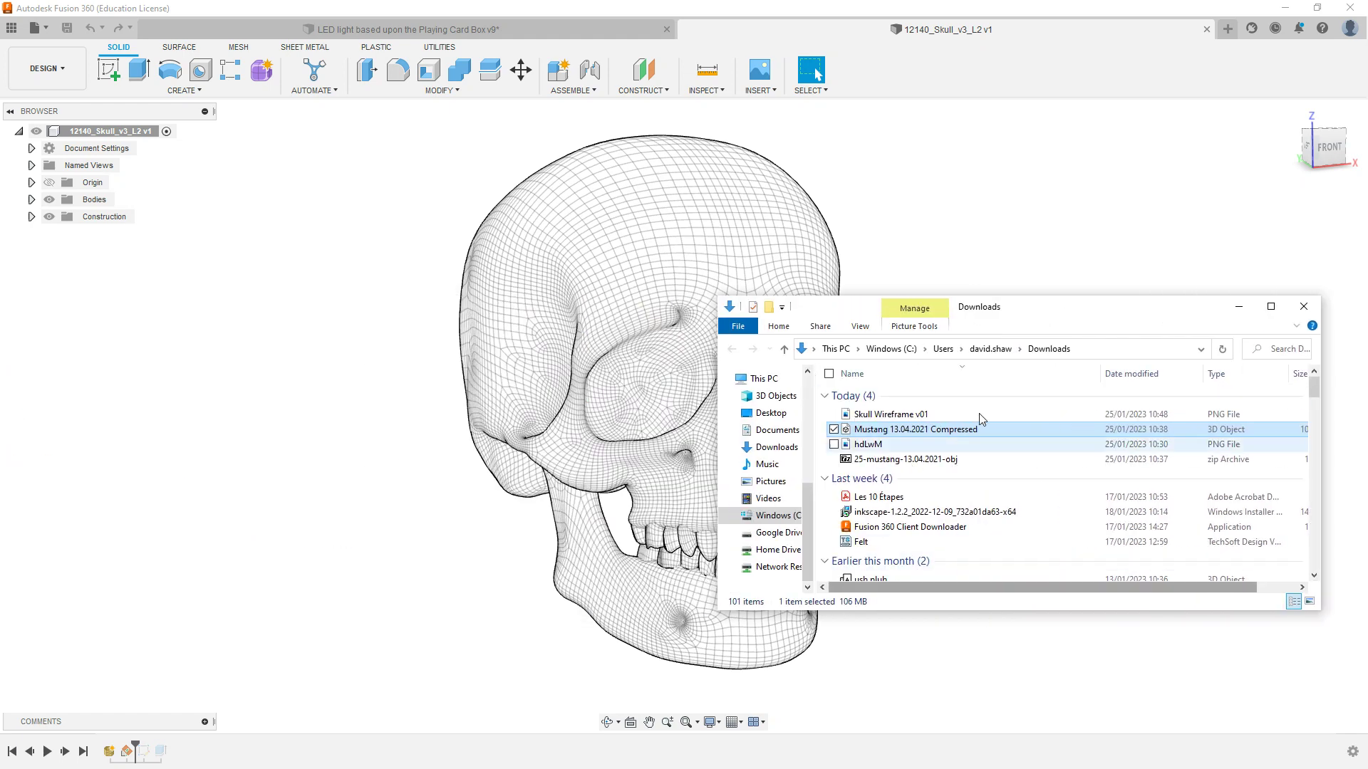
left_click(902, 416)
right_click(902, 418)
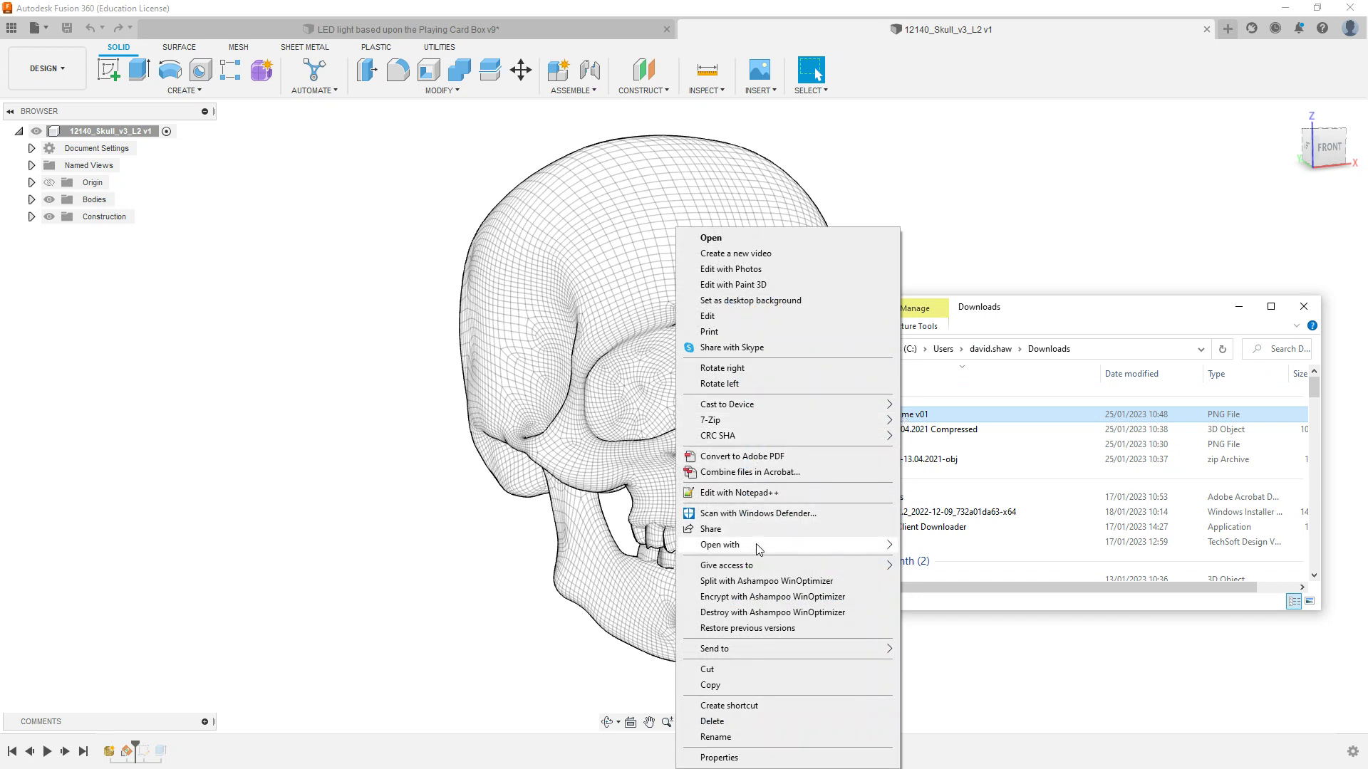
mouse_move(757, 548)
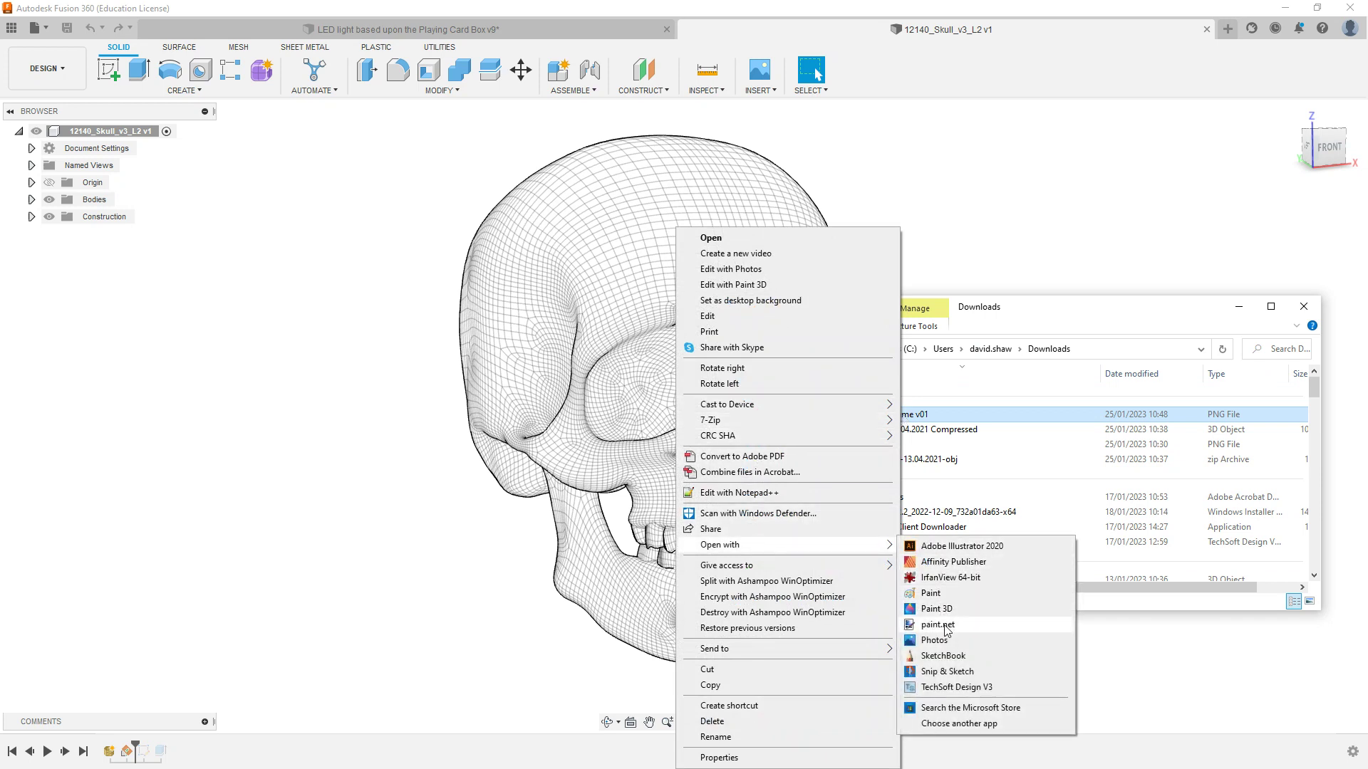
left_click(937, 626)
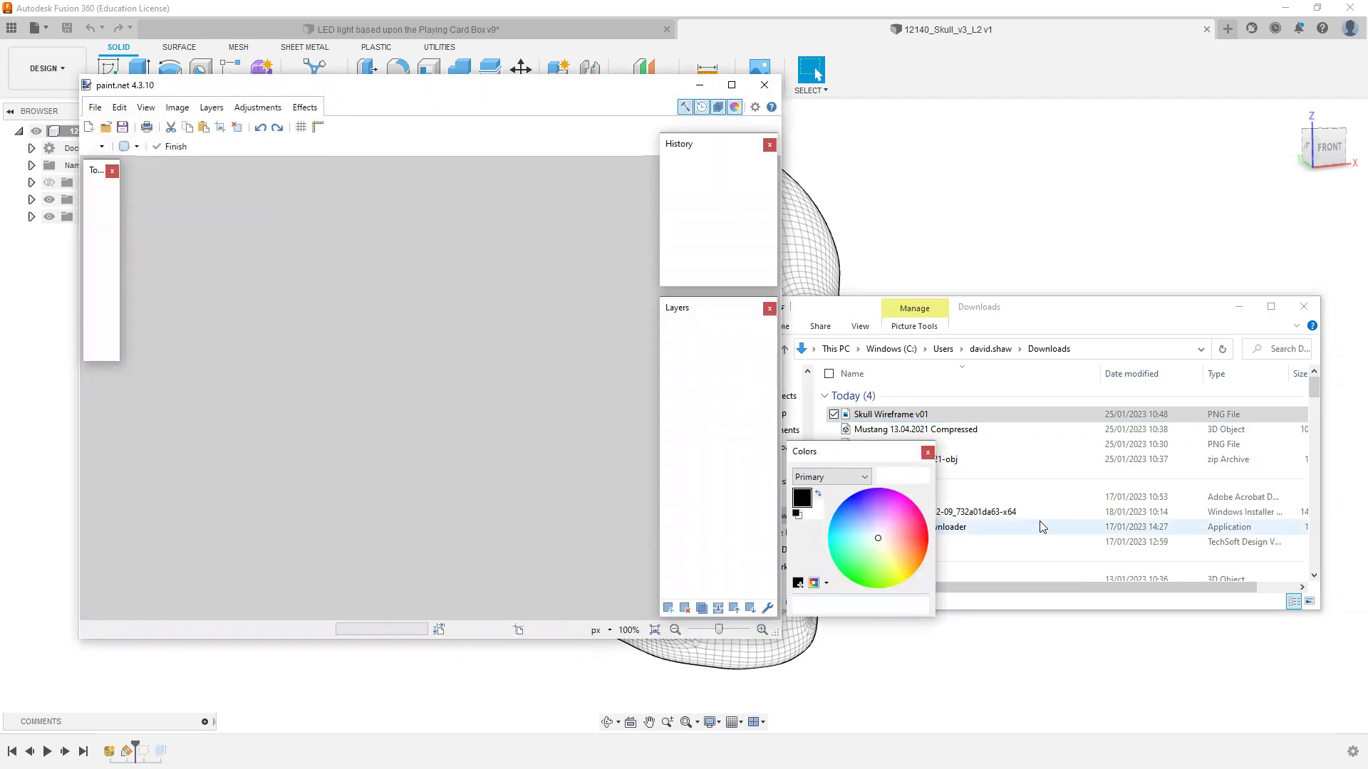
- Maximize paint.net, box-select the skull and crop the canvas to 2214 × 2797
left_click(731, 85)
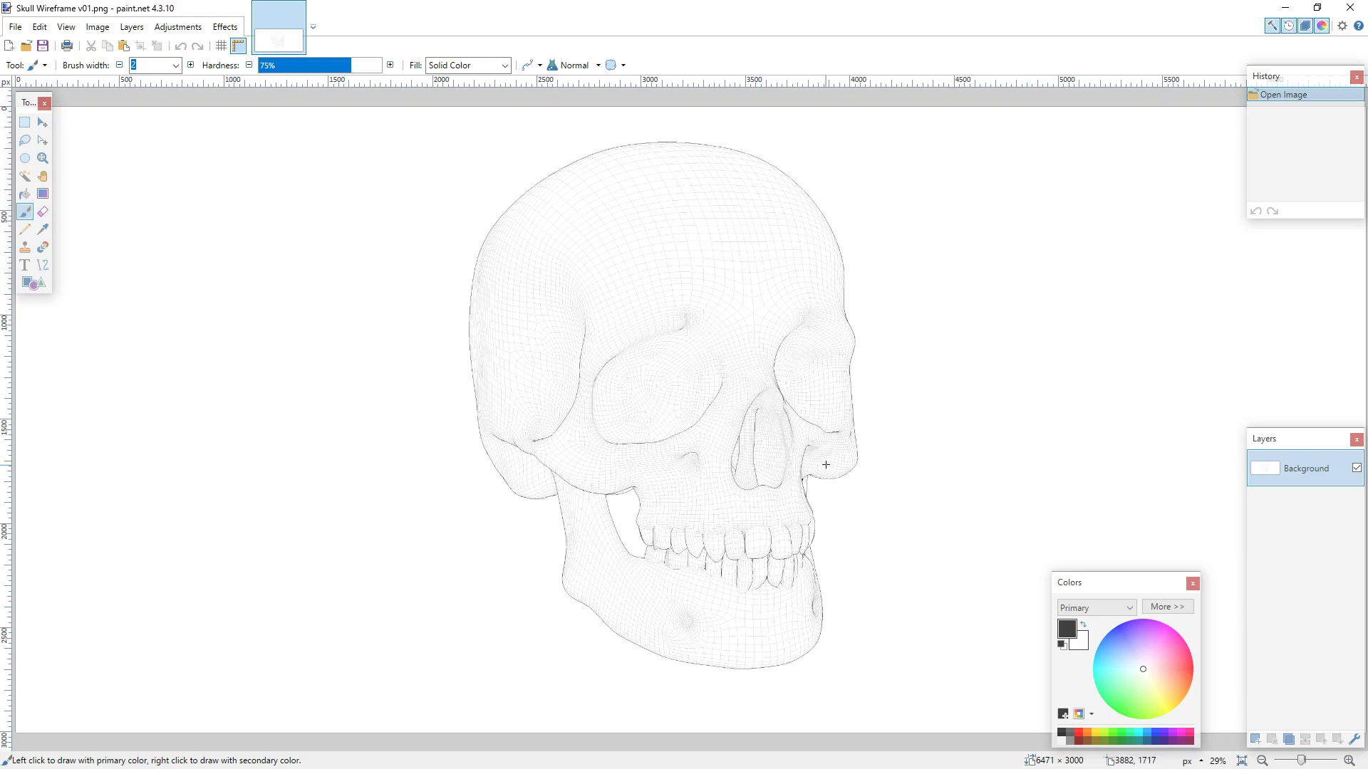
scroll(741, 391, "up", 3, "ctrl")
scroll(741, 390, "up", 4, "ctrl")
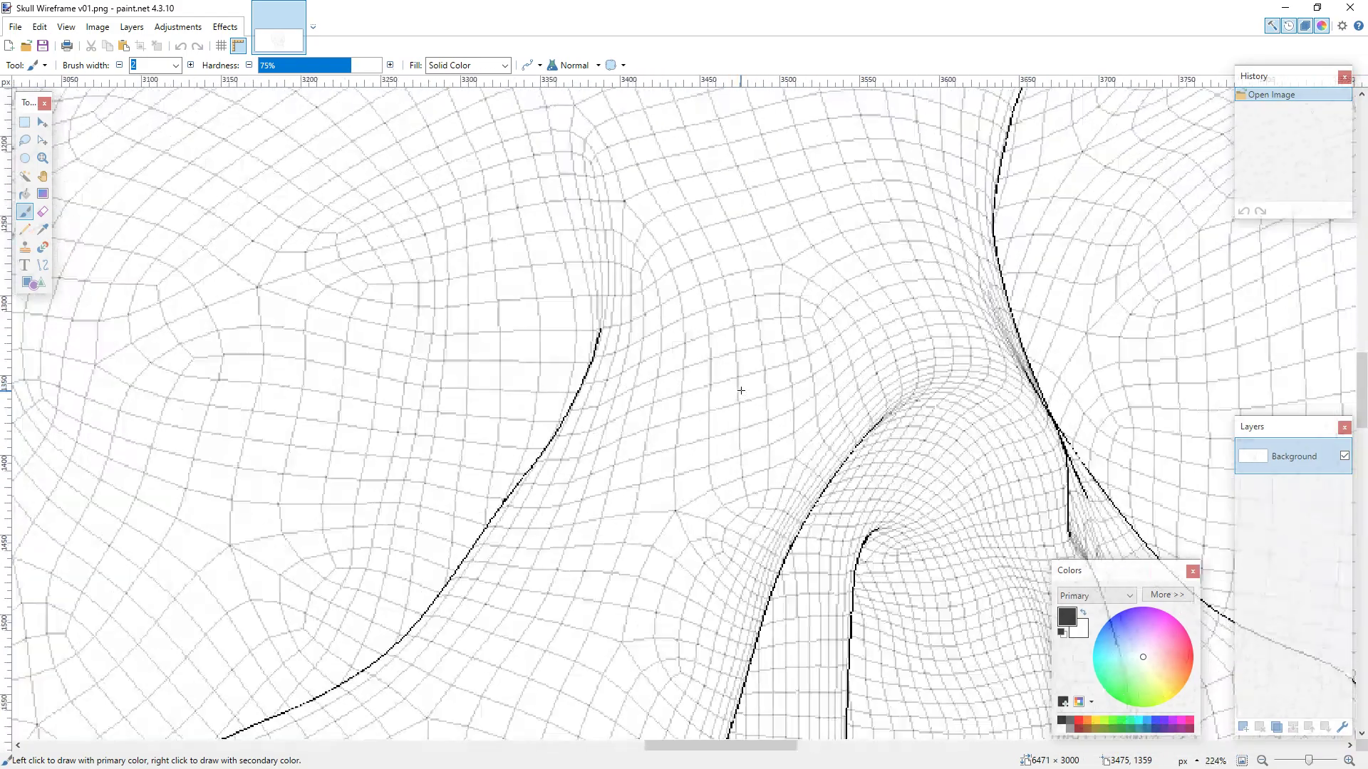
scroll(738, 388, "down", 3, "ctrl")
scroll(736, 394, "down", 5, "ctrl")
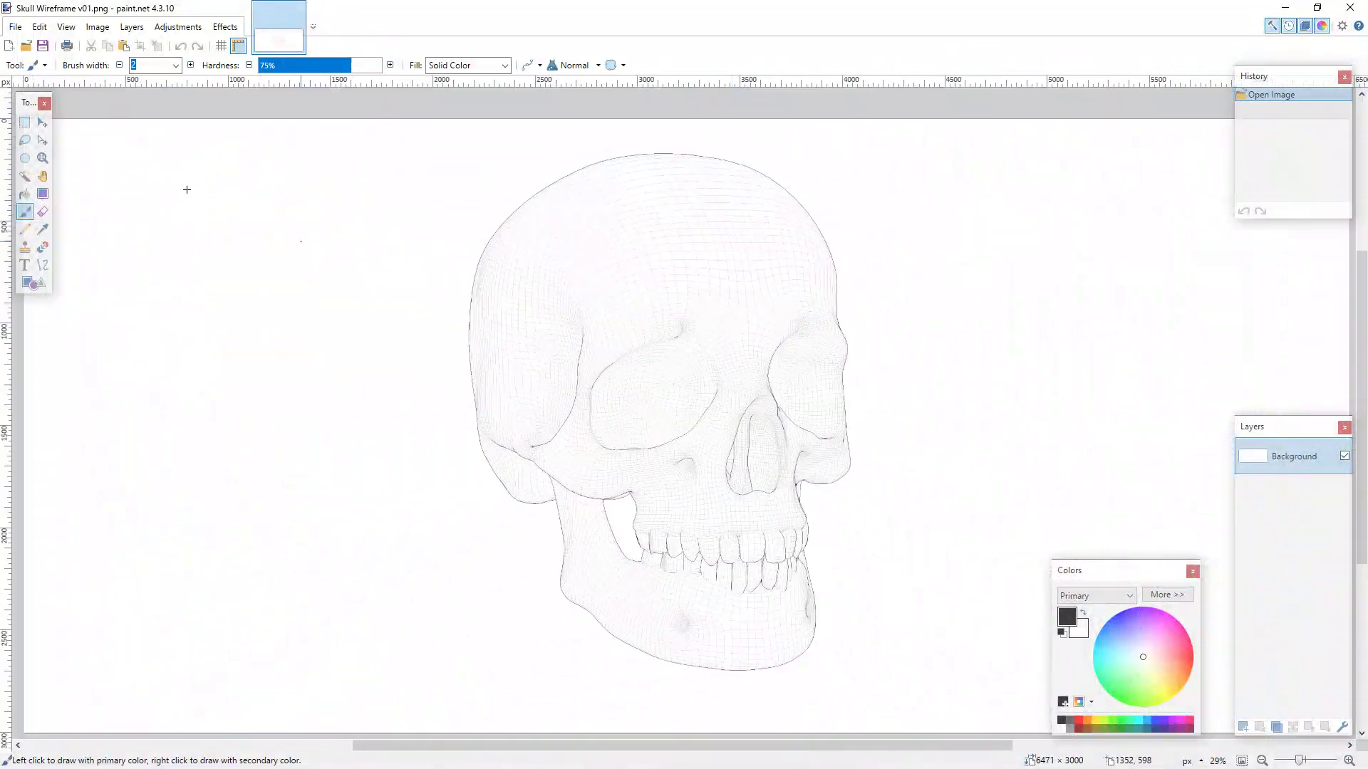
left_click(25, 121)
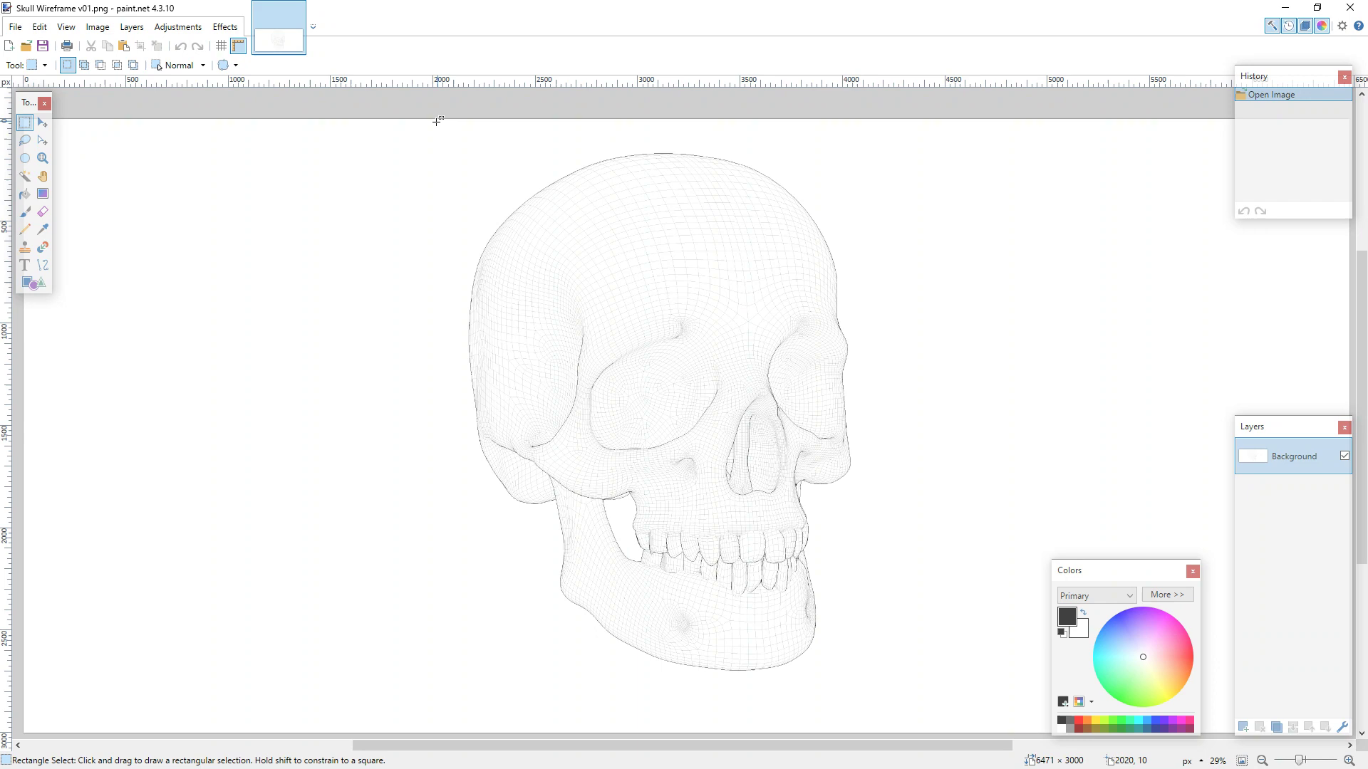
left_click_drag(445, 131, 898, 703)
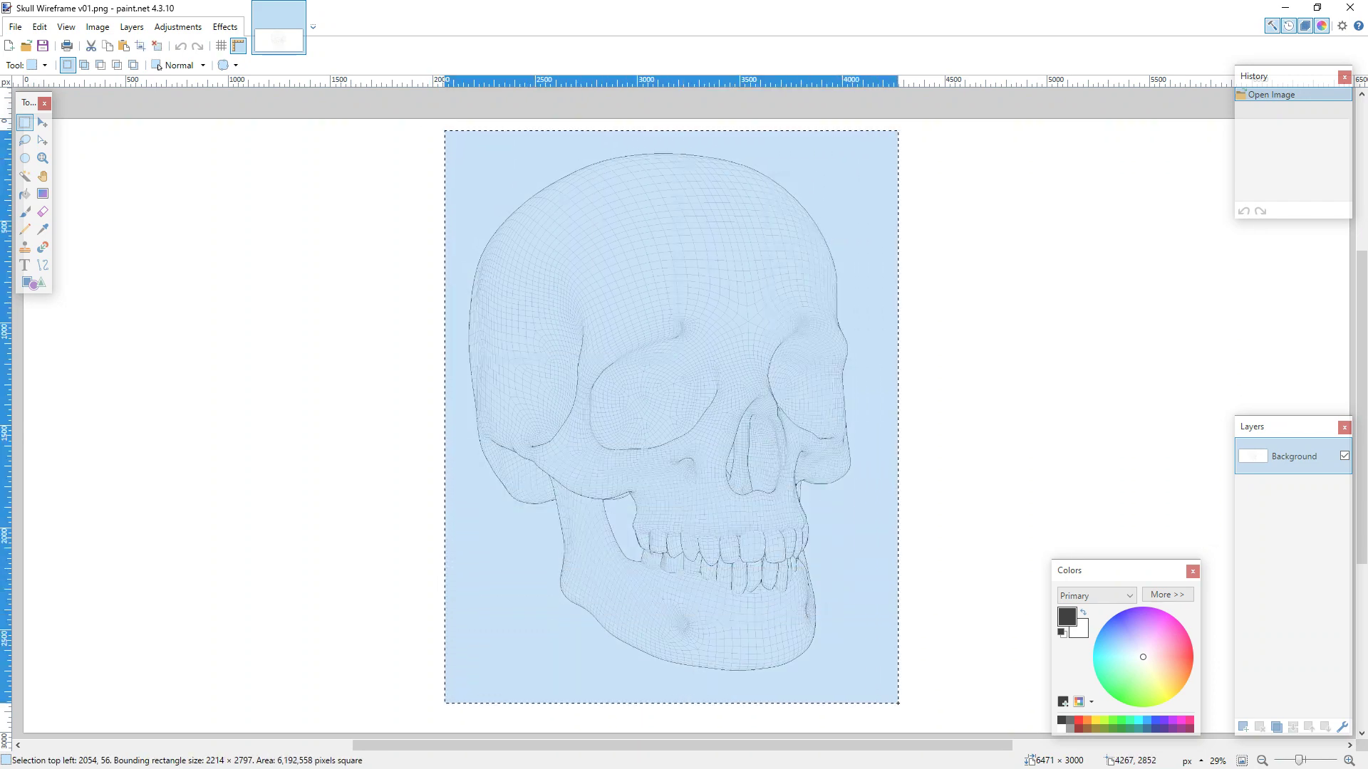
left_click(132, 27)
mouse_move(98, 28)
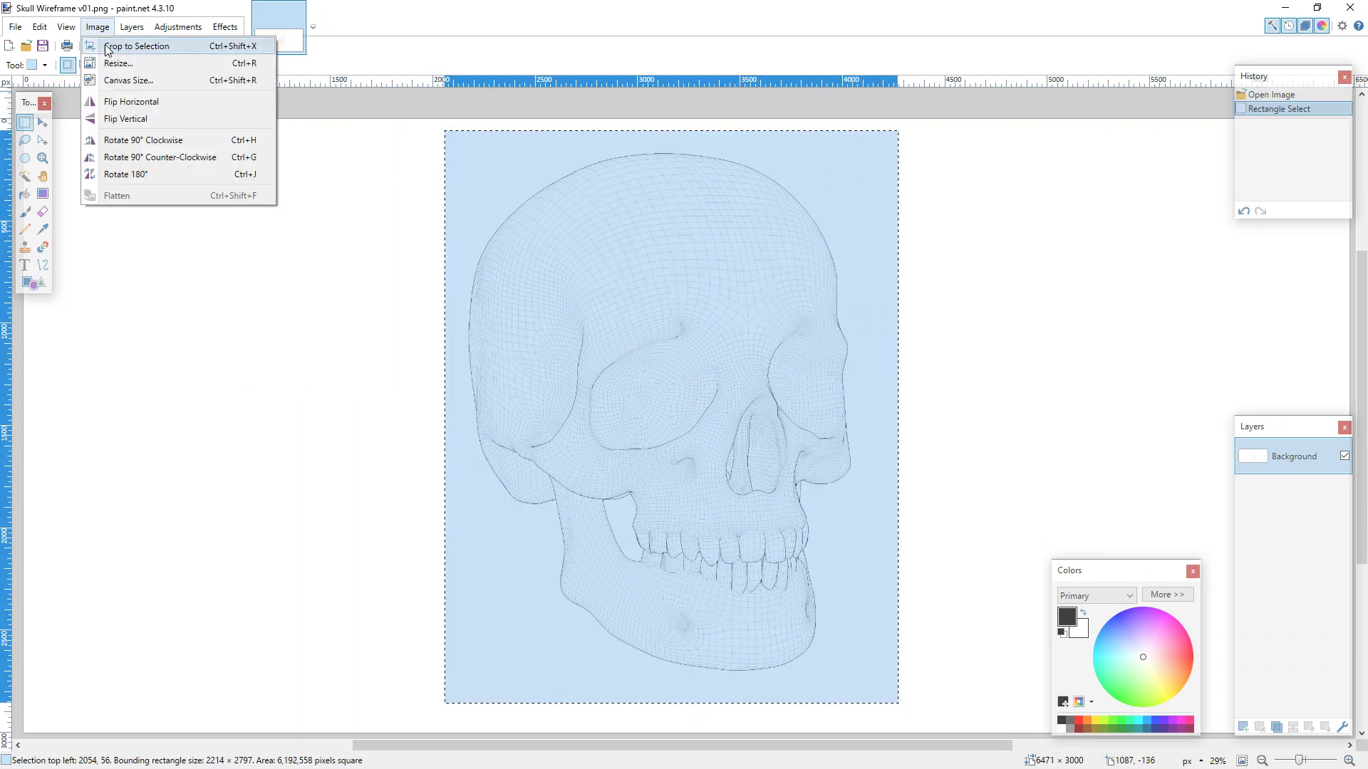
left_click(163, 46)
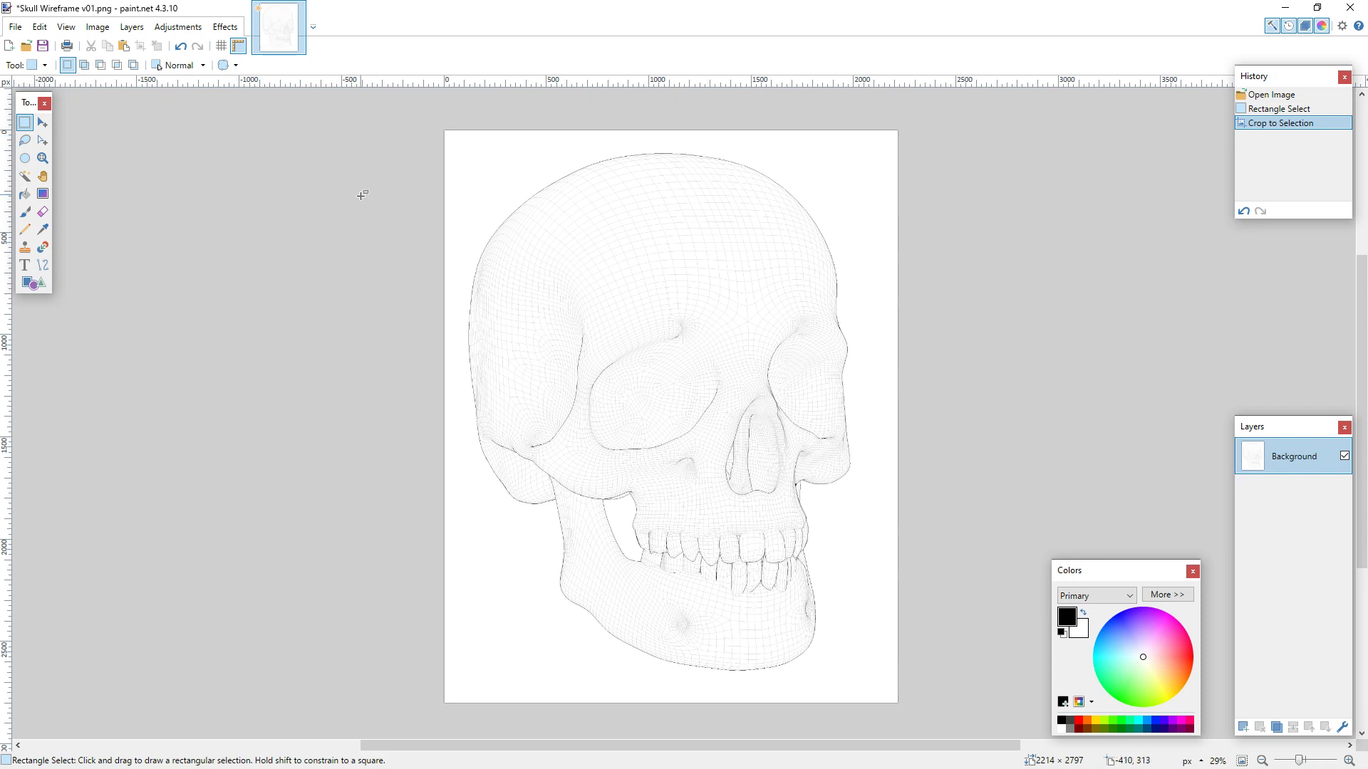
- Set the Magic Wand to global flood mode and select the white background
left_click(25, 175)
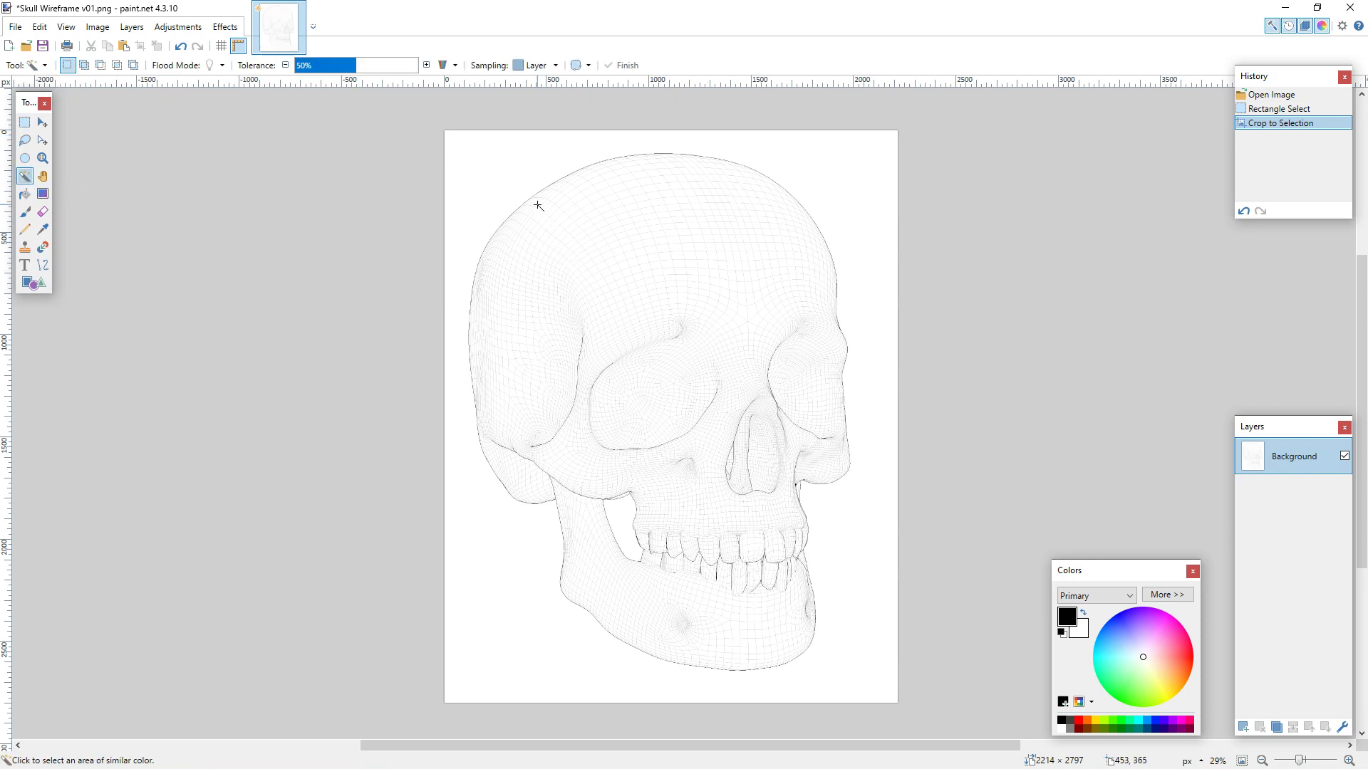
left_click(215, 64)
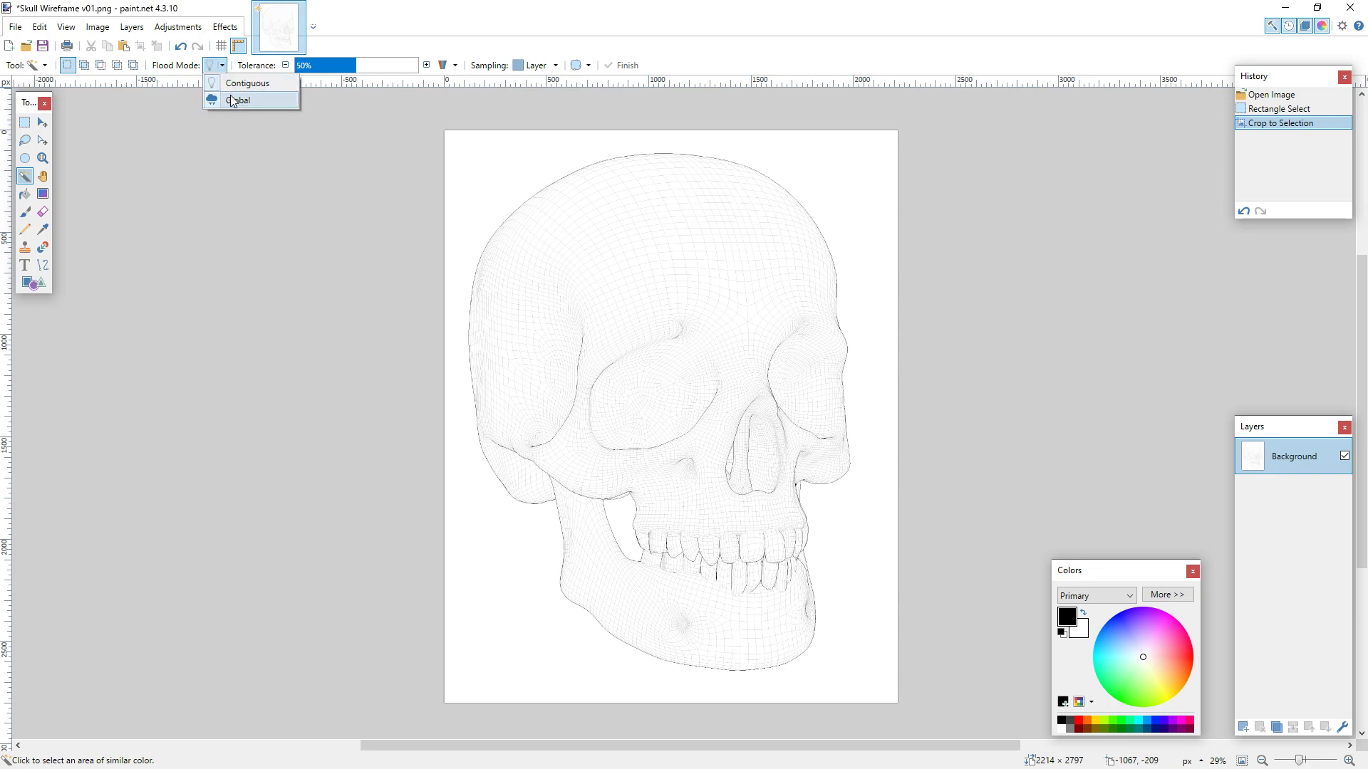
left_click(235, 102)
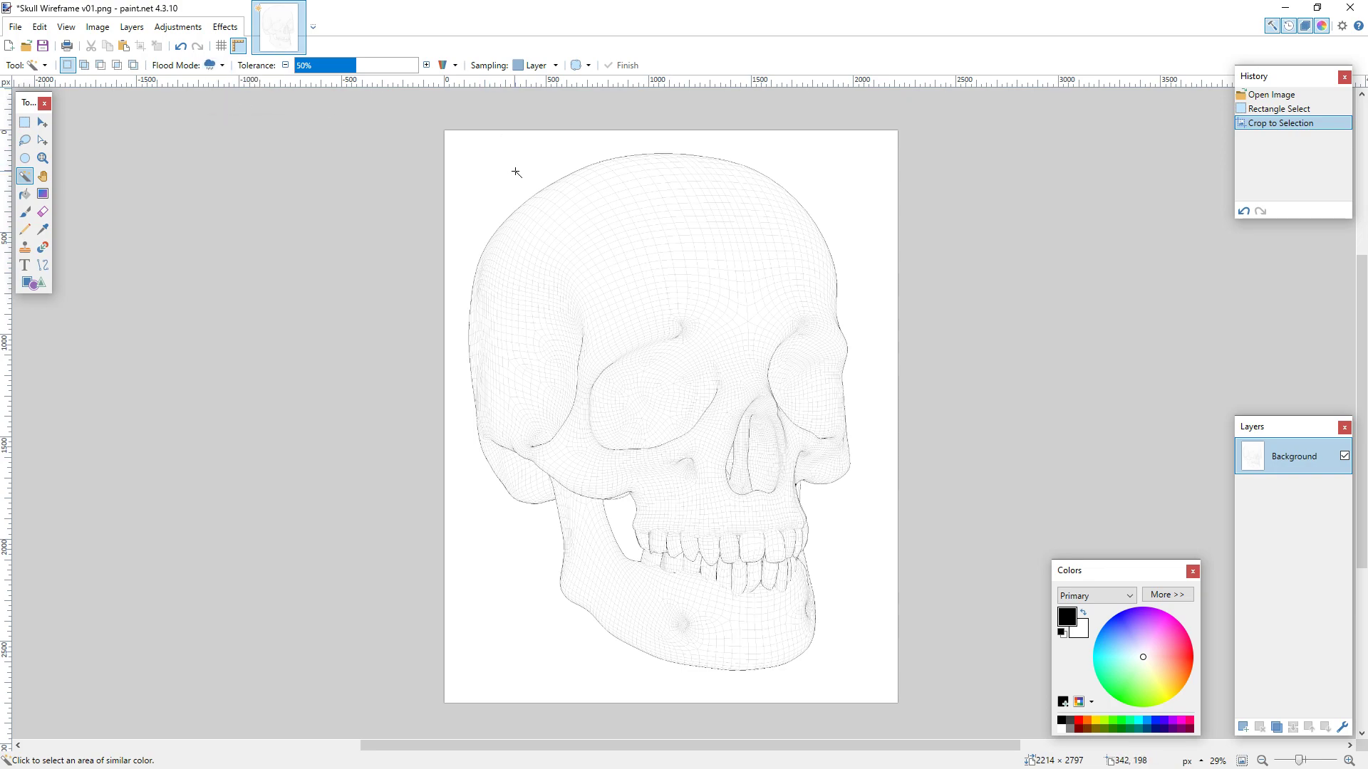
scroll(523, 178, "up", 6, "ctrl")
scroll(618, 278, "up", 2, "ctrl")
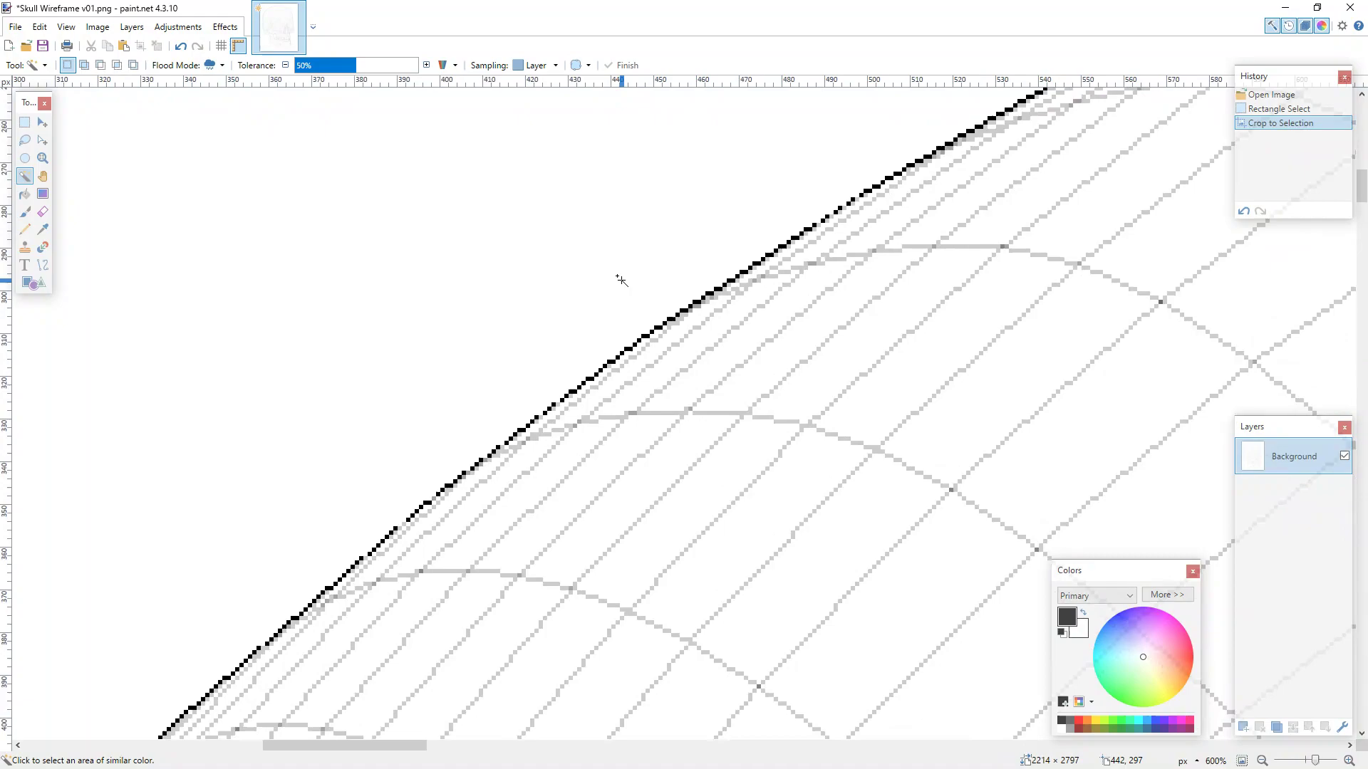
scroll(621, 279, "down", 5, "ctrl")
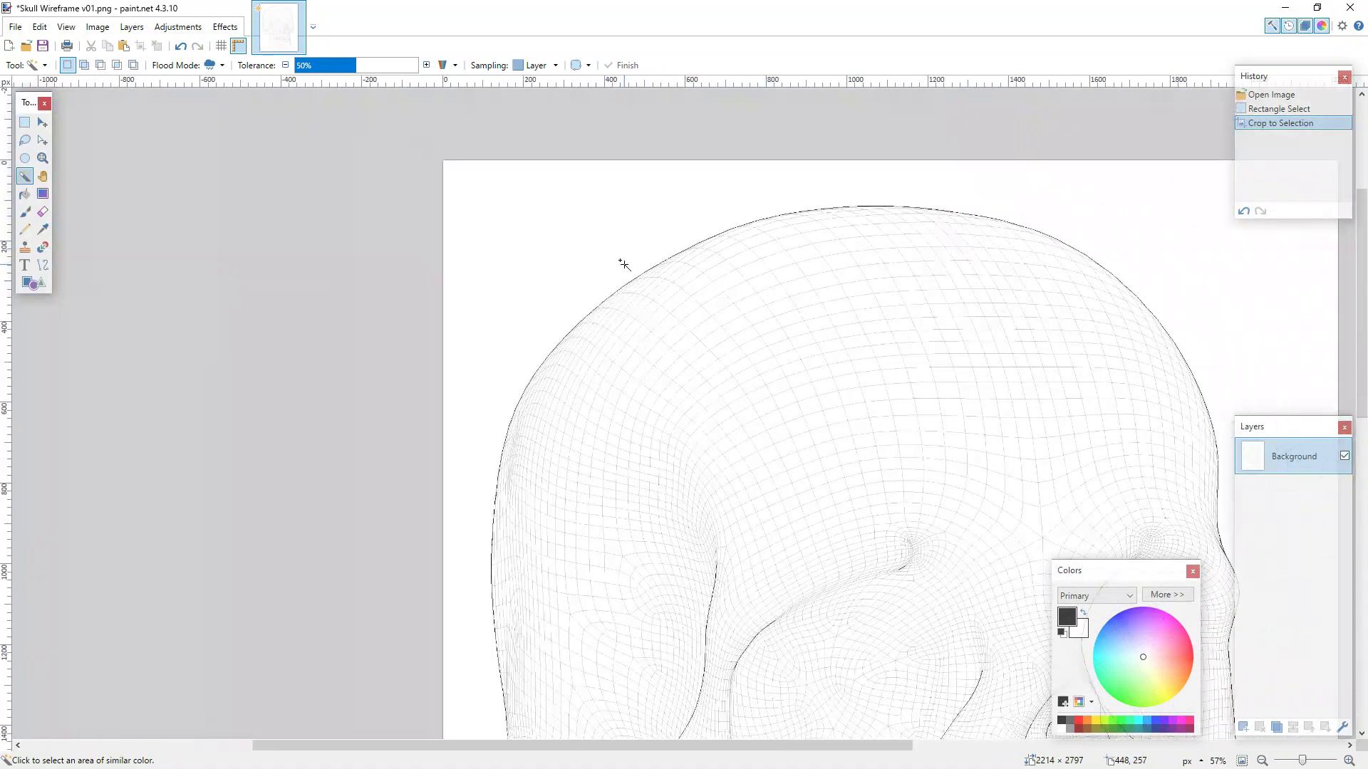
left_click(602, 248)
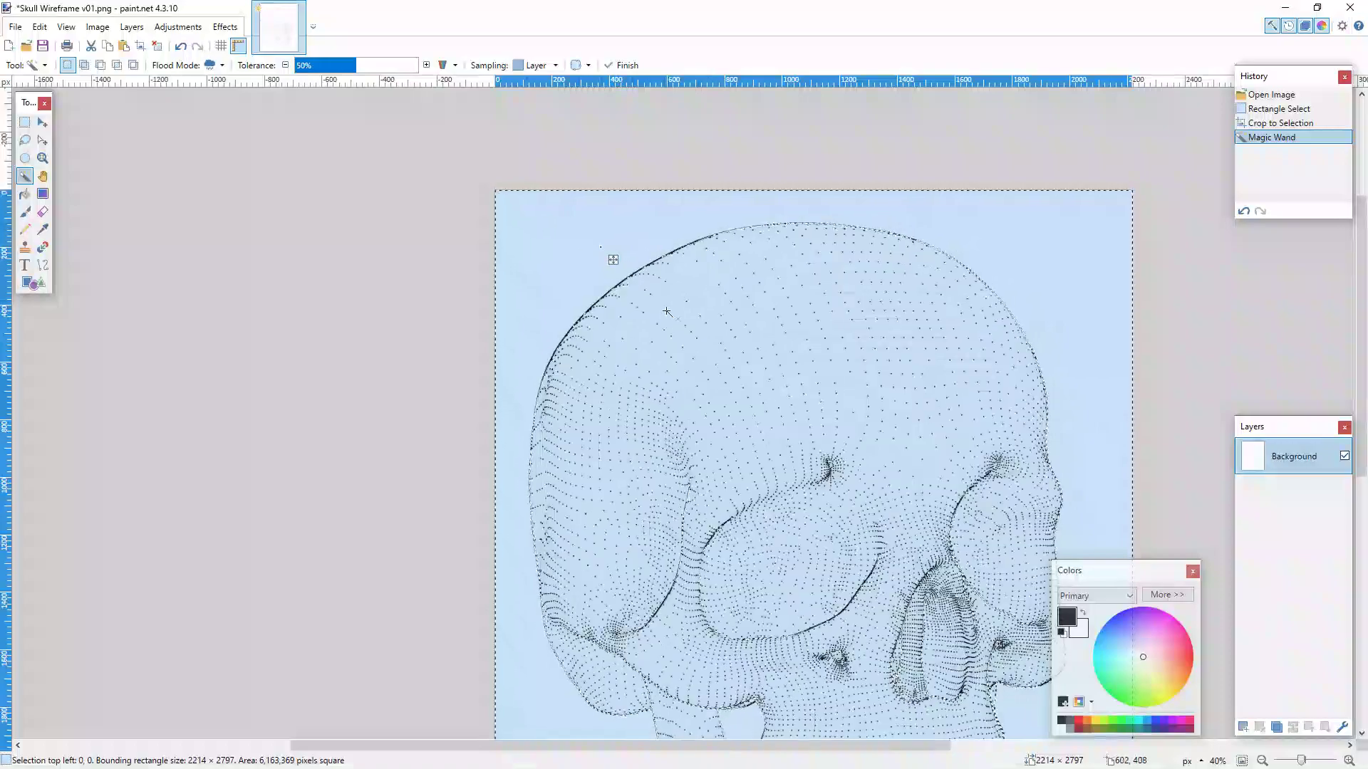
scroll(666, 300, "up", 2, "ctrl")
scroll(666, 320, "up", 2, "ctrl")
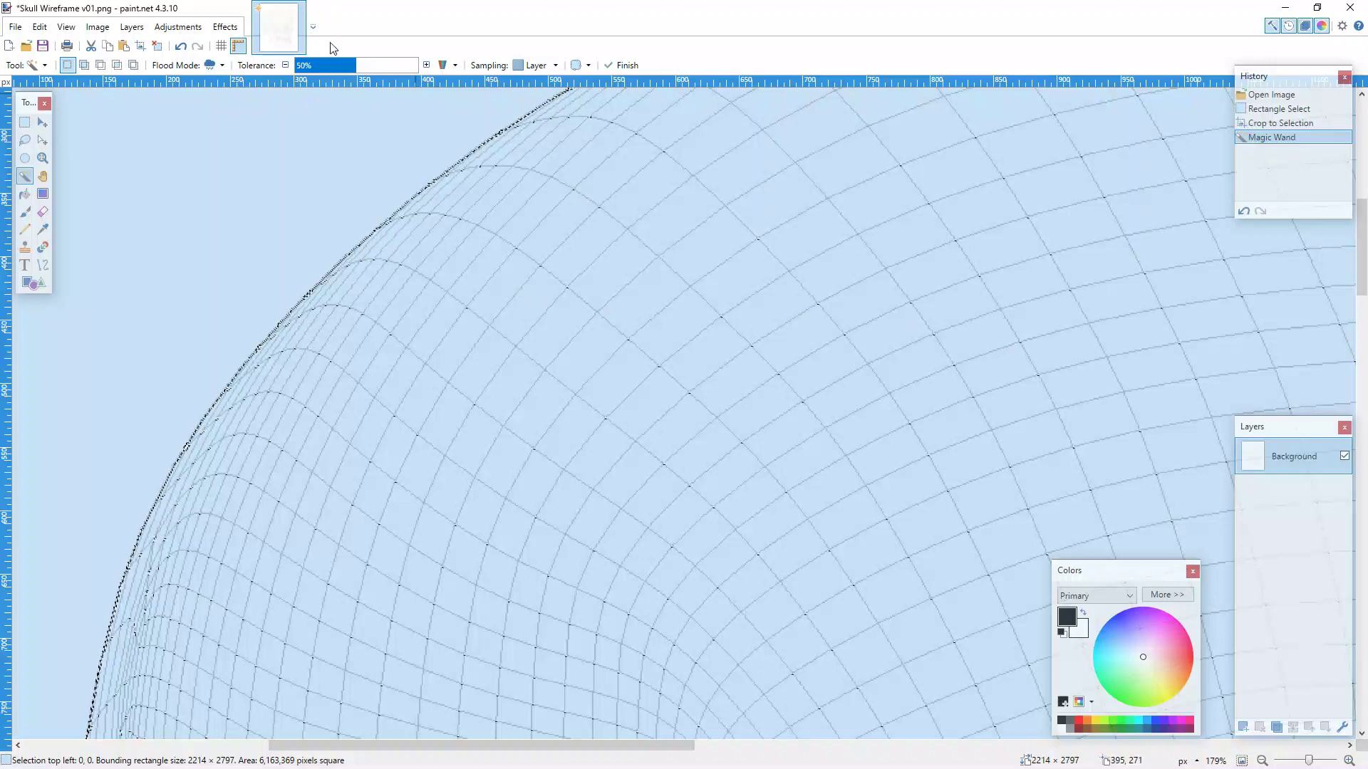
- Lower the Magic Wand tolerance to 25% so the selection hugs the lines
left_click(356, 64)
left_click_drag(332, 64, 327, 64)
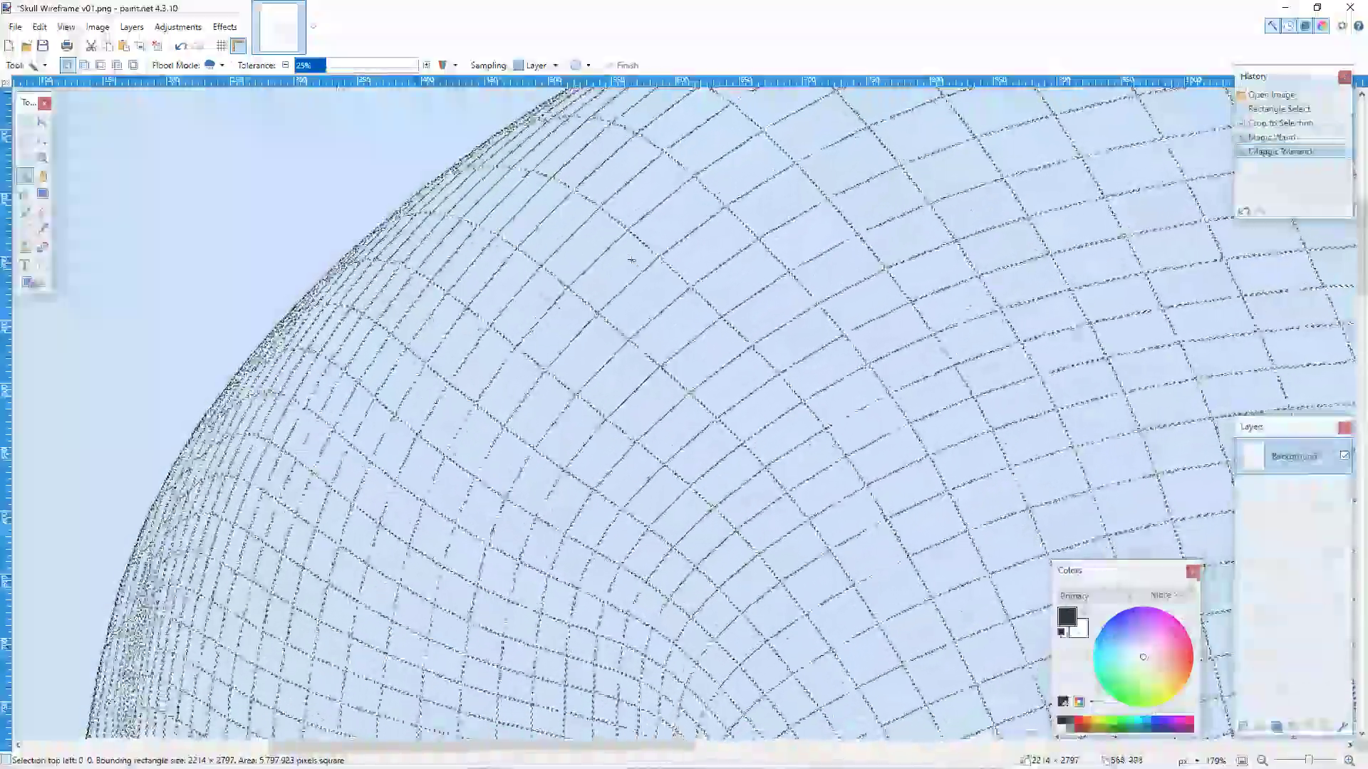
scroll(651, 285, "up", 9, "ctrl")
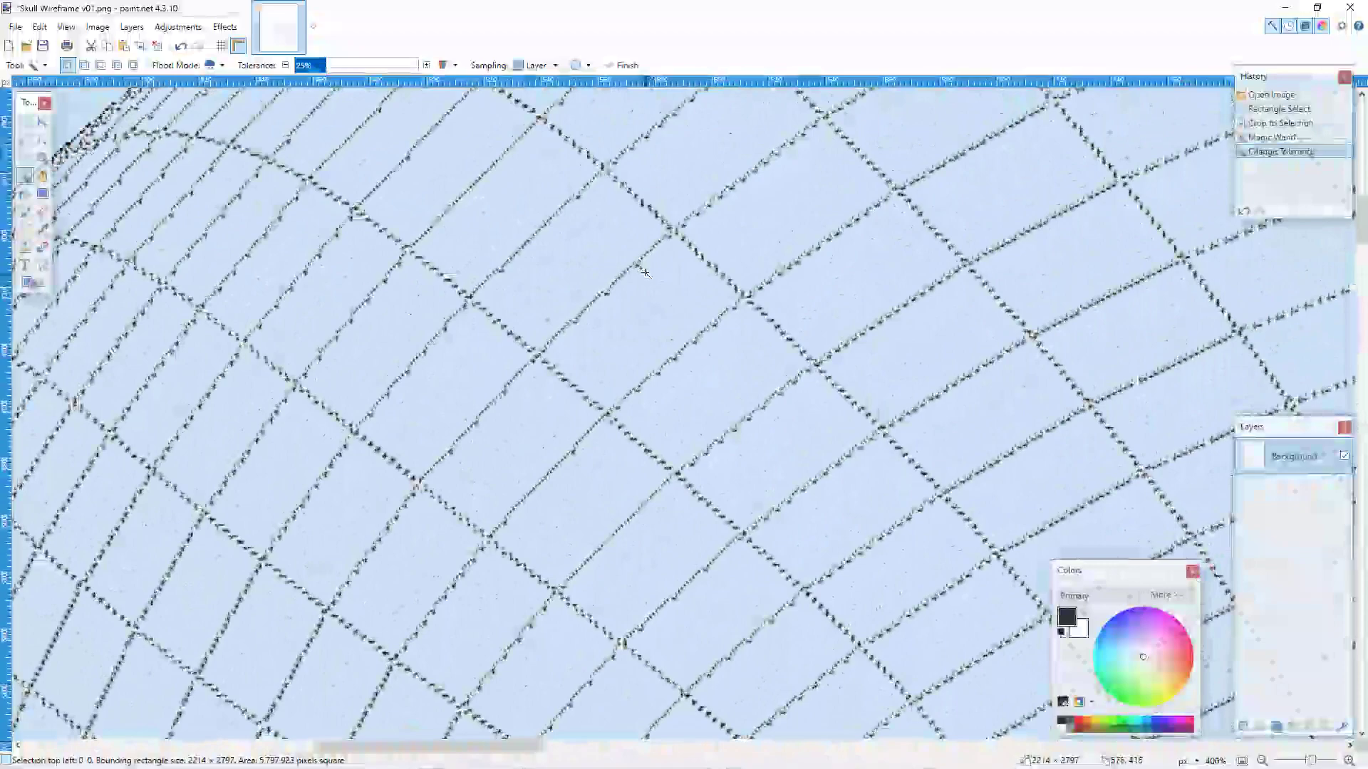
scroll(644, 272, "down", 7, "ctrl")
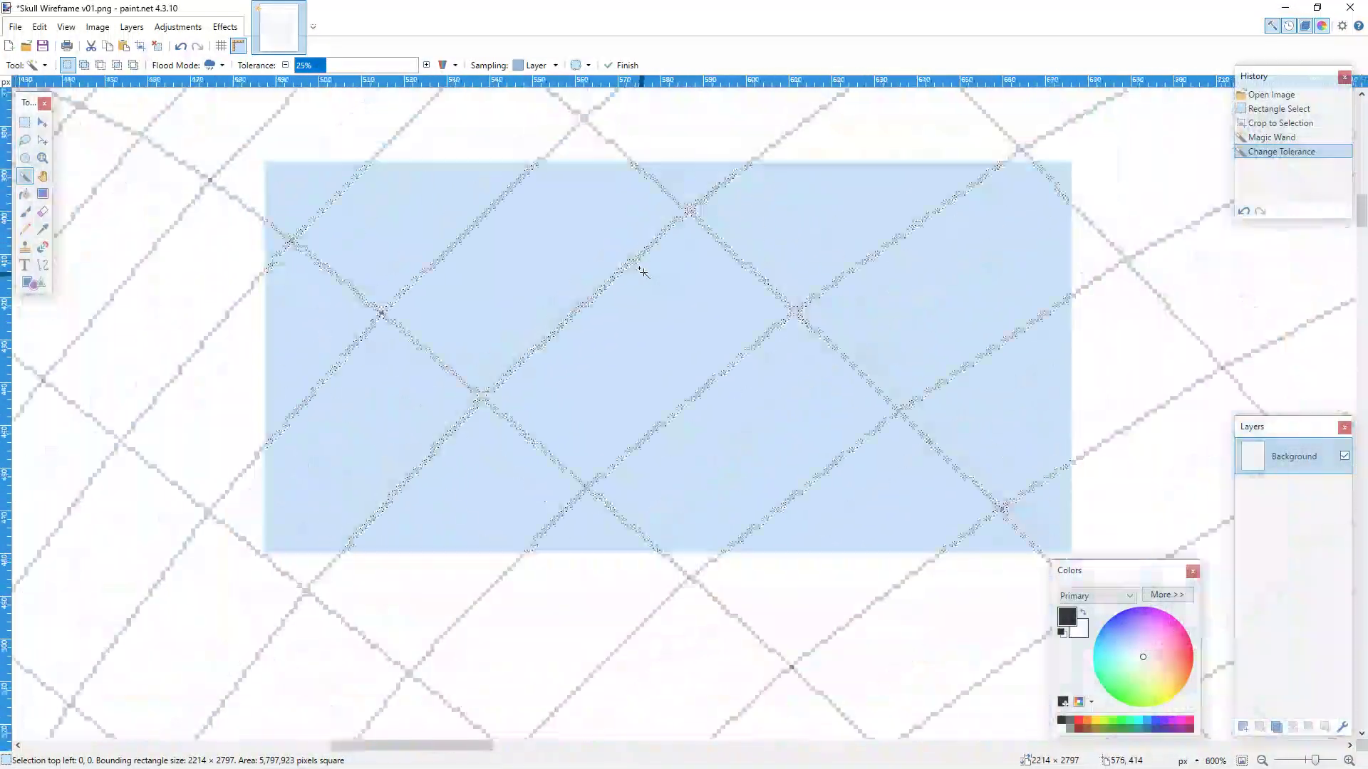
scroll(643, 273, "up", 2, "ctrl")
scroll(643, 275, "down", 5, "ctrl")
scroll(641, 275, "up", 3, "ctrl")
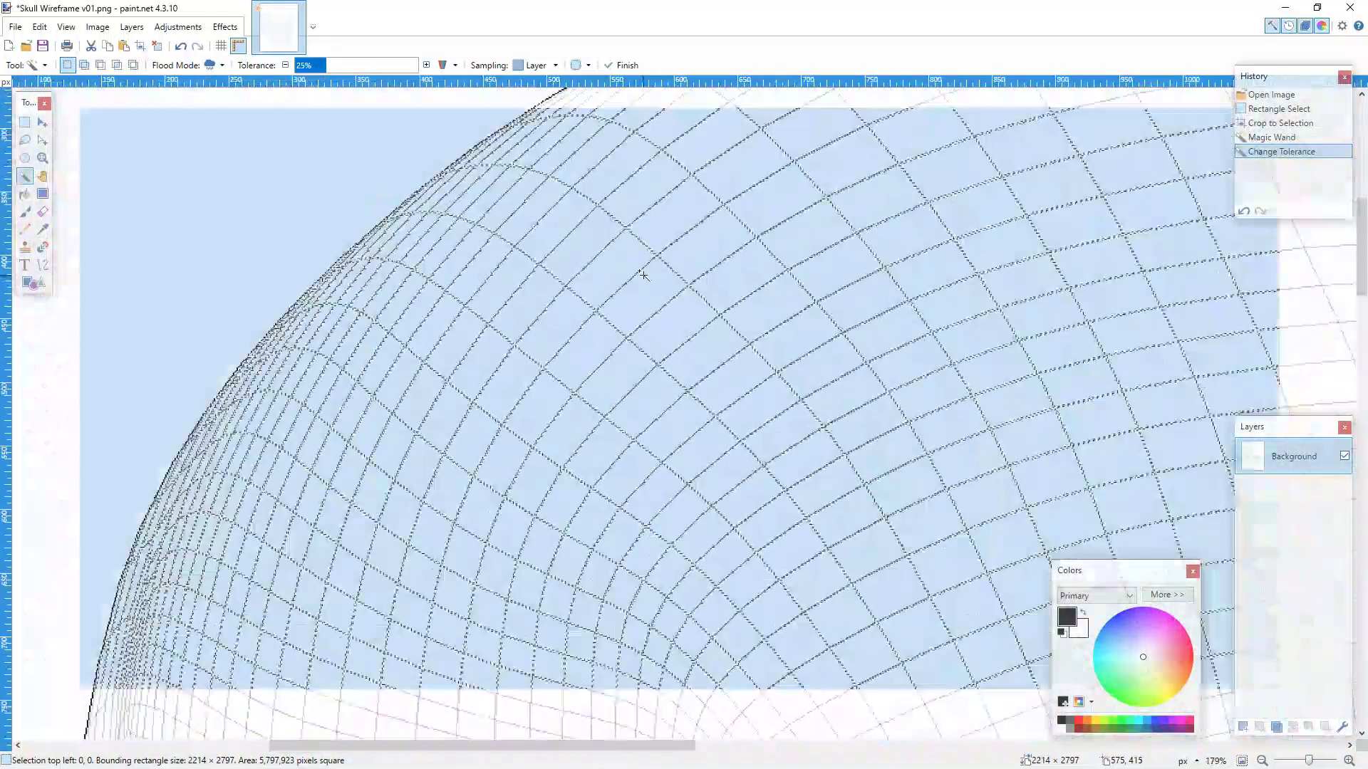
scroll(641, 276, "down", 2, "ctrl")
scroll(640, 280, "down", 4, "ctrl")
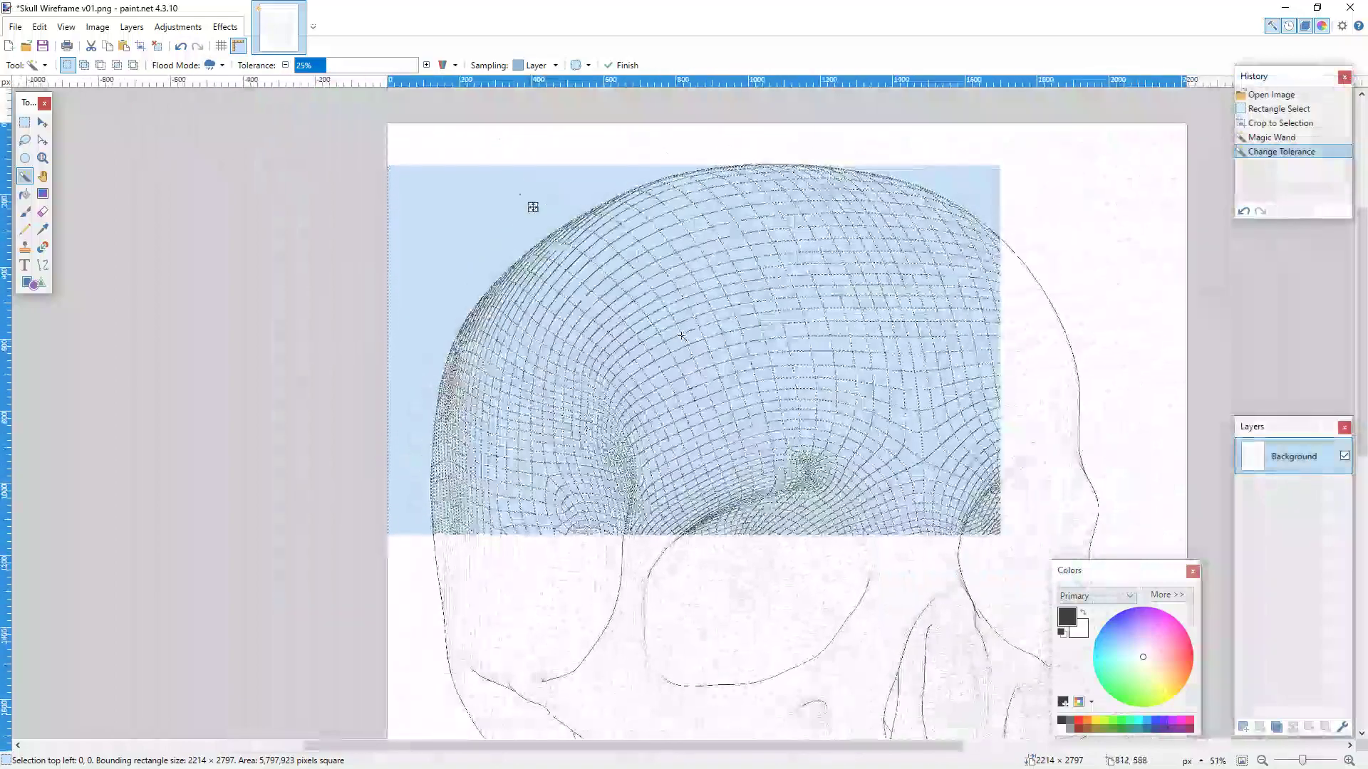
scroll(668, 311, "down", 2, "ctrl")
scroll(669, 313, "down", 2, "ctrl")
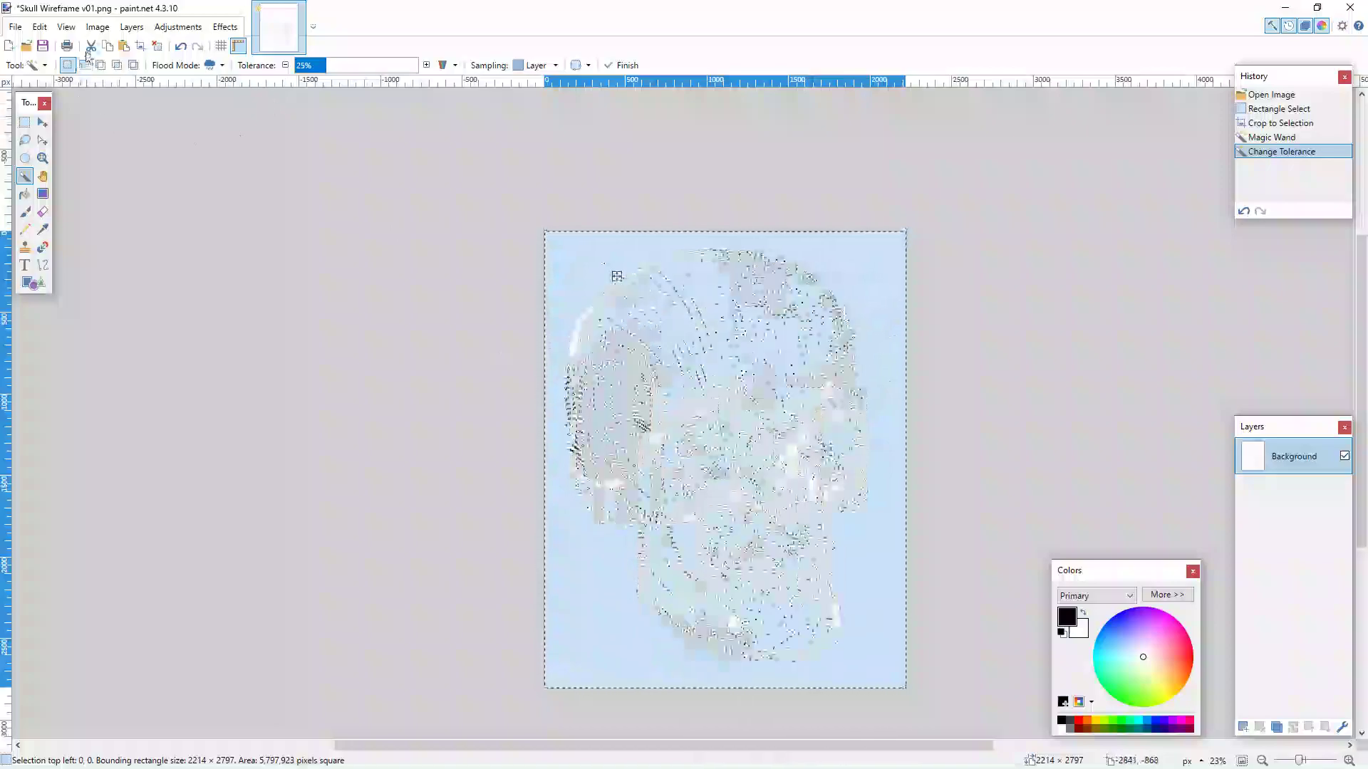
- Invert the selection onto the lines and paint them black with a 1000-px brush
left_click(39, 26)
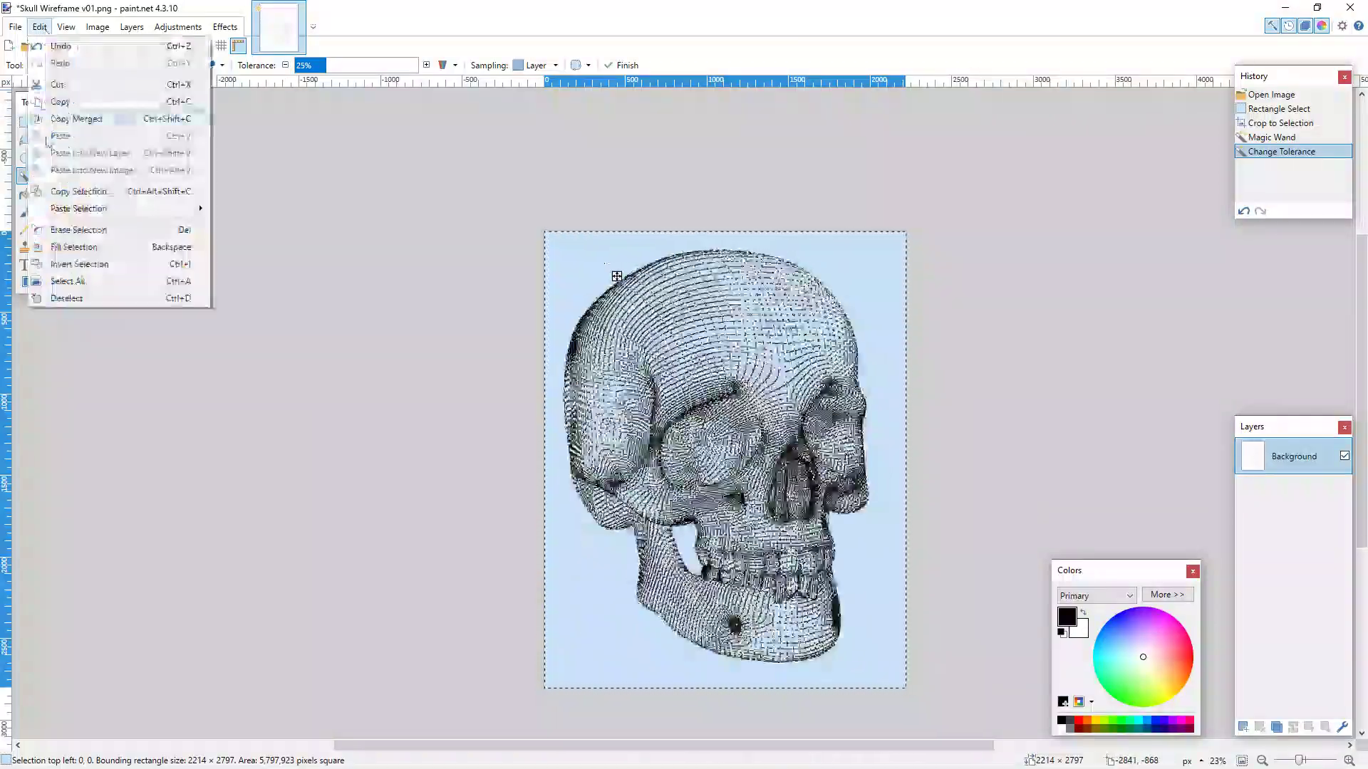
left_click(60, 265)
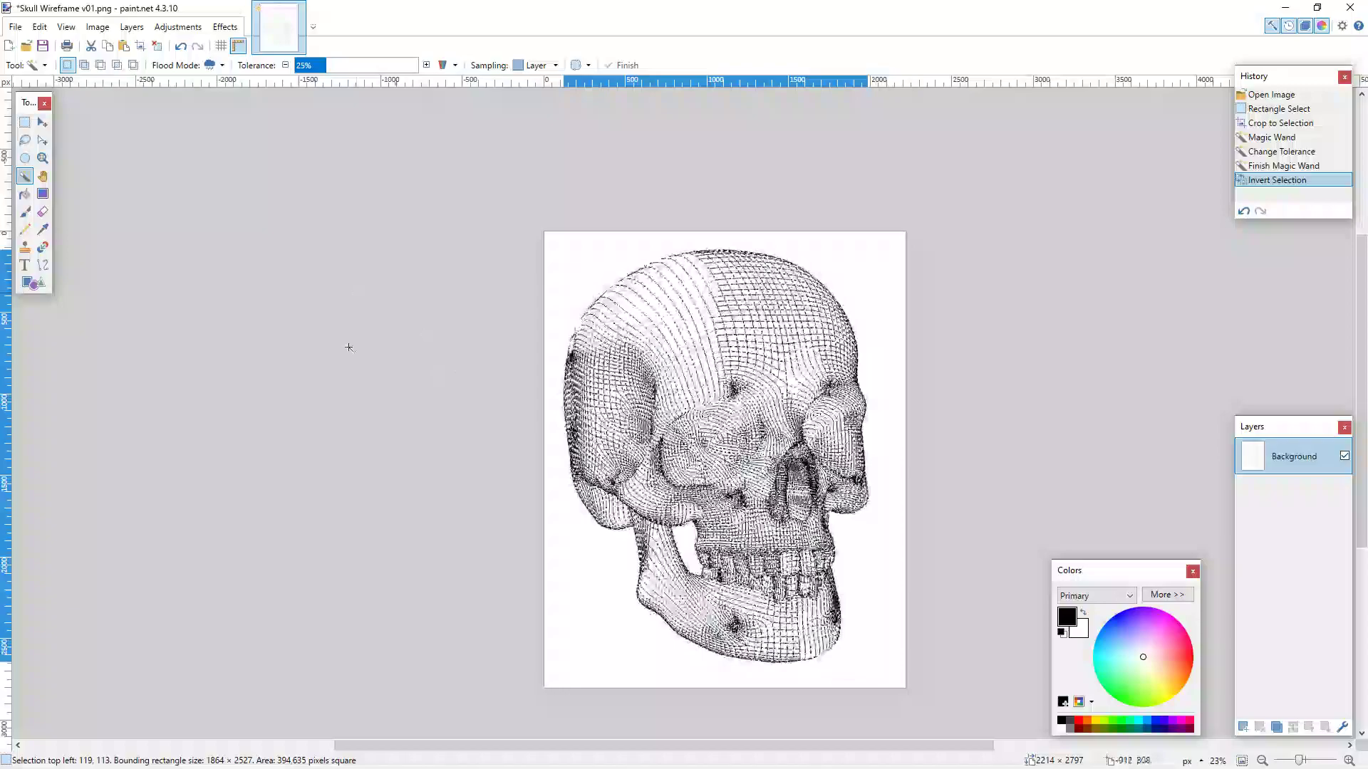
left_click(30, 217)
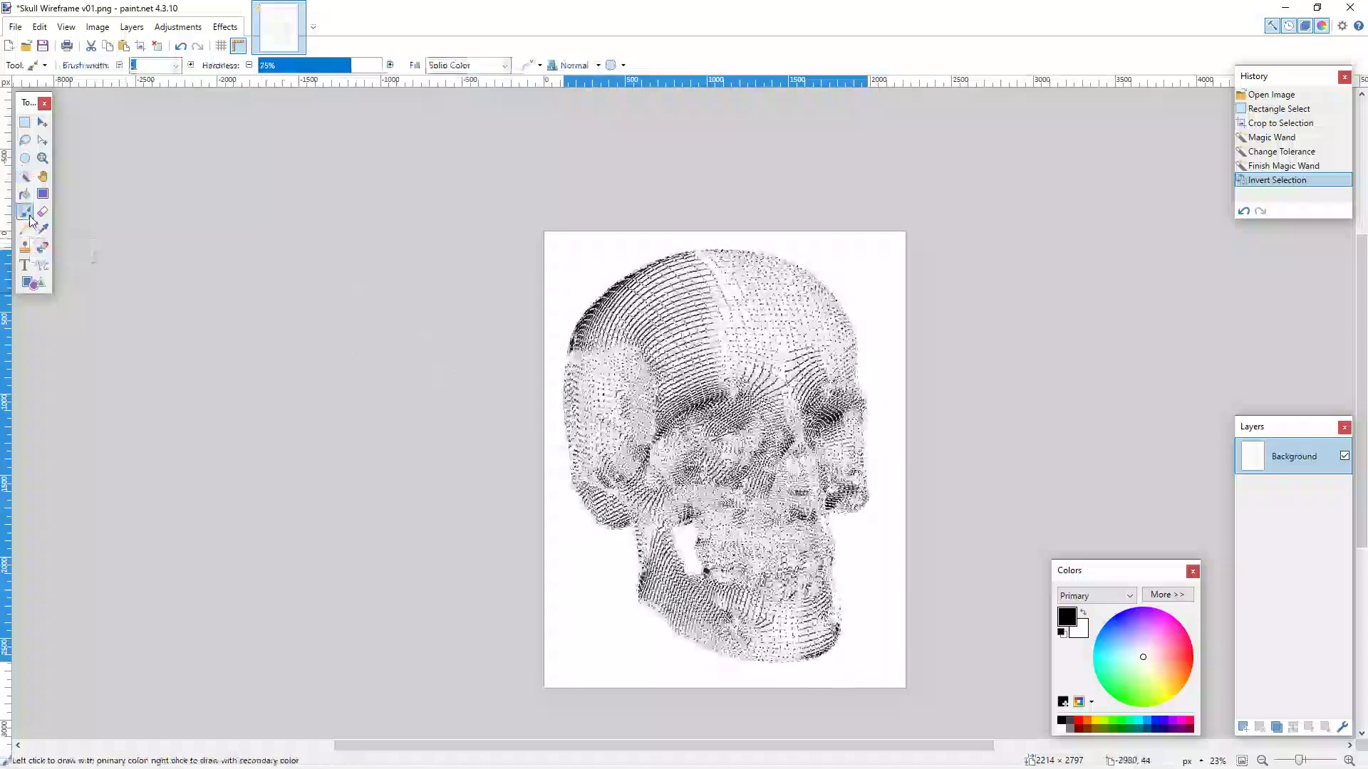
left_click(176, 66)
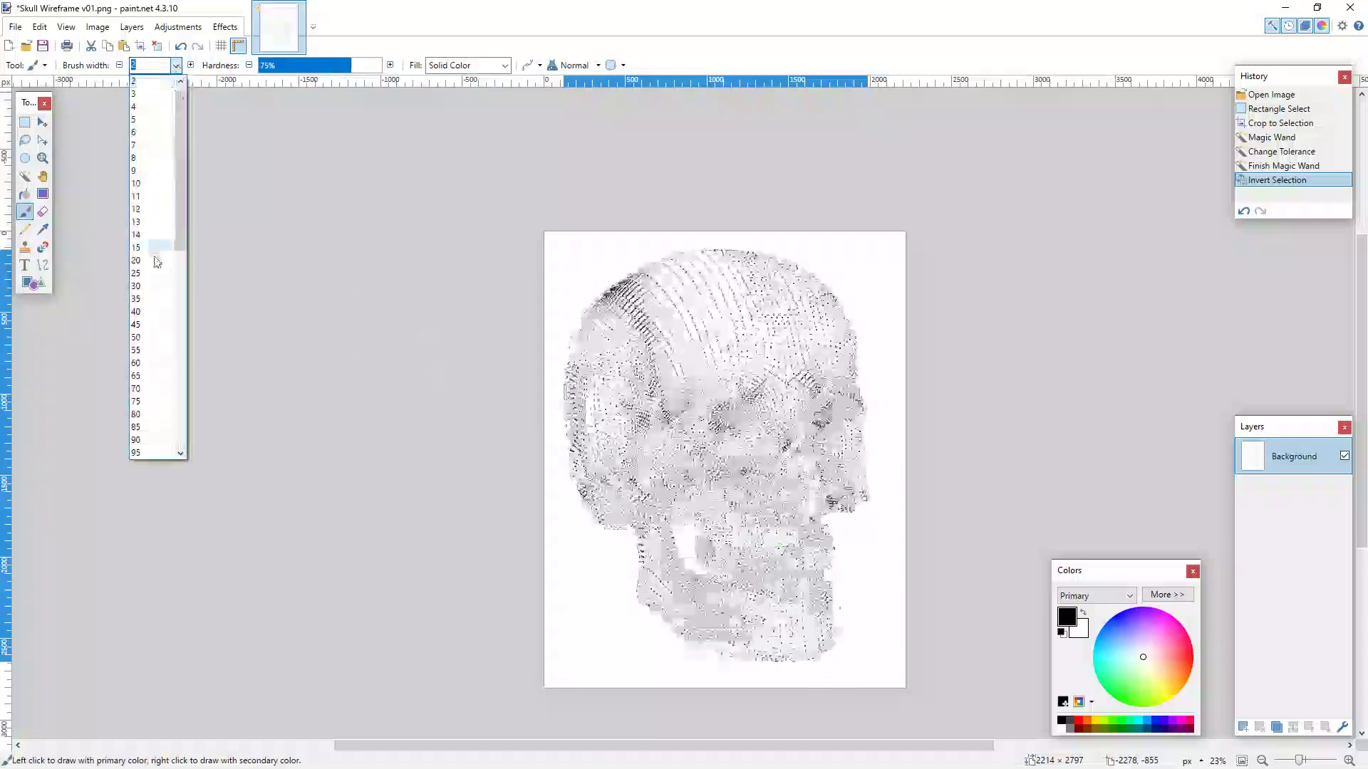
scroll(152, 309, "down", 4)
left_click(142, 365)
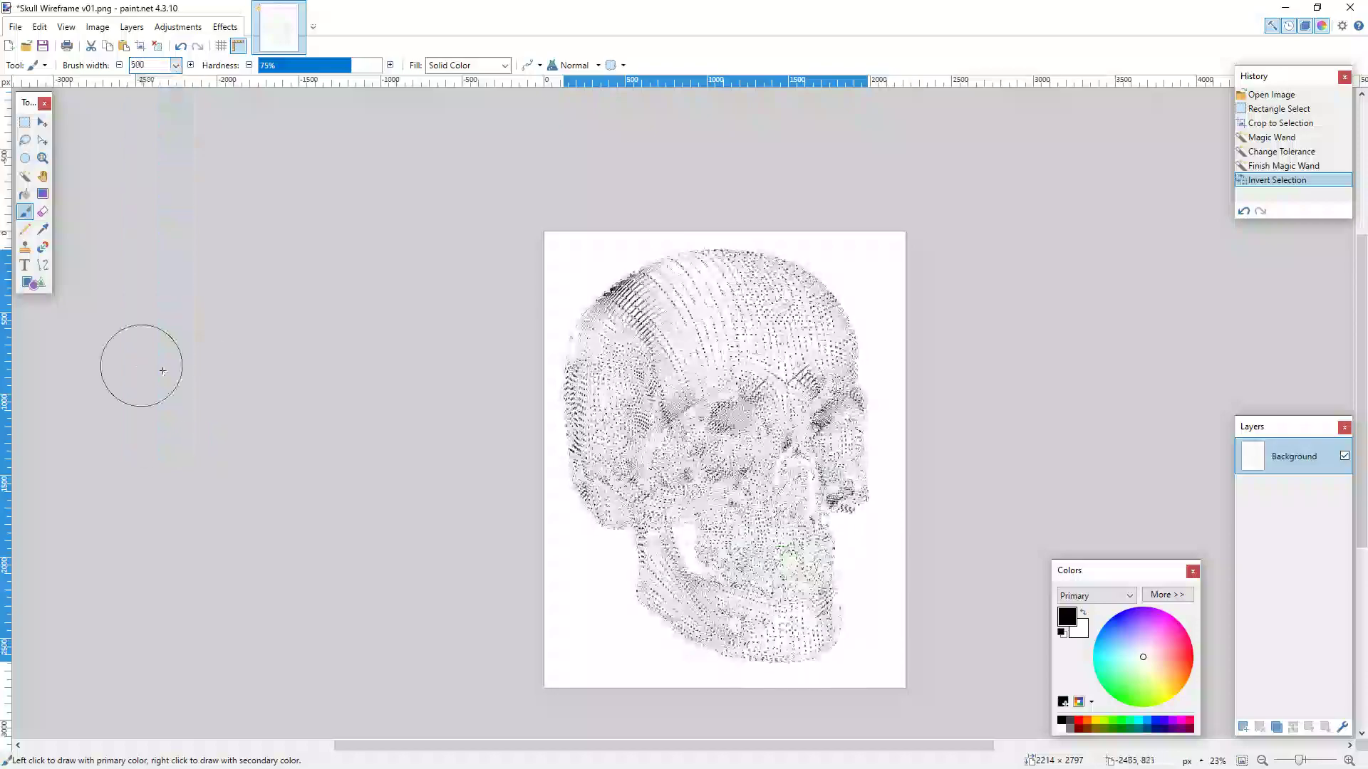
left_click(176, 66)
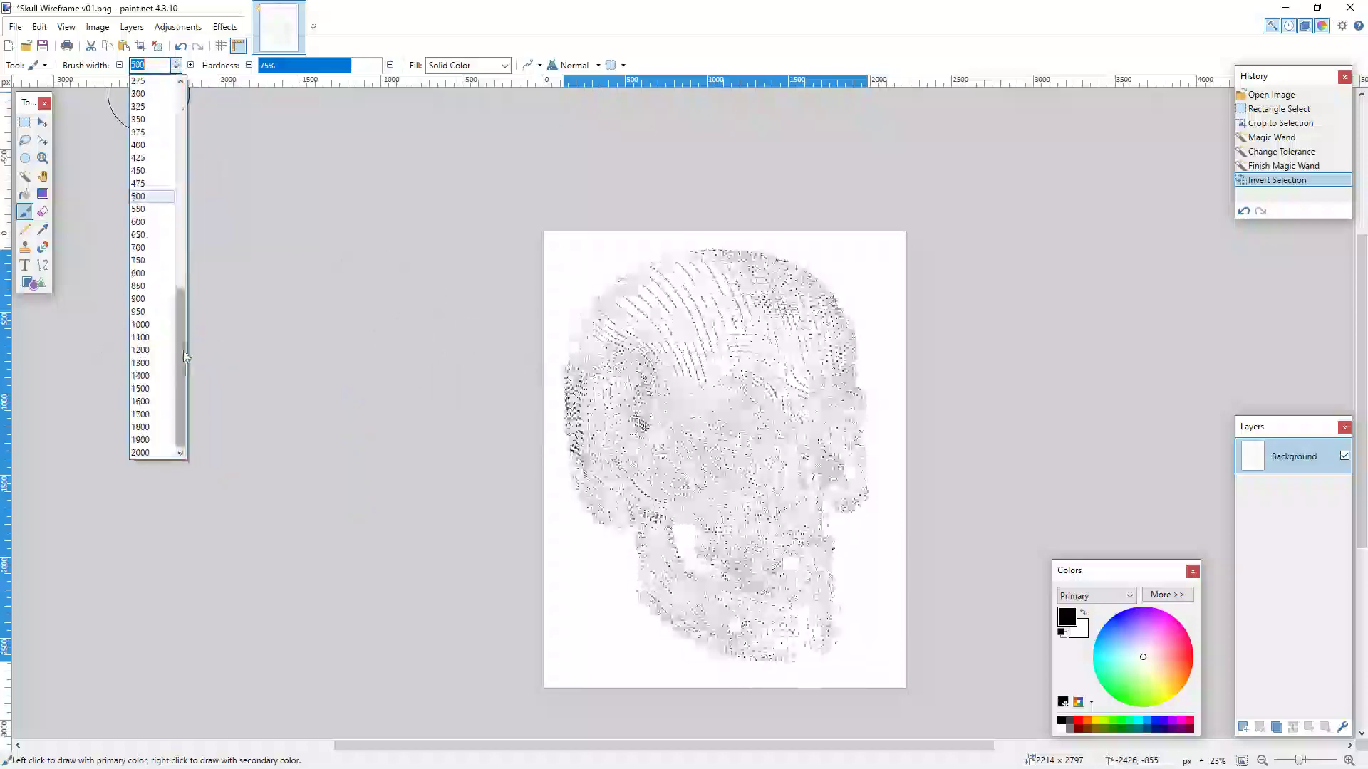
left_click(142, 325)
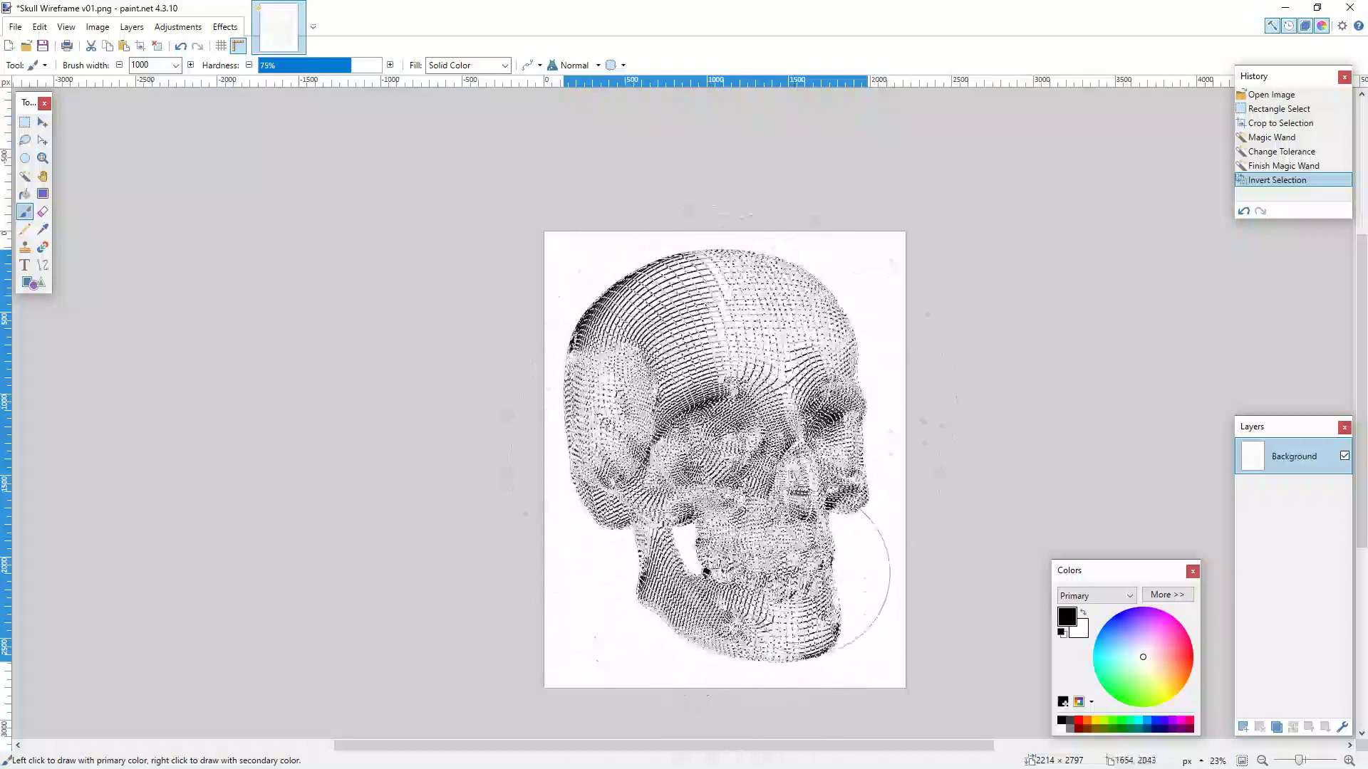
right_click_drag(712, 456, 642, 356)
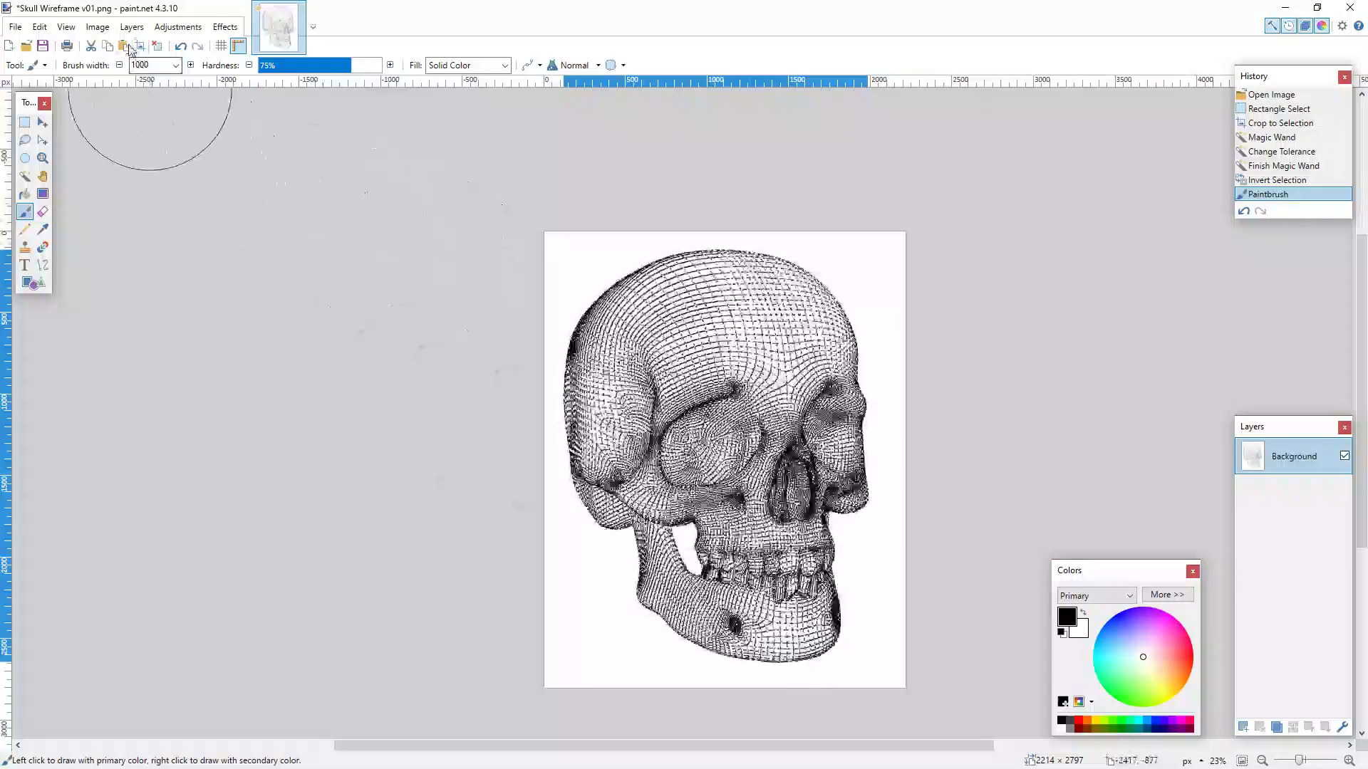
- Crop the canvas to the selected lines, leaving 1864 × 2527 on transparency
left_click(97, 26)
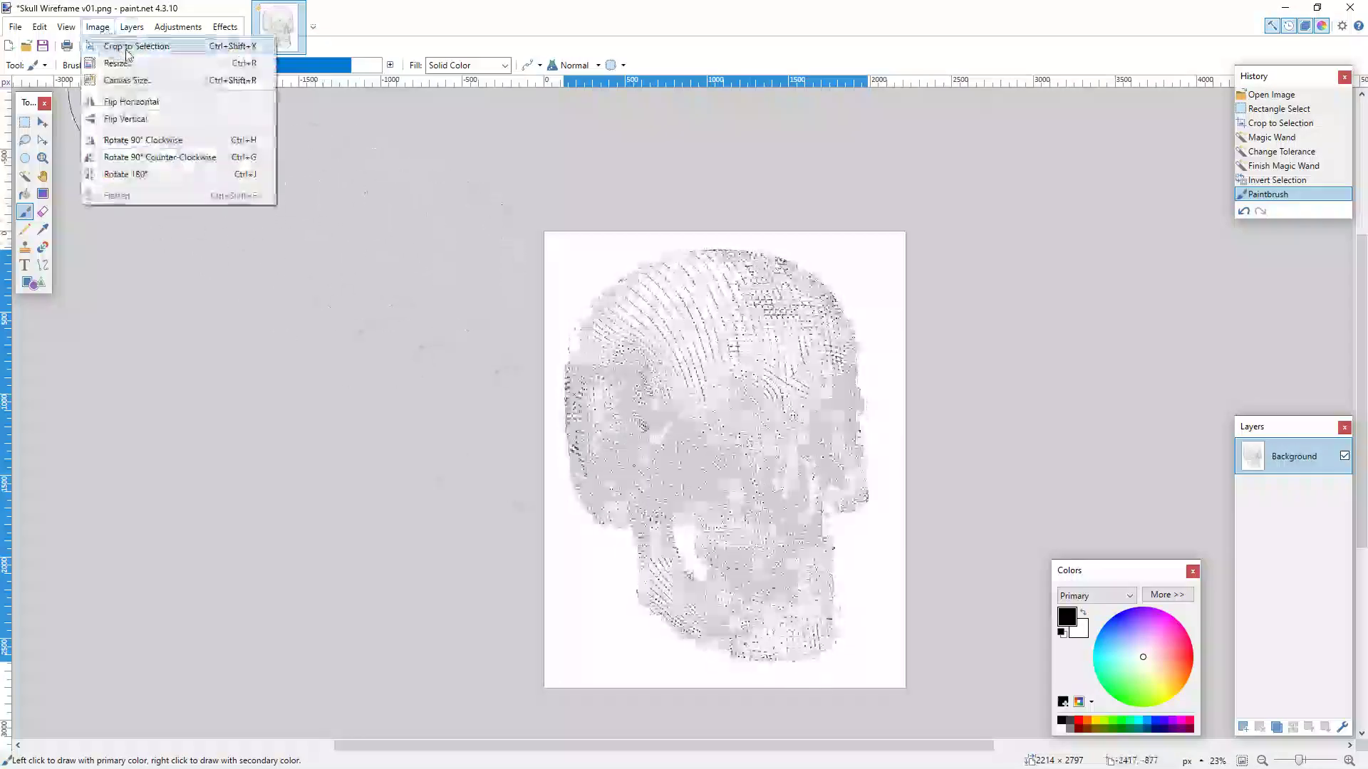
left_click(128, 50)
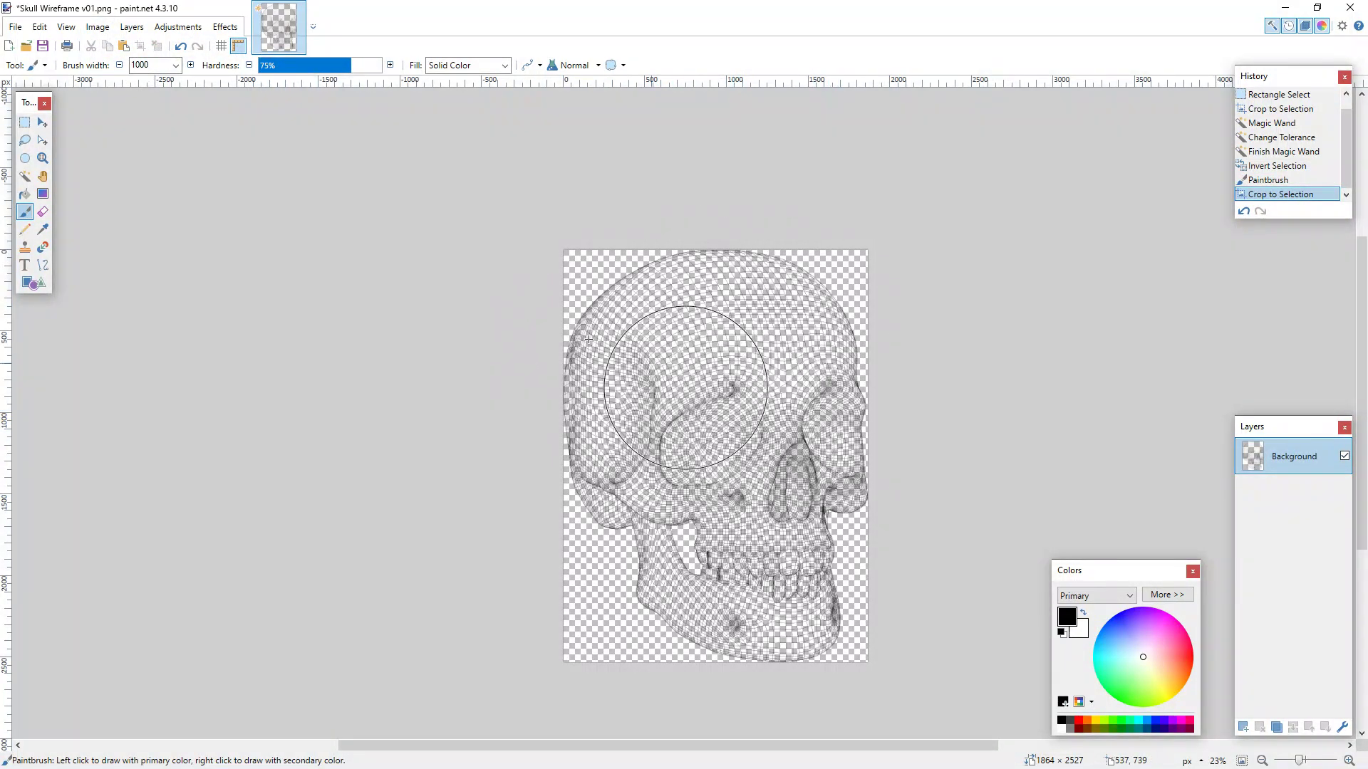
left_click(25, 122)
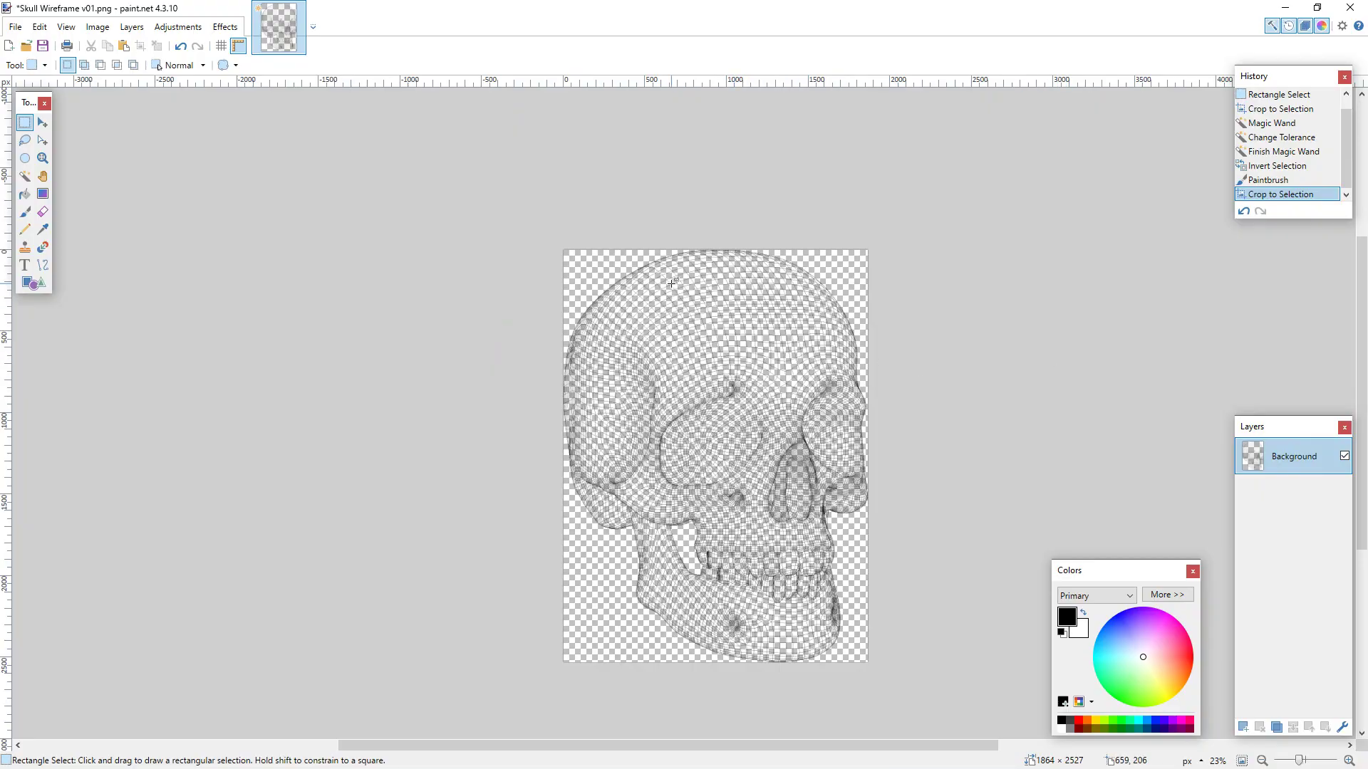
scroll(673, 282, "up", 8, "ctrl")
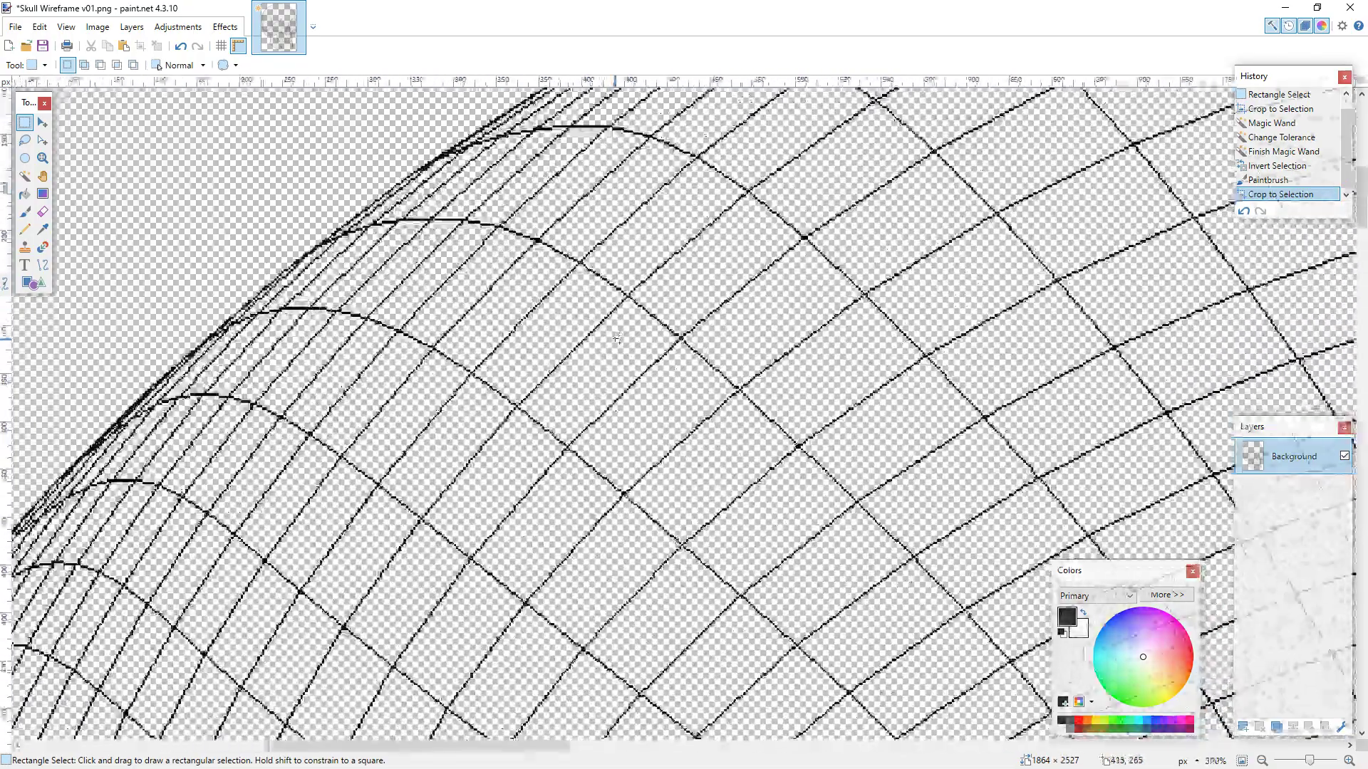
scroll(618, 338, "up", 3, "ctrl")
scroll(617, 339, "down", 2, "ctrl")
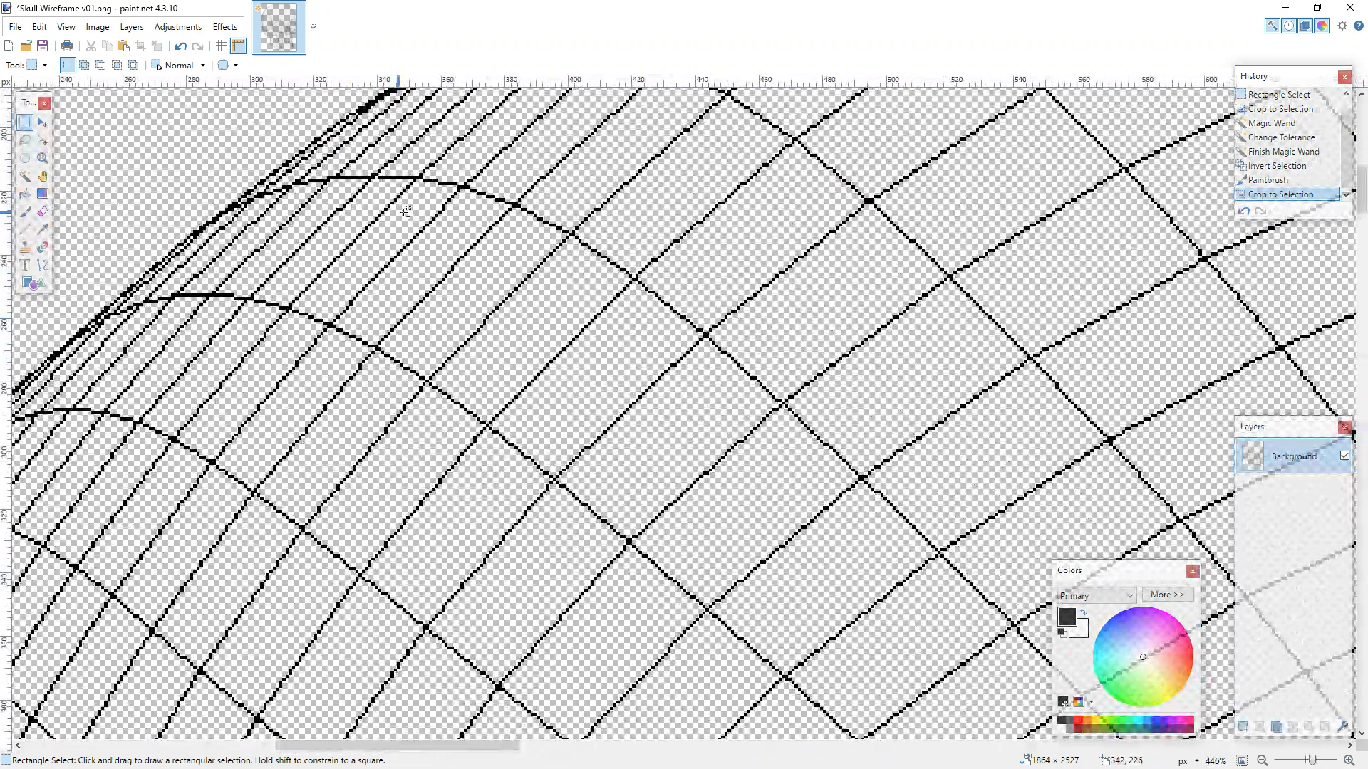
scroll(405, 212, "down", 10, "ctrl")
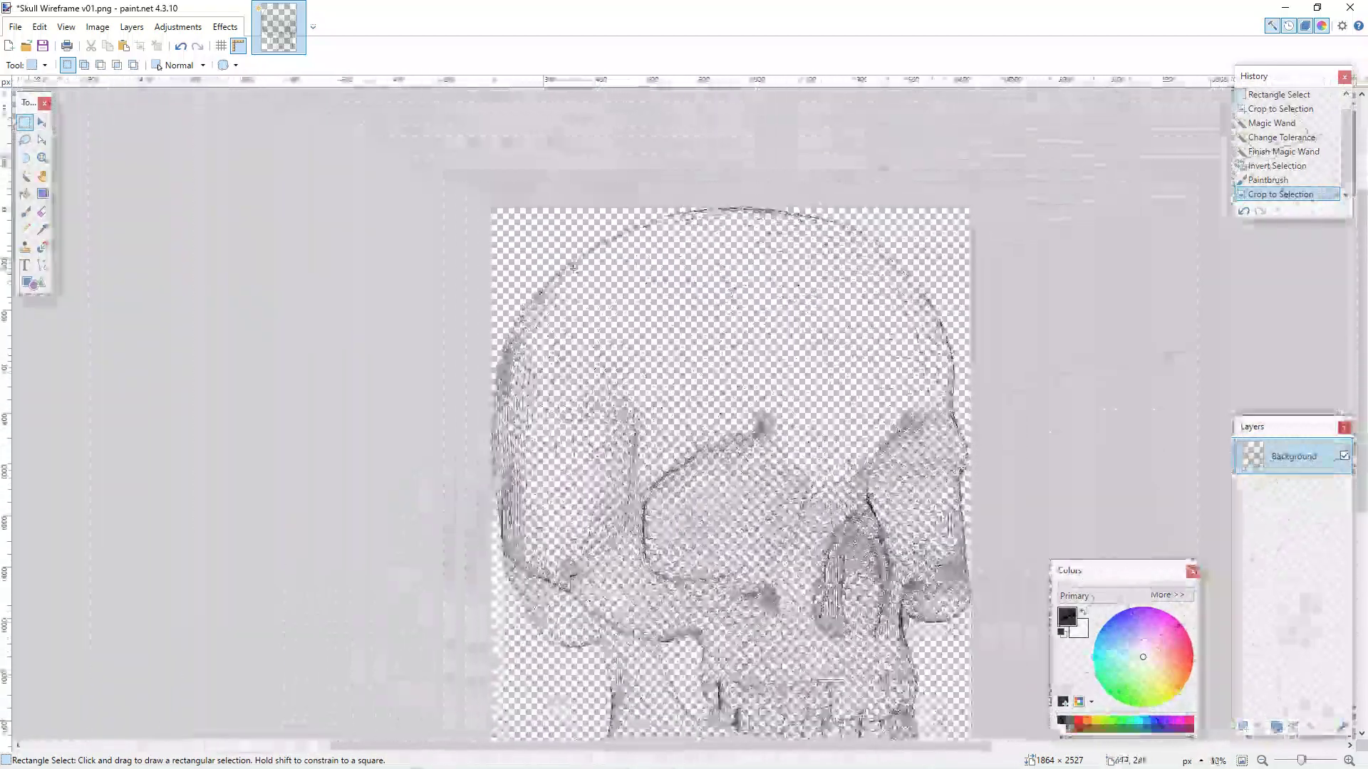
scroll(573, 267, "down", 1, "ctrl")
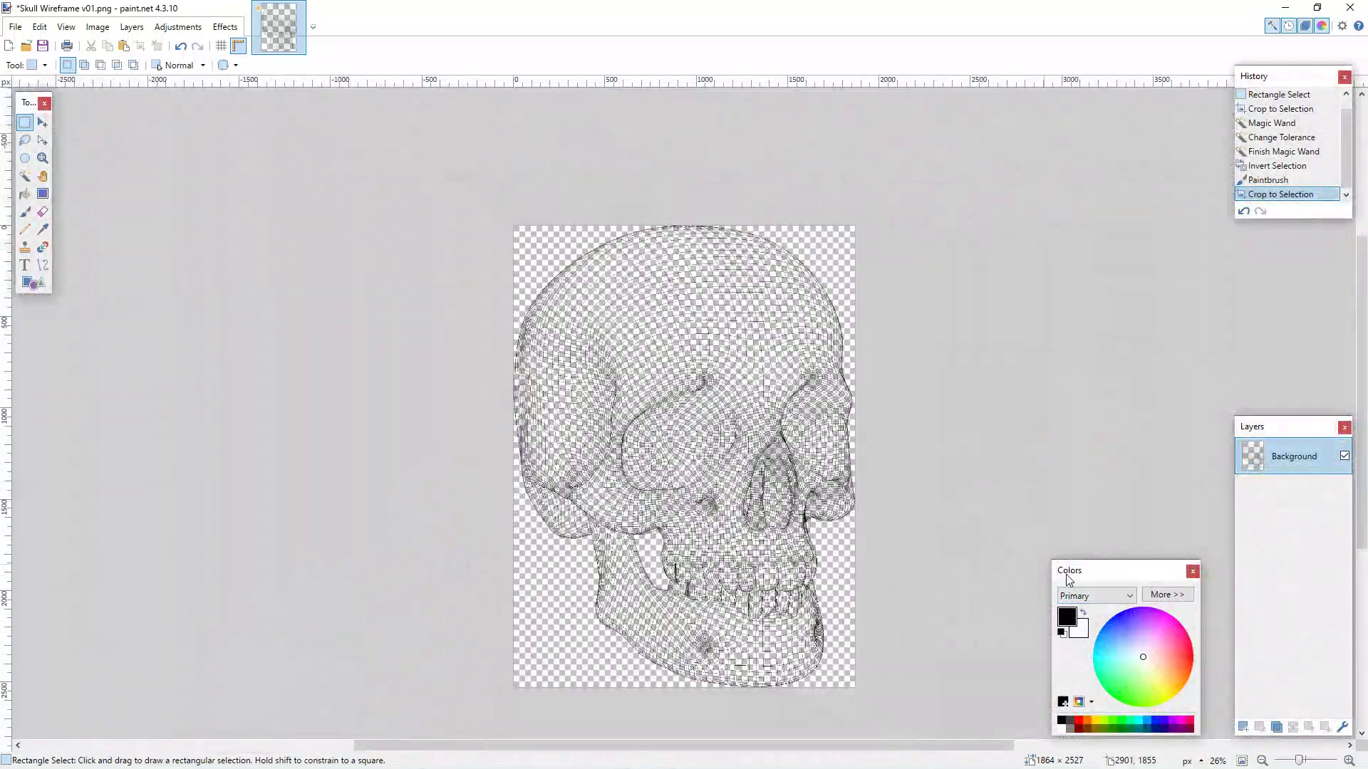
- Add a layer, fill it white with the Paint Bucket and move it below the wireframe
left_click(1242, 732)
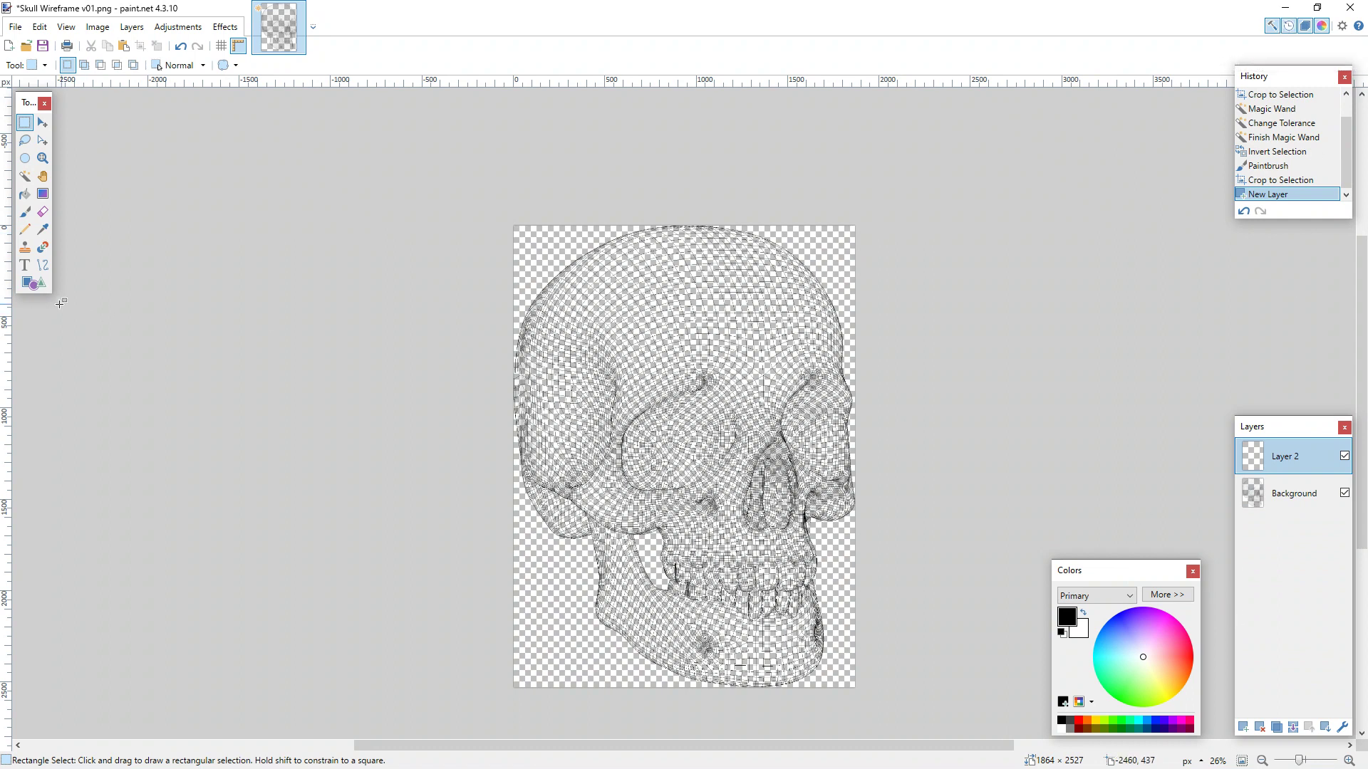
left_click(25, 194)
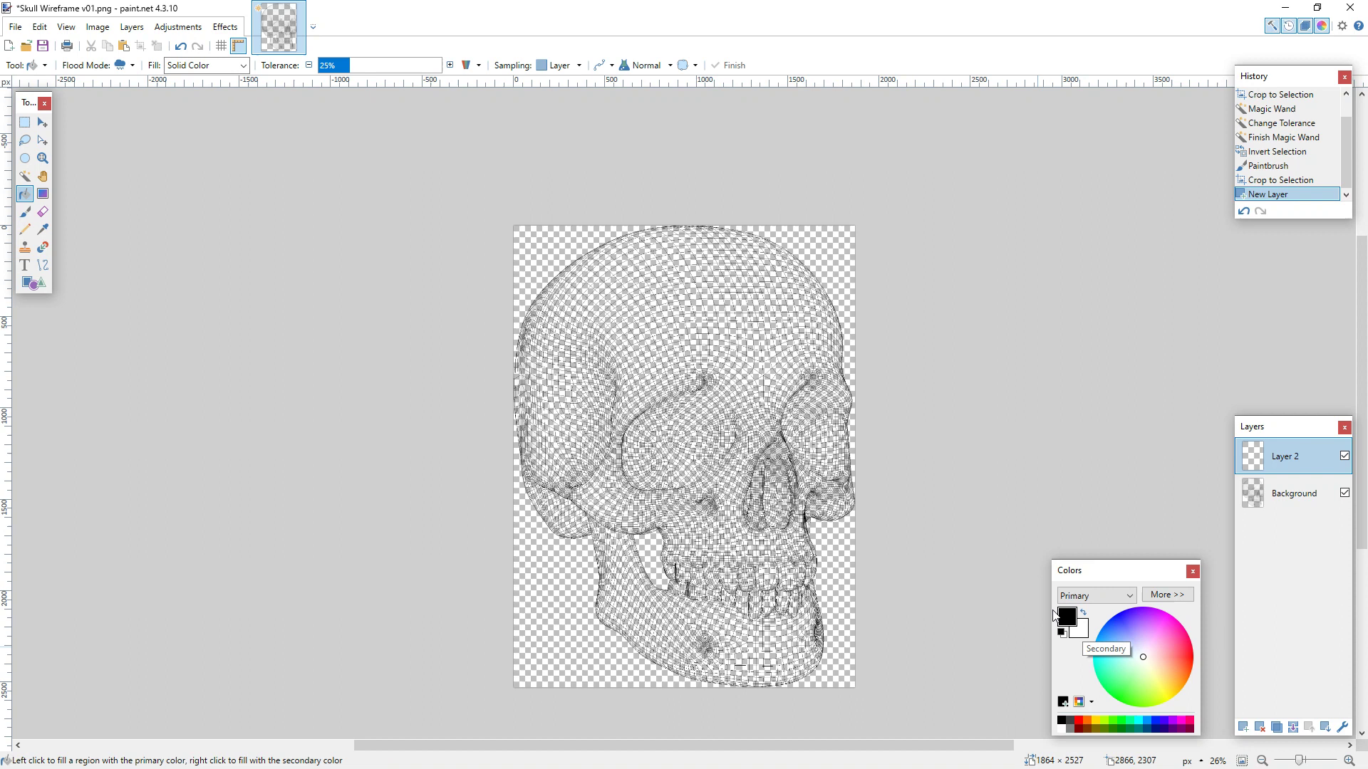
right_click(770, 429)
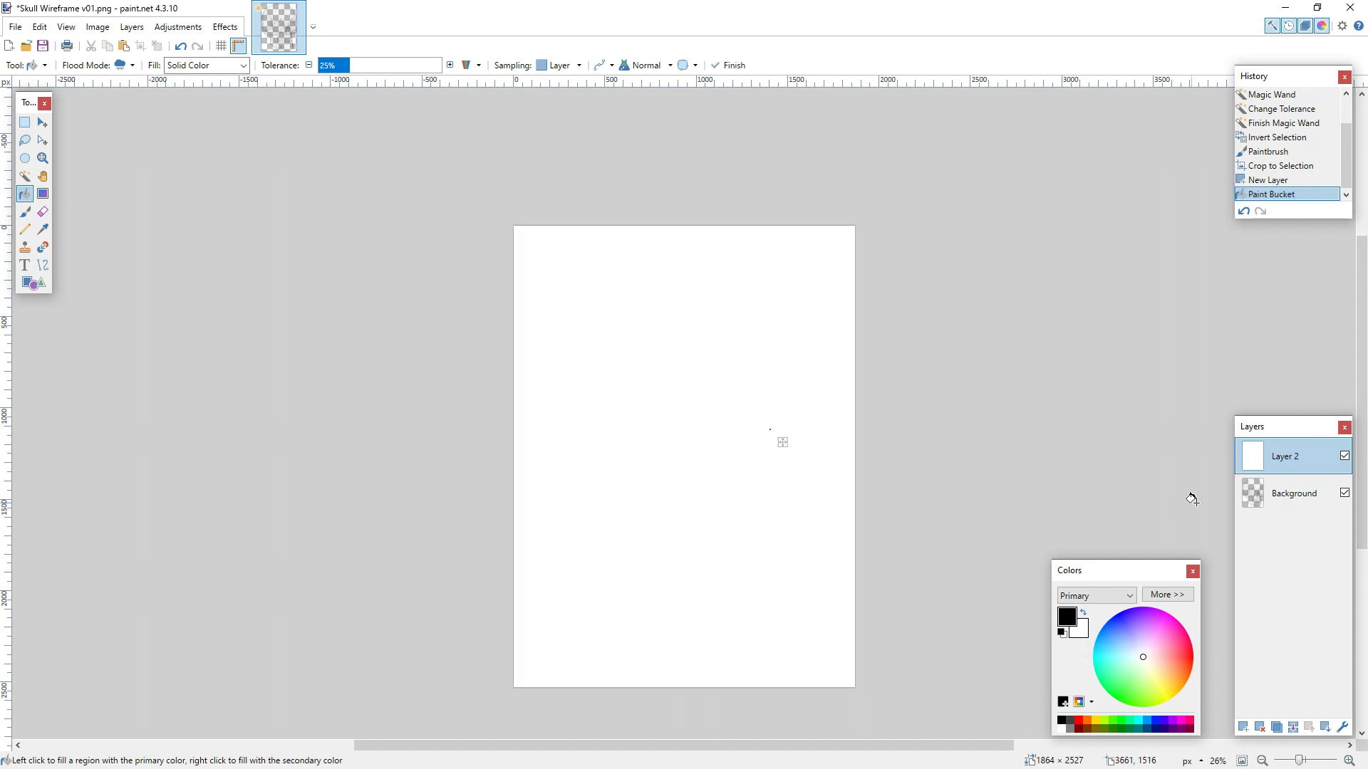
left_click_drag(1281, 455, 1287, 497)
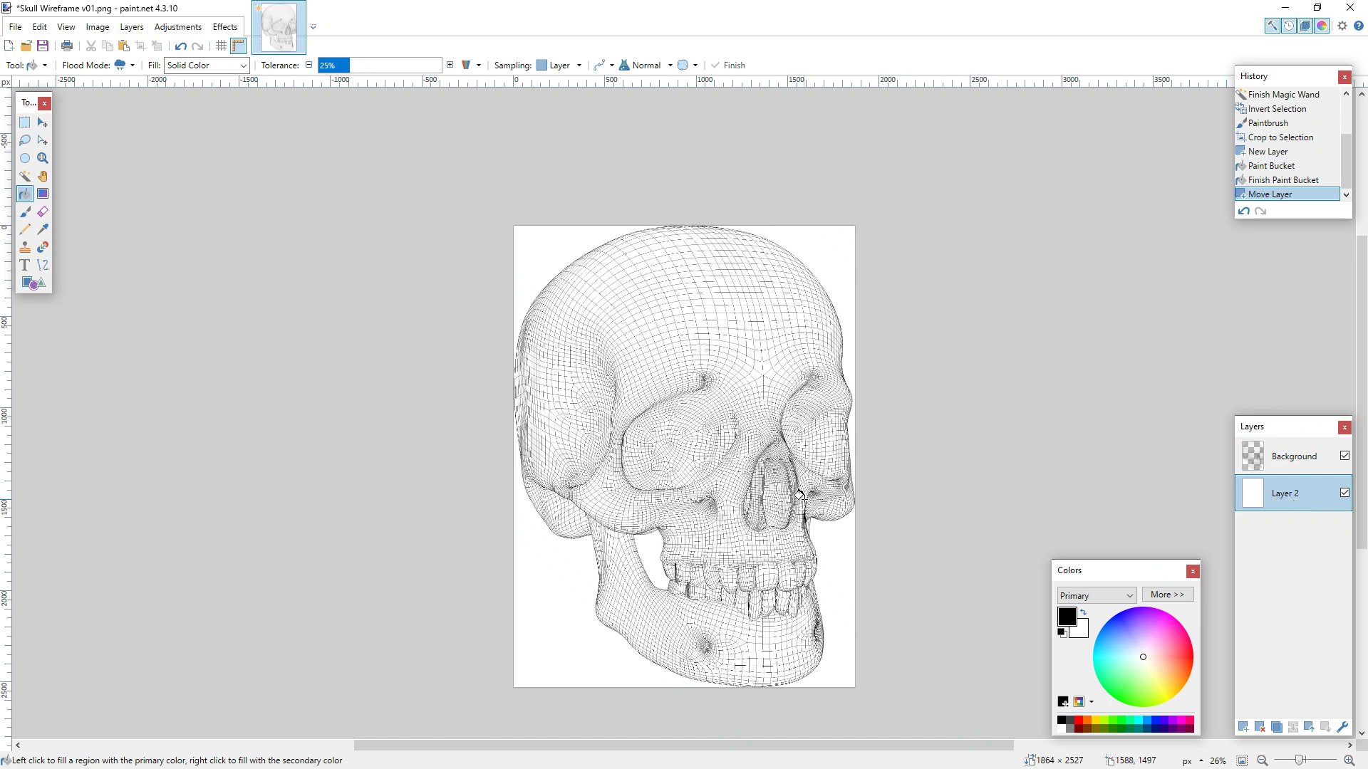
scroll(778, 416, "up", 5, "ctrl")
scroll(768, 483, "down", 4, "ctrl")
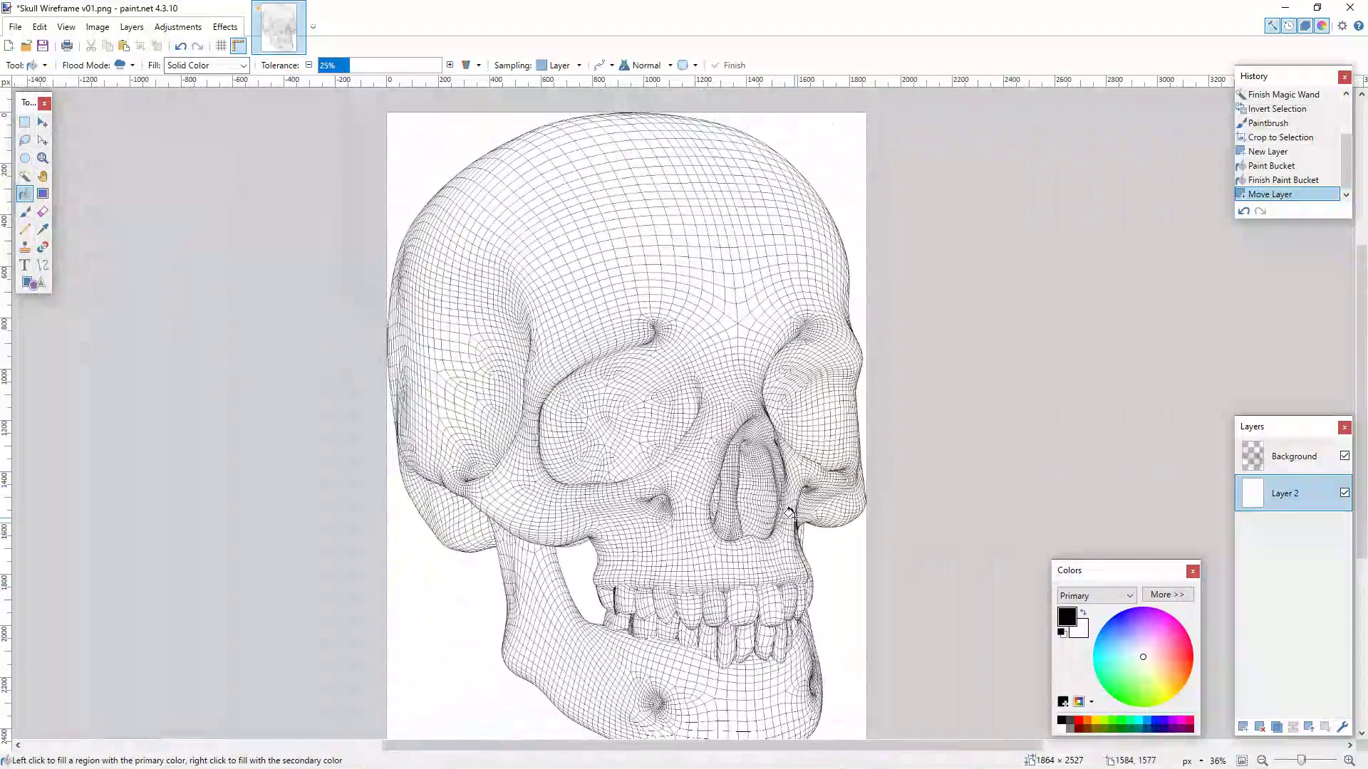
scroll(790, 517, "down", 1, "ctrl")
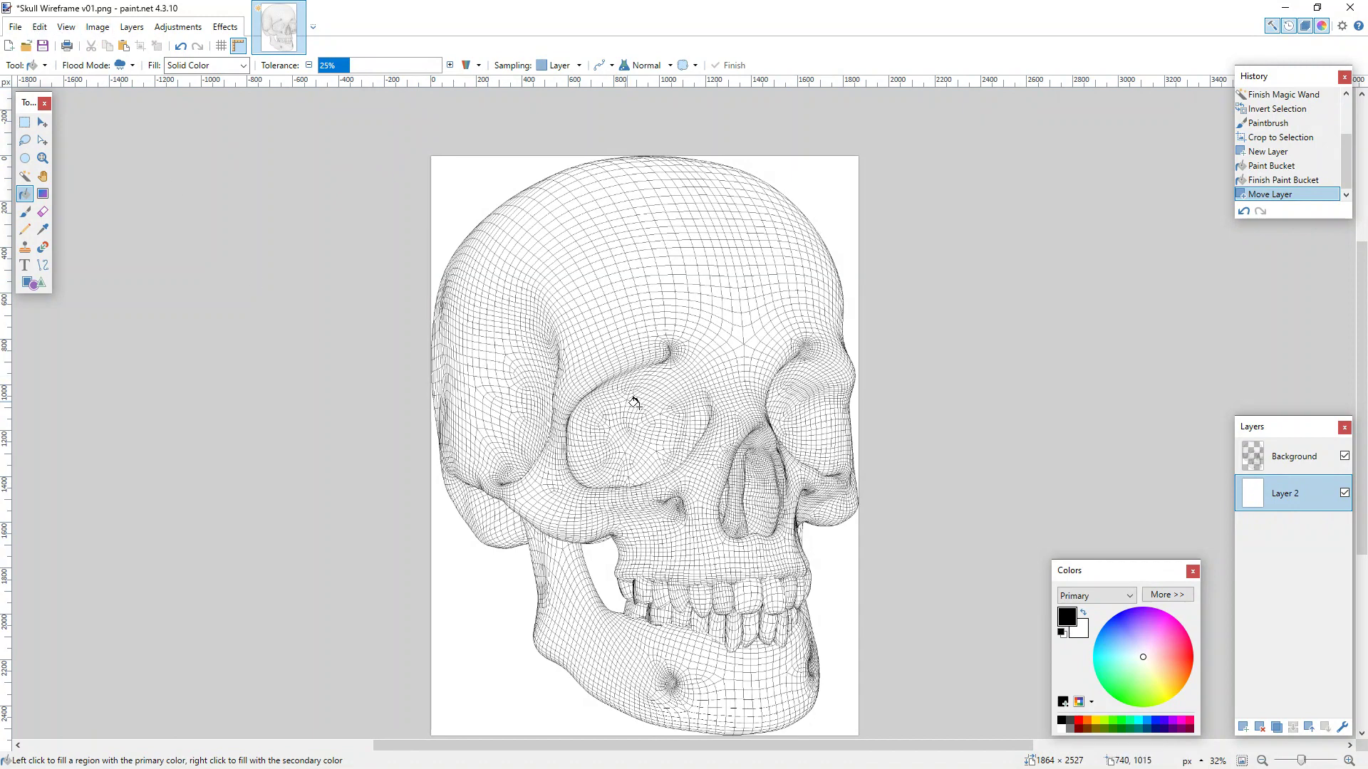
- Save as Skull Wireframe v01.bmp, accepting the BMP settings and flattening the layers
left_click(15, 26)
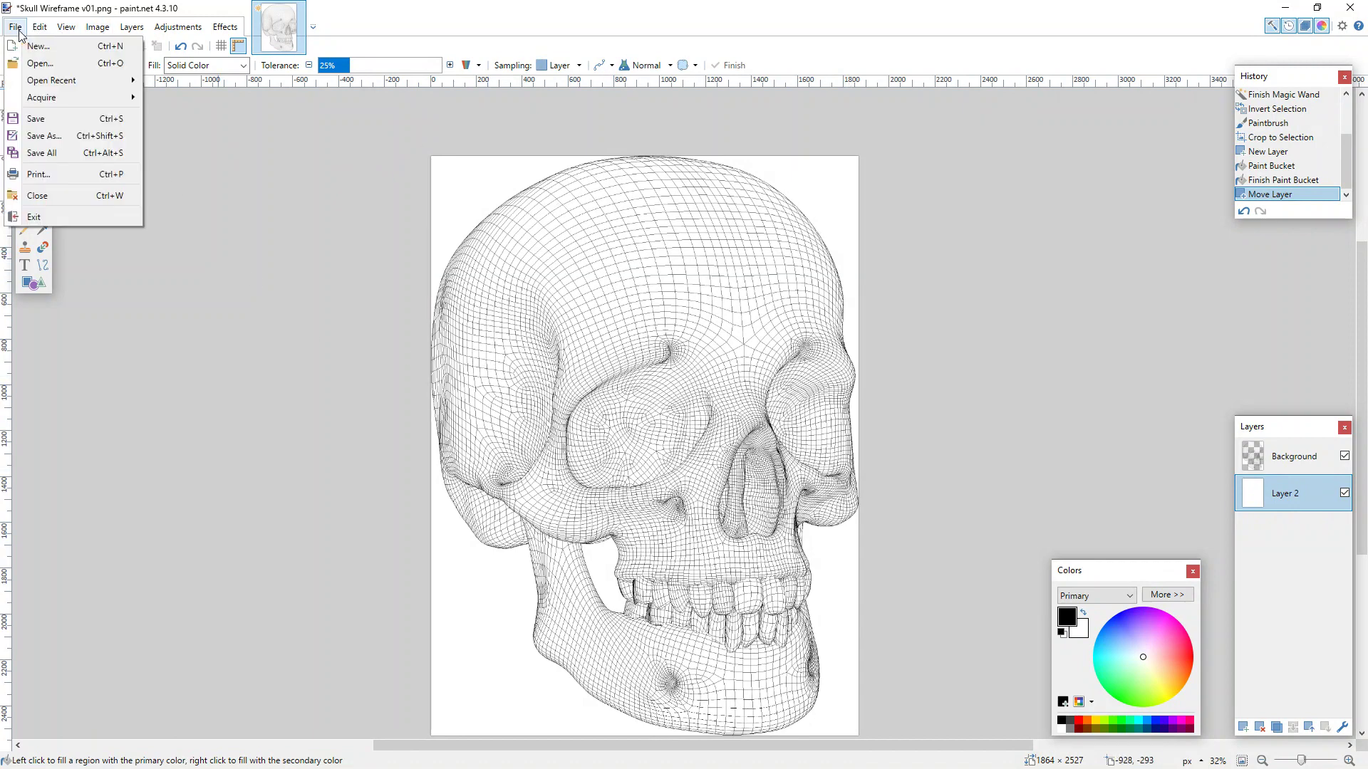
left_click(41, 143)
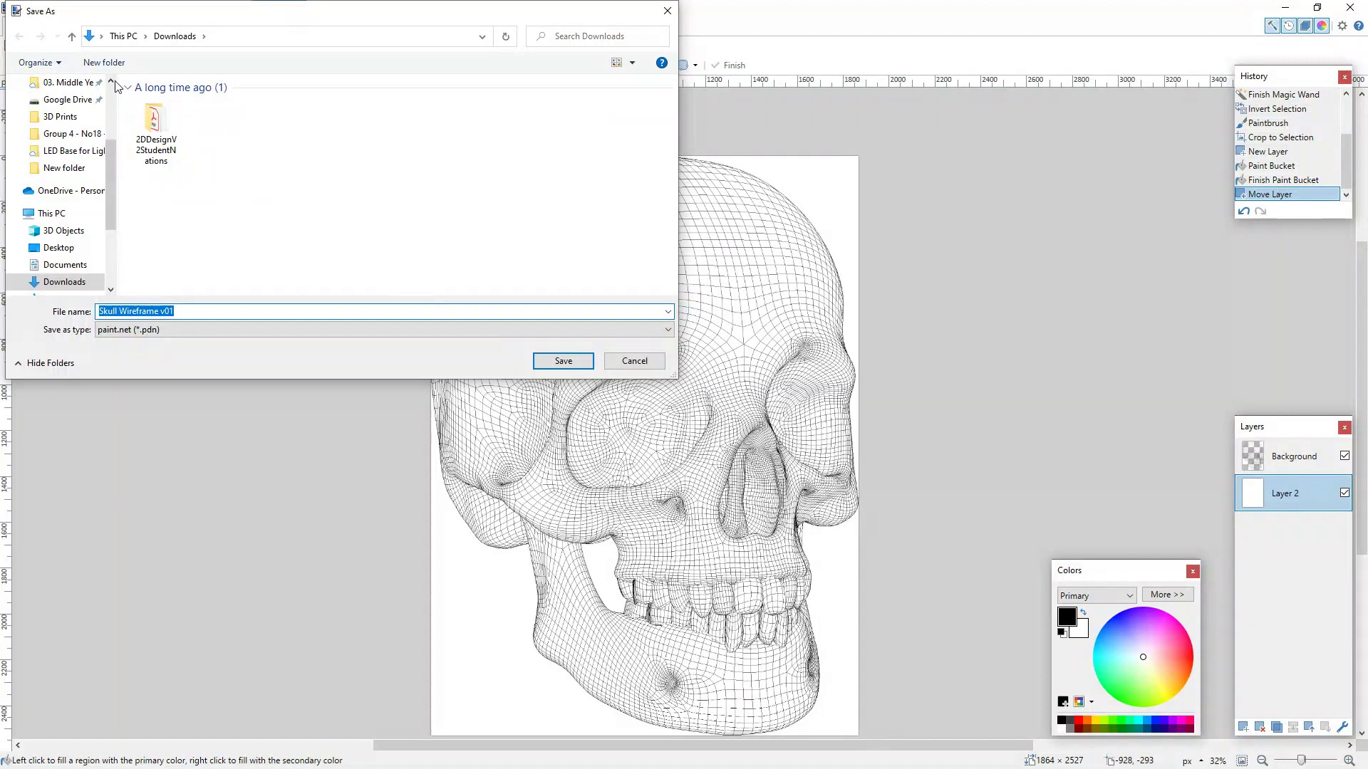
left_click(207, 329)
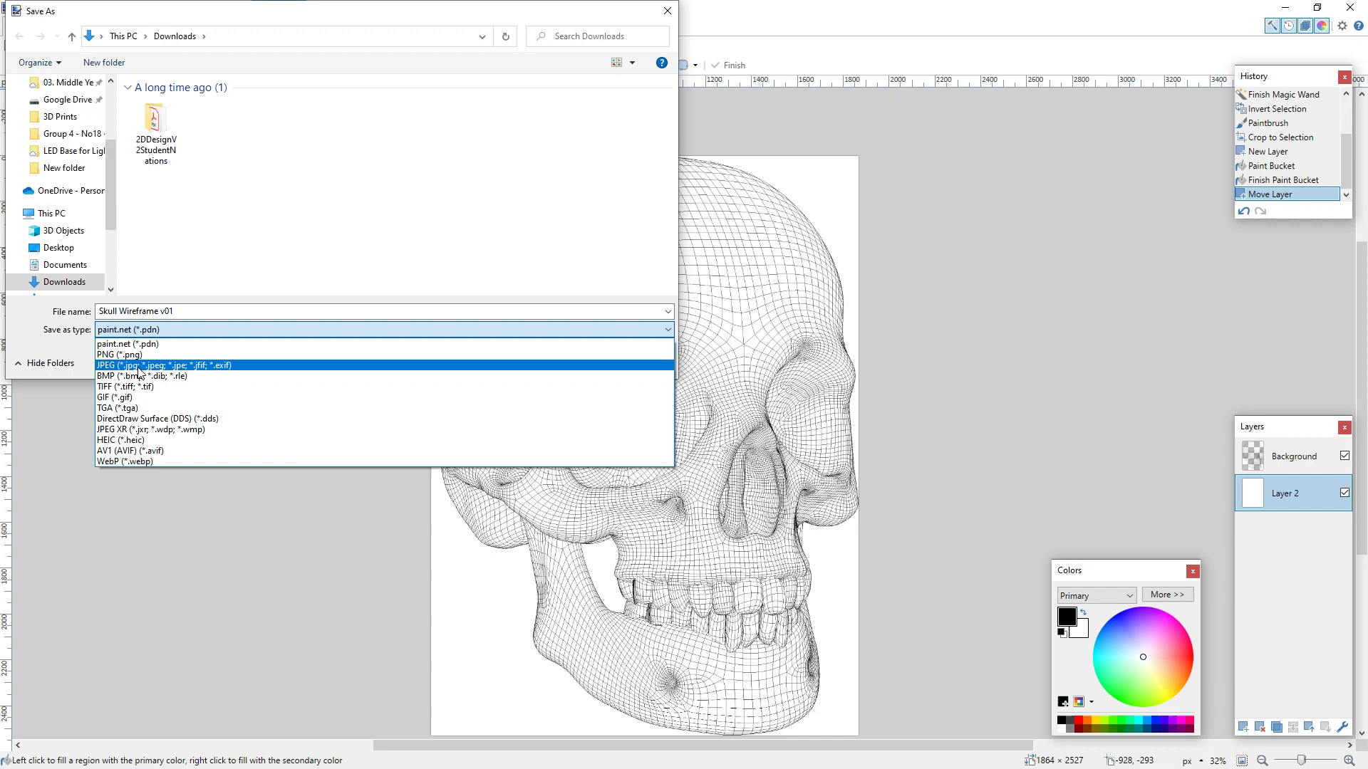
left_click(141, 375)
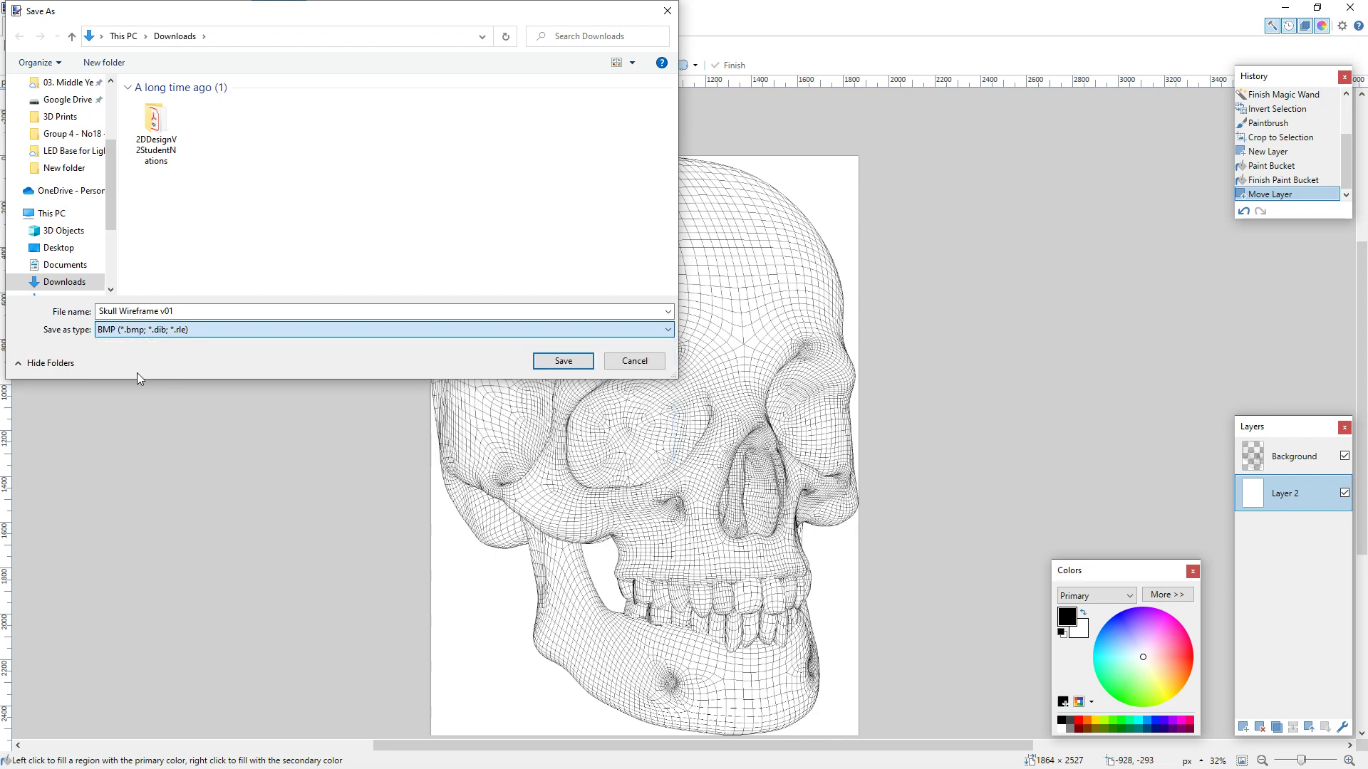
left_click(556, 363)
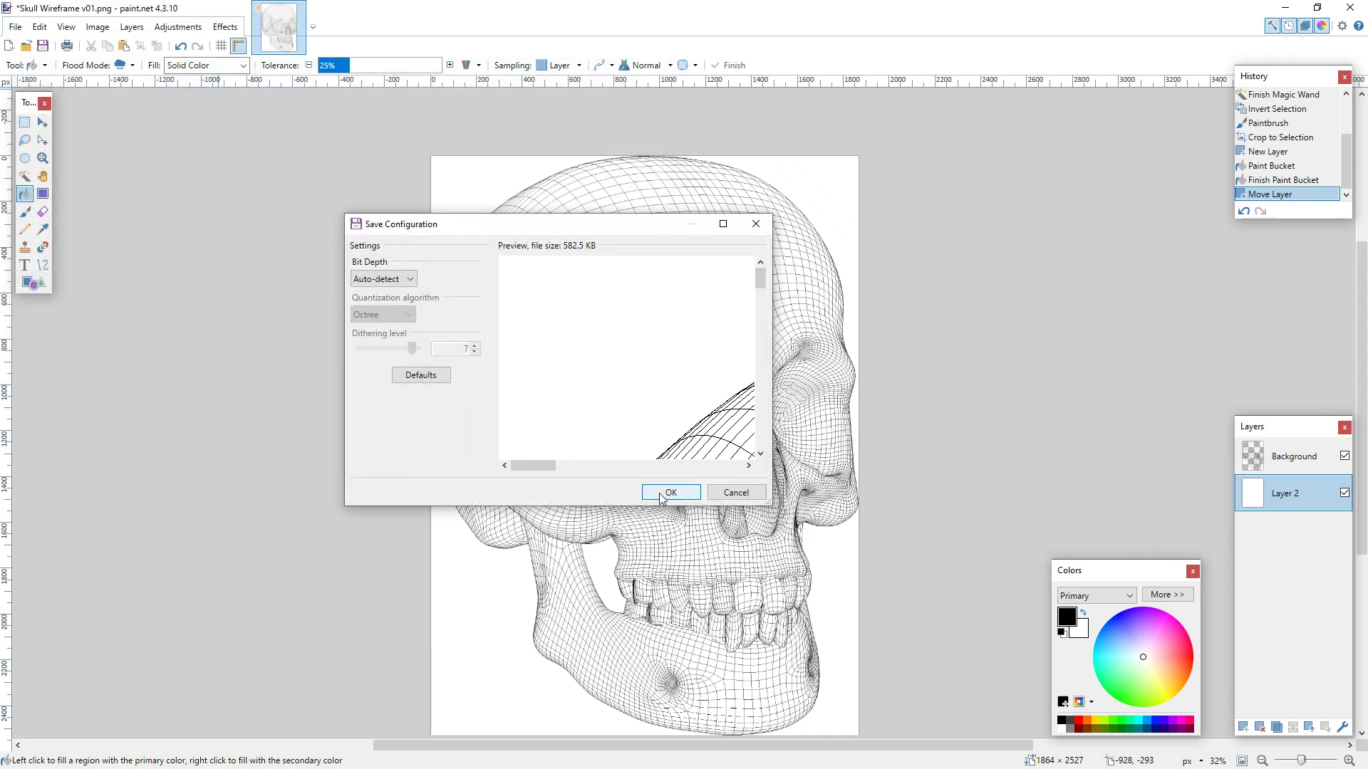
left_click(669, 492)
left_click(596, 423)
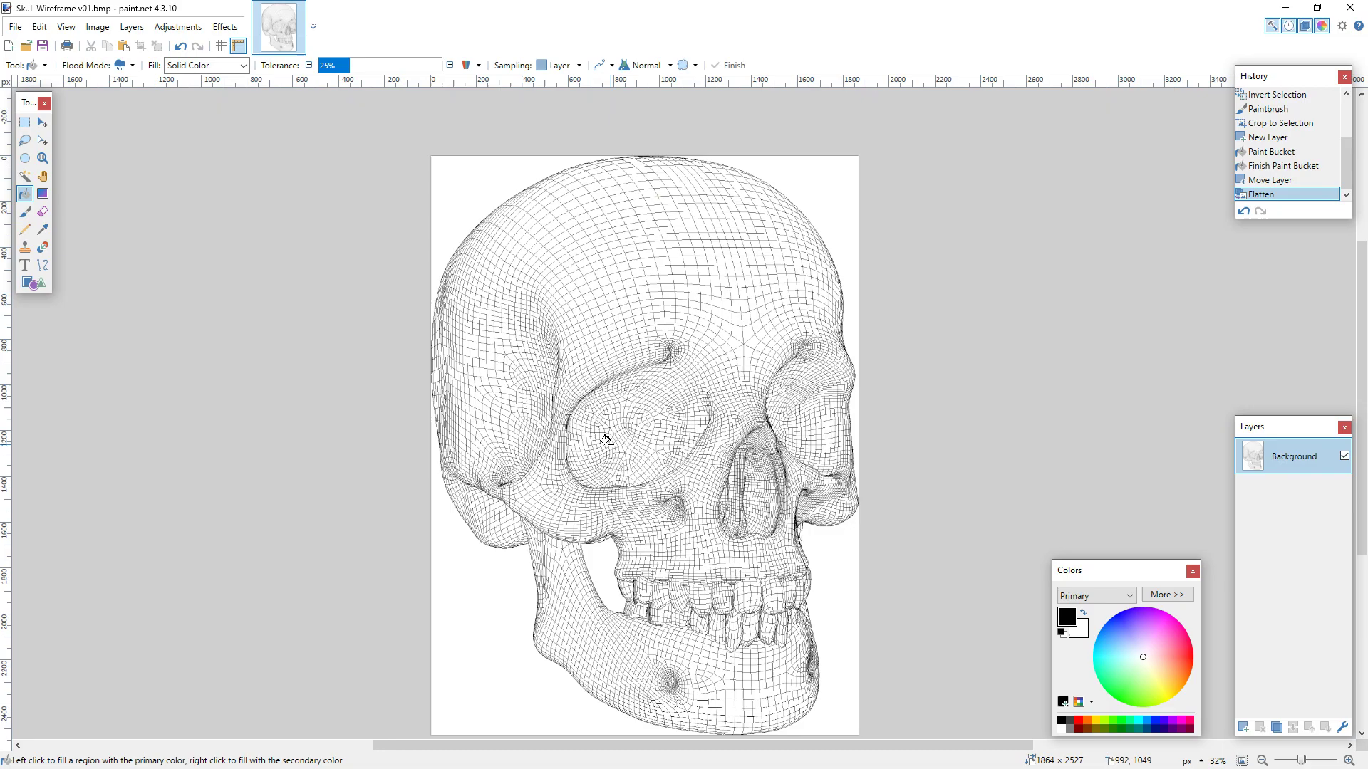
- Minimize paint.net and select the saved Skull Wireframe v01 BMP in Downloads to check its size
left_click(1285, 7)
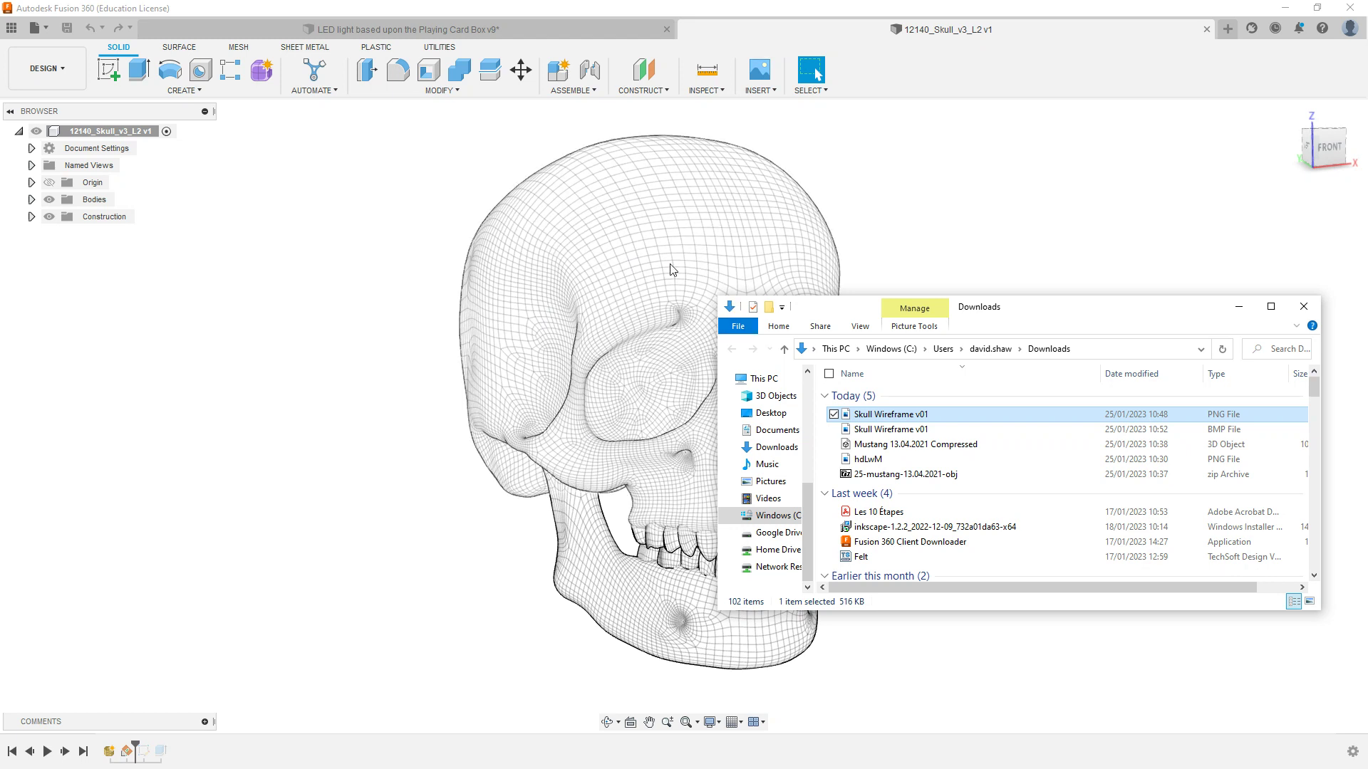
left_click(1220, 431)
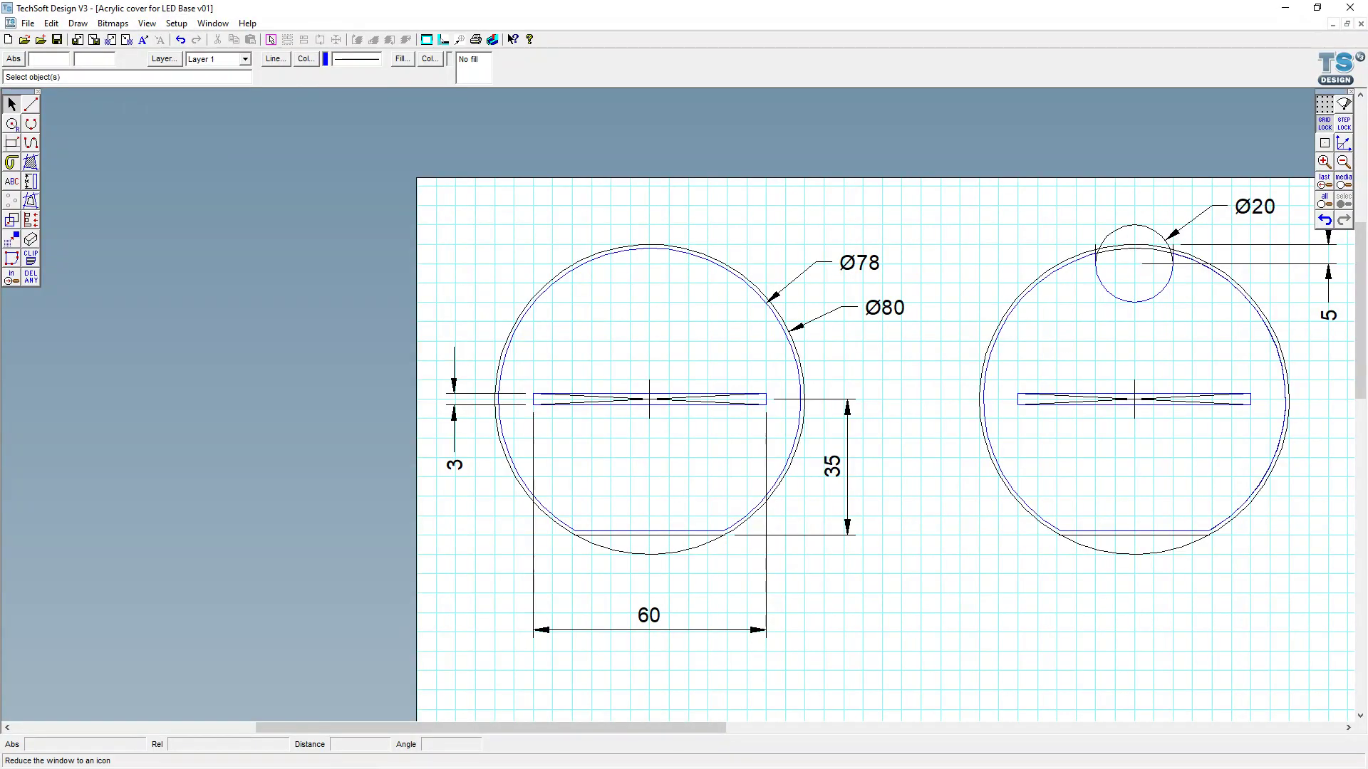
- Start a new drawing and set its grid to 5 mm X/Y spacing, Lines style, light cyan
left_click(9, 40)
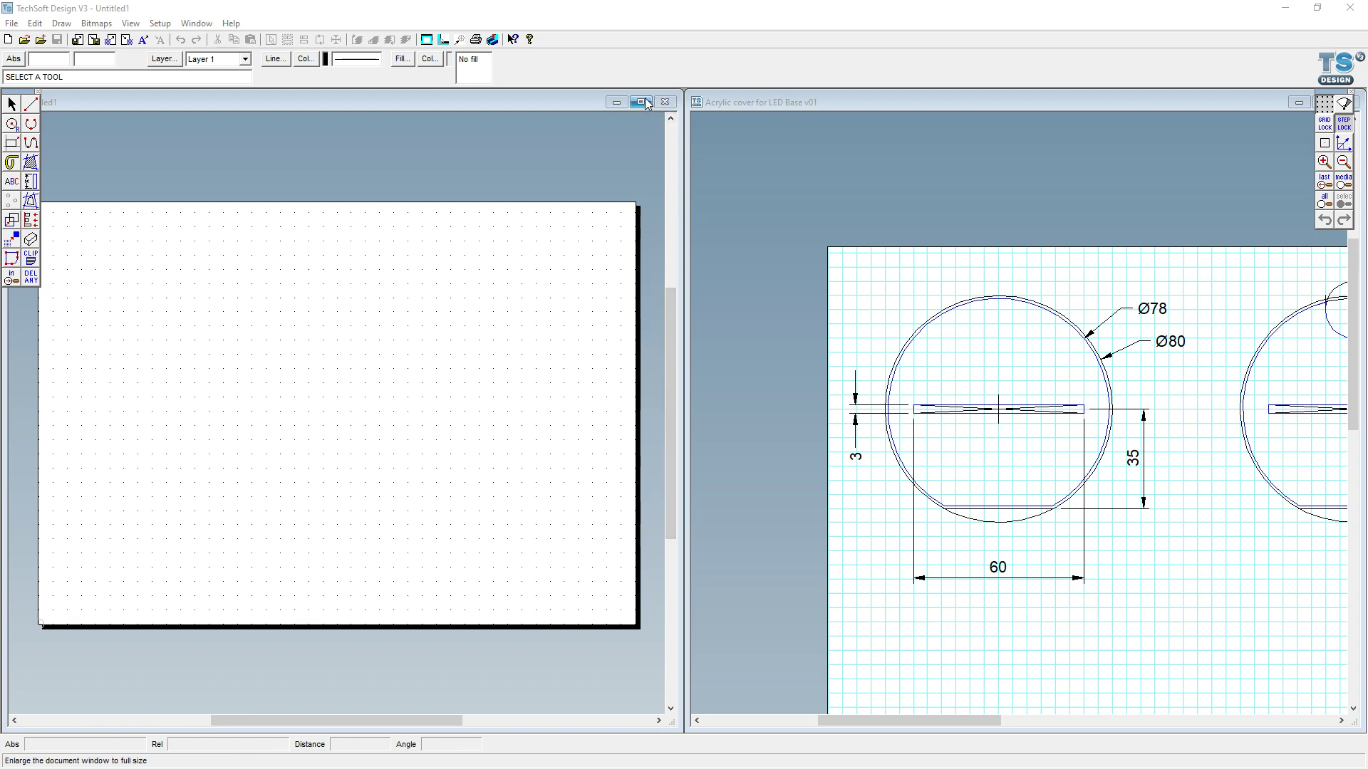
right_click(1324, 124)
double_click(644, 266)
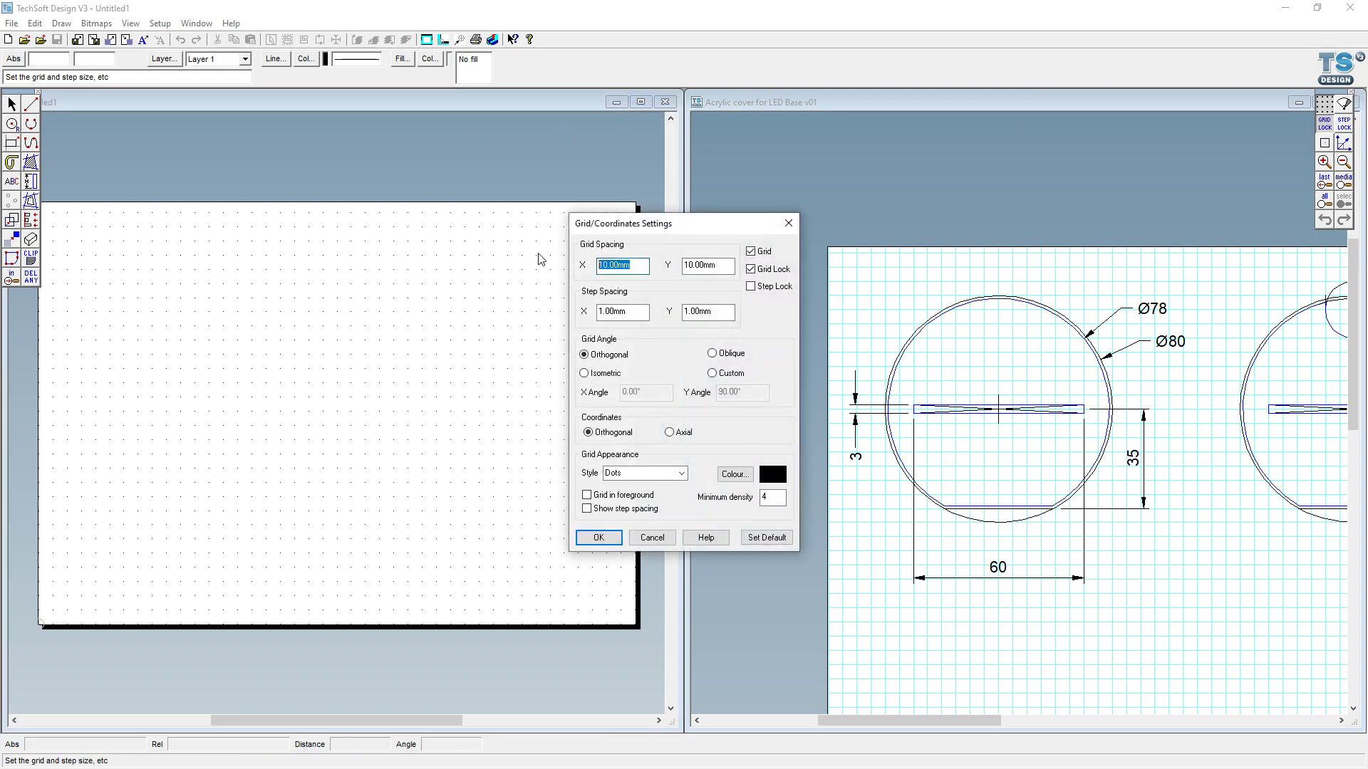
type("5")
key("Tab")
type("5")
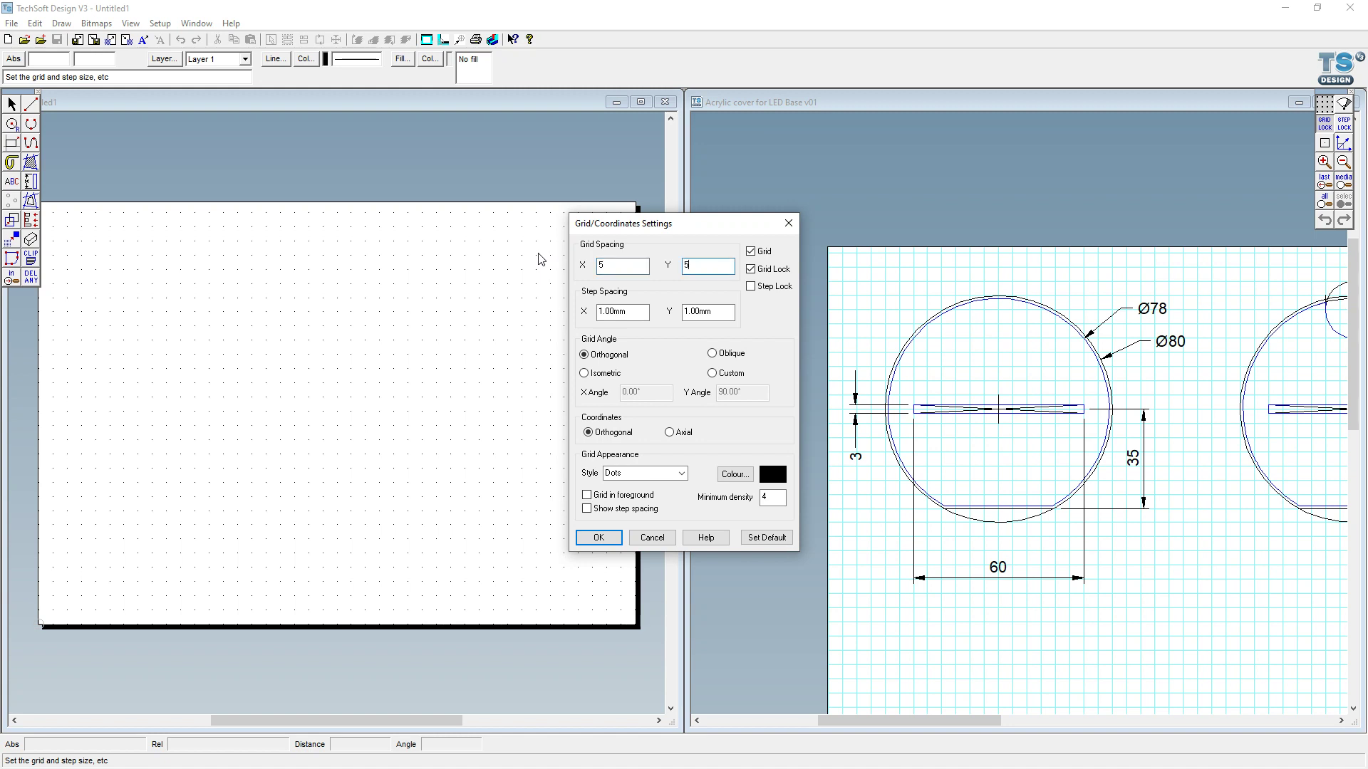
left_click(677, 474)
left_click(641, 496)
left_click(736, 475)
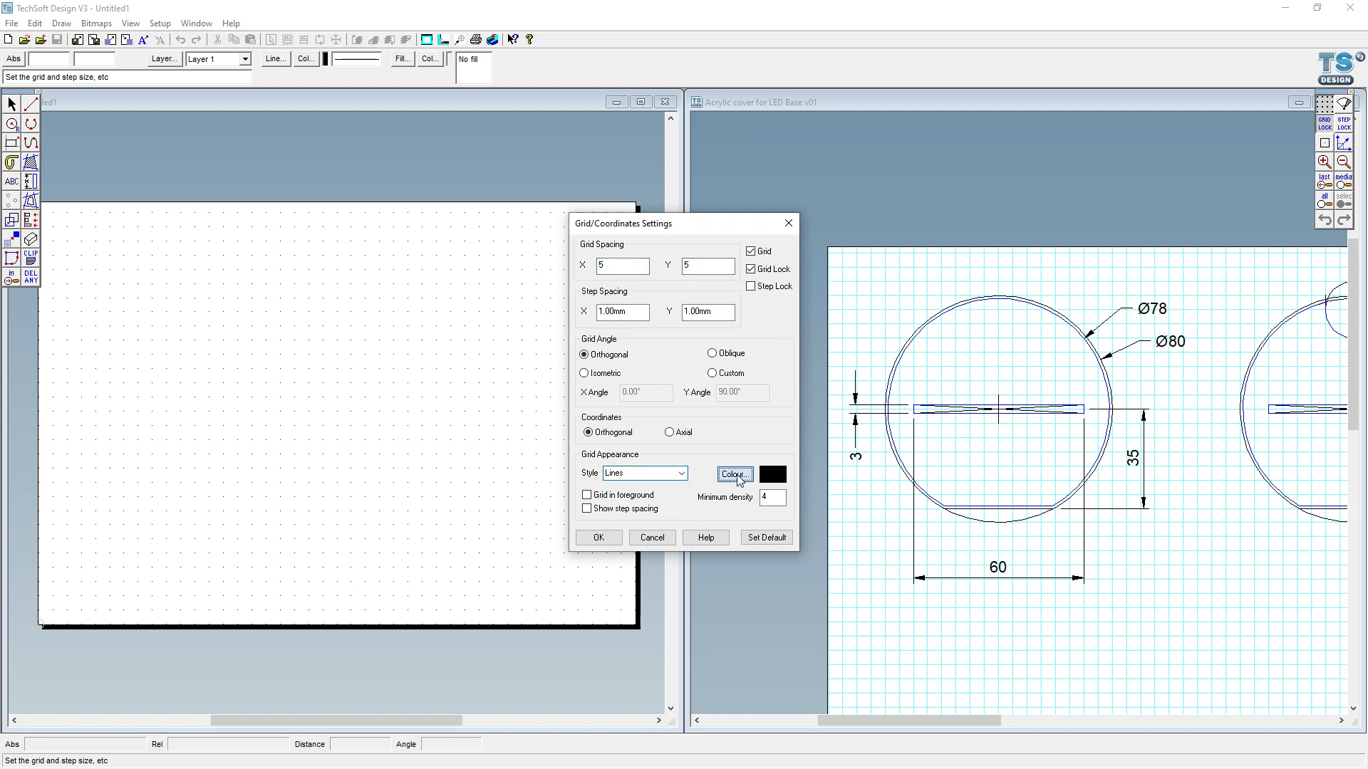
left_click(693, 312)
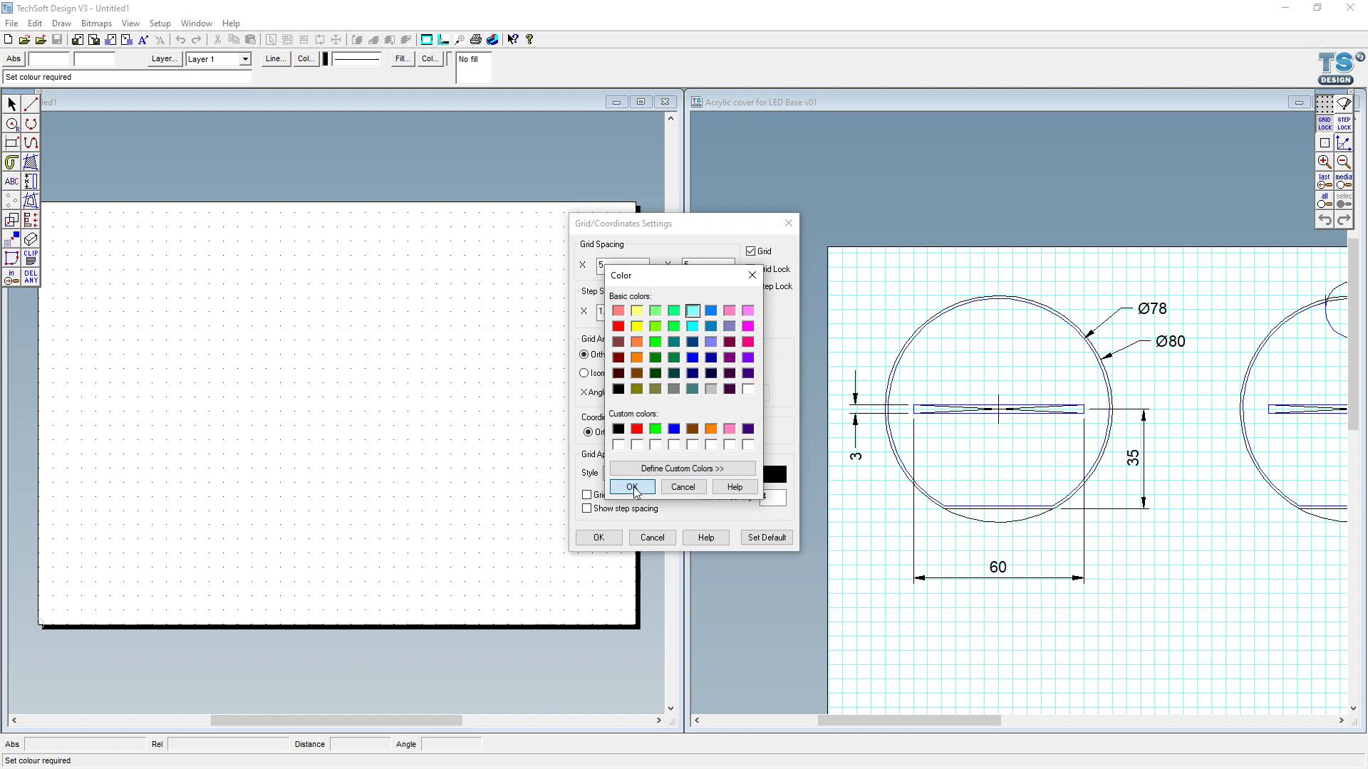
left_click(632, 487)
left_click(599, 537)
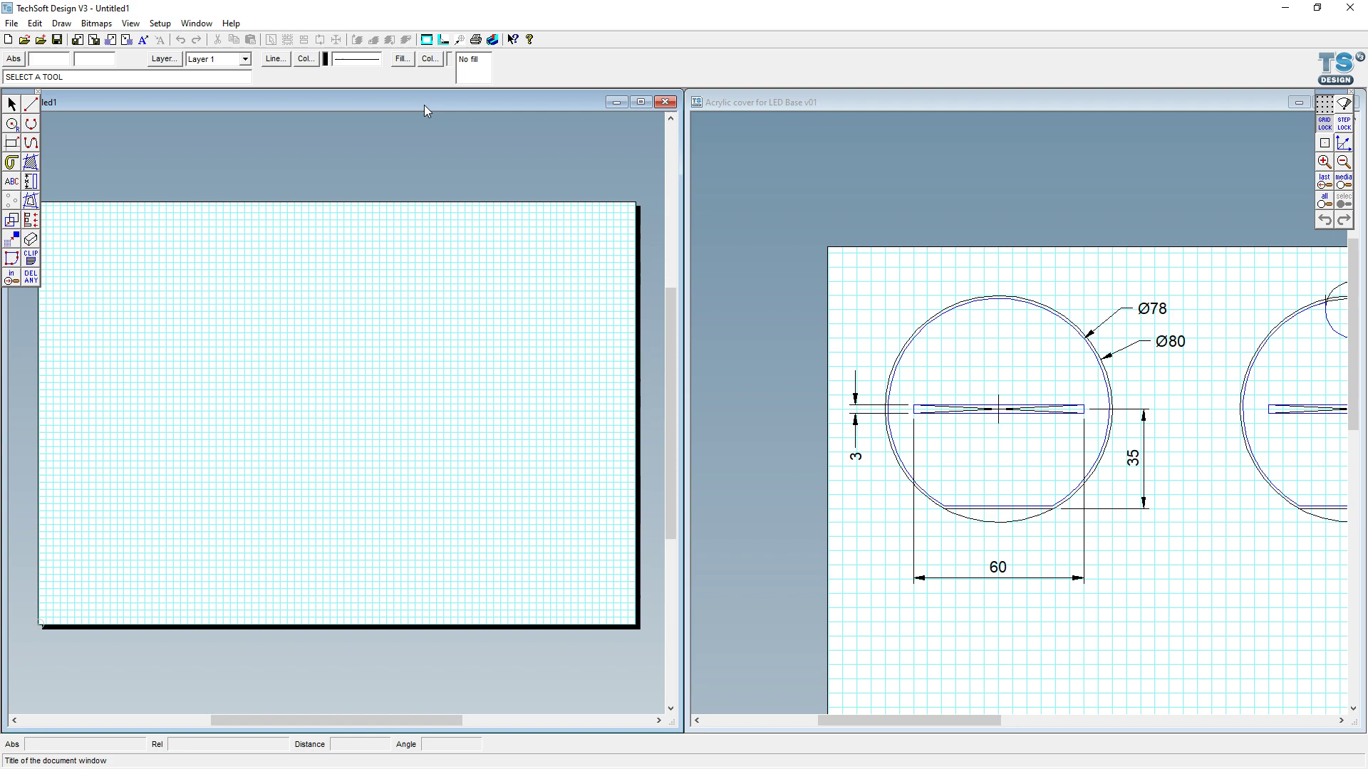
- Import the Skull Wireframe v01 BMP from Downloads, setting its width to 90 mm
left_click(96, 23)
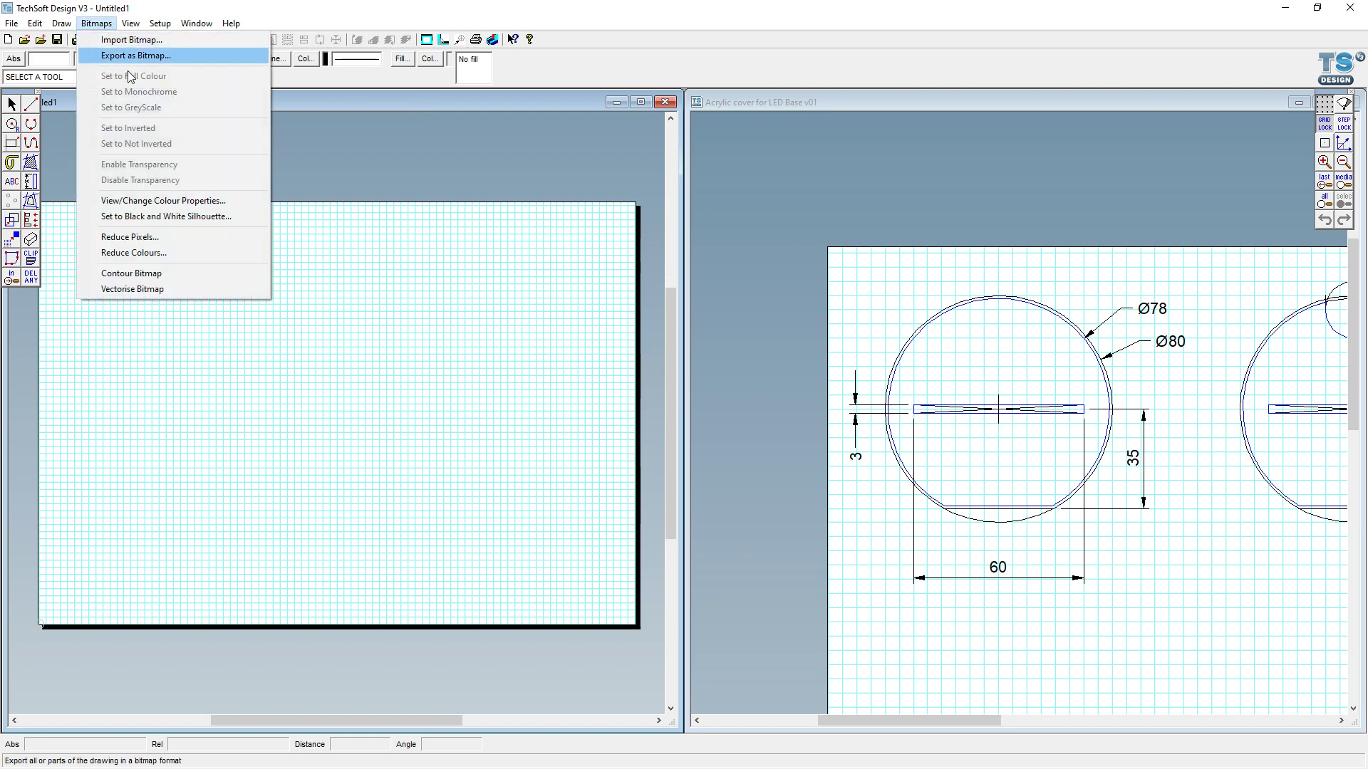
left_click(148, 41)
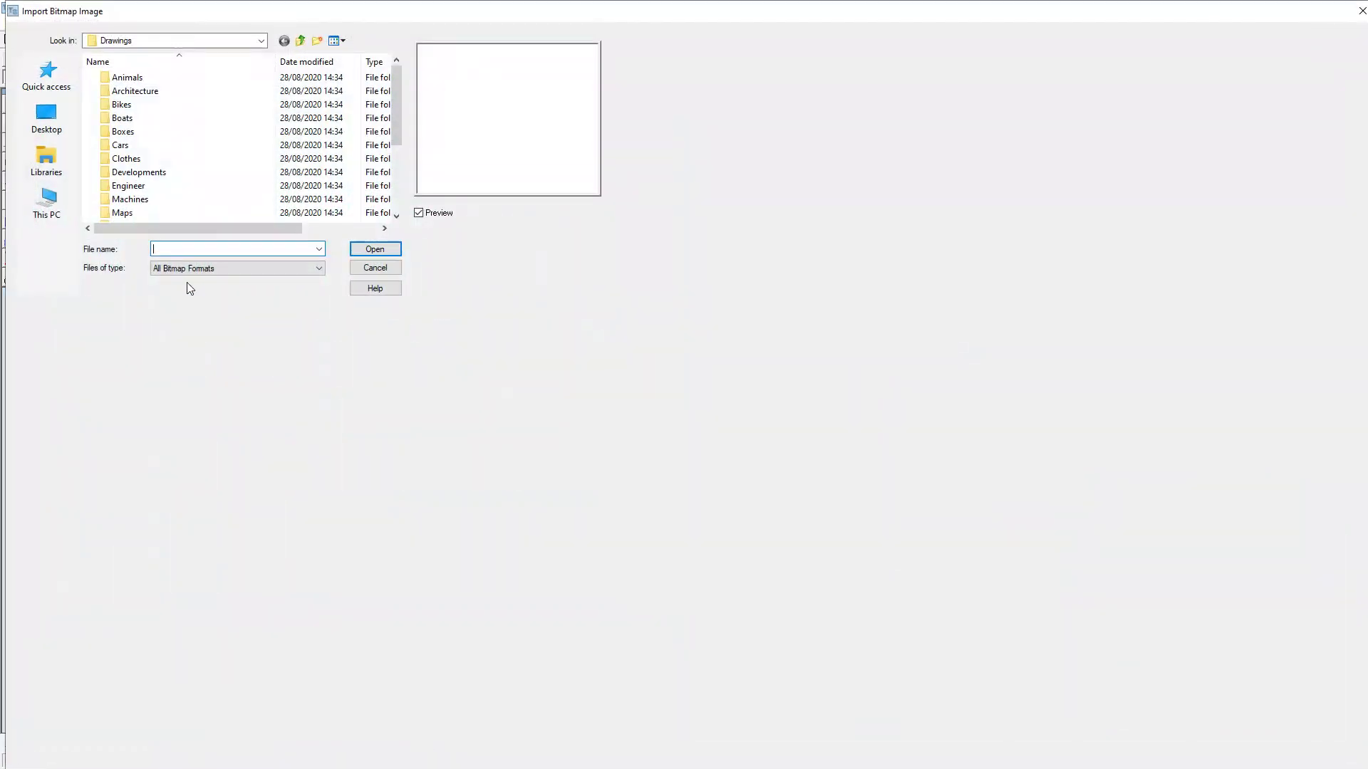
left_click(51, 160)
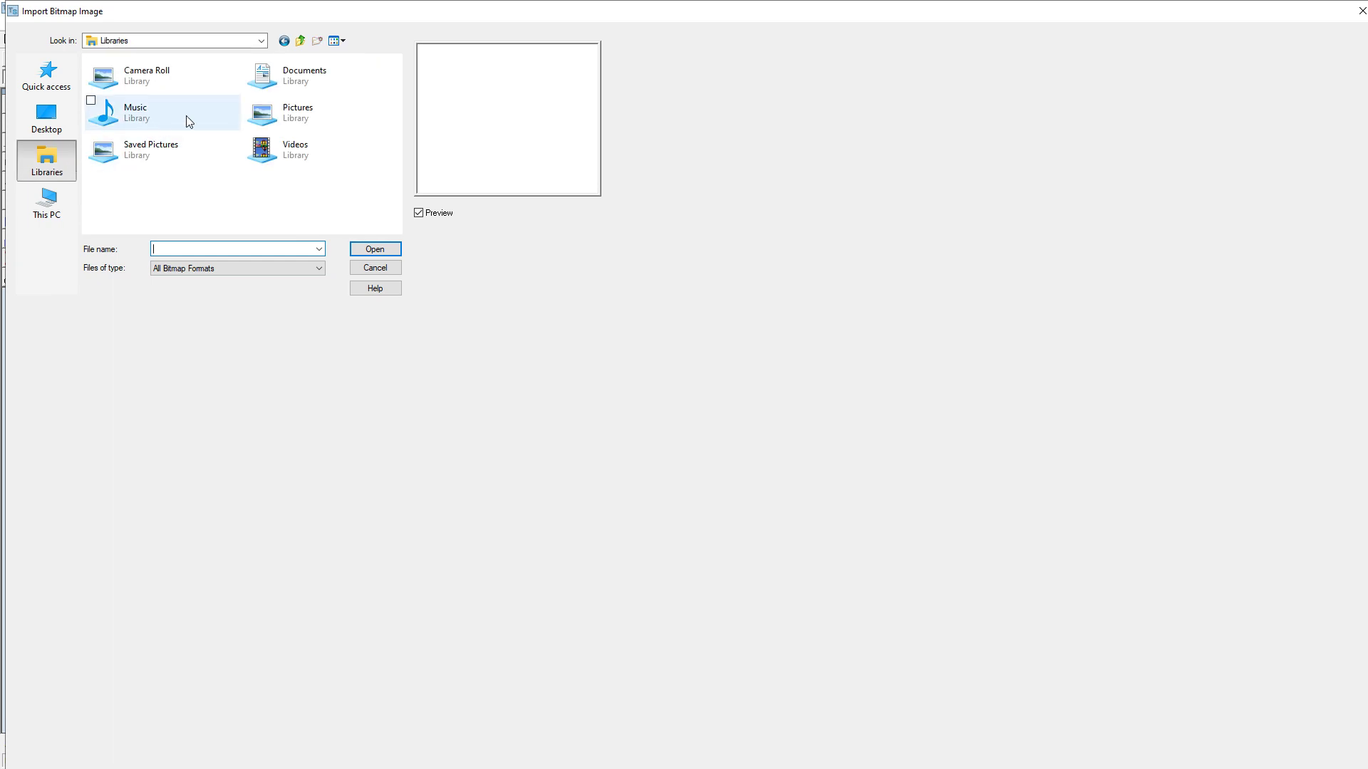
left_click(46, 203)
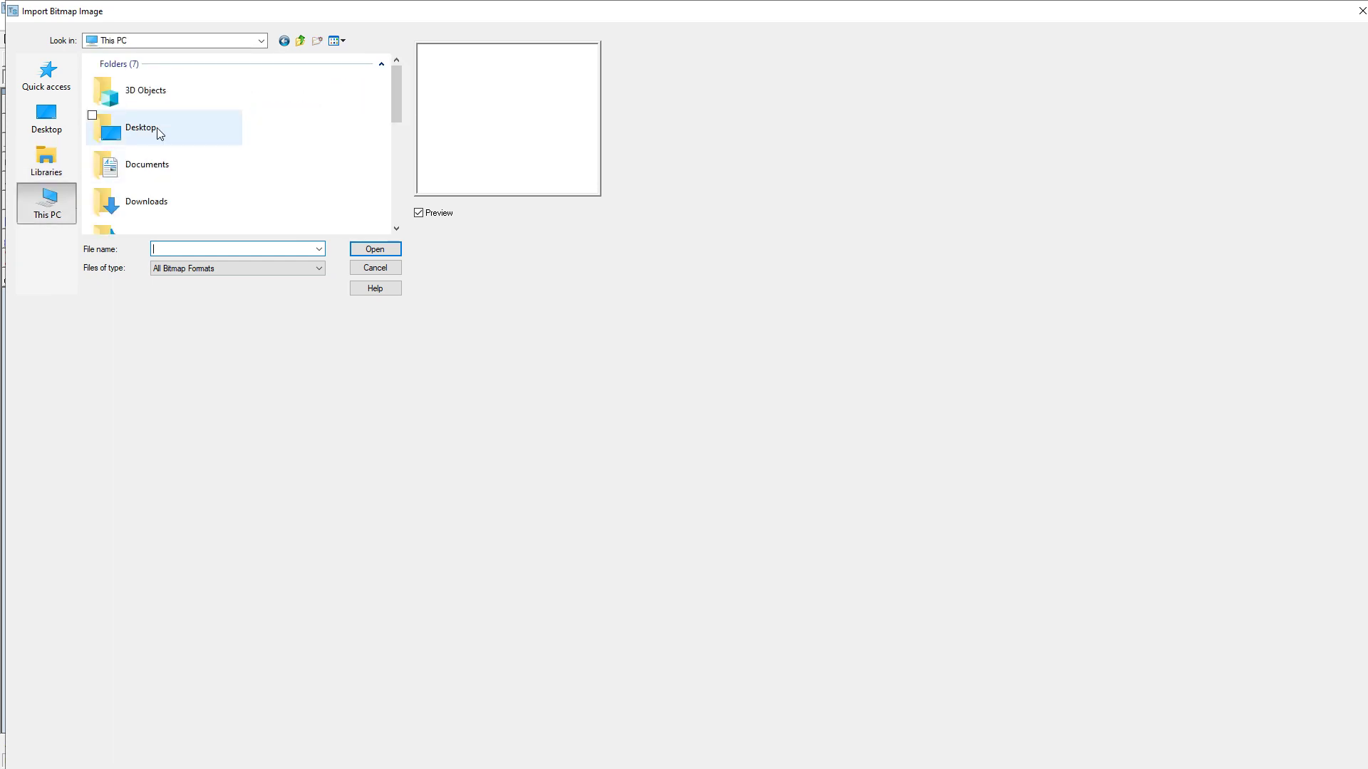
double_click(163, 203)
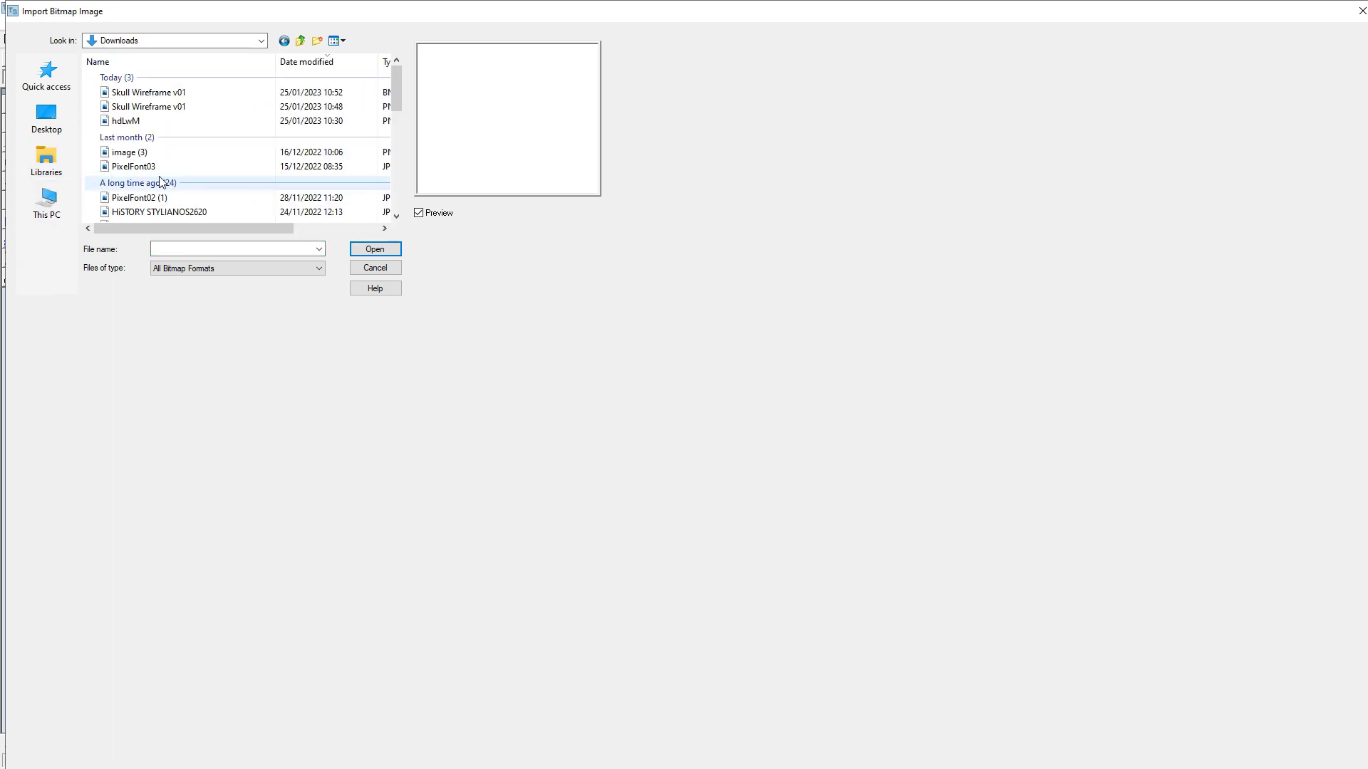
left_click_drag(221, 228, 233, 228)
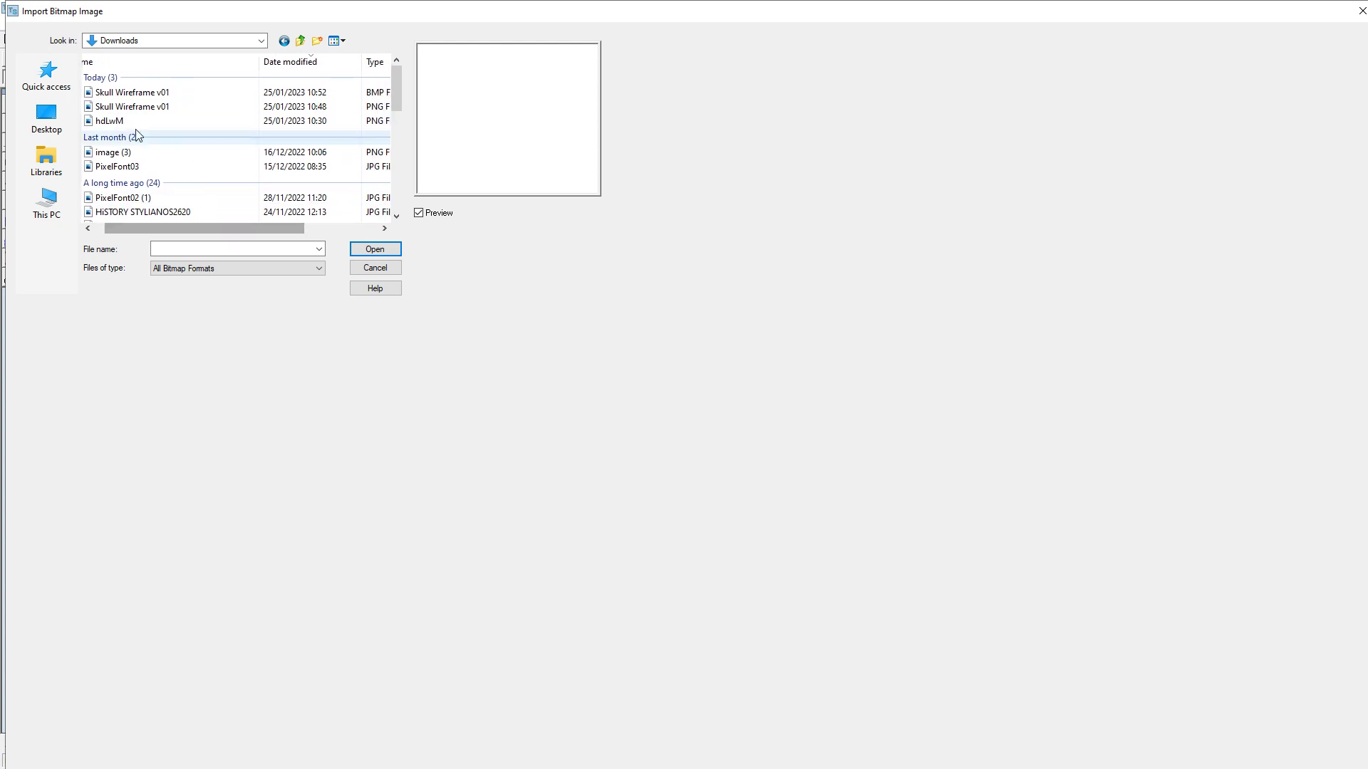
left_click(120, 93)
left_click(374, 248)
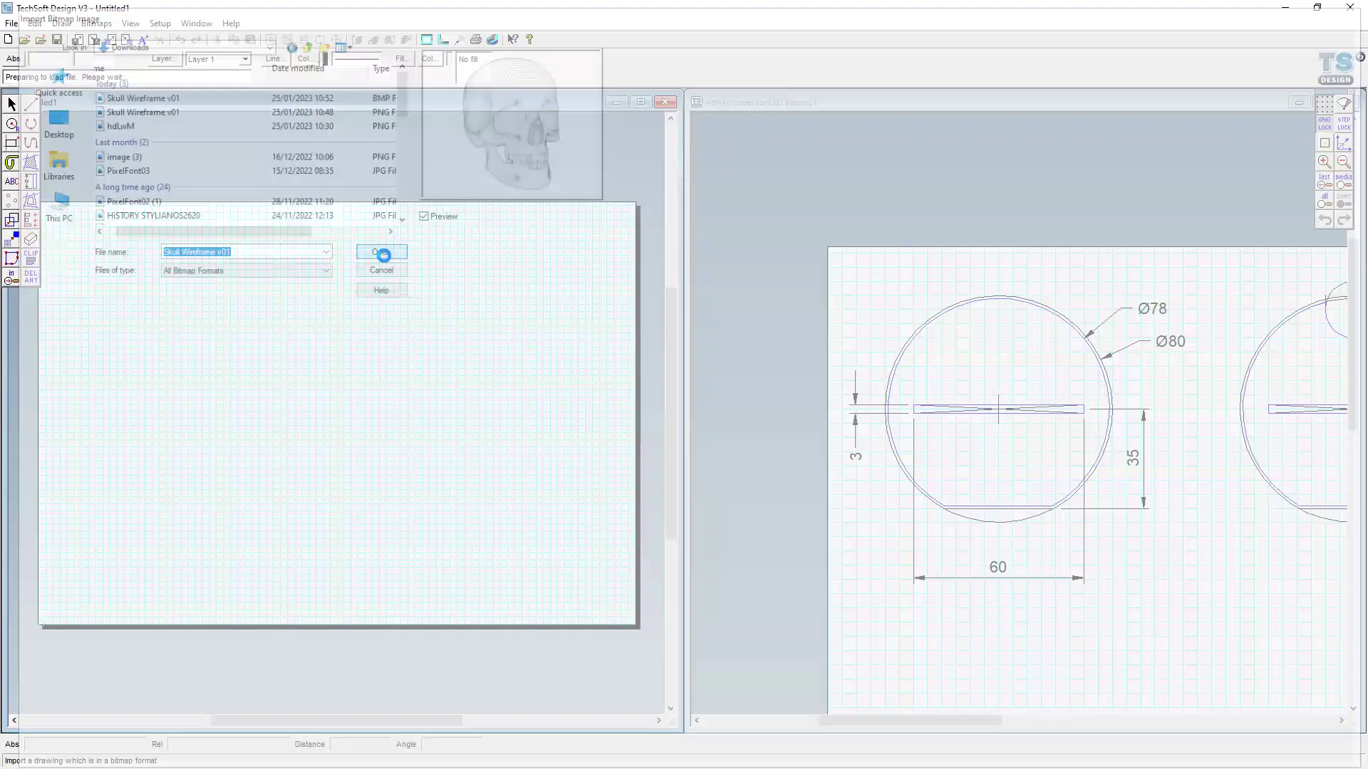
left_click_drag(644, 363, 594, 368)
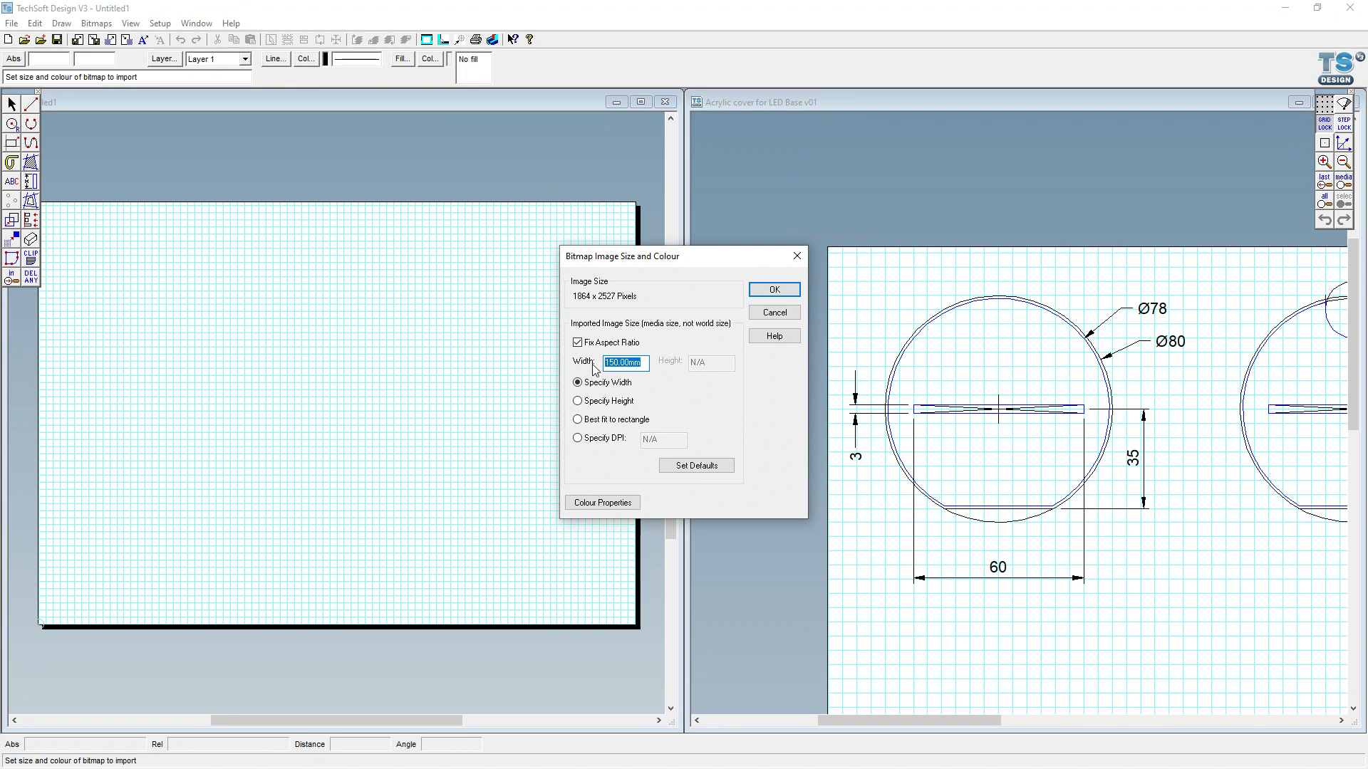
type("90")
left_click(787, 296)
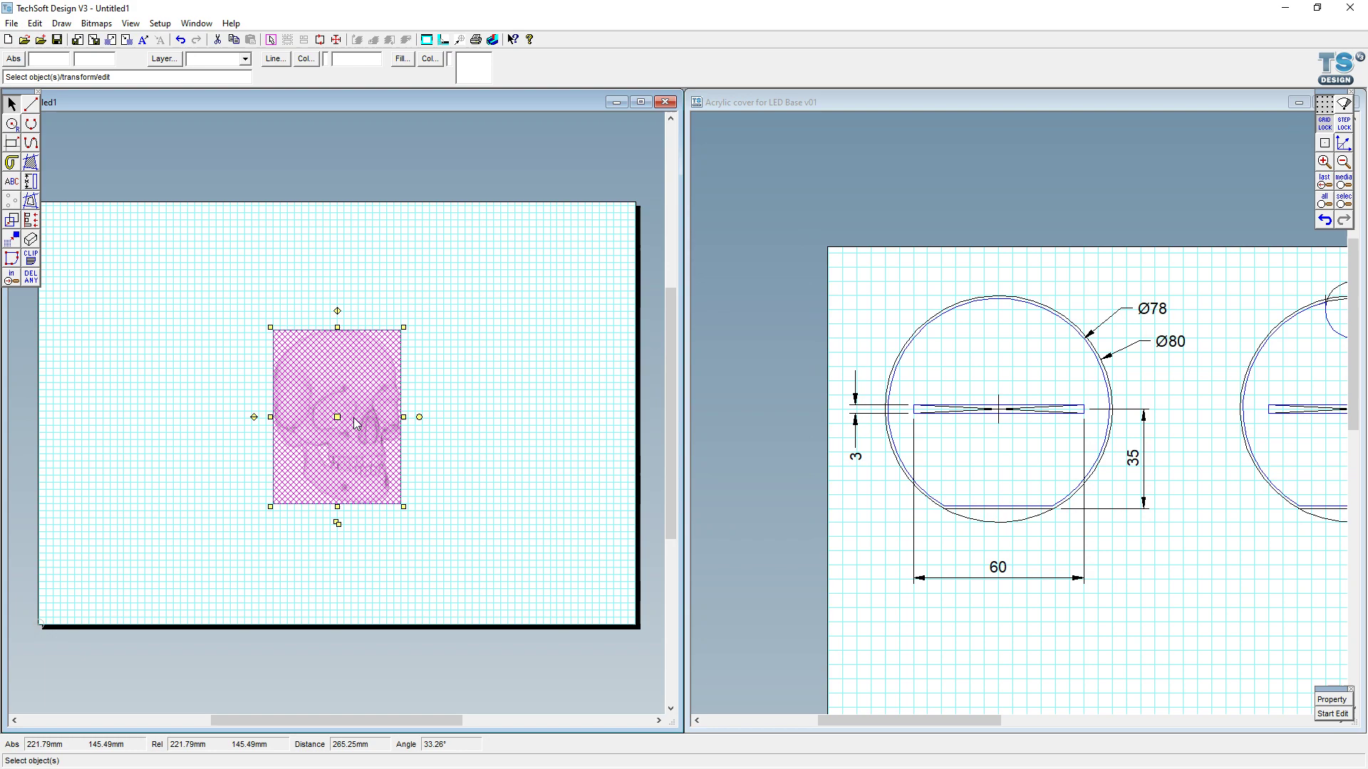
- Move the skull bitmap up and left on the page, then deselect it
left_click_drag(339, 419, 304, 334)
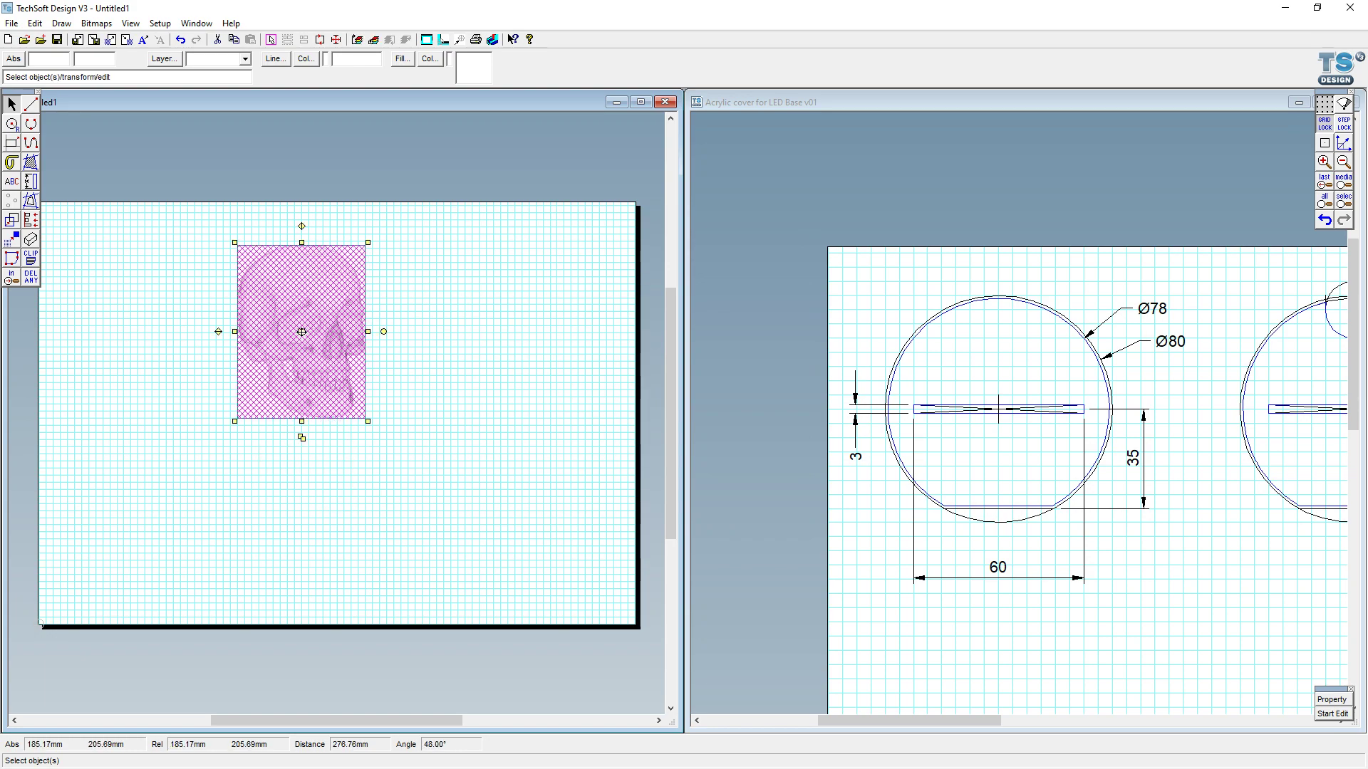
left_click(439, 444)
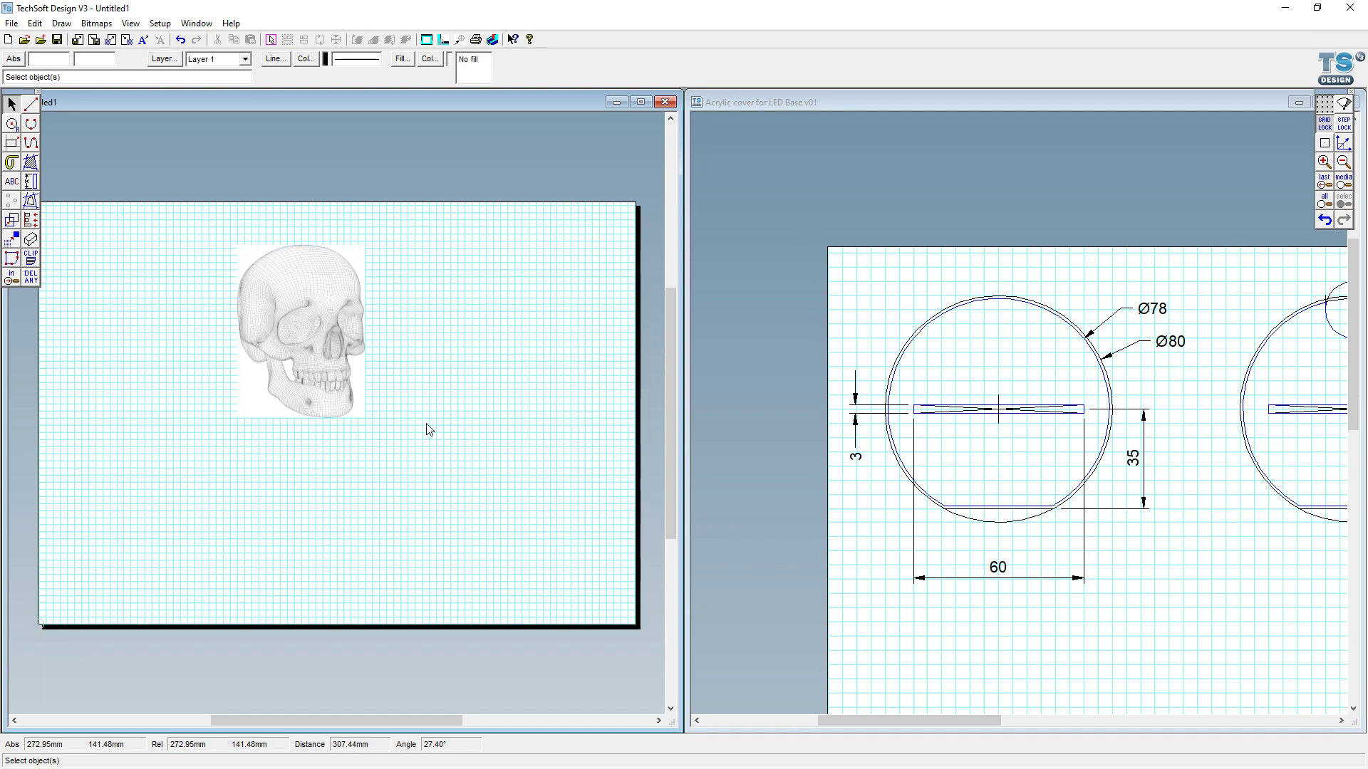
scroll(978, 488, "down", 5)
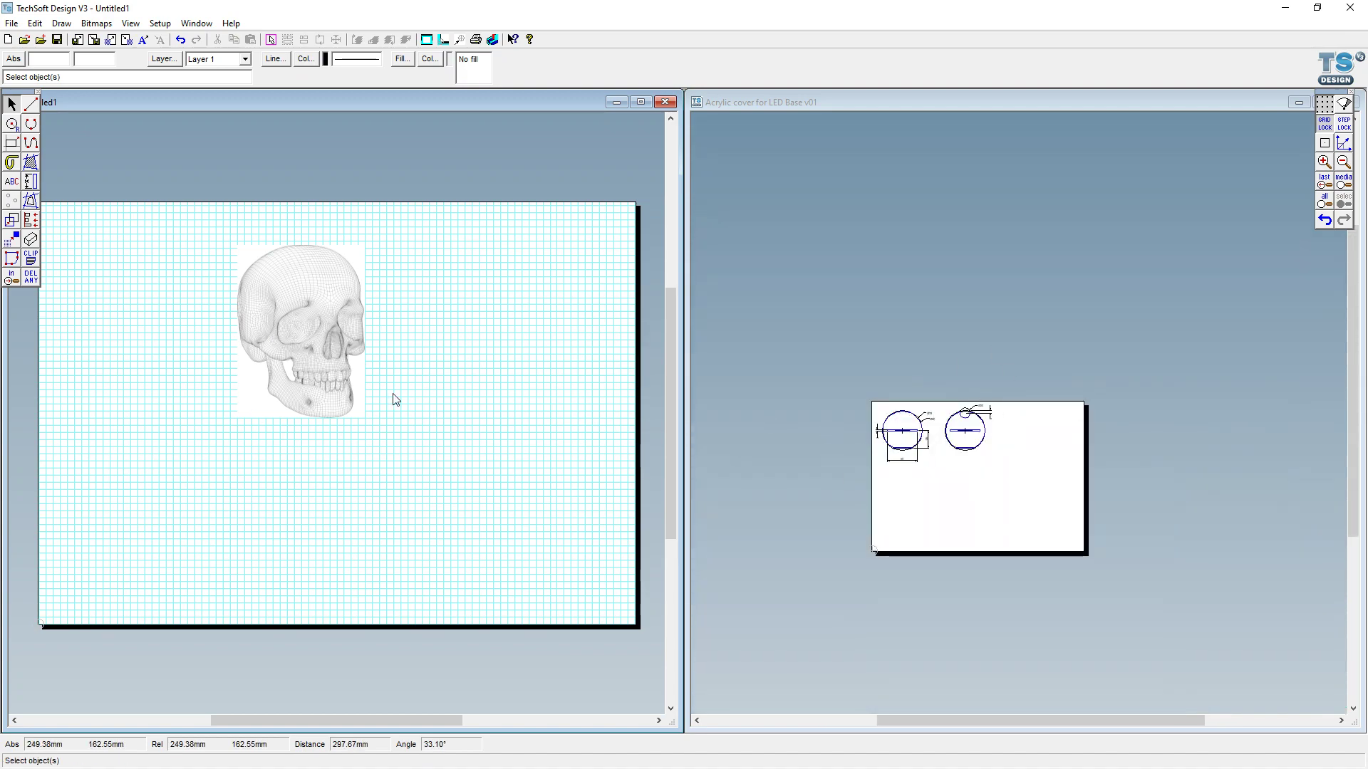
scroll(258, 282, "up", 2)
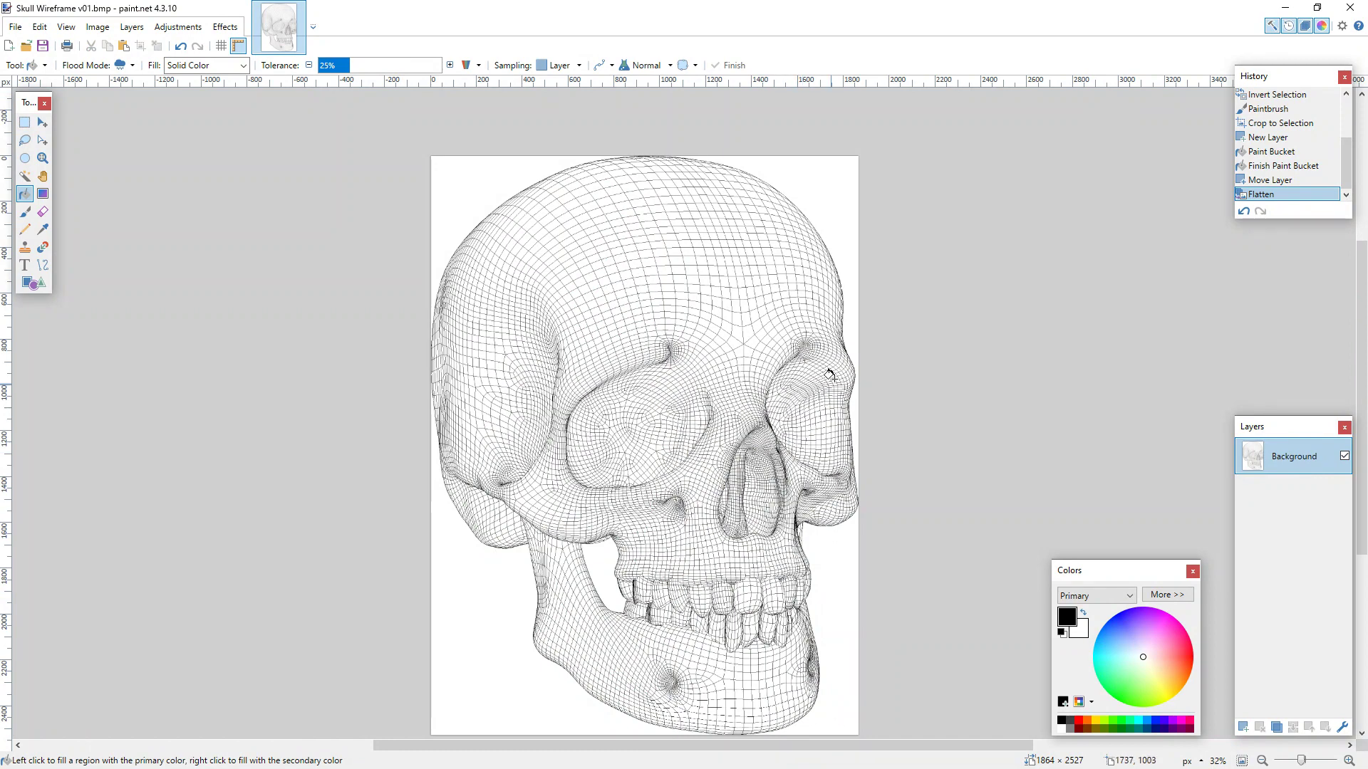
- Select the four white background corners with the contiguous Magic Wand in add mode
left_click(25, 176)
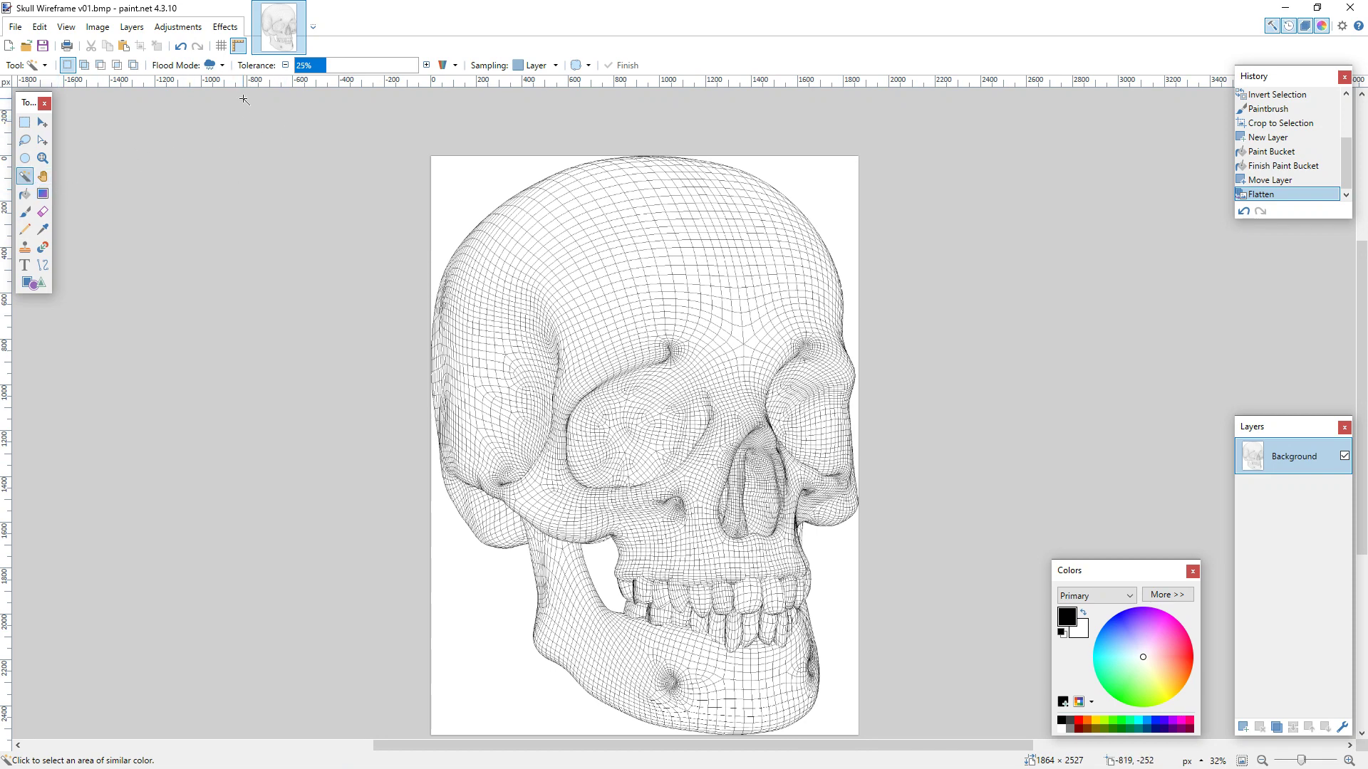
left_click(216, 66)
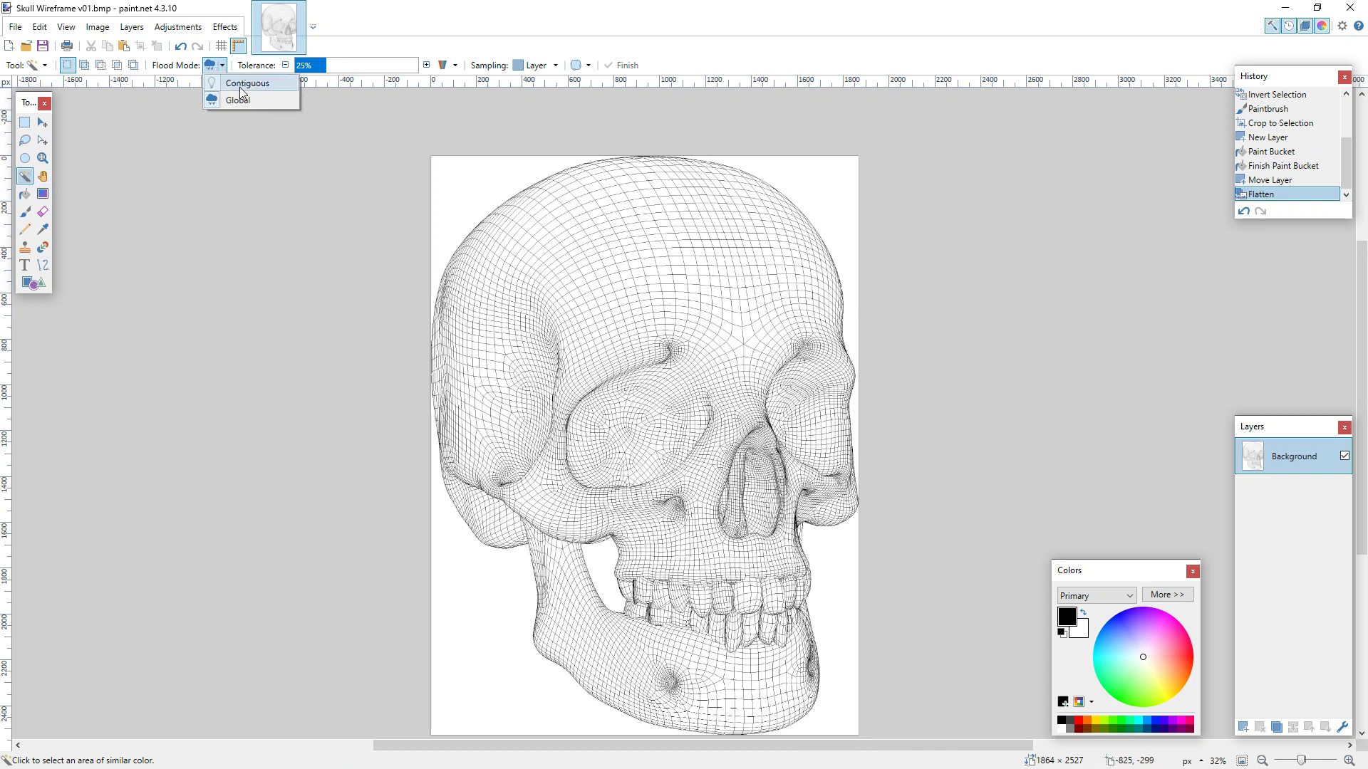
left_click(240, 83)
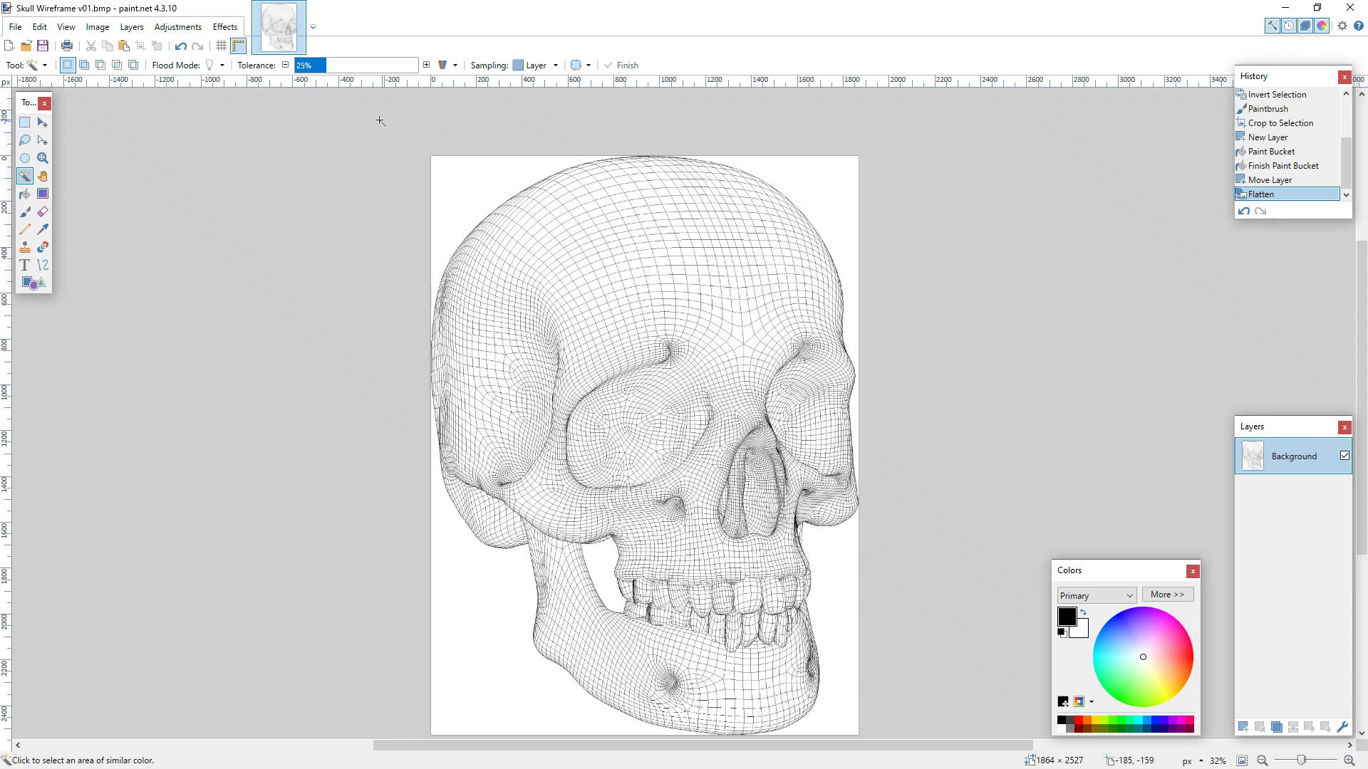
left_click(457, 168)
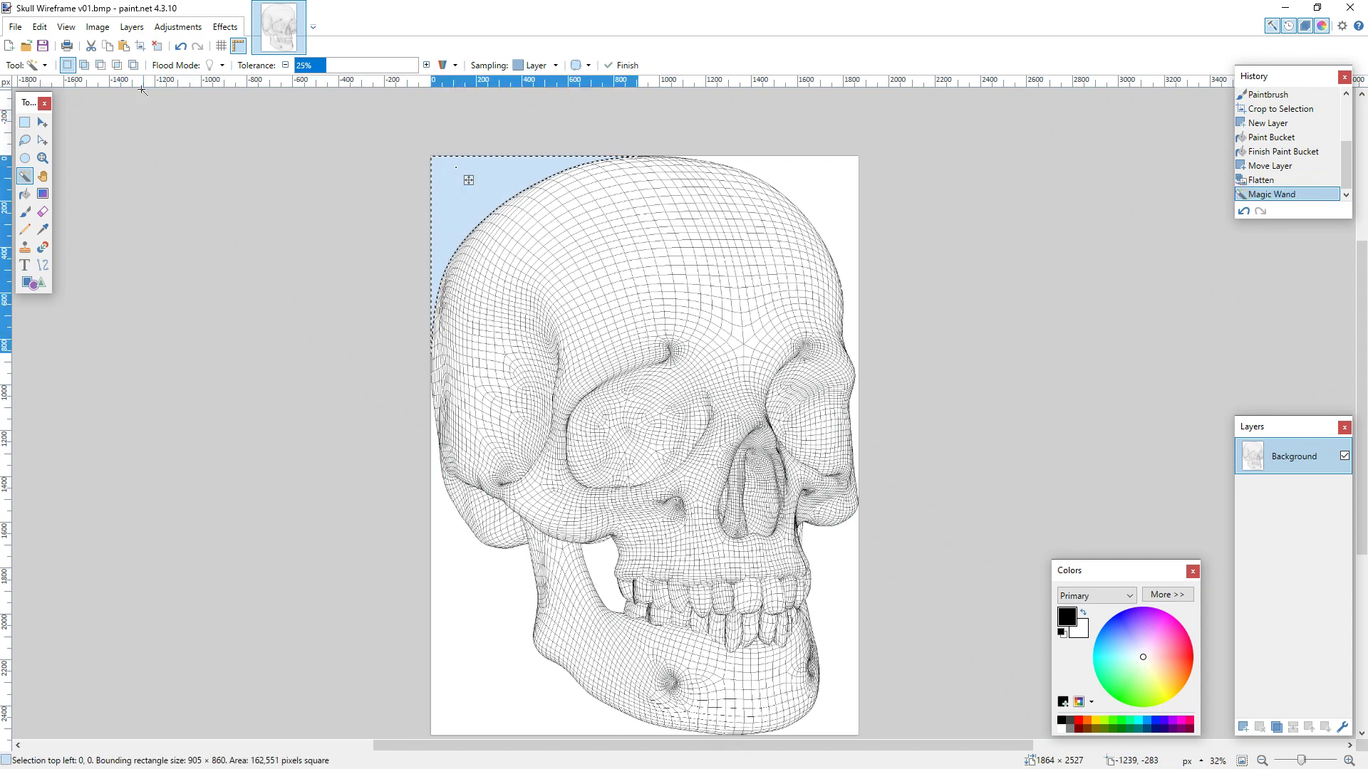
left_click(83, 66)
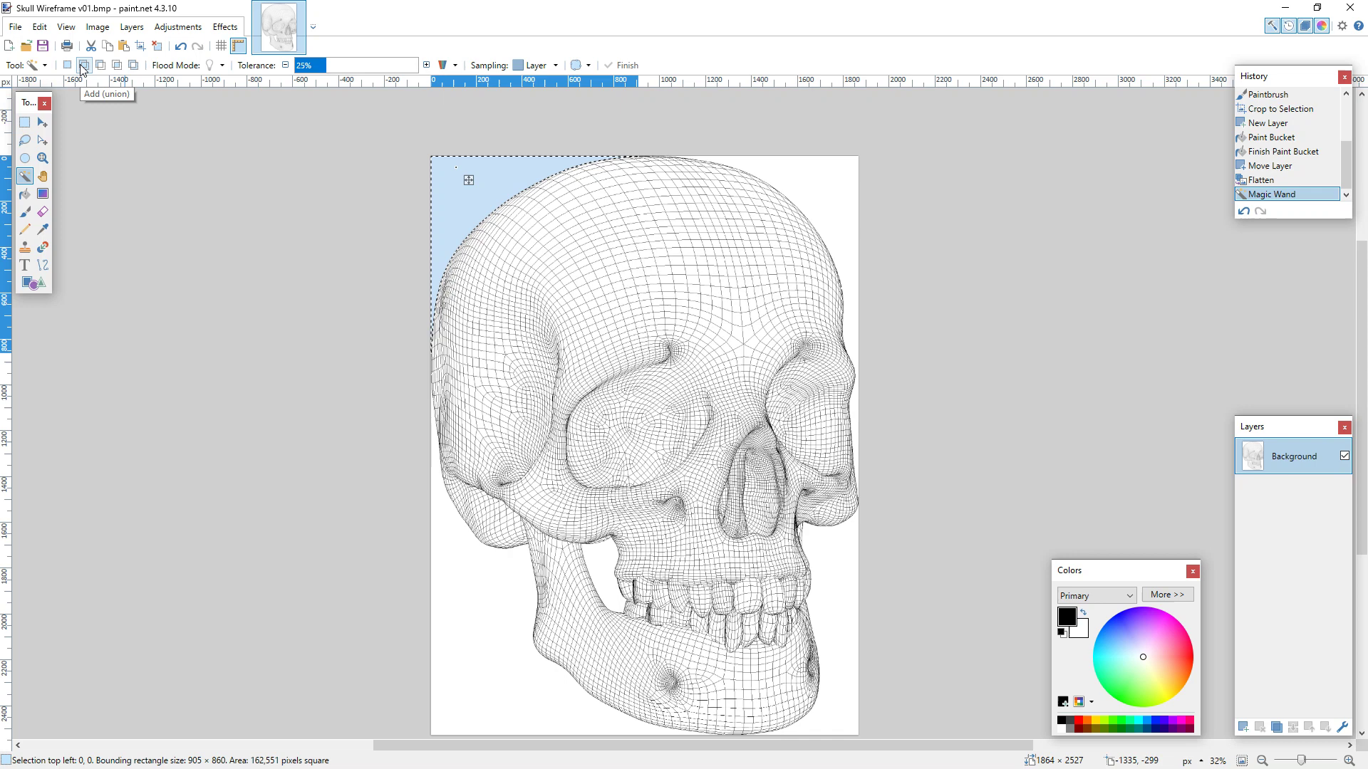
left_click(828, 175)
left_click(823, 584)
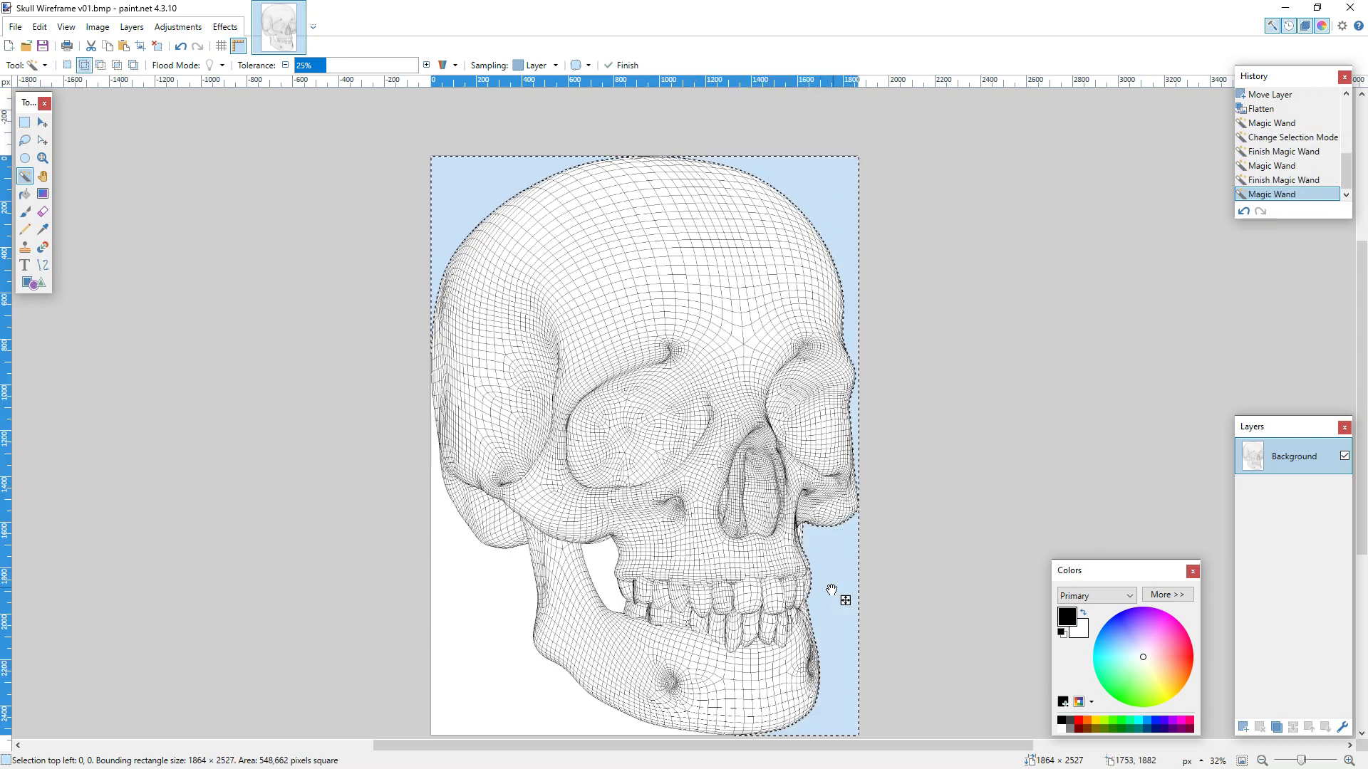
left_click(487, 634)
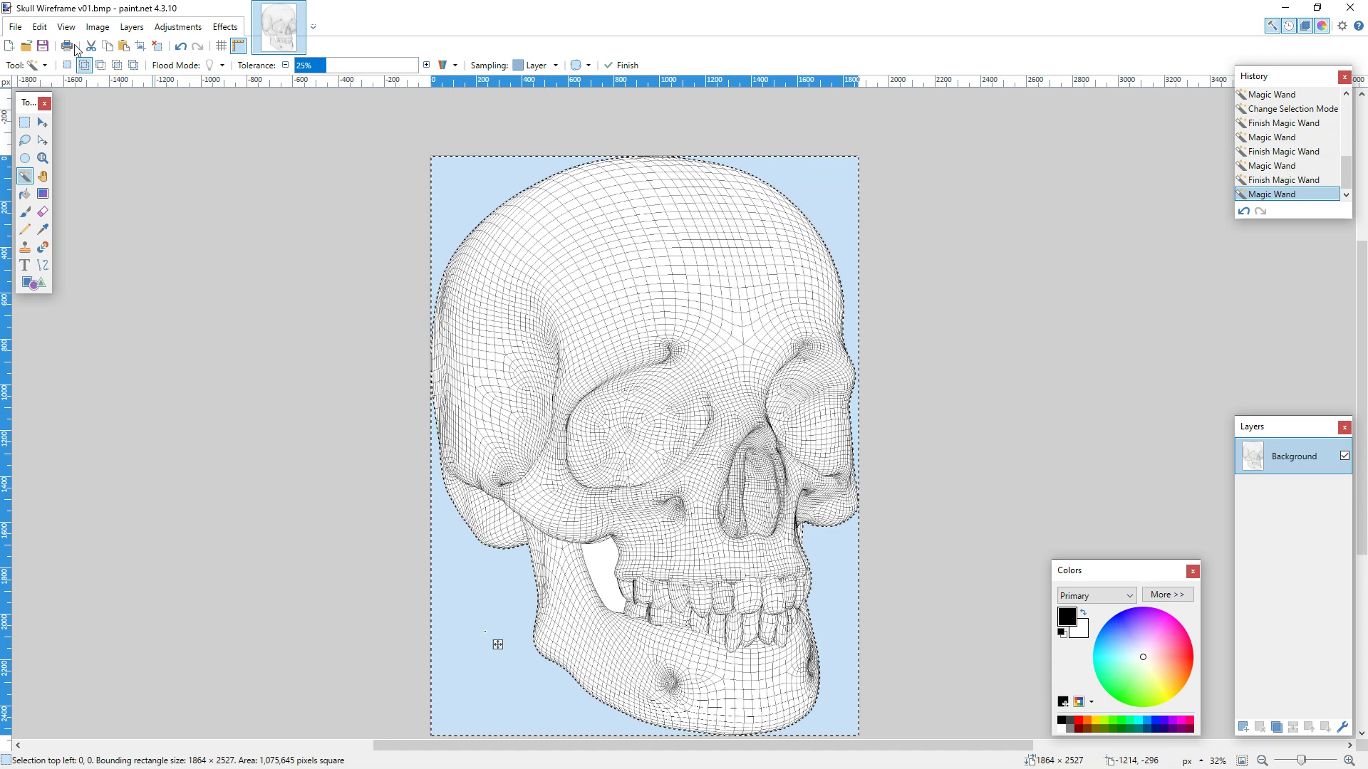
- Invert the selection so the skull is selected instead of the background
left_click(39, 27)
left_click(79, 265)
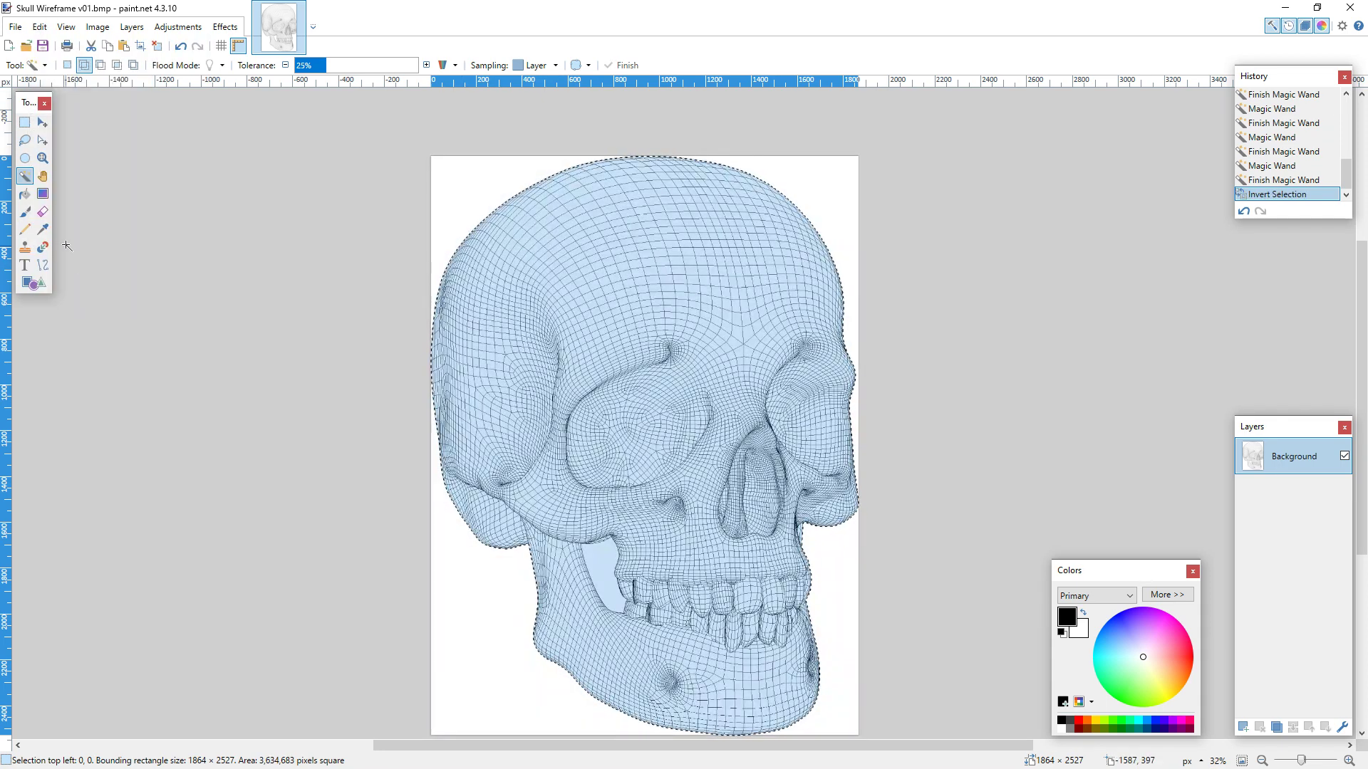
left_click(25, 212)
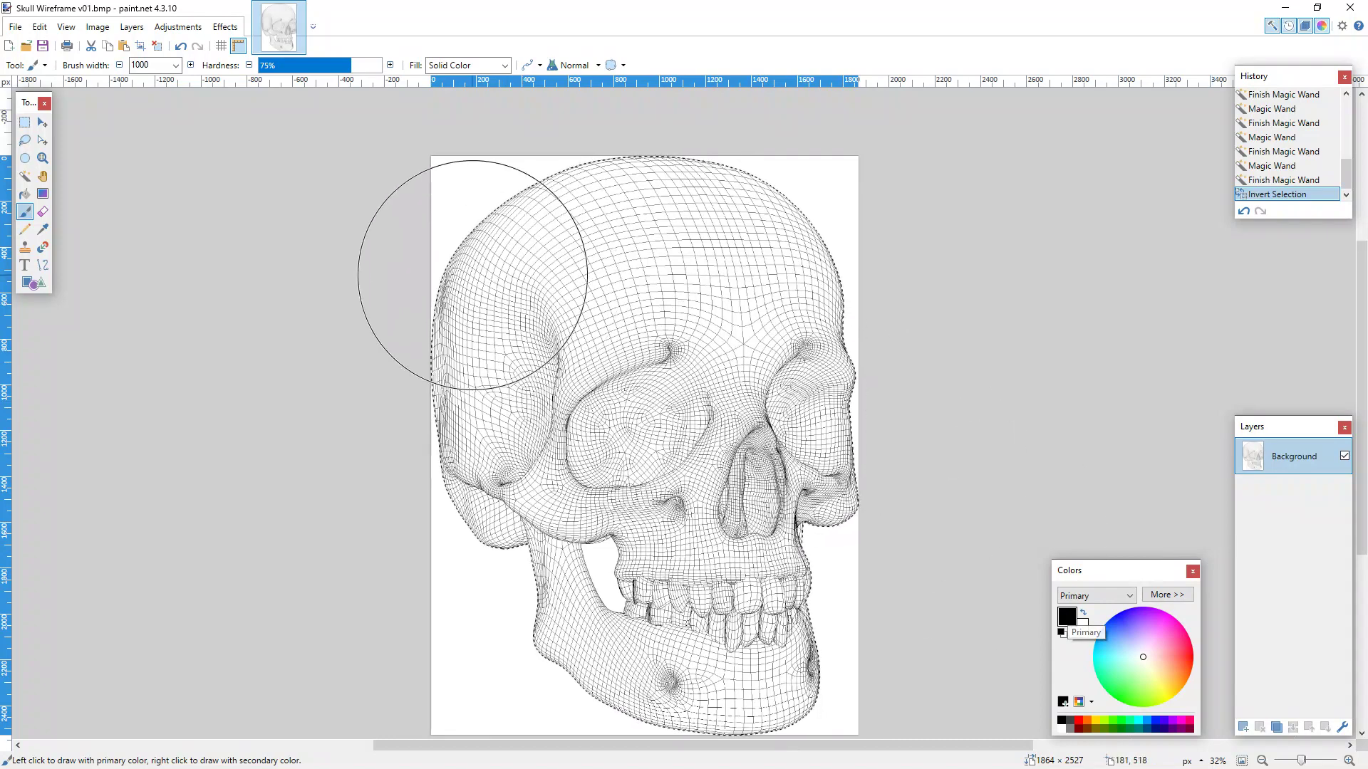
- Brush solid black over the selected skull to make a filled silhouette
mouse_move(458, 269)
left_mouse_down()
mouse_move(789, 223)
mouse_move(373, 360)
mouse_move(855, 366)
mouse_move(458, 483)
mouse_move(819, 483)
mouse_move(580, 583)
mouse_move(748, 626)
mouse_move(605, 648)
mouse_move(834, 359)
mouse_move(458, 296)
mouse_move(626, 620)
mouse_move(641, 556)
left_mouse_up()
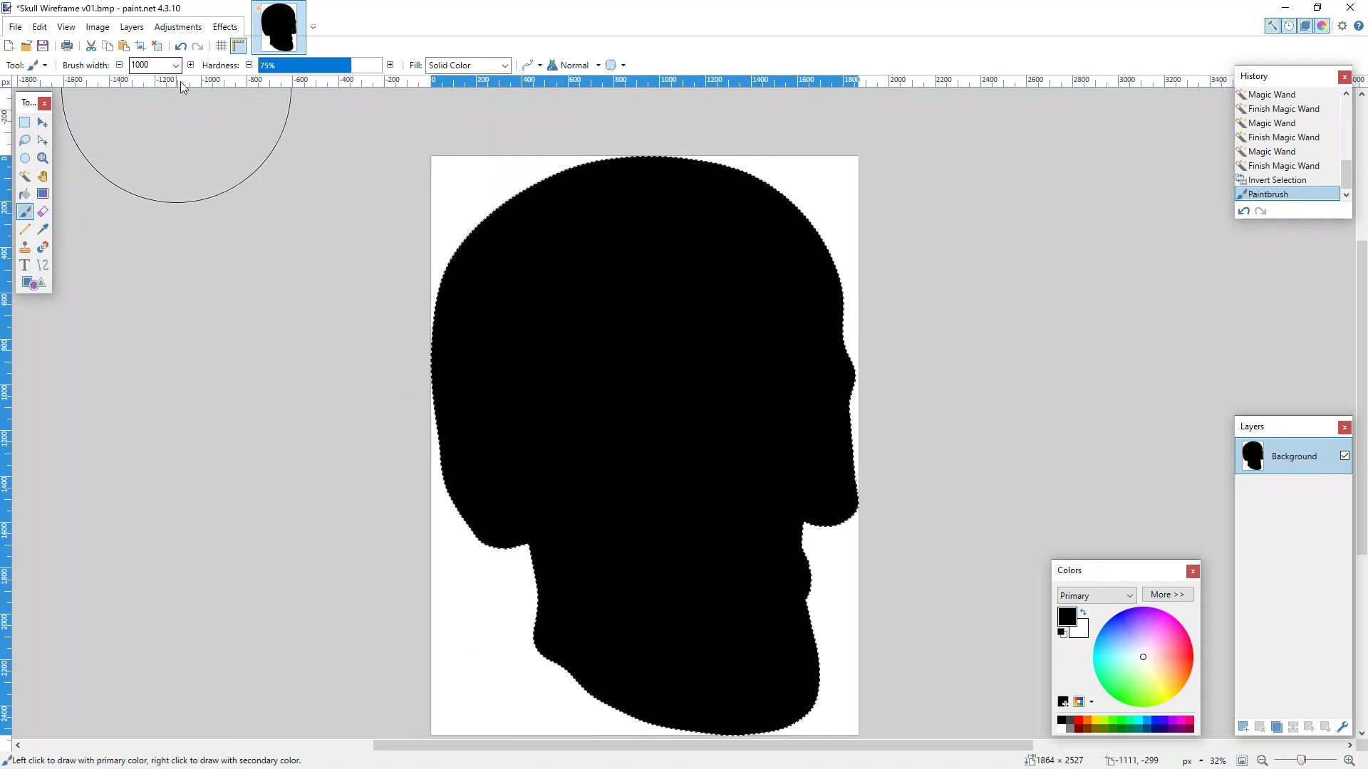
left_click(15, 26)
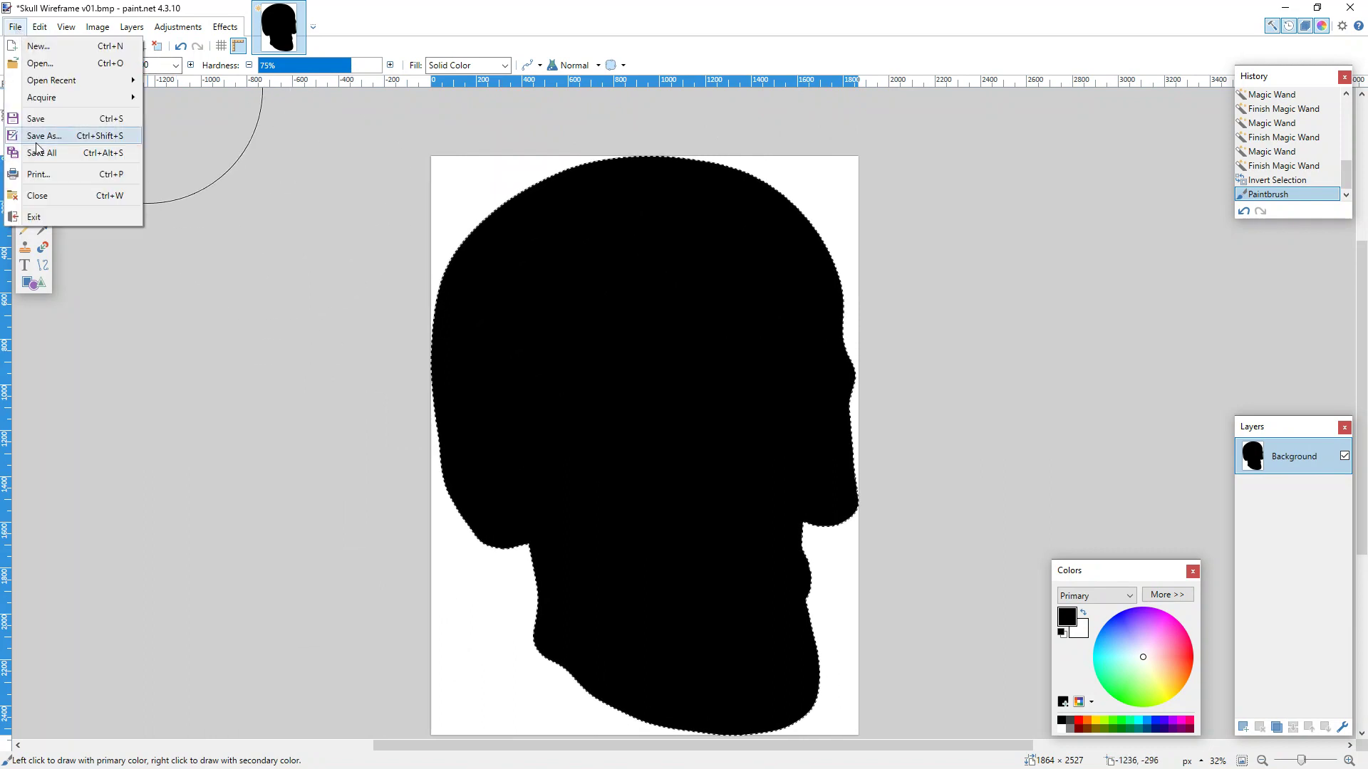
- Save the image as 'Skull Wireframe v01 - Black Mask.bmp' and minimise paint.net
left_click(441, 381)
key("ctrl+shift+s")
left_click(203, 313)
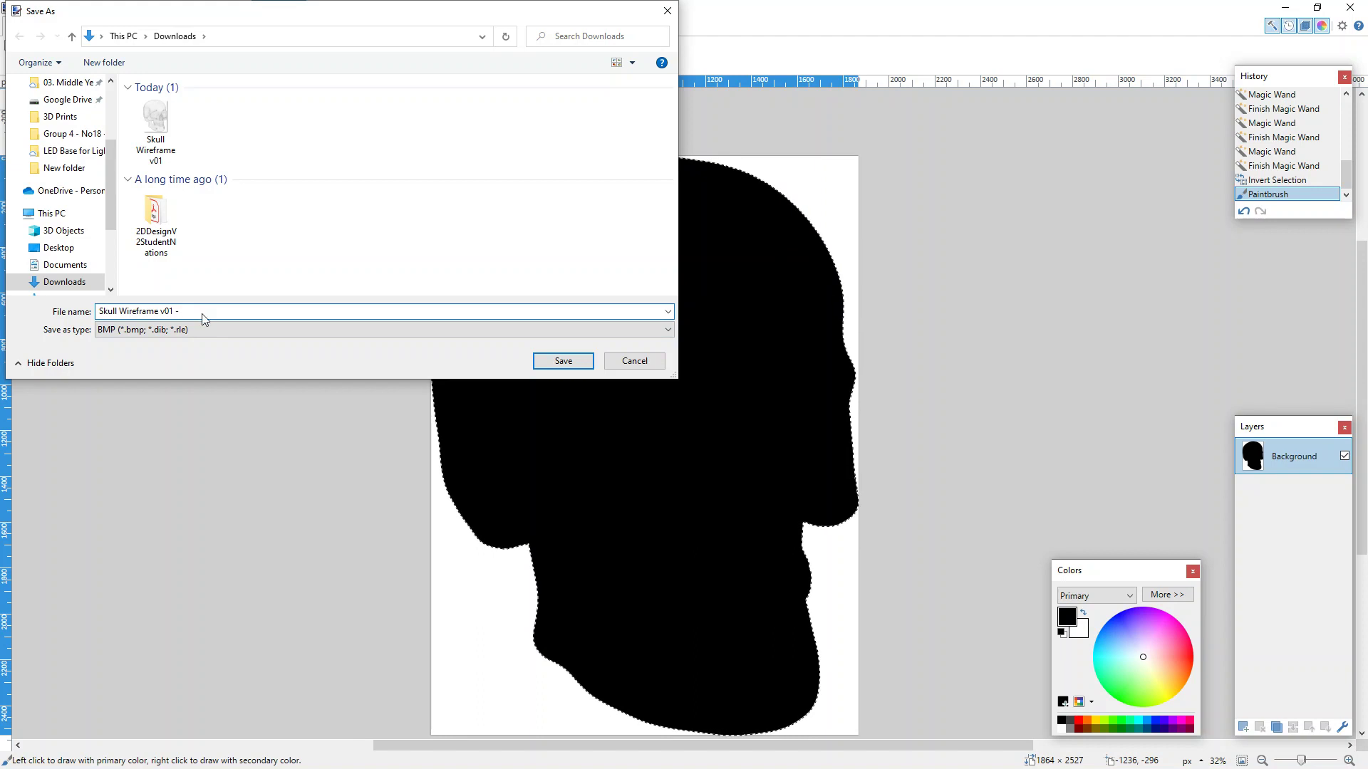
type("- Black Mask")
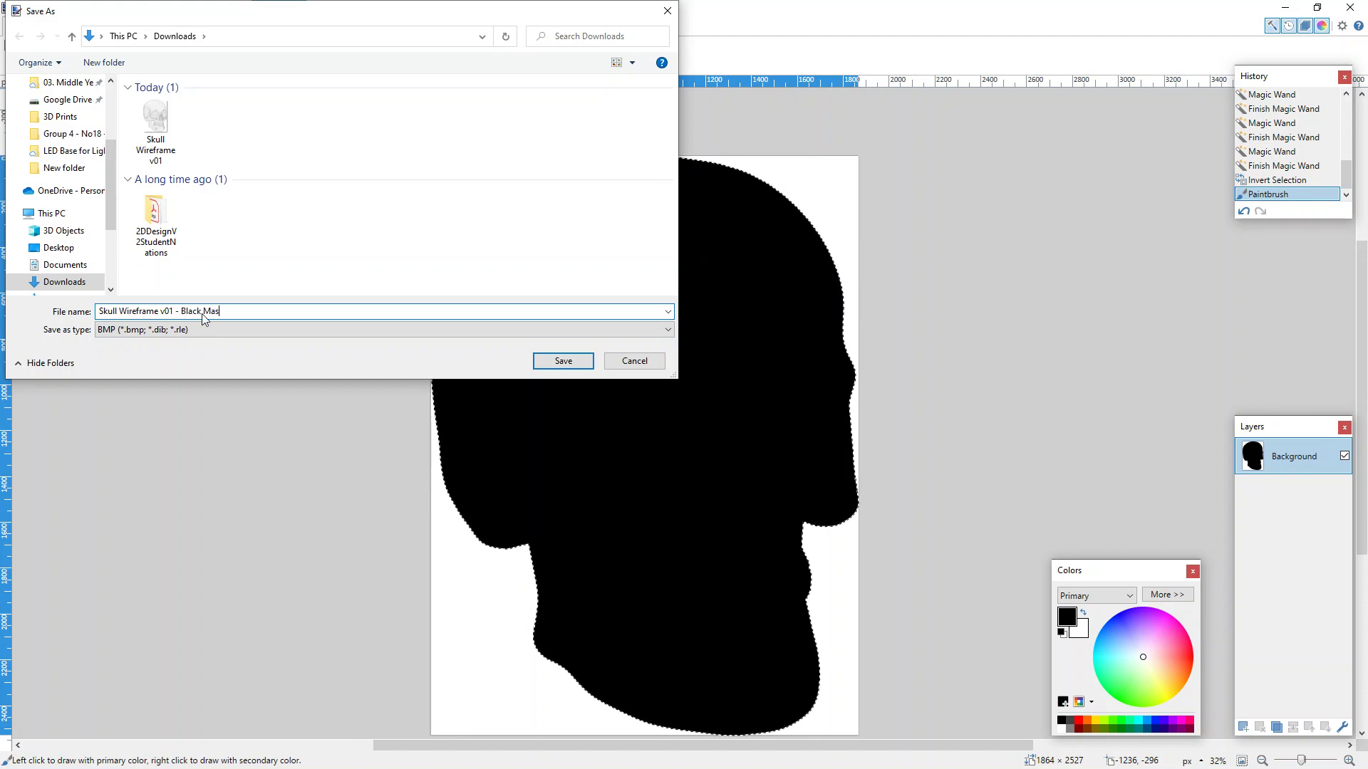
left_click(565, 359)
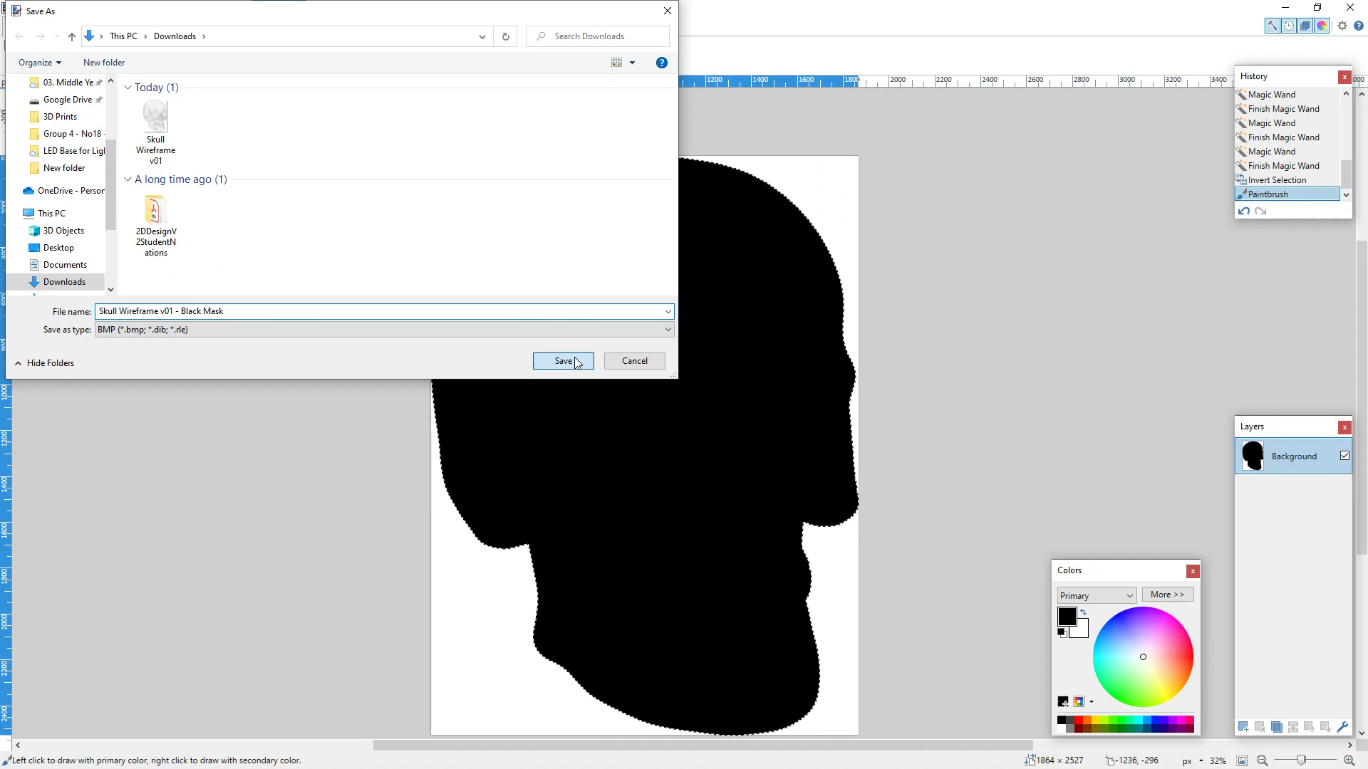
left_click(662, 492)
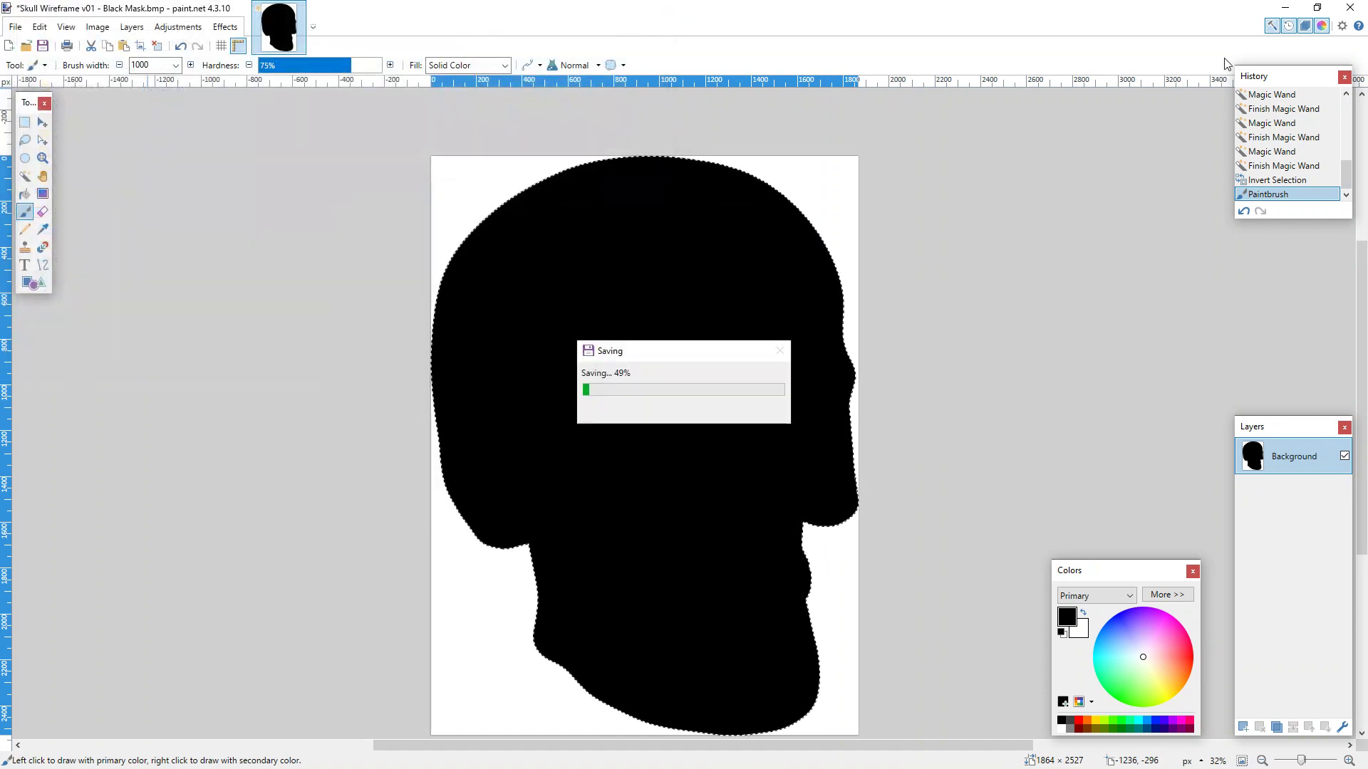
left_click(1285, 10)
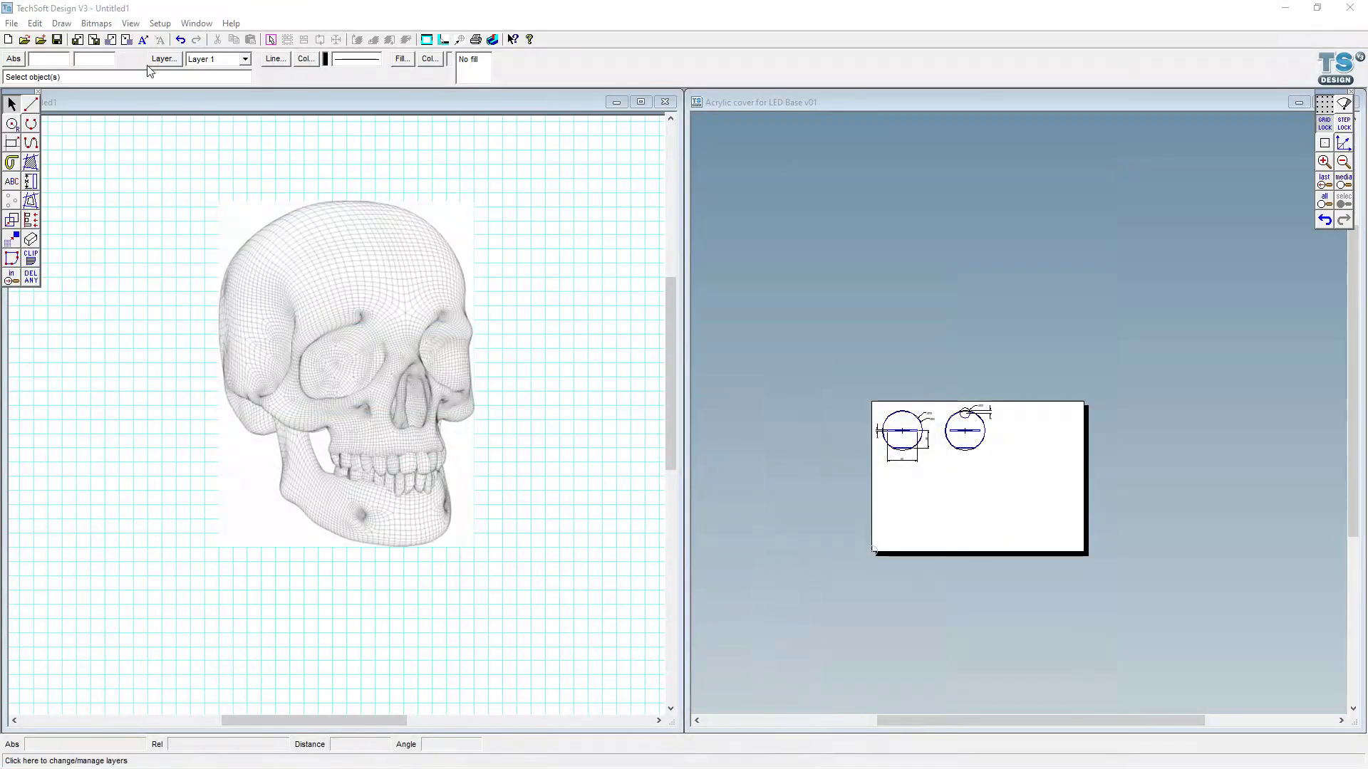
- Import the Black Mask skull bitmap, keeping its 90 mm width
left_click(96, 23)
left_click(106, 41)
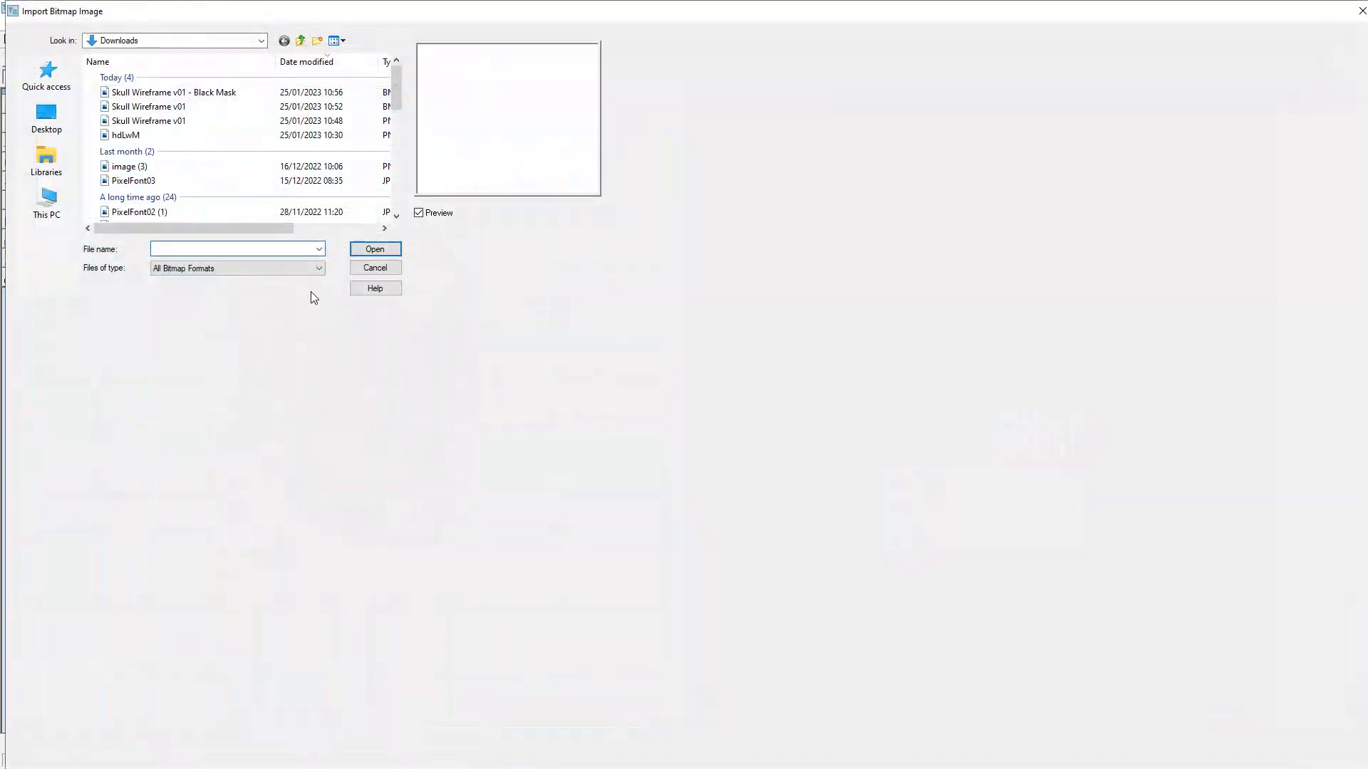
double_click(204, 93)
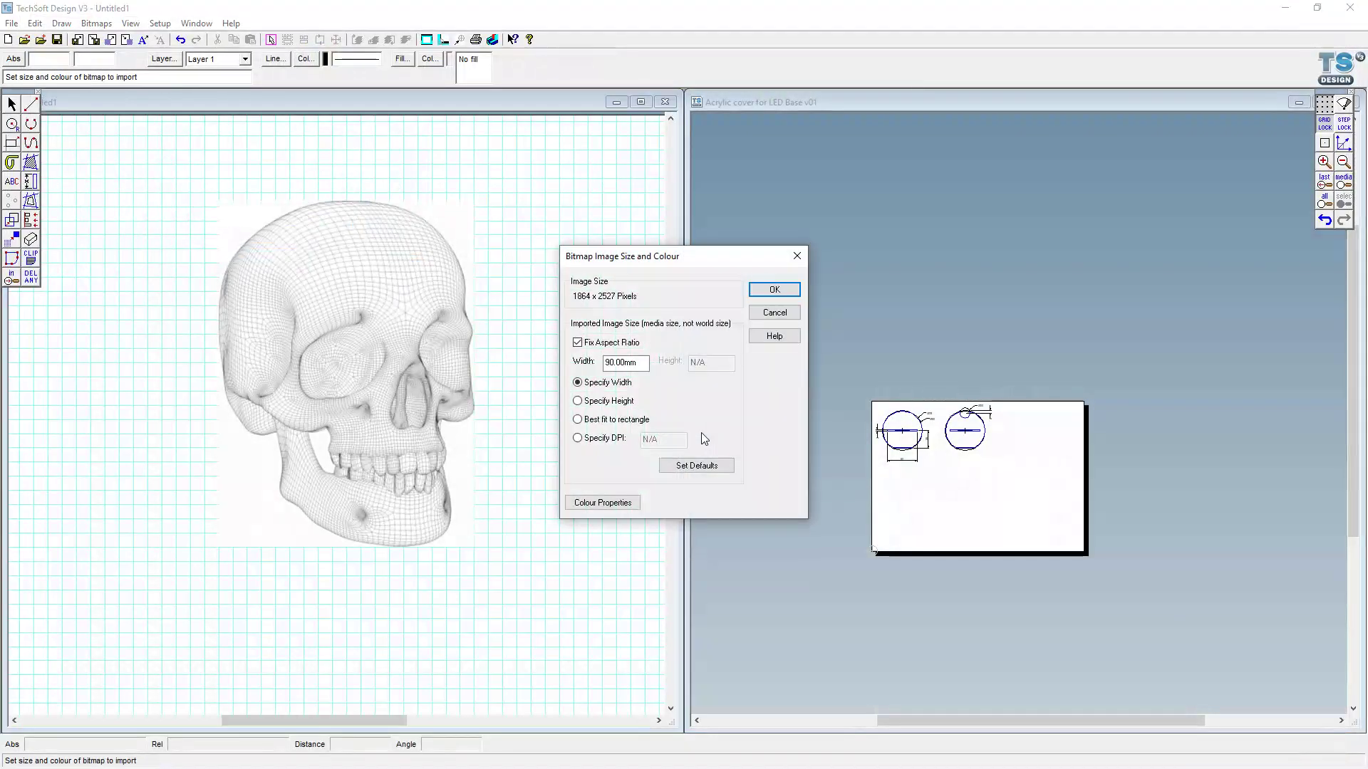
left_click(622, 362)
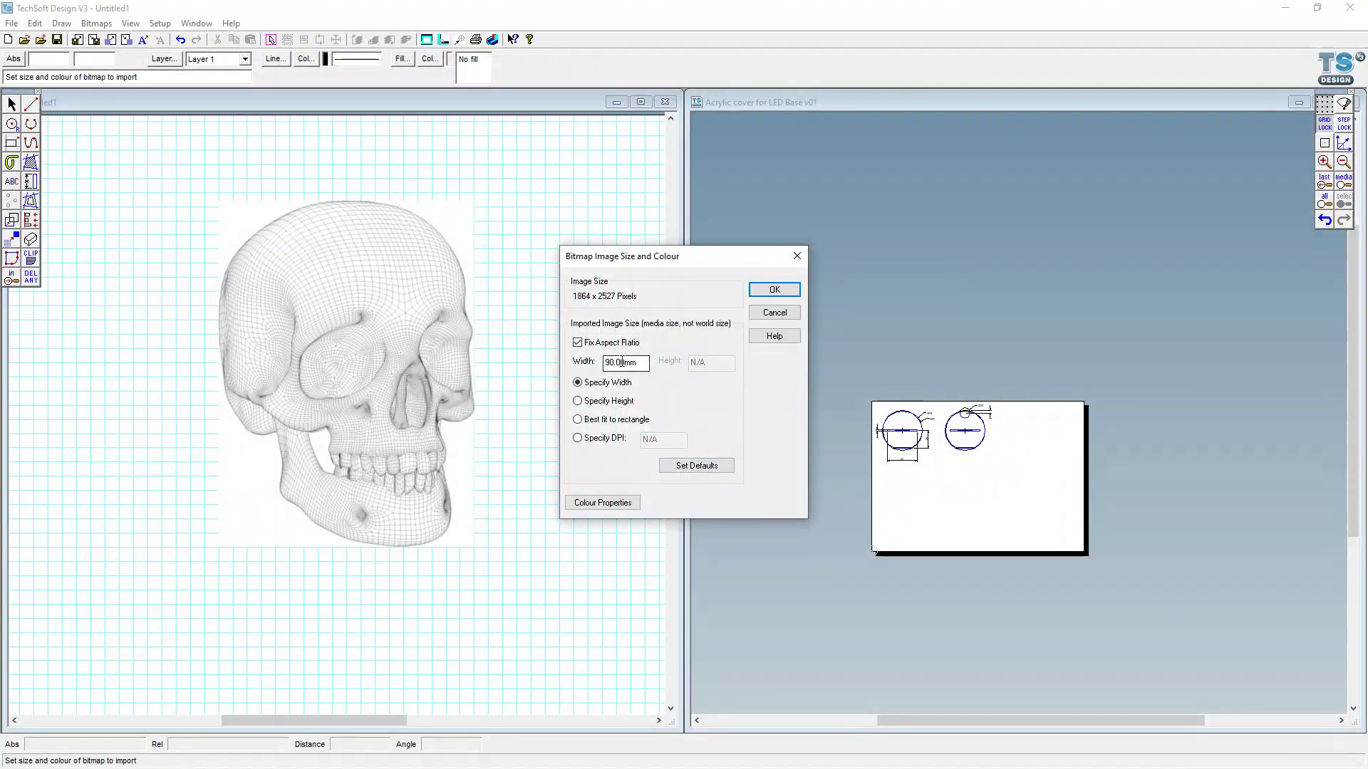
left_click(773, 289)
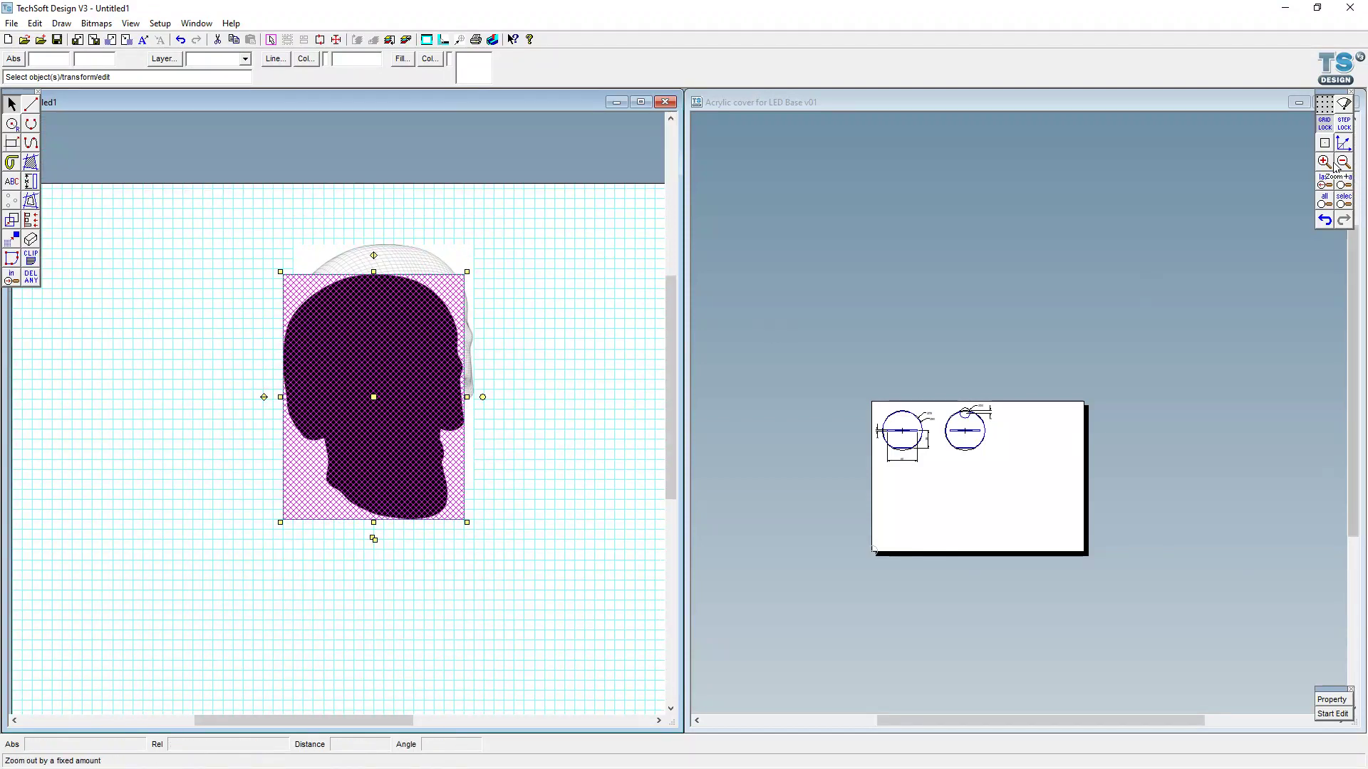
- Move the black silhouette off the wireframe skull to sit beside it
left_click_drag(373, 397, 564, 589)
scroll(431, 452, "down", 1)
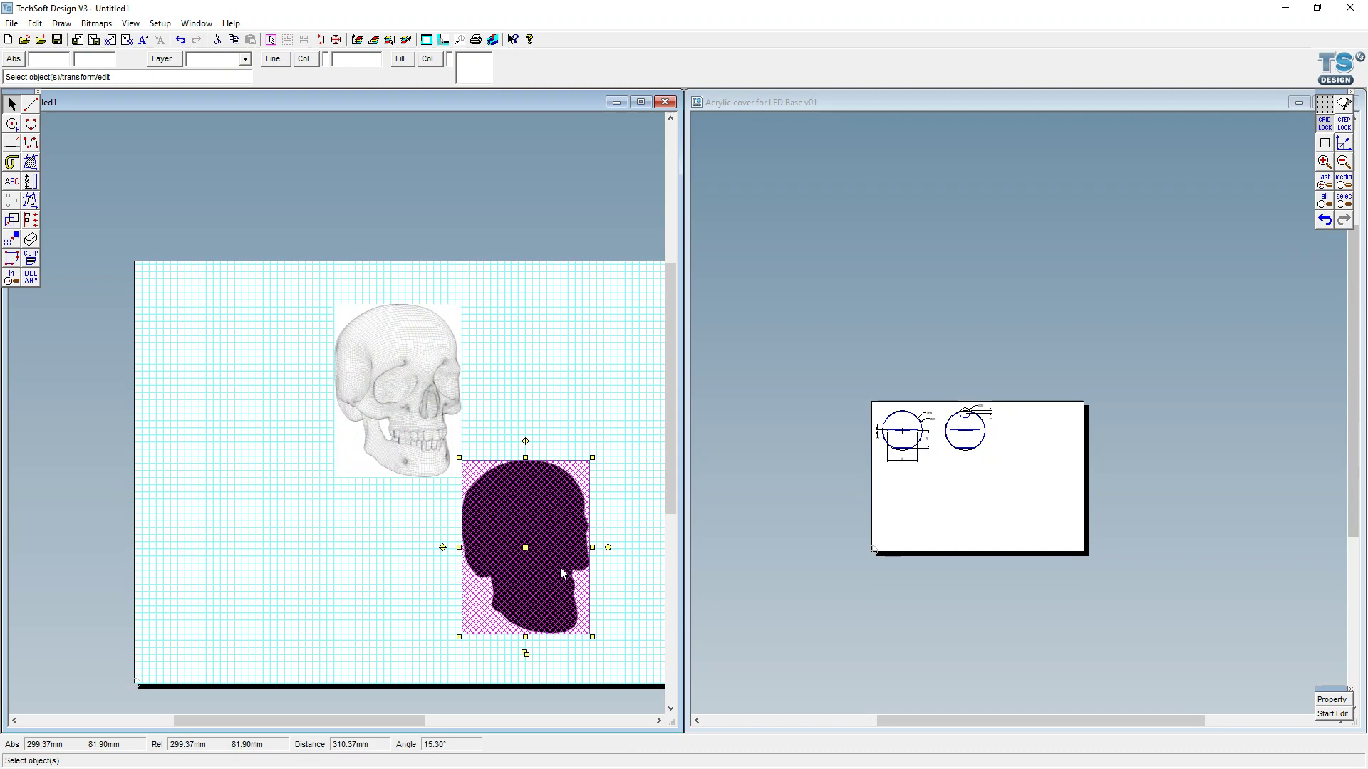
left_click_drag(545, 468, 573, 369)
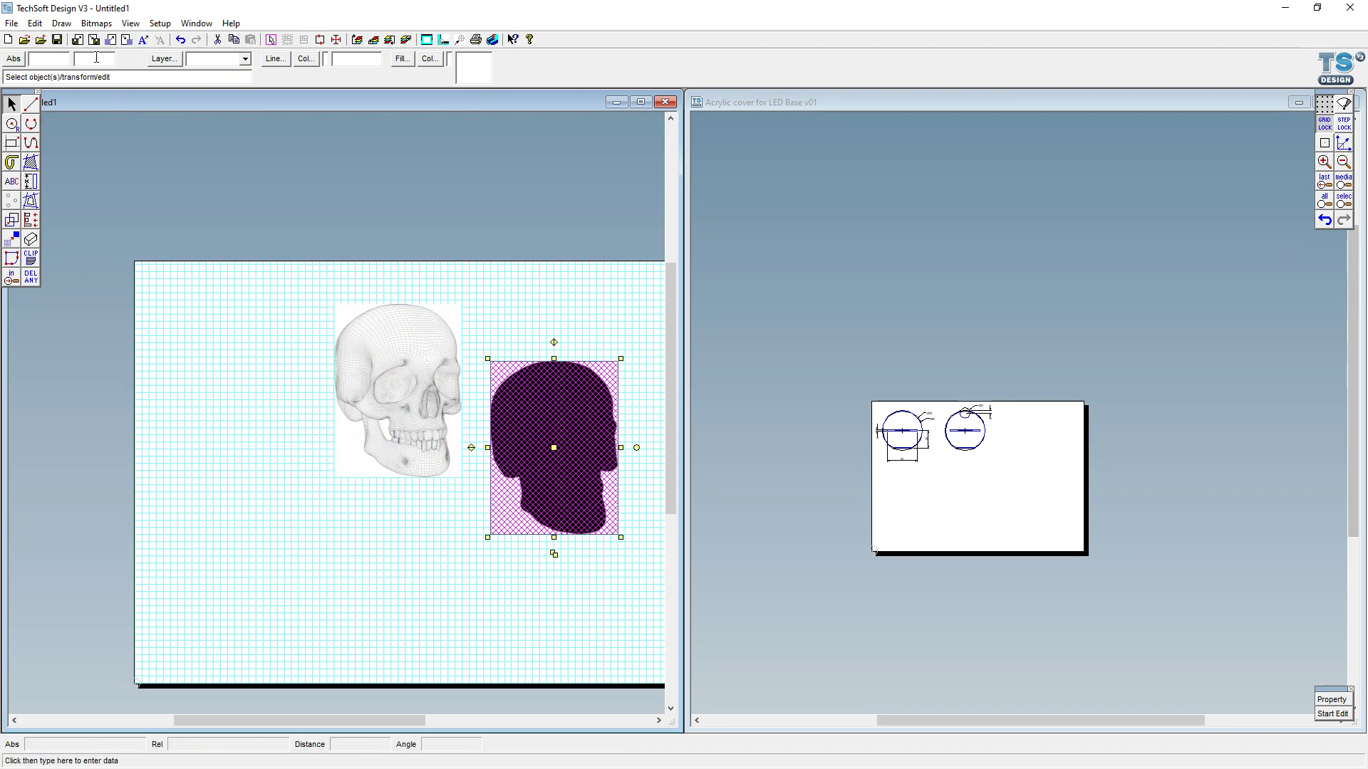
- Vectorise the silhouette bitmap in Monochrome with custom High conversion resolution
left_click(95, 23)
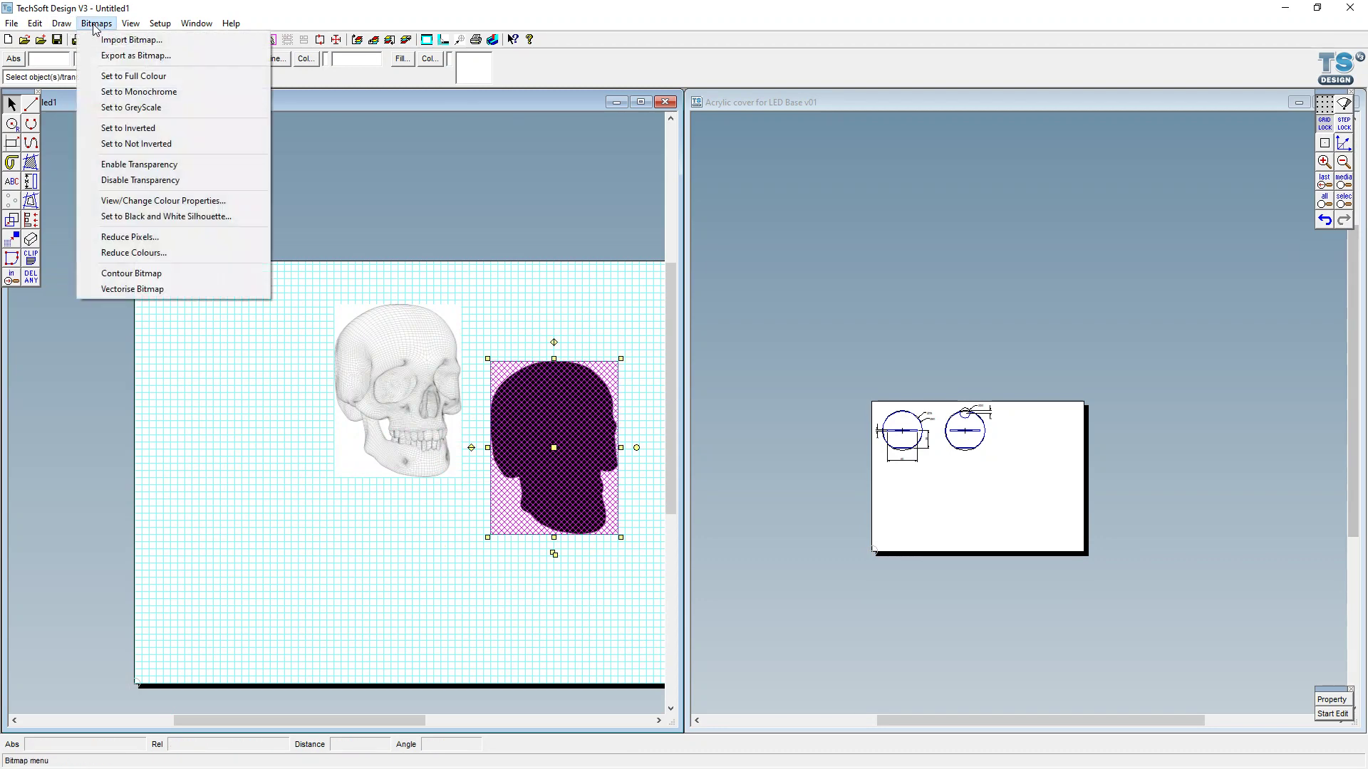
left_click(148, 289)
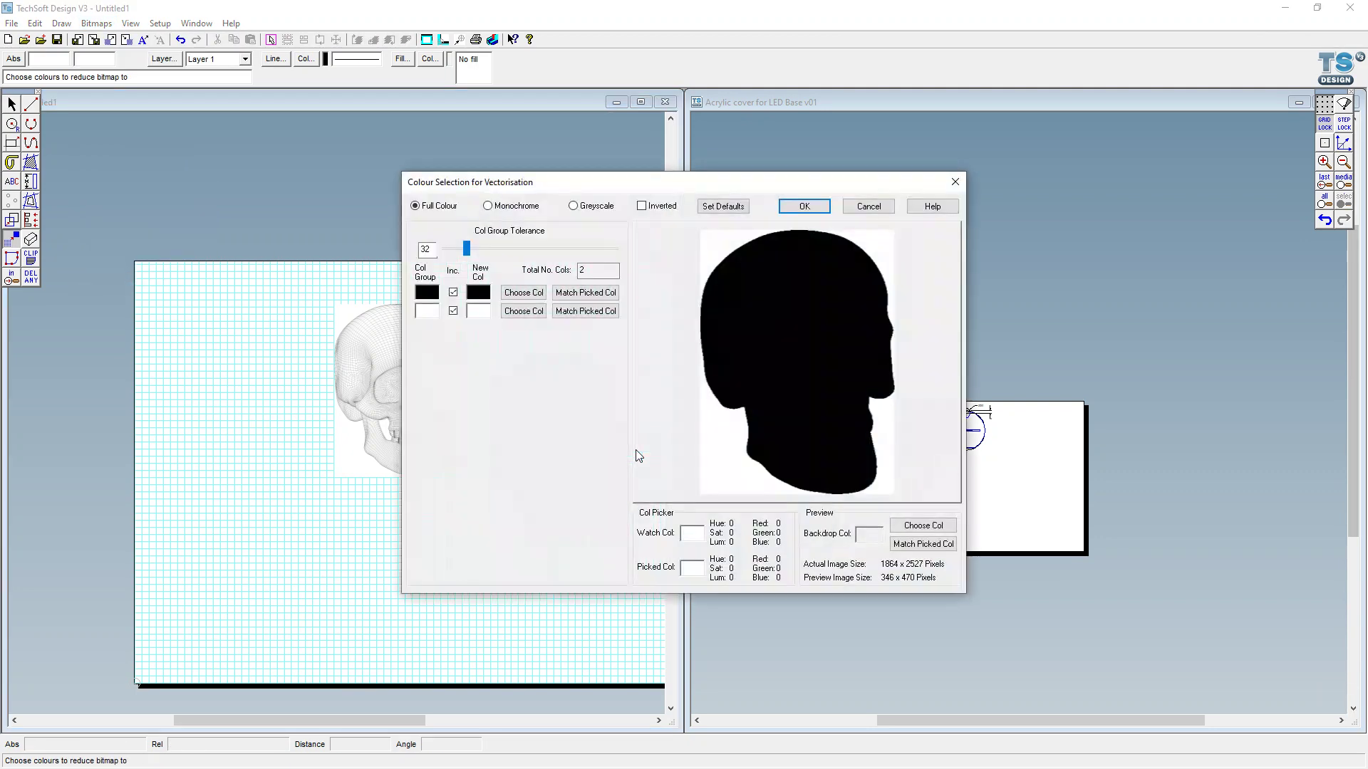
left_click(508, 206)
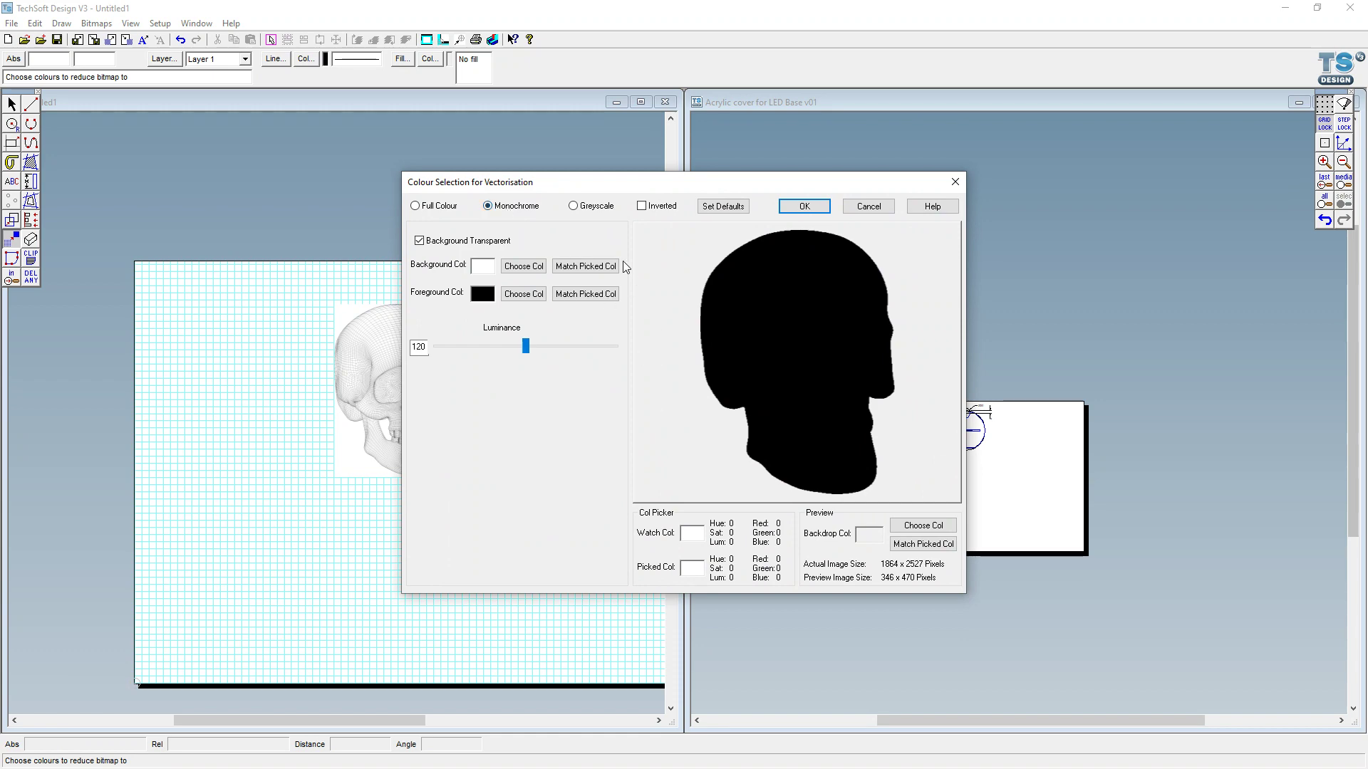
left_click(804, 206)
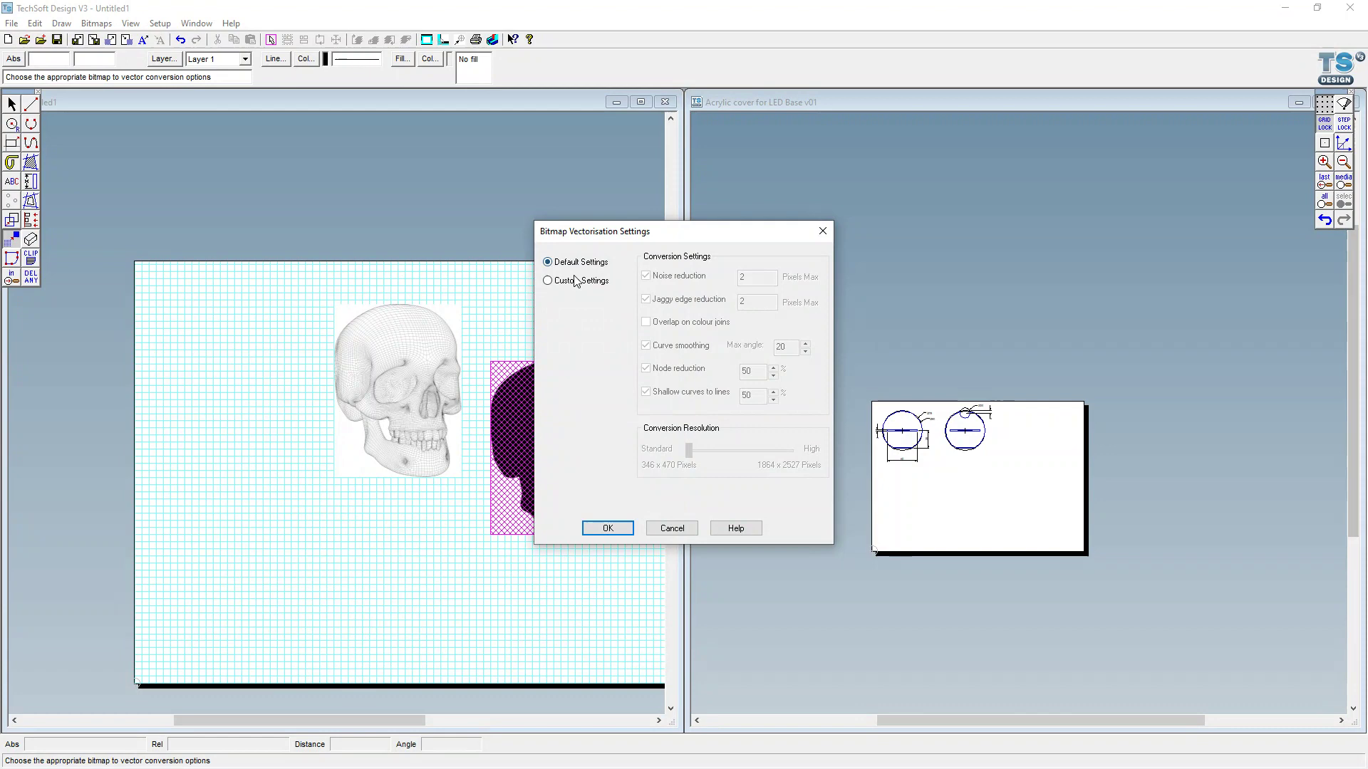
left_click(548, 281)
left_click_drag(728, 456, 820, 459)
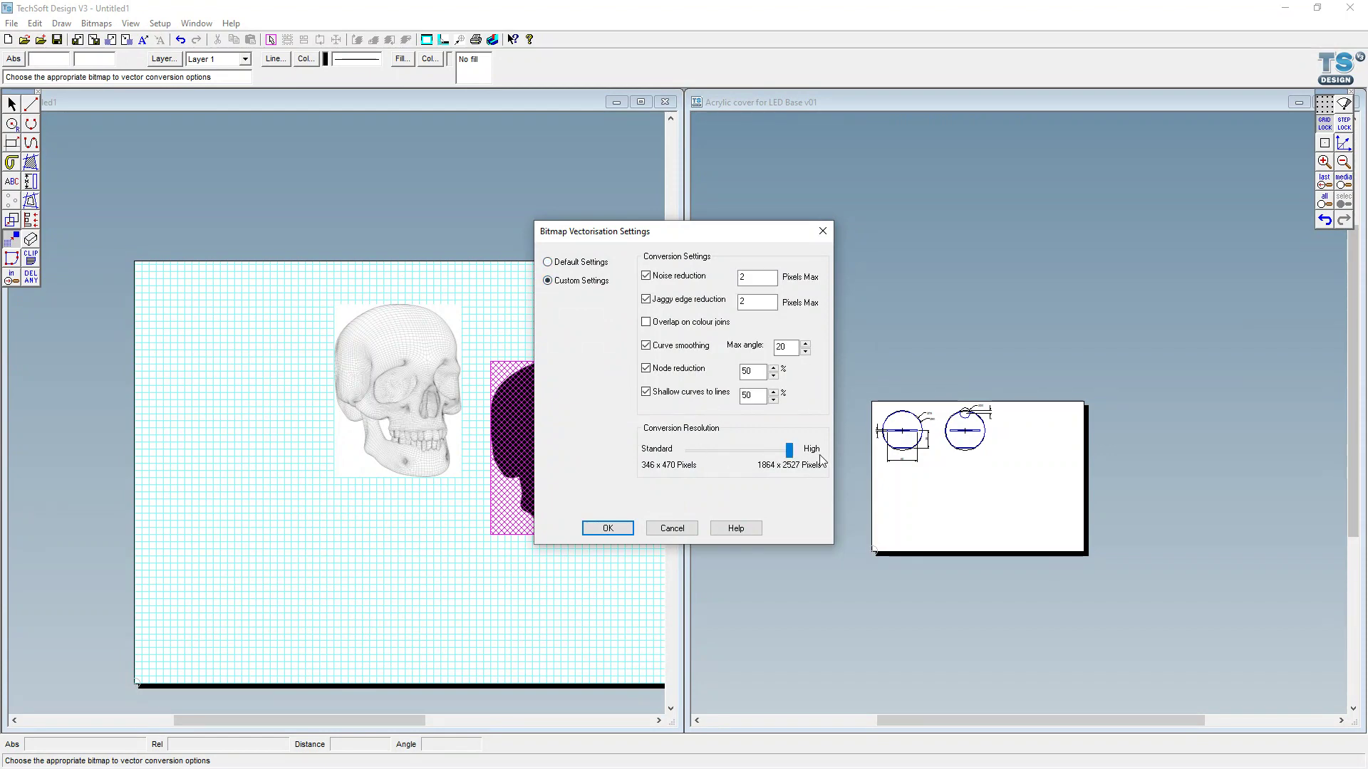
left_click(608, 529)
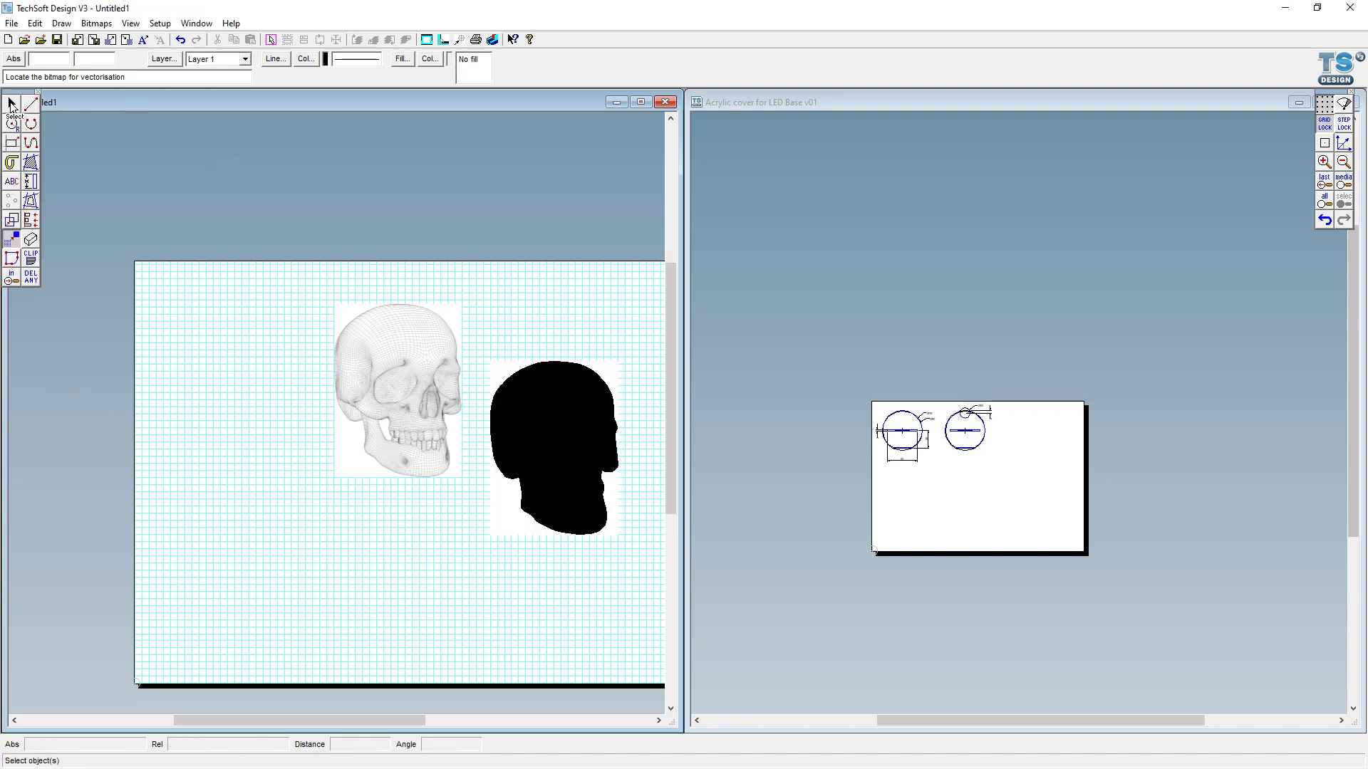
- Ungroup the vectorised skull and delete its white background region
left_click(12, 104)
scroll(627, 461, "up", 2)
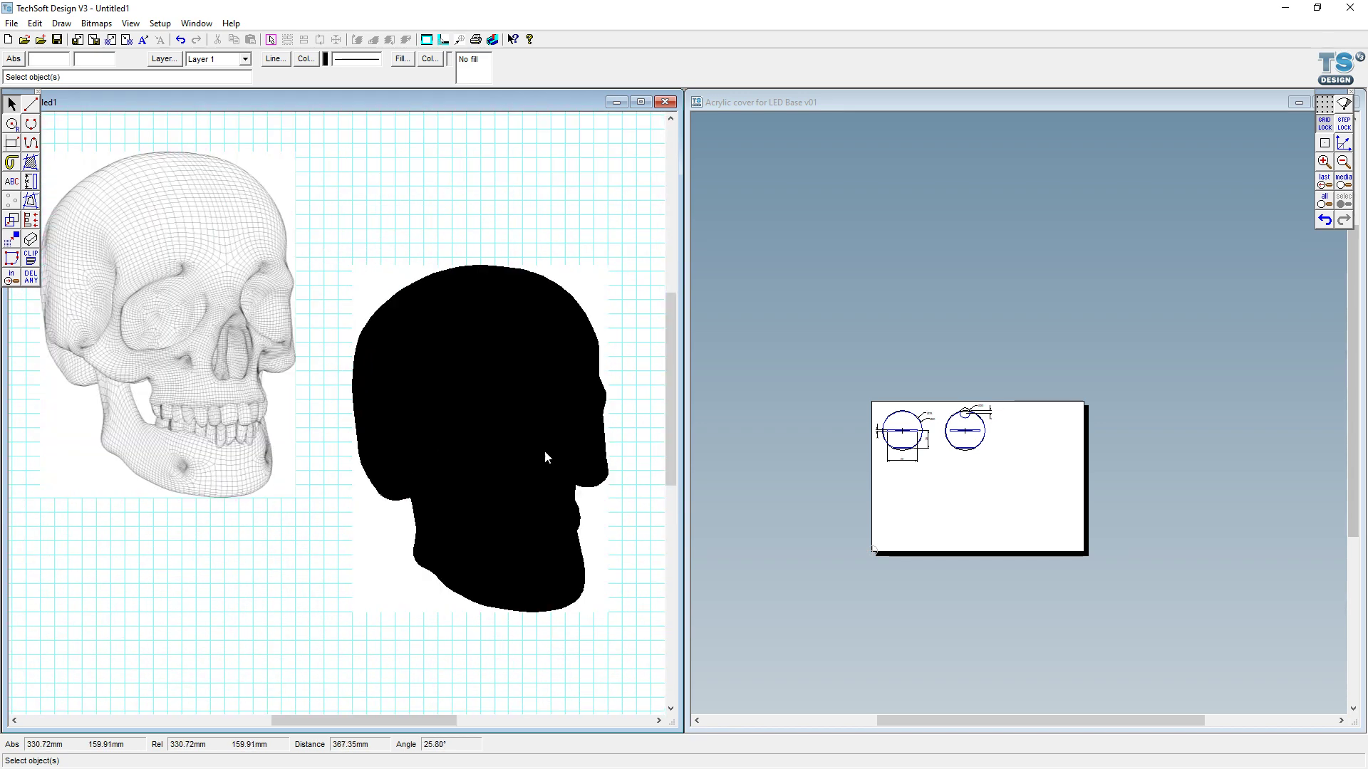
left_click(545, 457)
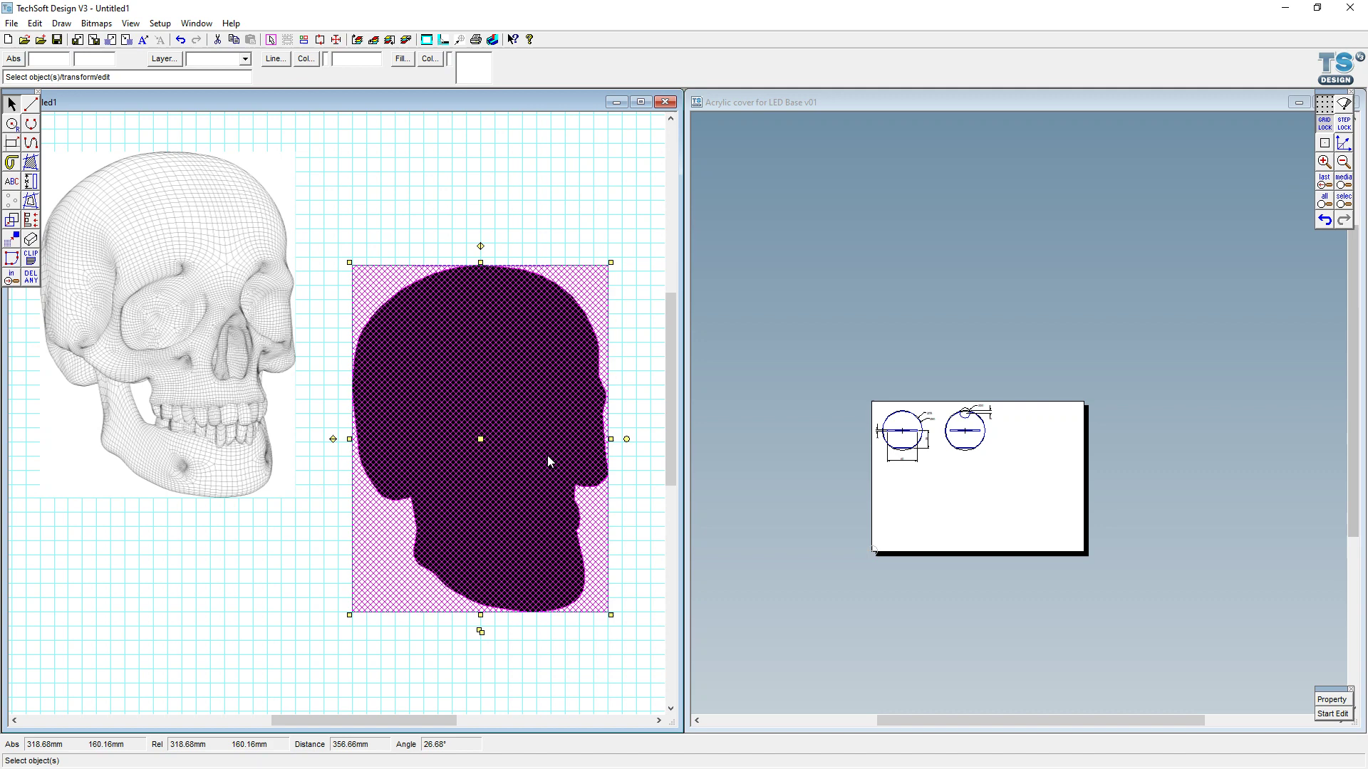
left_click(35, 24)
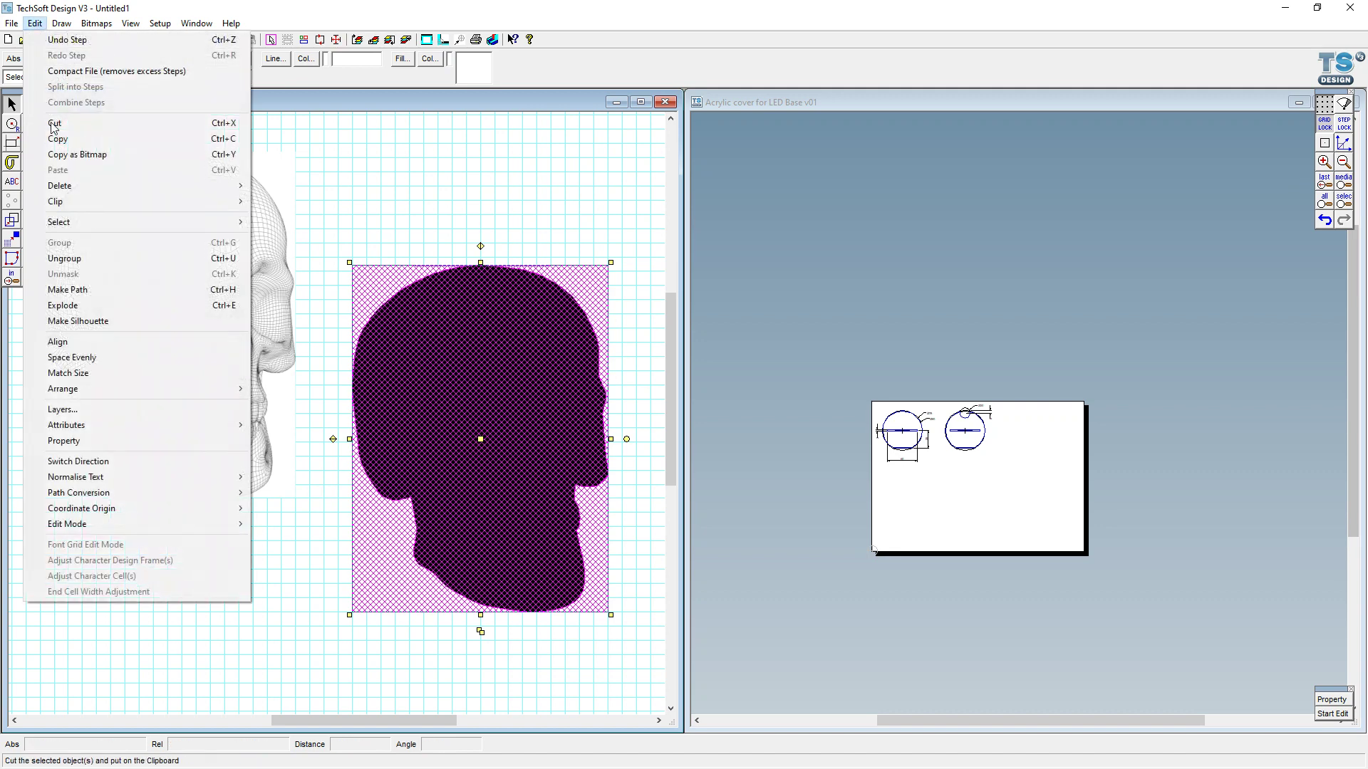
left_click(88, 263)
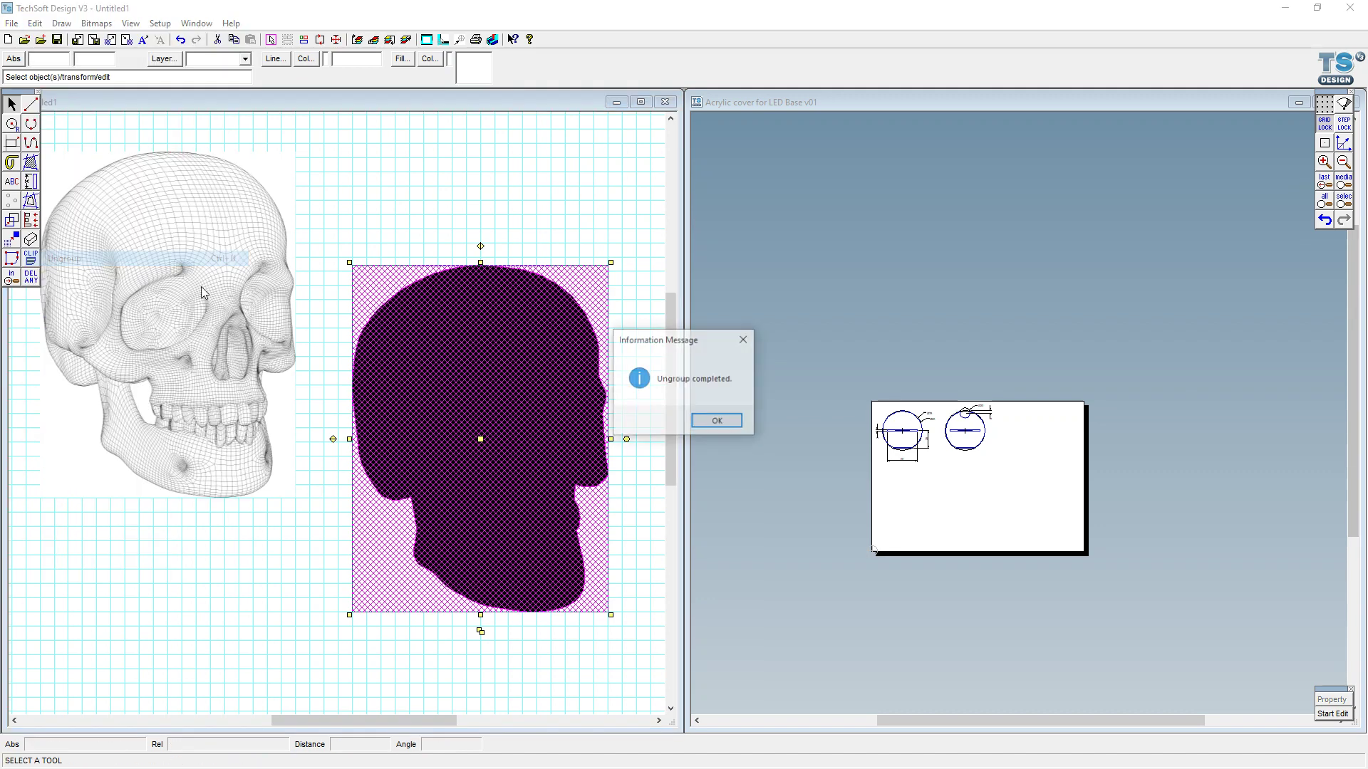
left_click(711, 422)
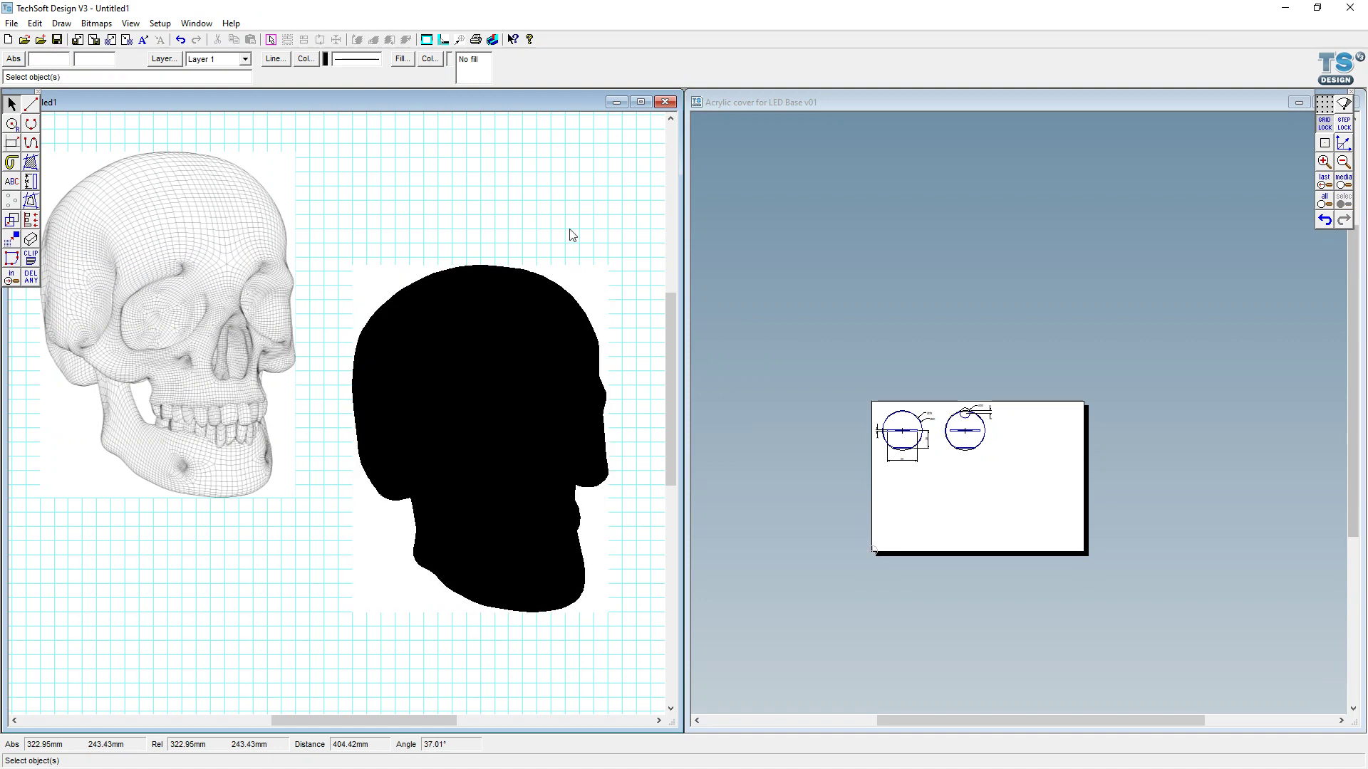
left_click(594, 284)
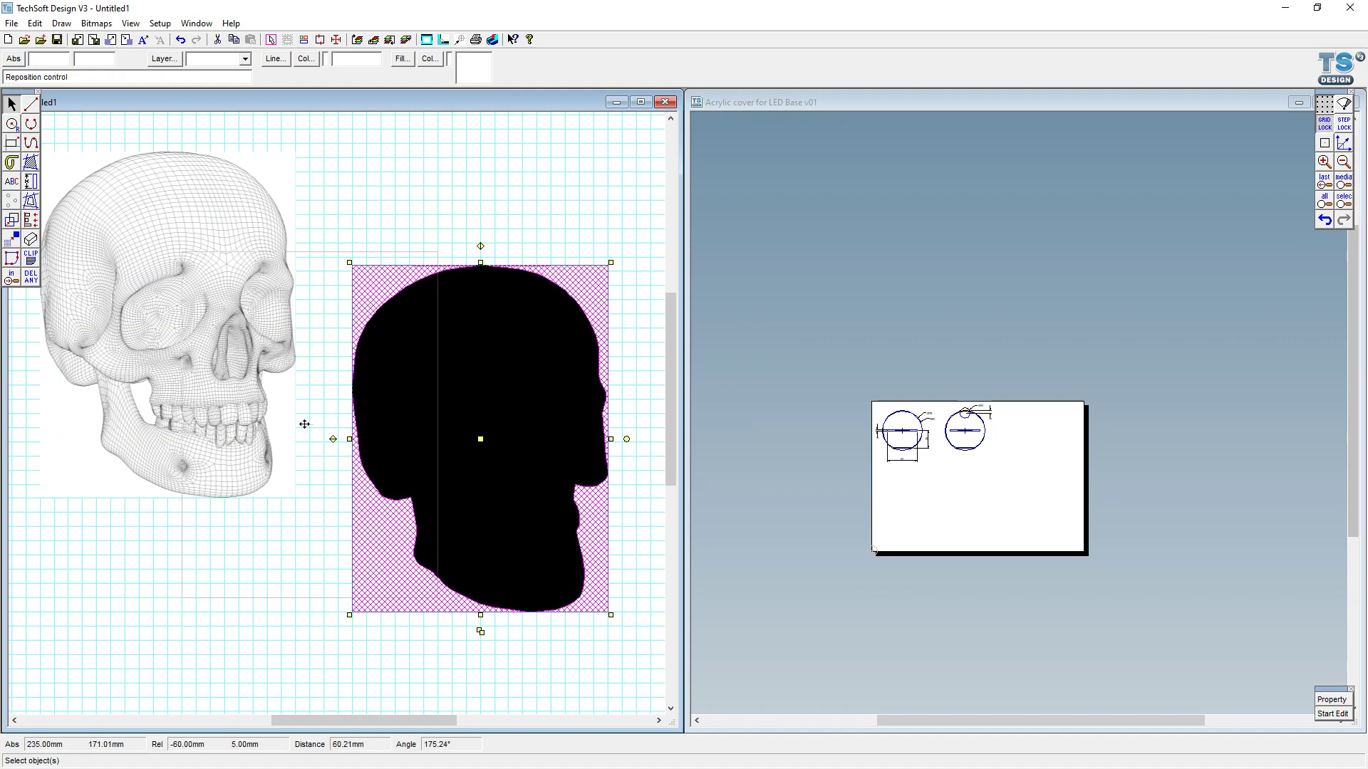
left_click_drag(478, 439, 307, 424)
key("Delete")
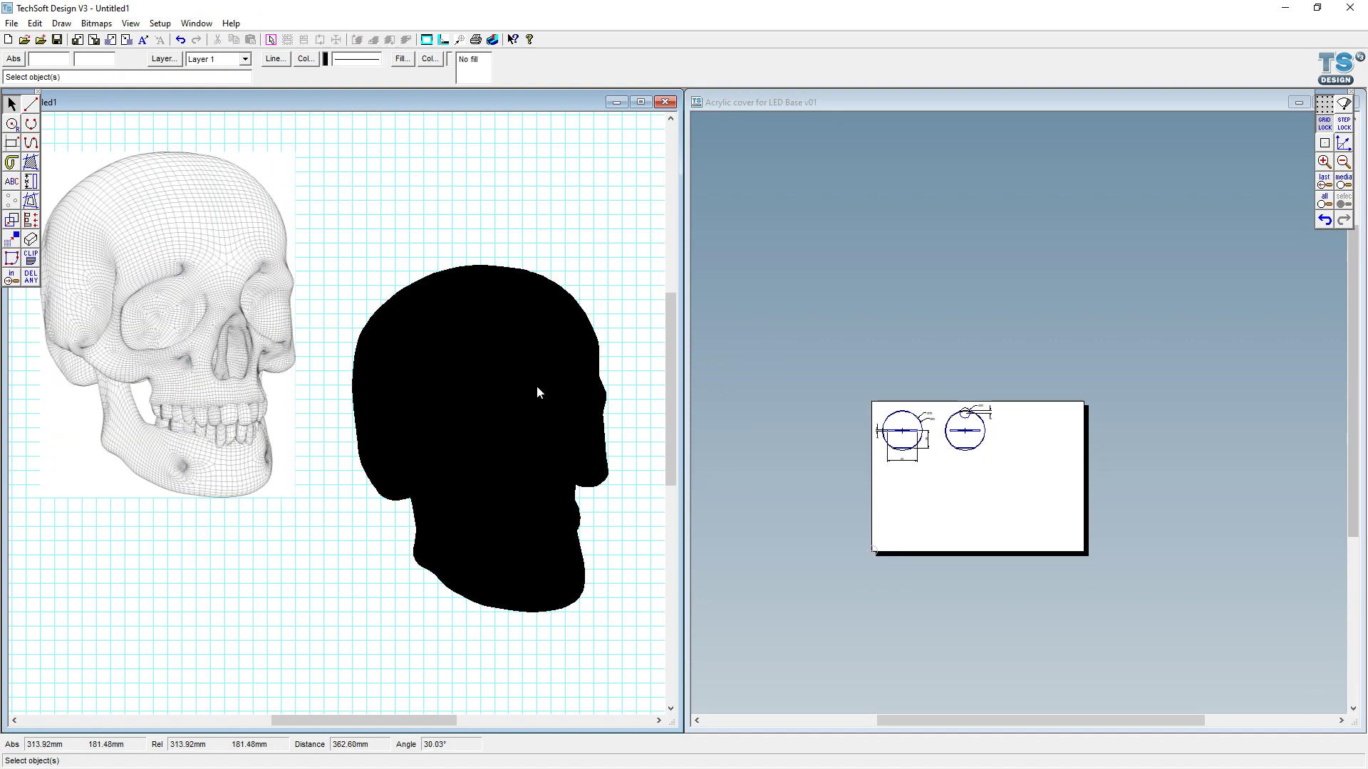
- Move the black skull shape up-left beside the wireframe bitmap and deselect it
scroll(526, 270, "up", 5)
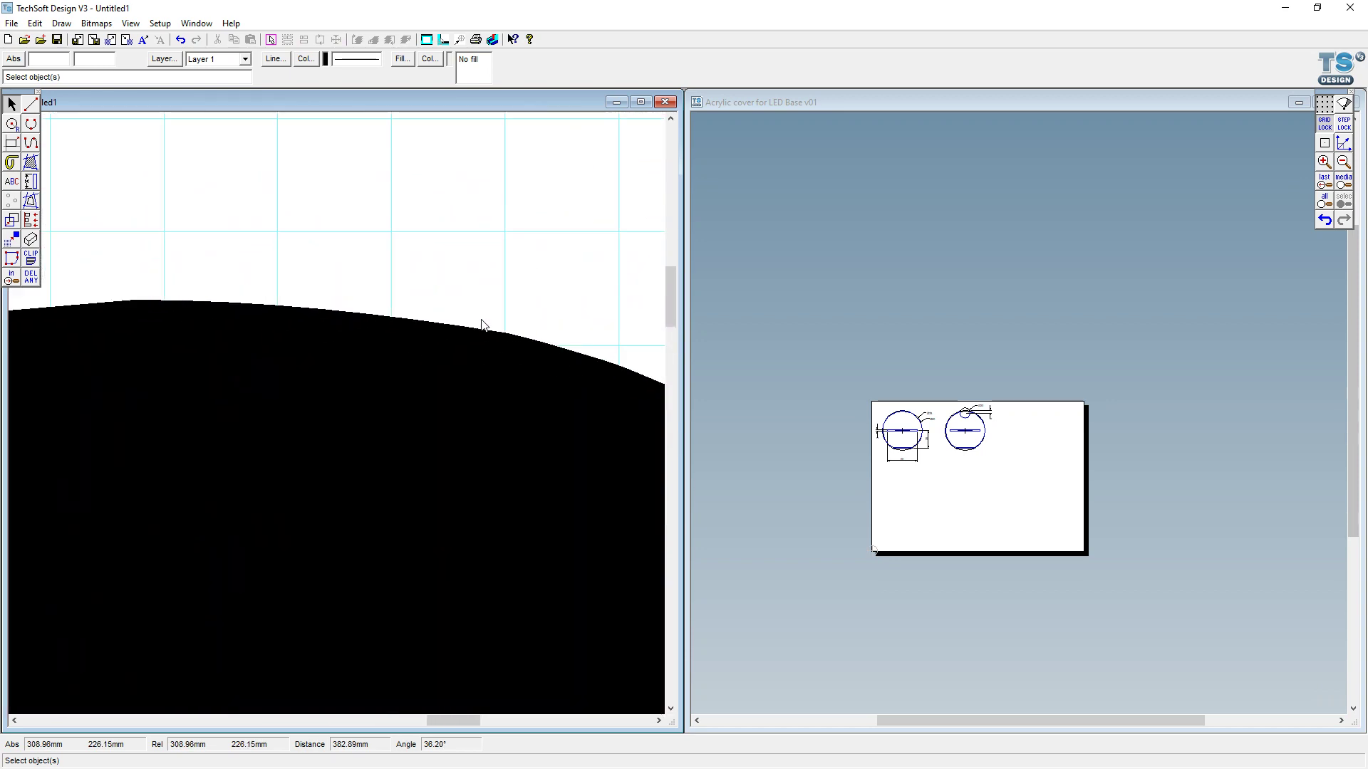
scroll(446, 326, "down", 3)
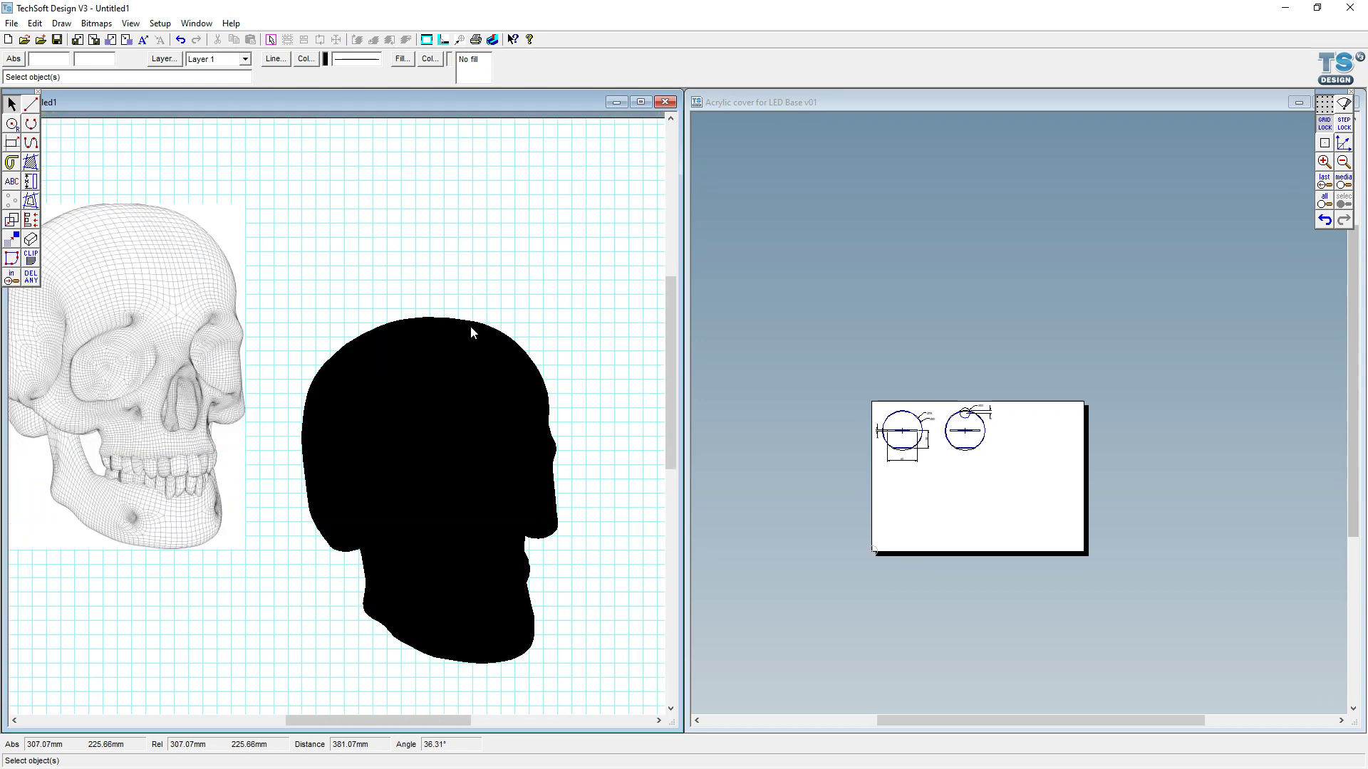
left_click(514, 547)
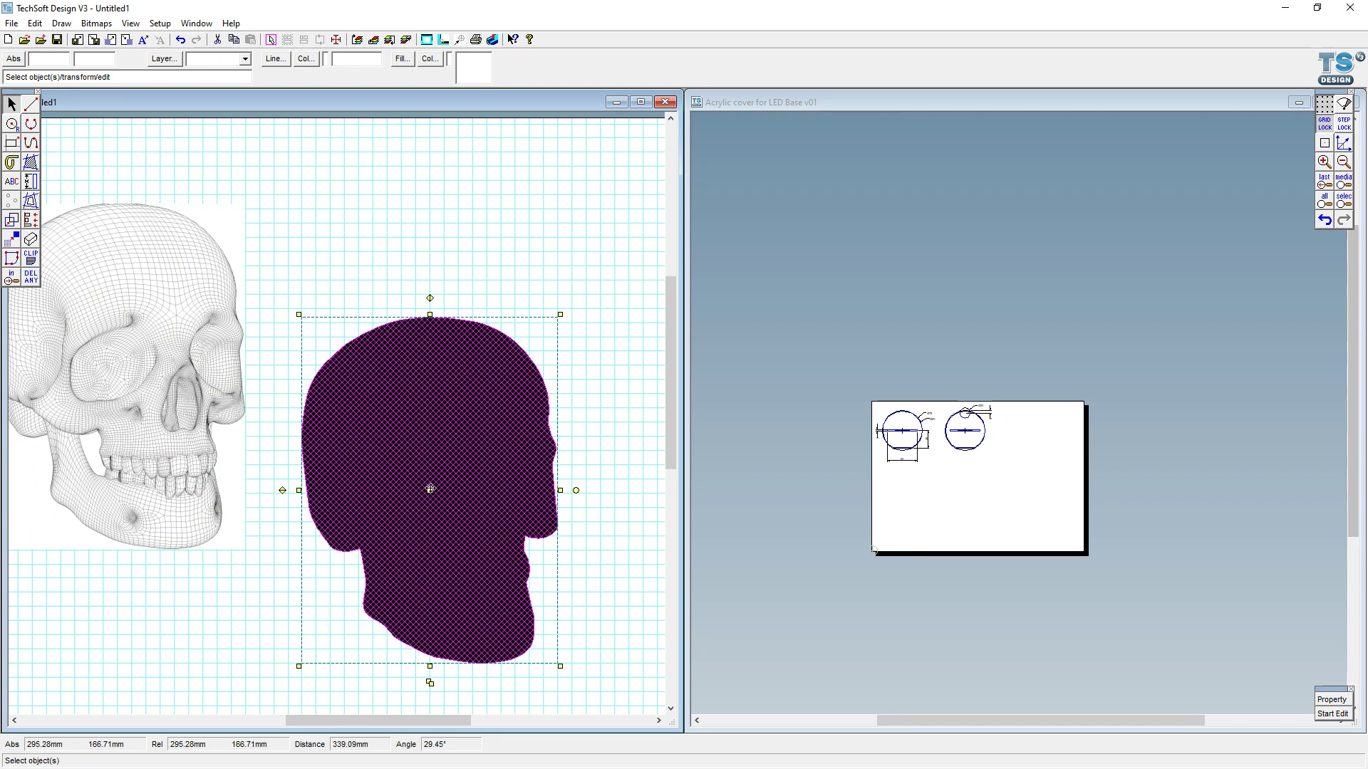
left_click_drag(430, 488, 387, 389)
left_click(510, 483)
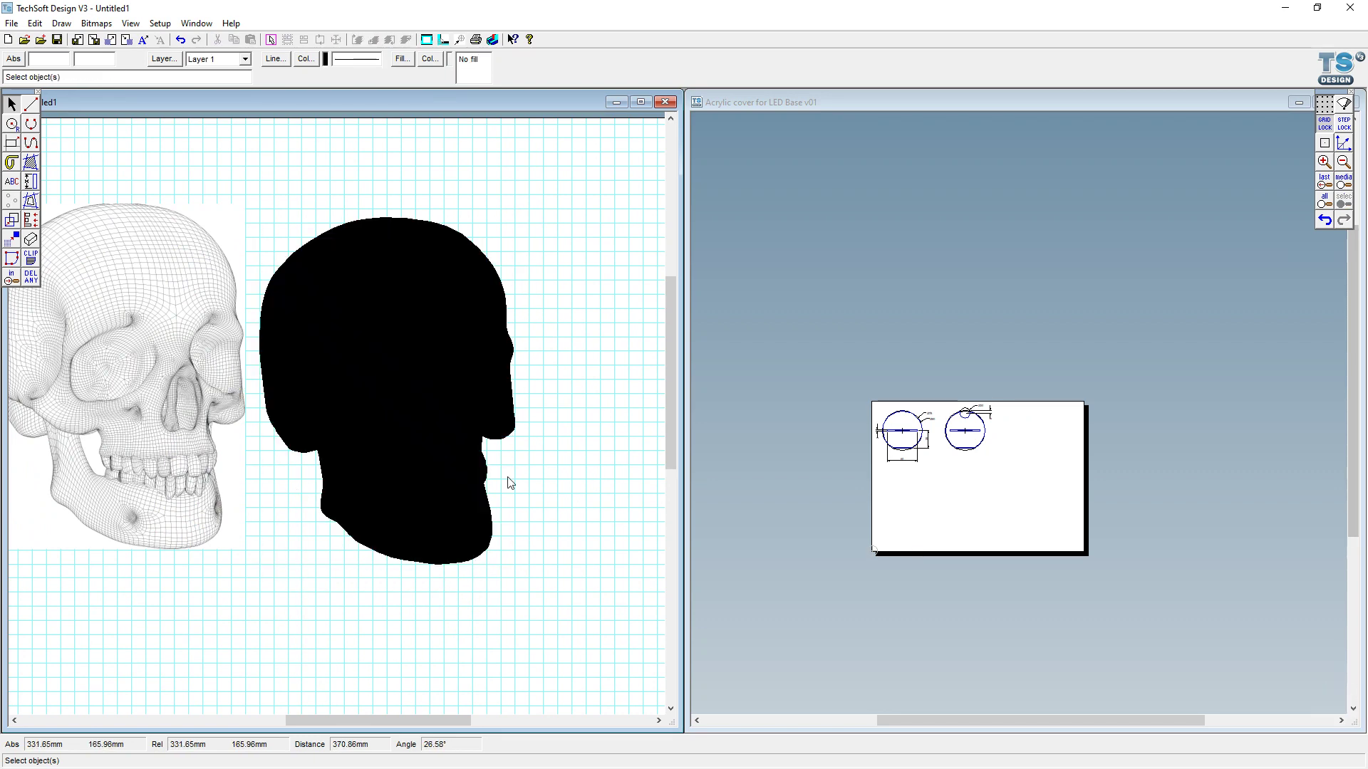
- Set the black skull silhouette to No Fill so only its outline remains
left_click(427, 327)
left_click(402, 58)
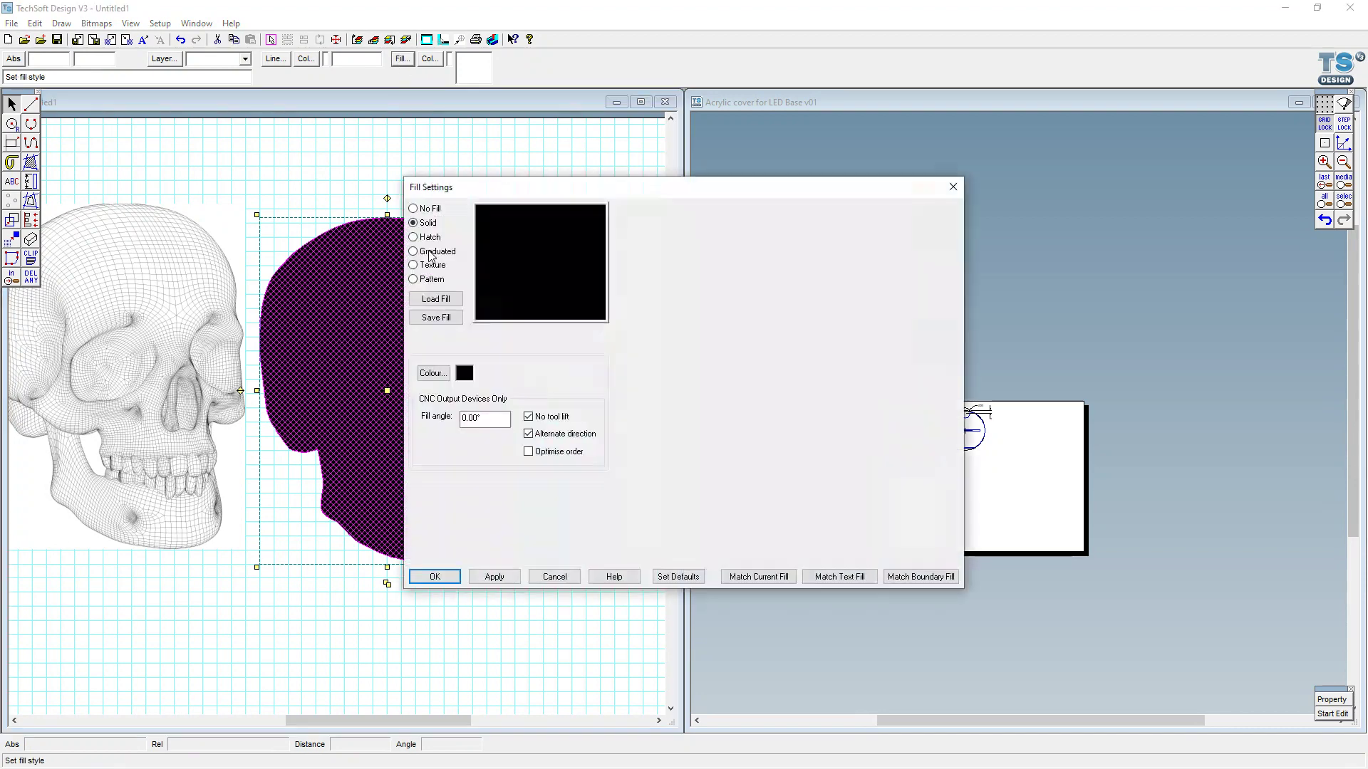
left_click(427, 209)
left_click(432, 578)
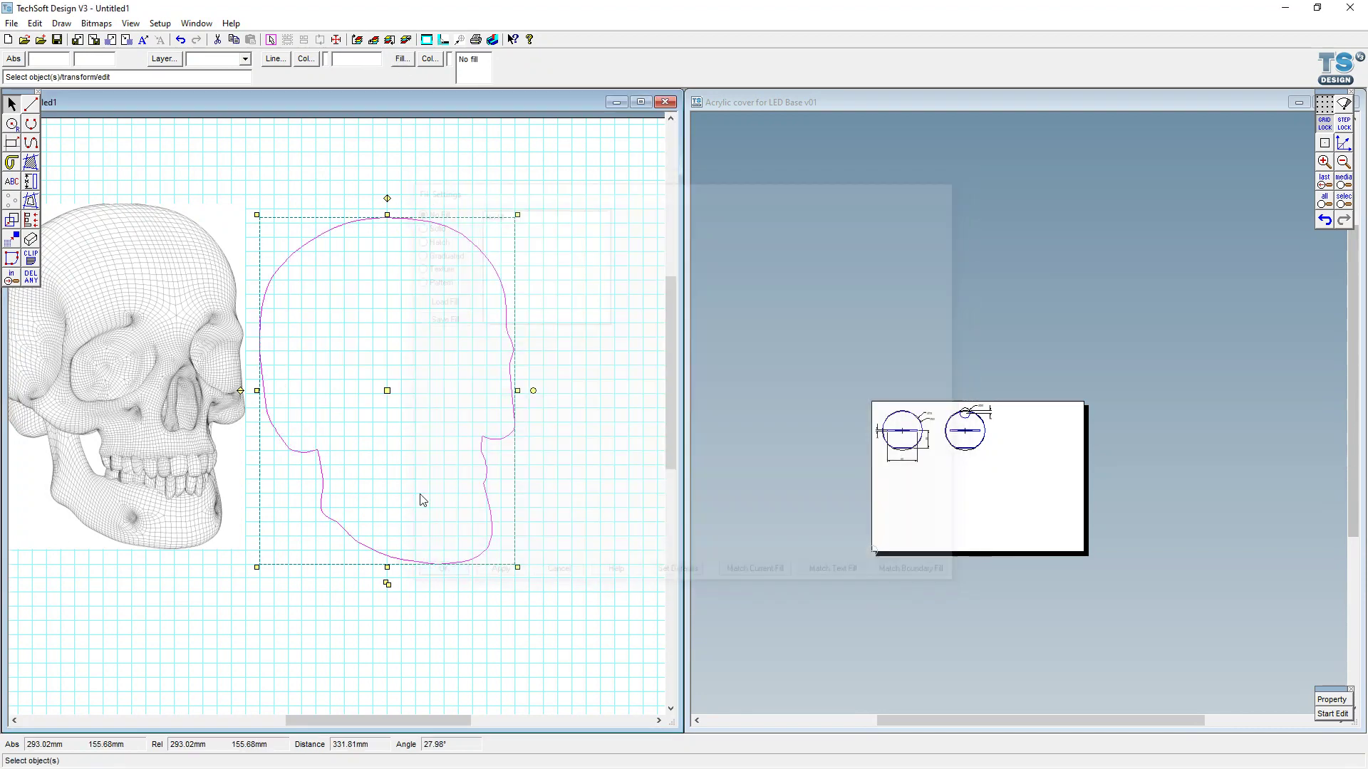
- Position the skull outline exactly over the wireframe skull bitmap
scroll(387, 391, "down", 1)
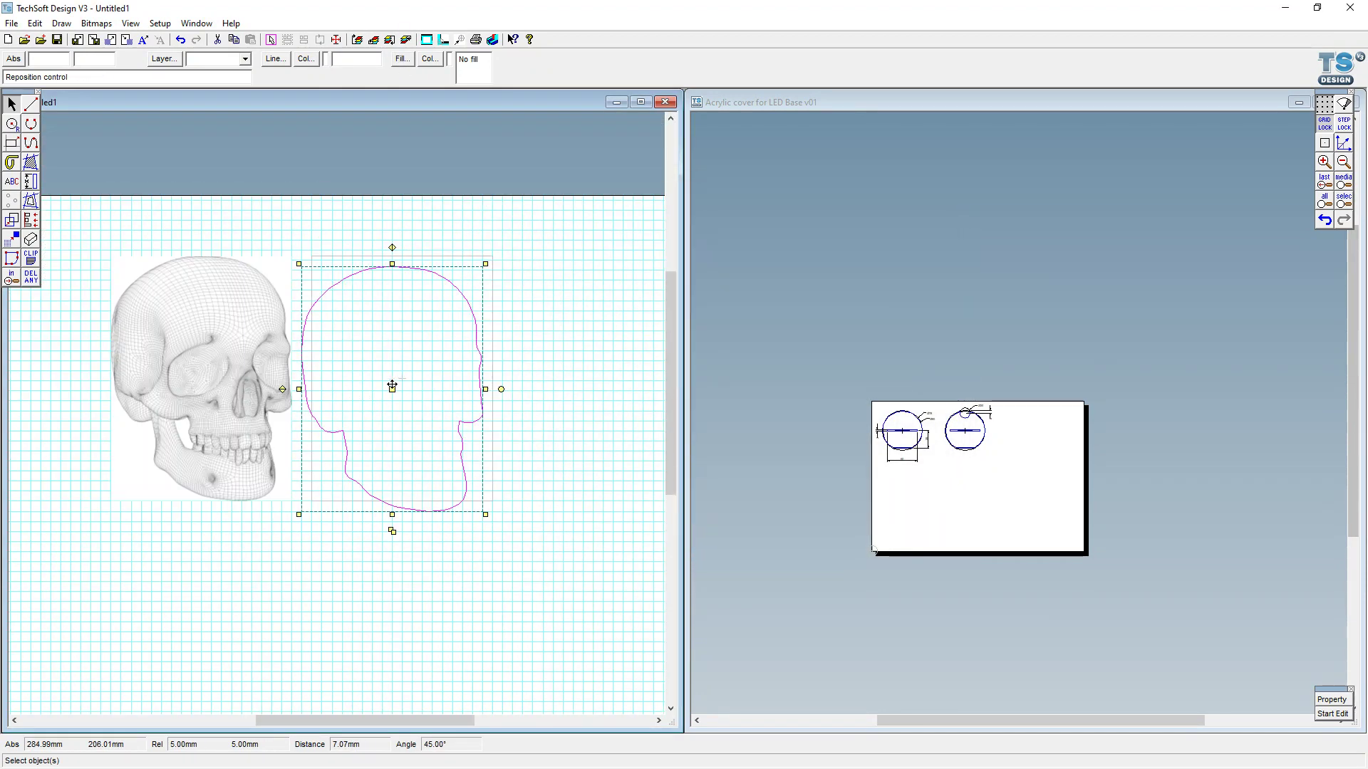
left_click(208, 383)
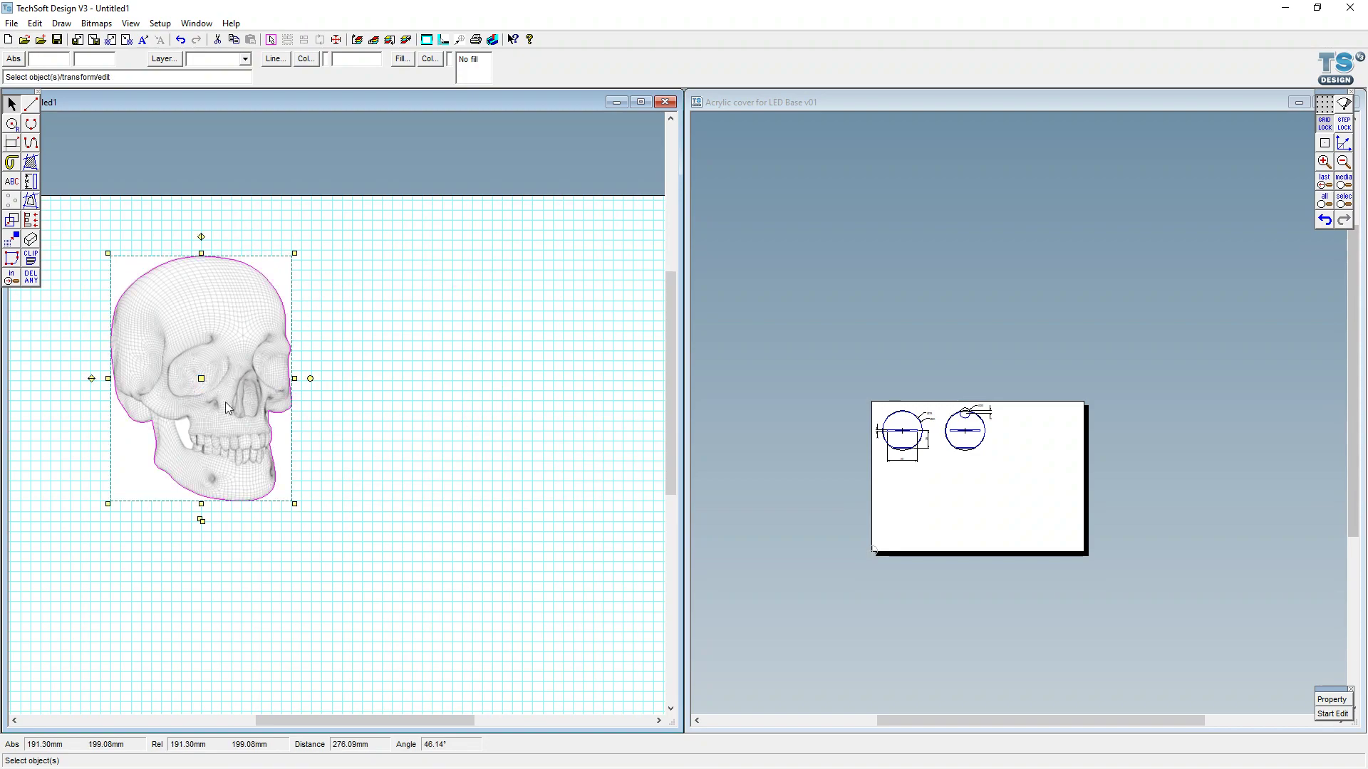
left_click(402, 454)
scroll(140, 436, "up", 3)
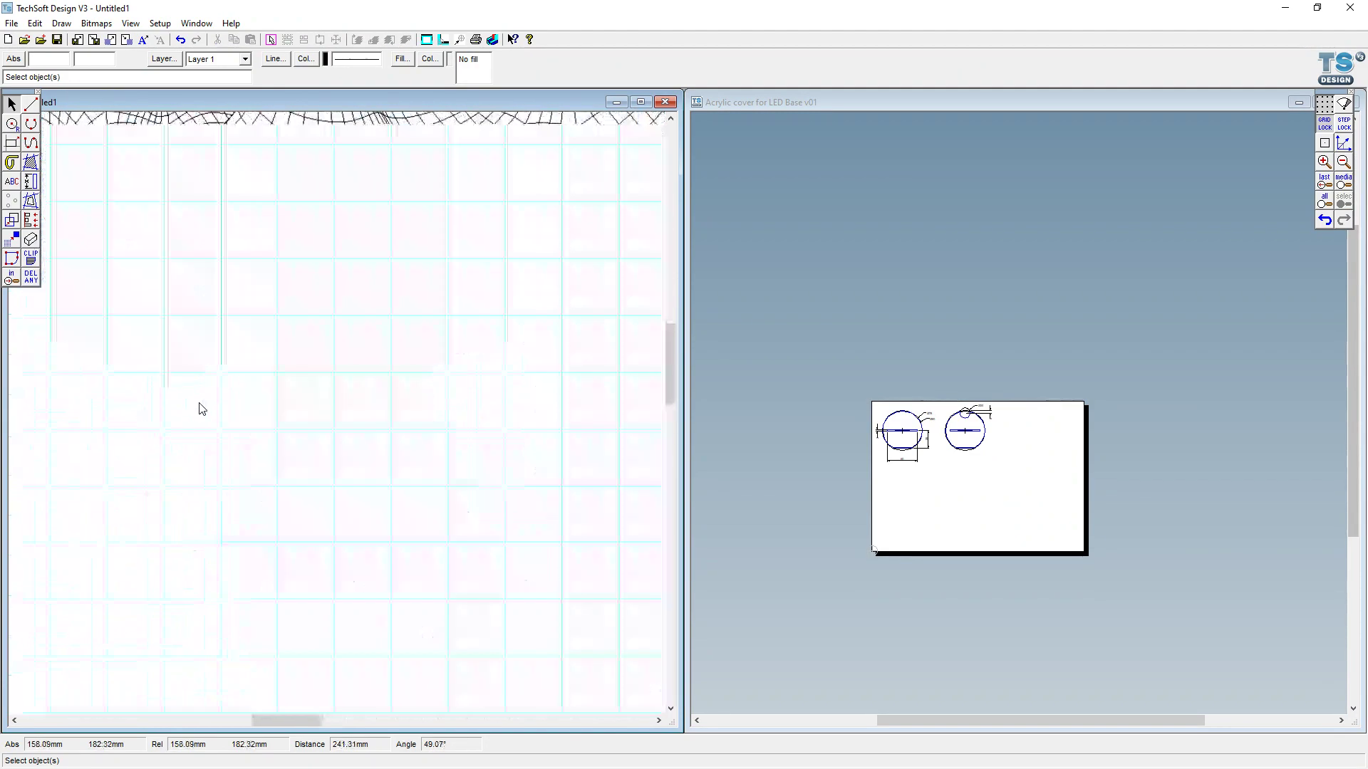
scroll(202, 406, "down", 2)
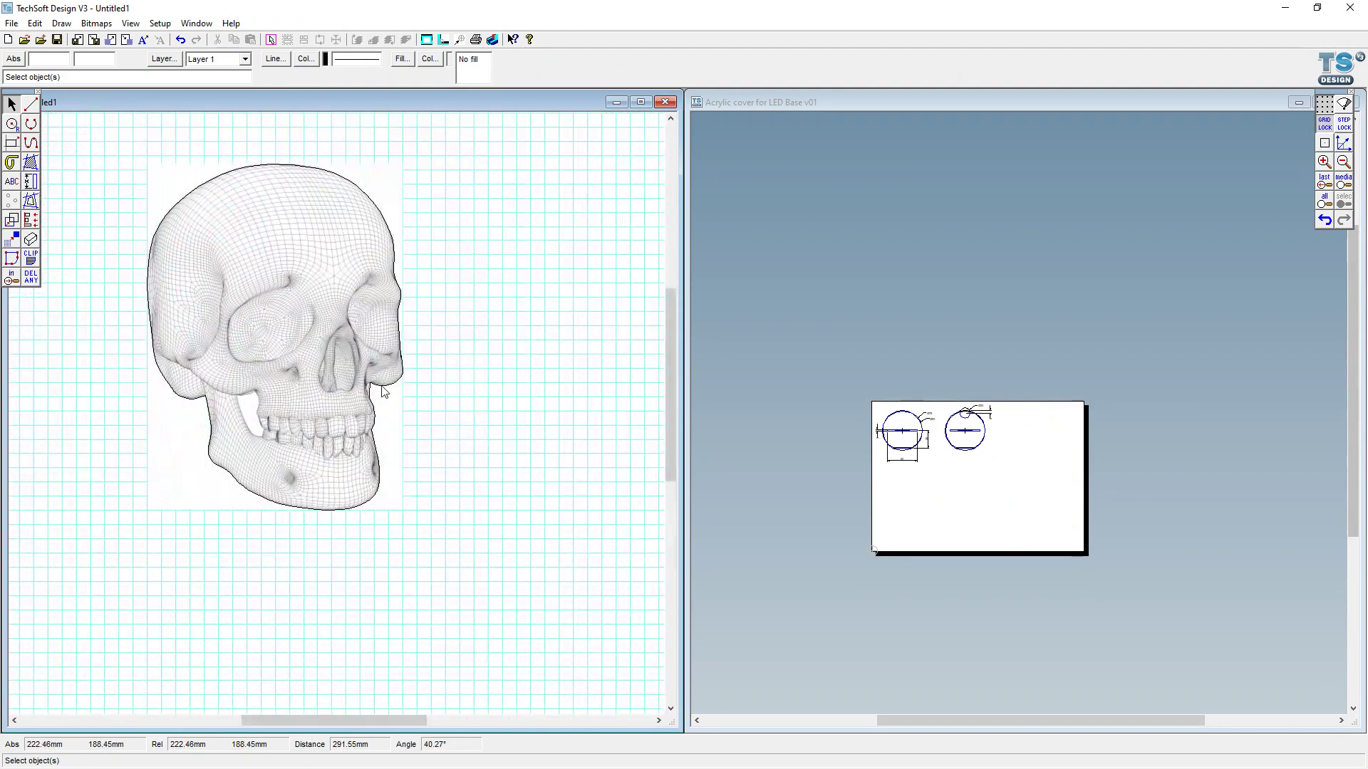
left_click(390, 193)
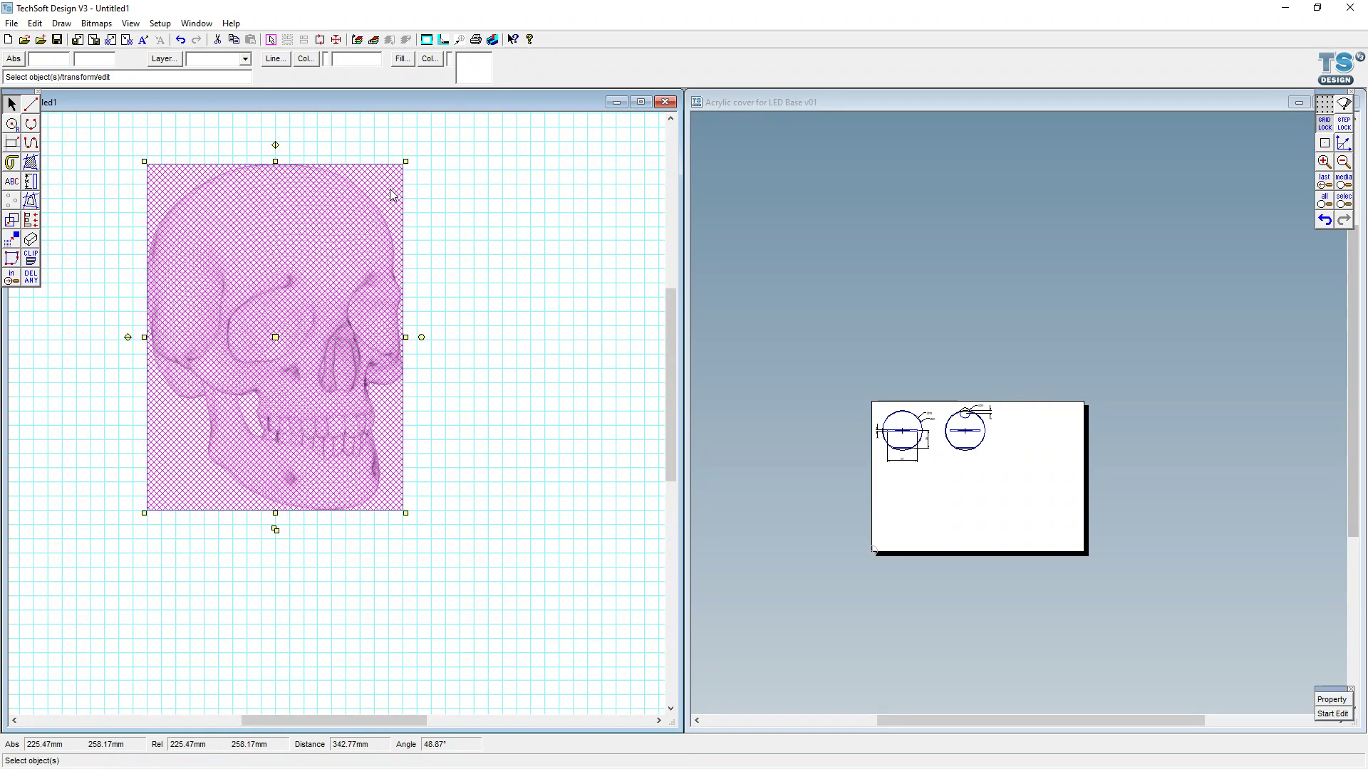
left_click(563, 309)
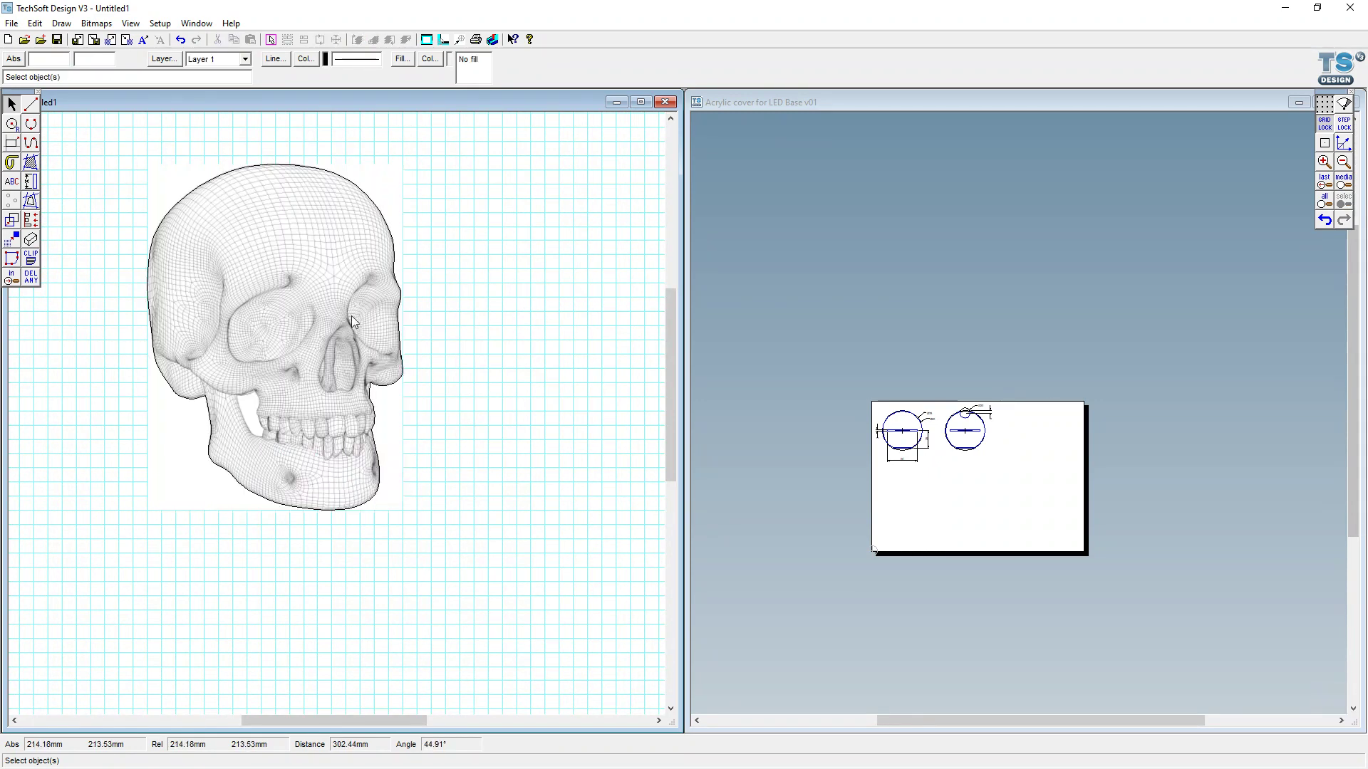
- Select the skull outline and show its editable nodes, zooming in to compare them with the bitmap
left_click(379, 215)
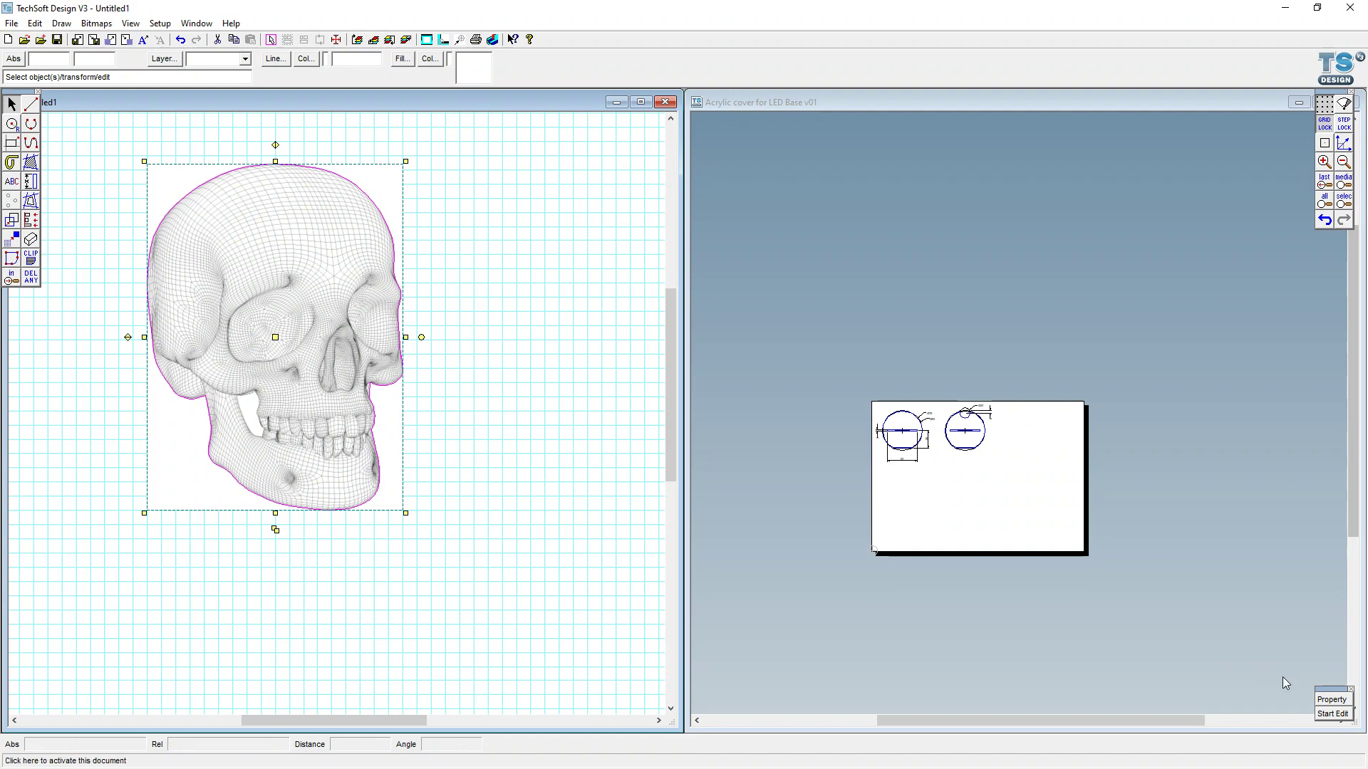
left_click(1330, 701)
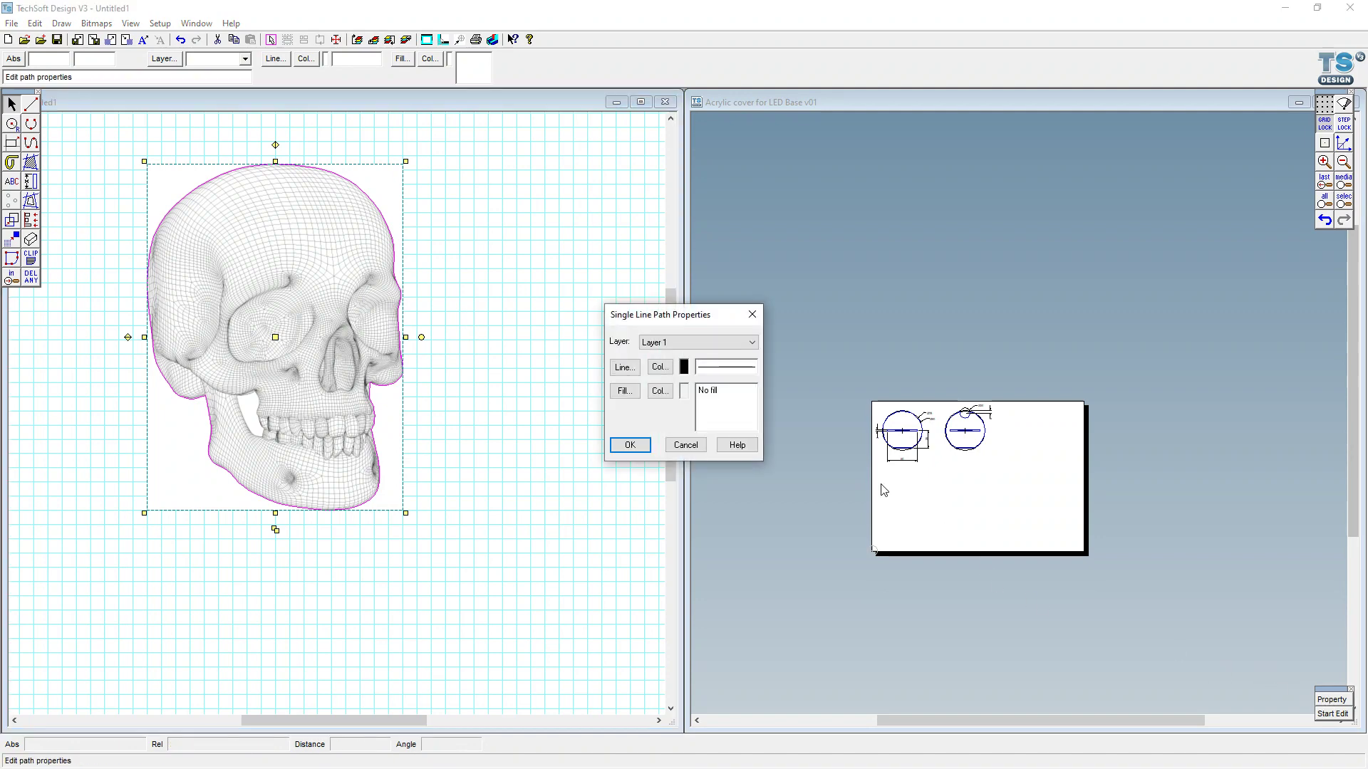
left_click(687, 446)
left_click(1326, 714)
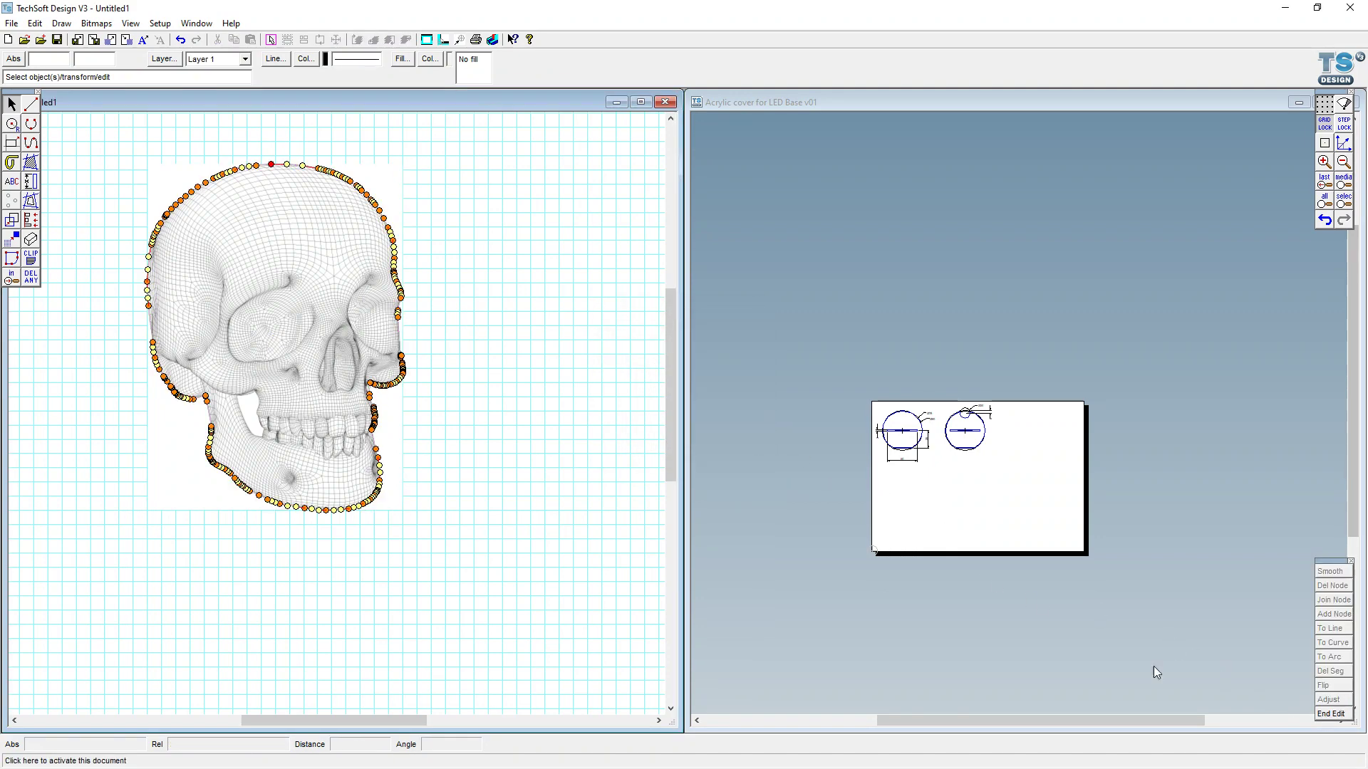
scroll(359, 204, "up", 2)
scroll(448, 464, "up", 1)
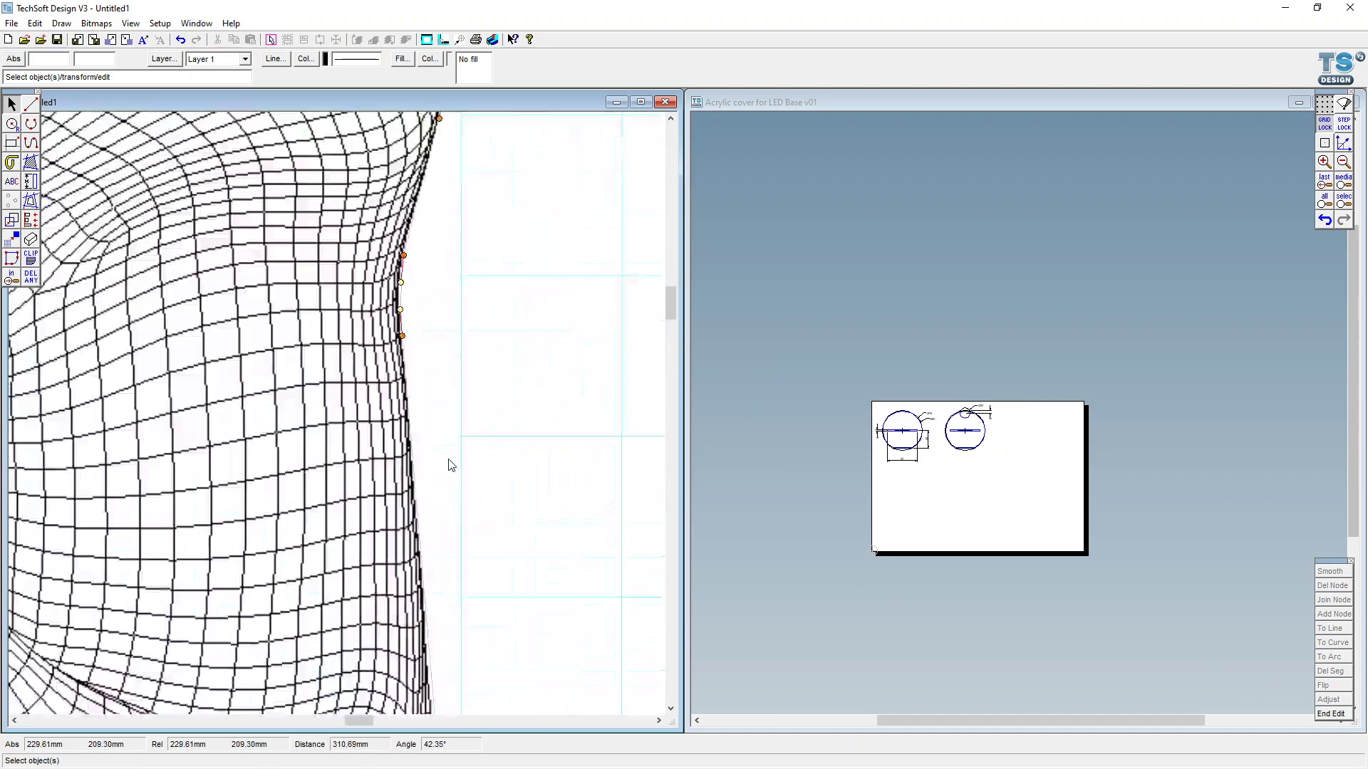
scroll(420, 388, "down", 3)
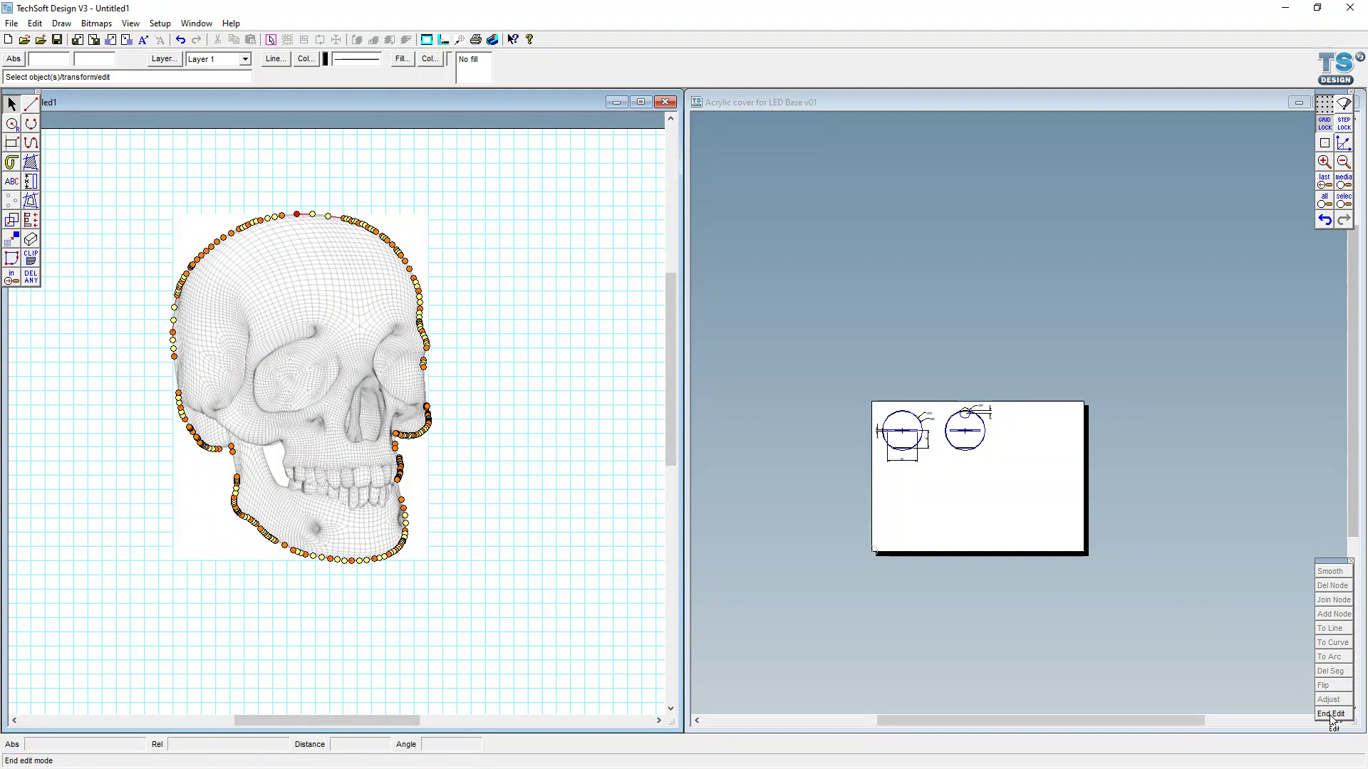
scroll(499, 306, "up", 3)
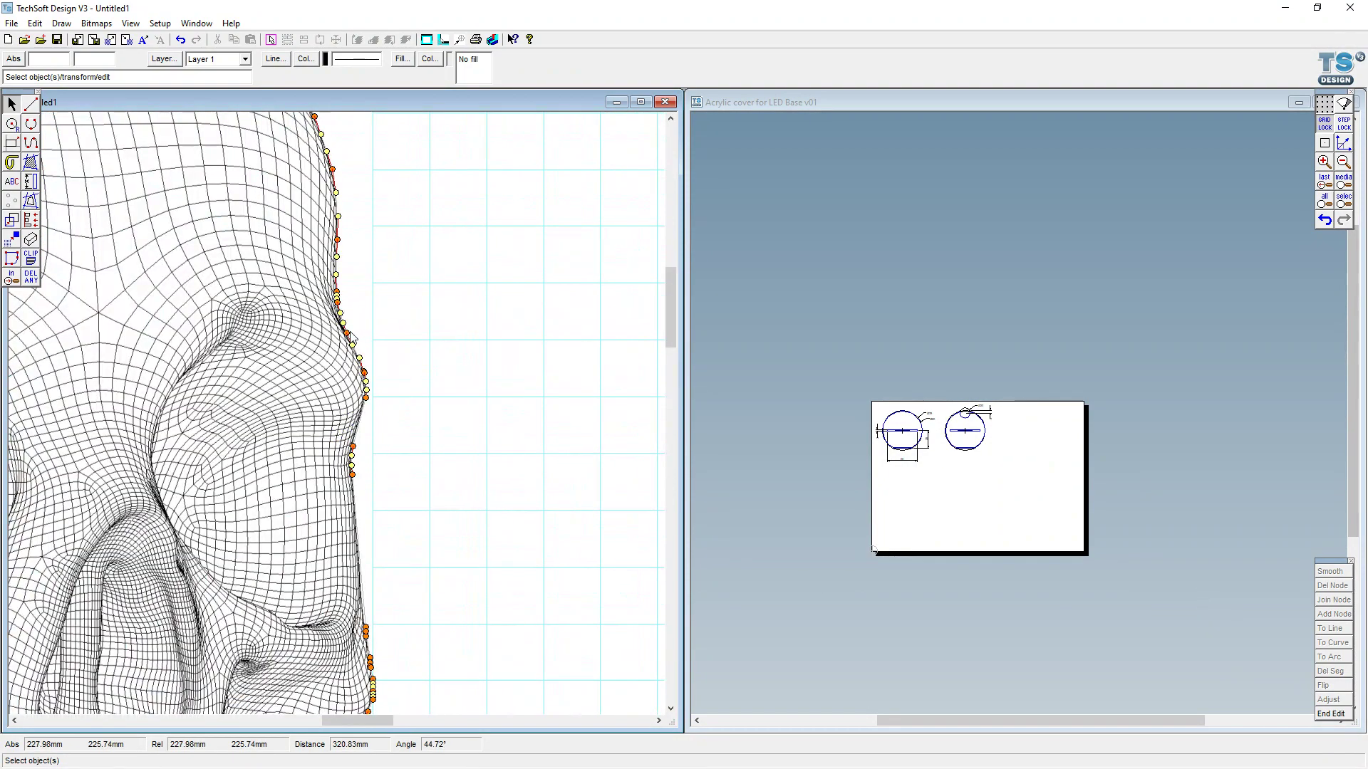
left_click(563, 460)
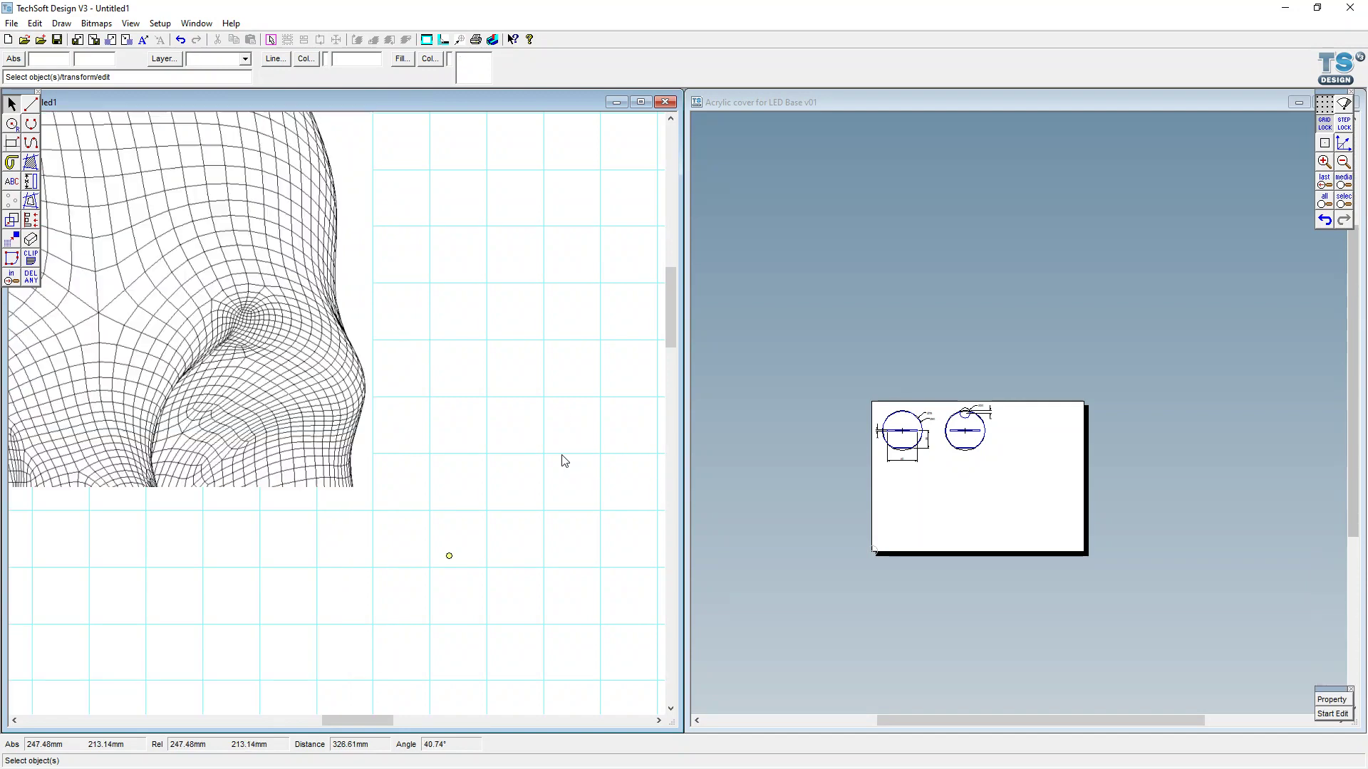
scroll(541, 356, "down", 3)
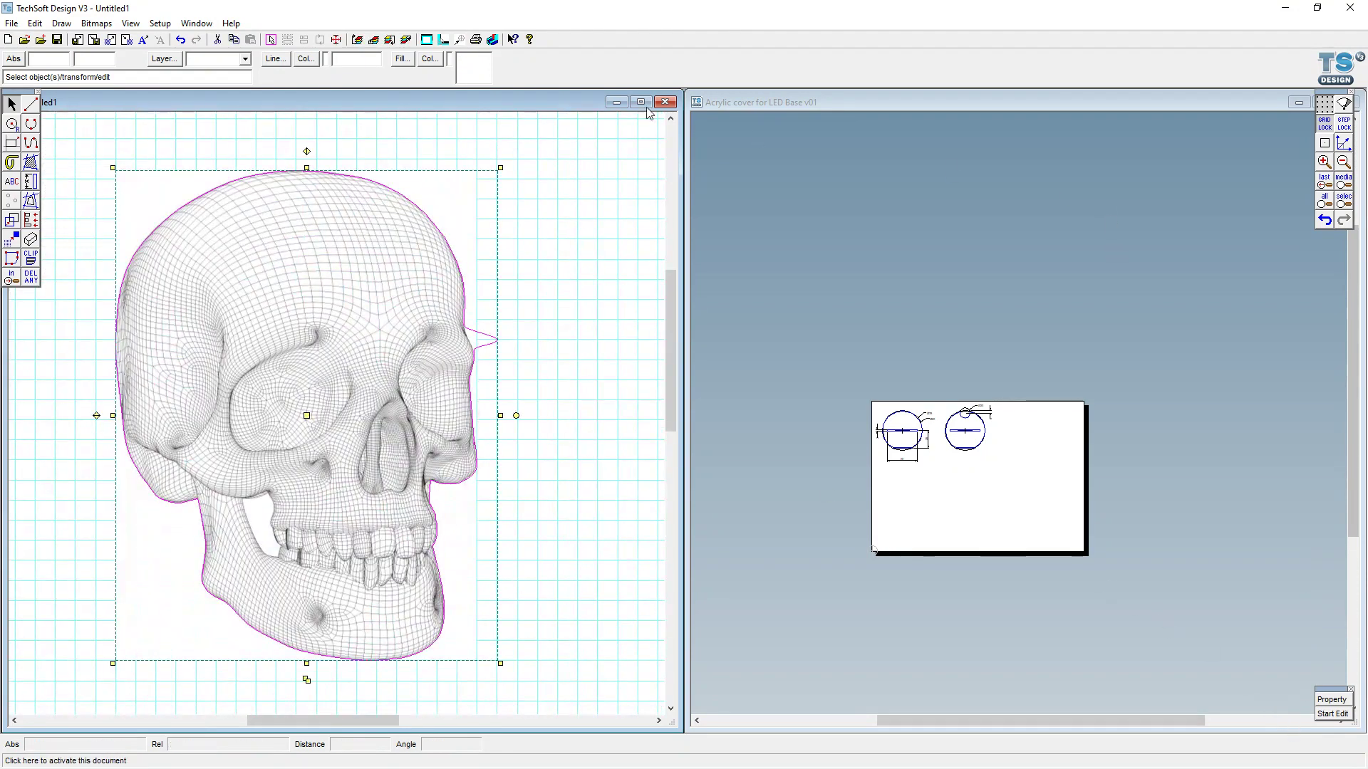
scroll(568, 277, "down", 3)
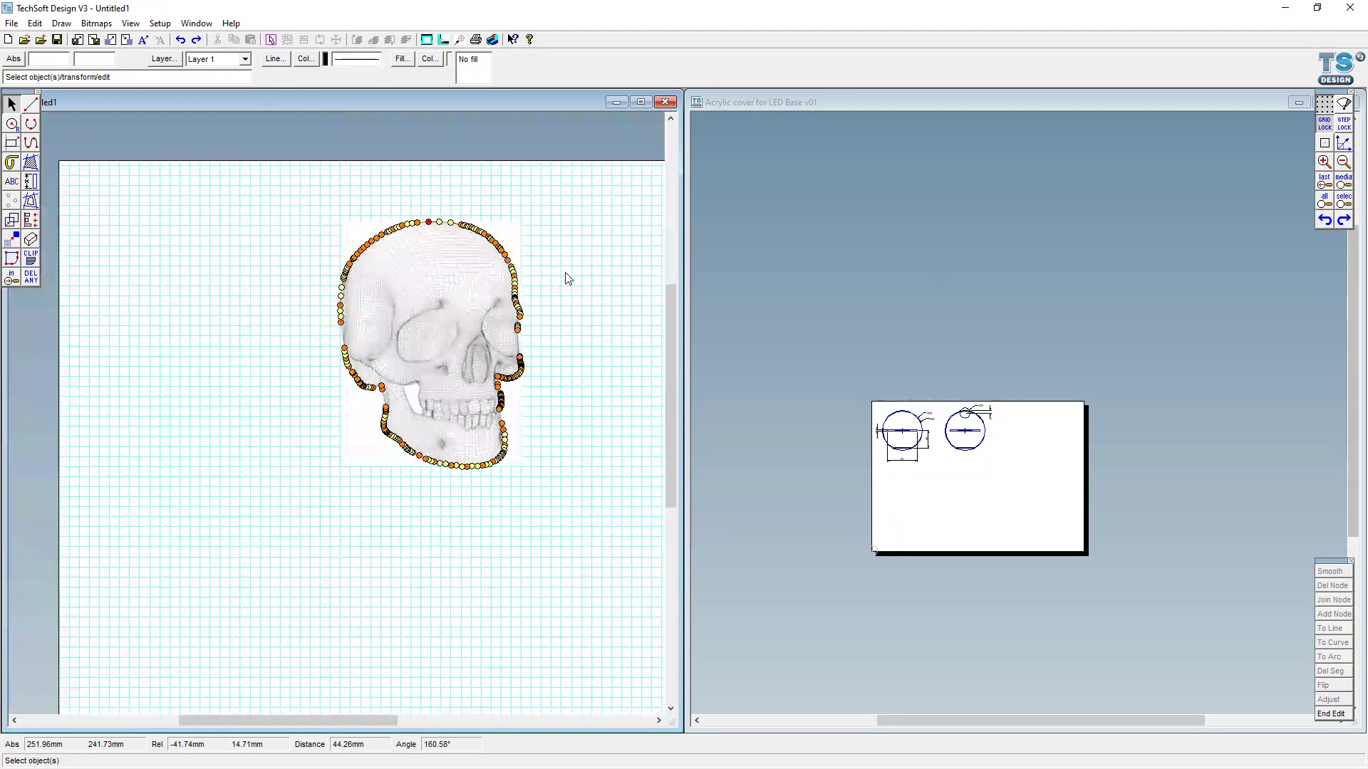
- Finish node editing and move the traced outline off the bitmap to the lower left
left_click(528, 459)
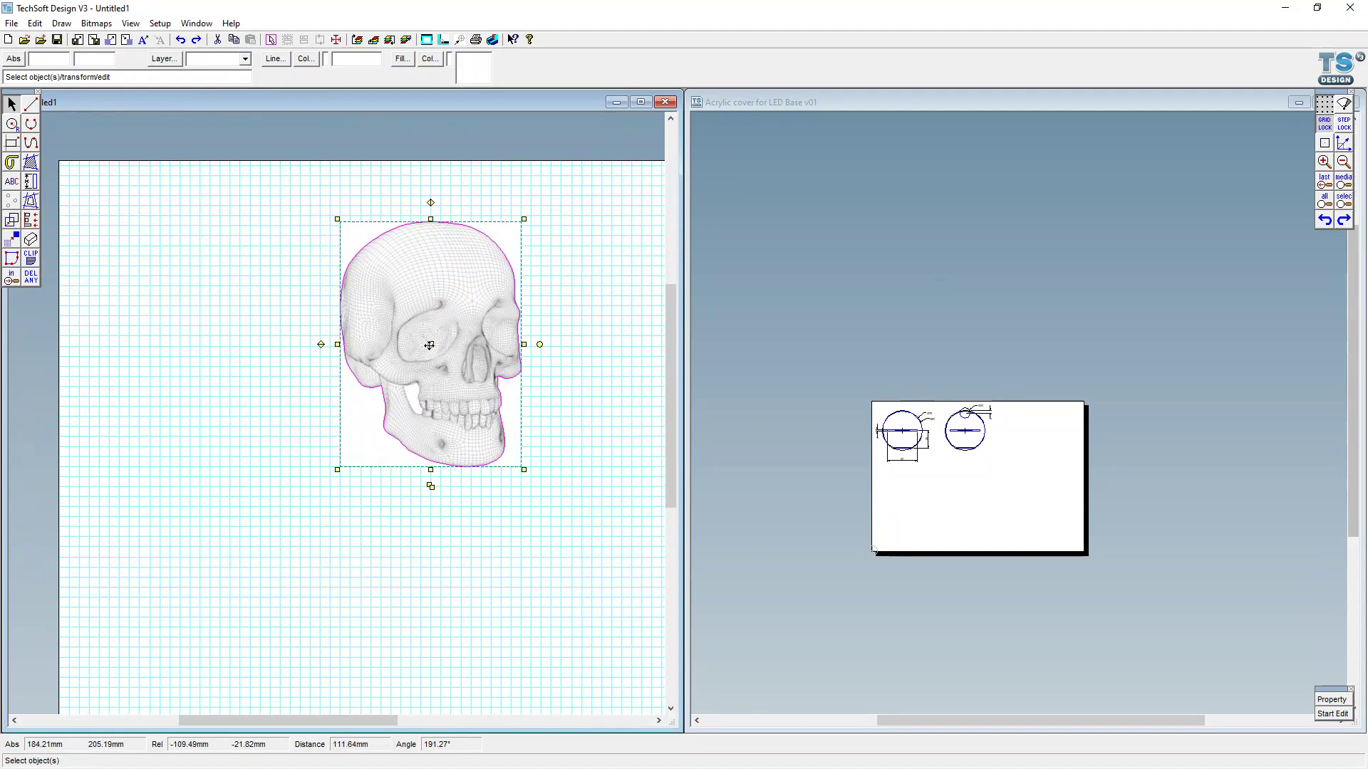
left_click_drag(430, 346, 229, 526)
left_click(294, 581)
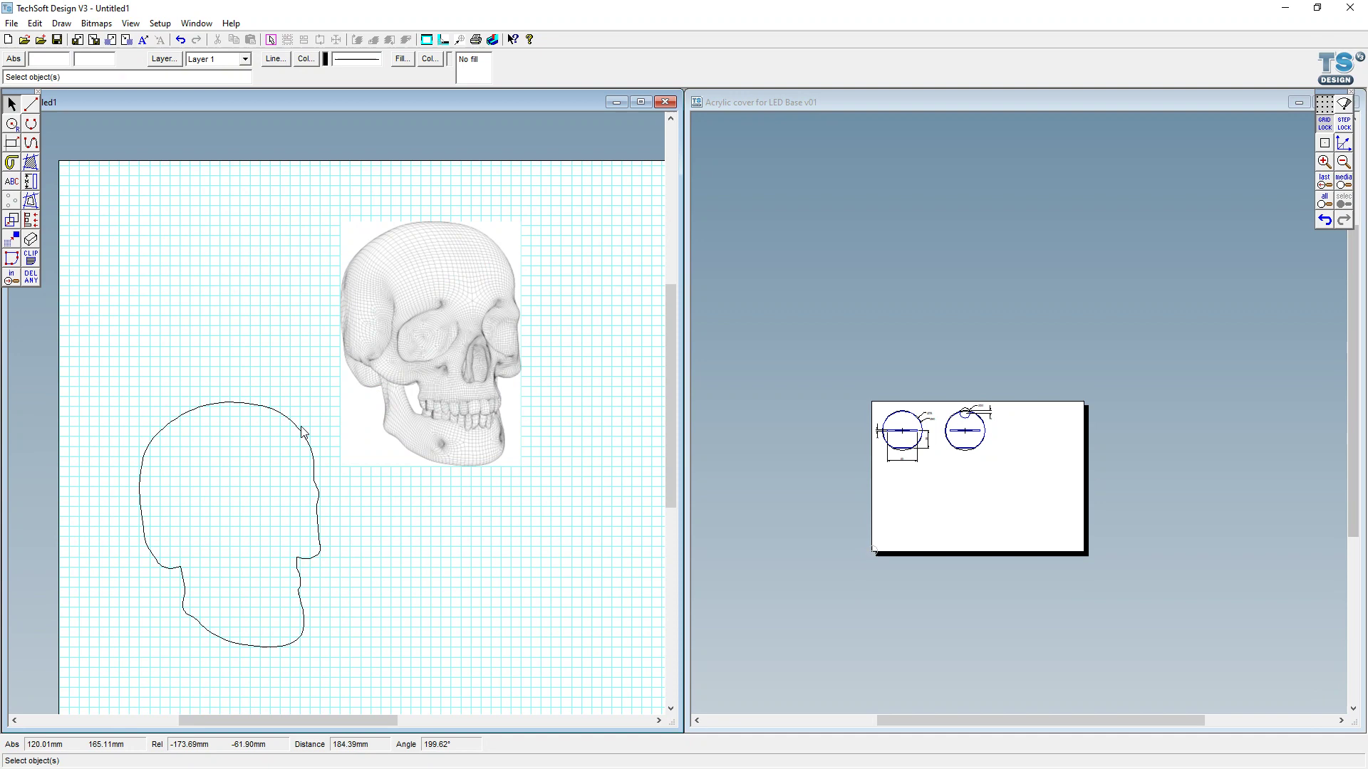
- Create a 2.5 mm graphical-path offset contour around the head outline
left_click(30, 200)
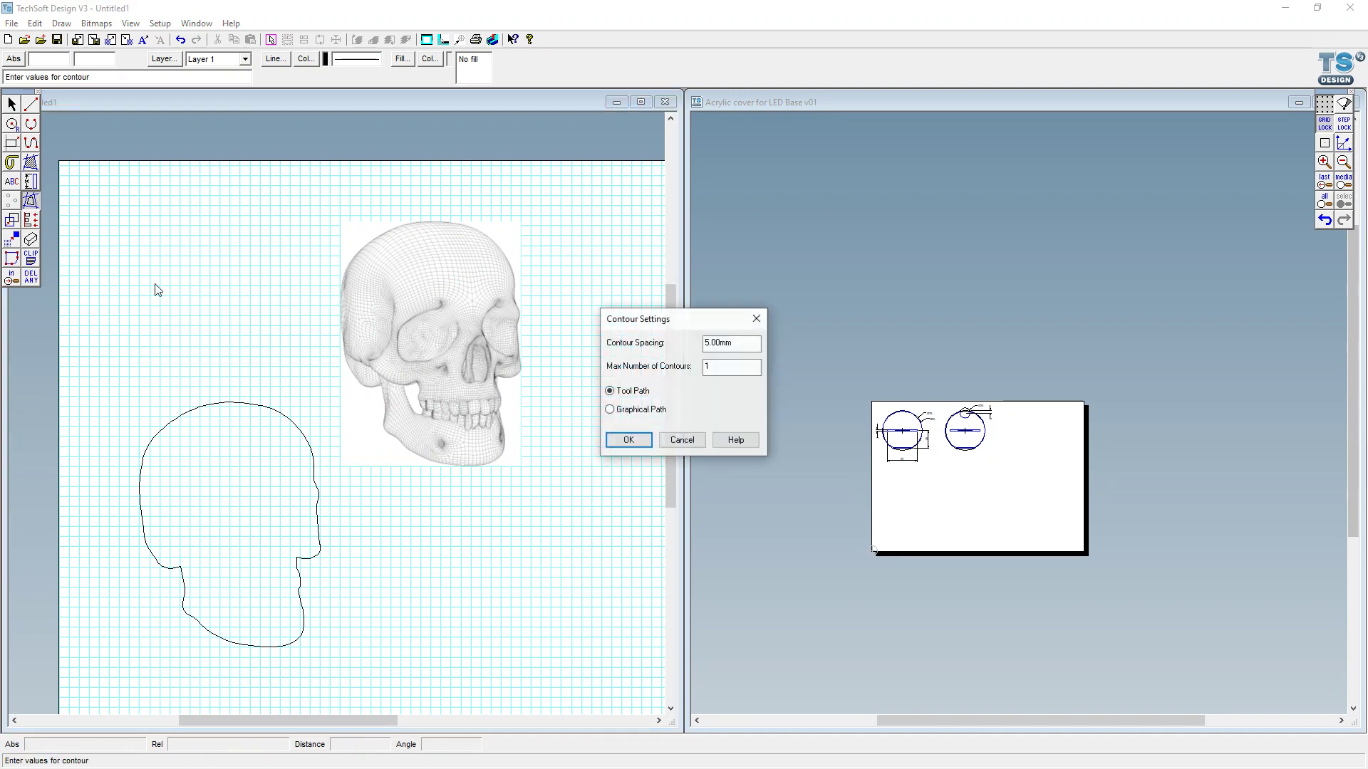
double_click(700, 341)
type("2.5")
left_click(634, 409)
left_click(628, 439)
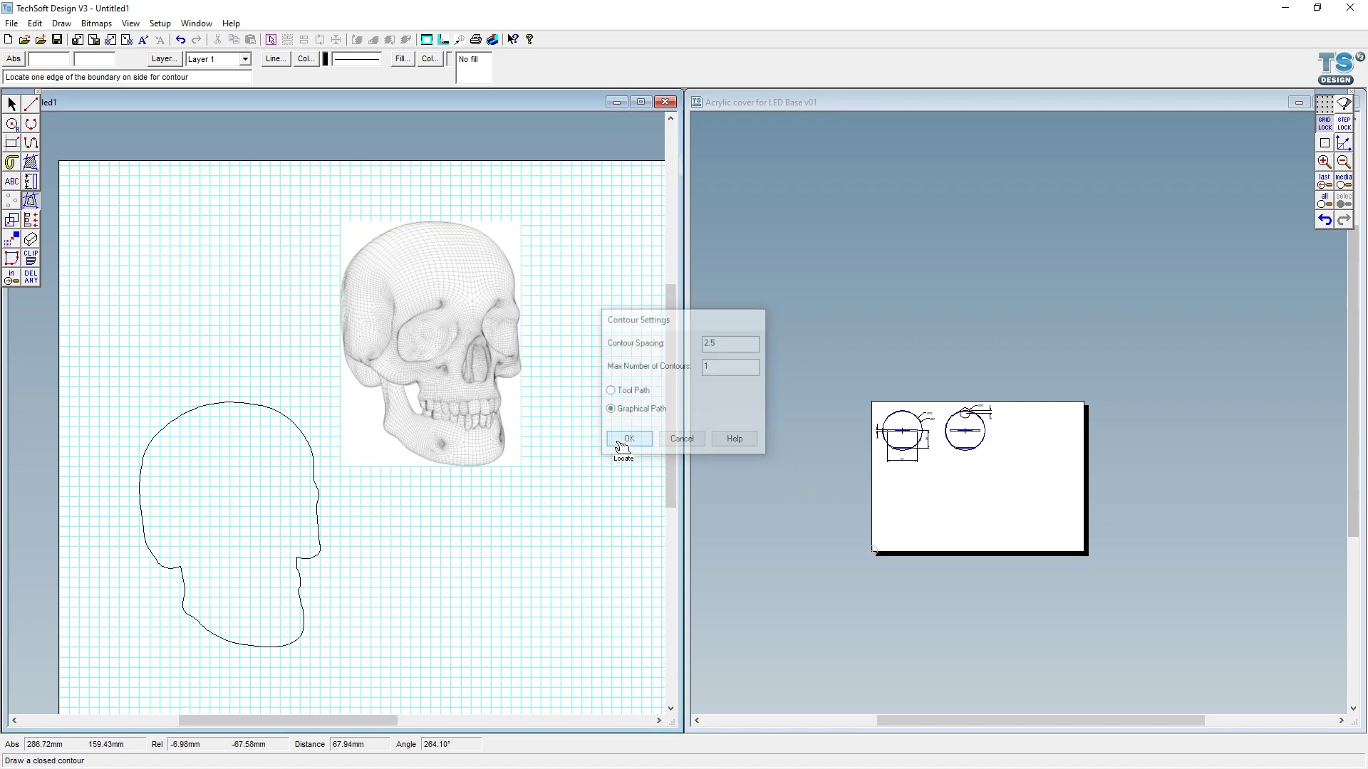
left_click(329, 502)
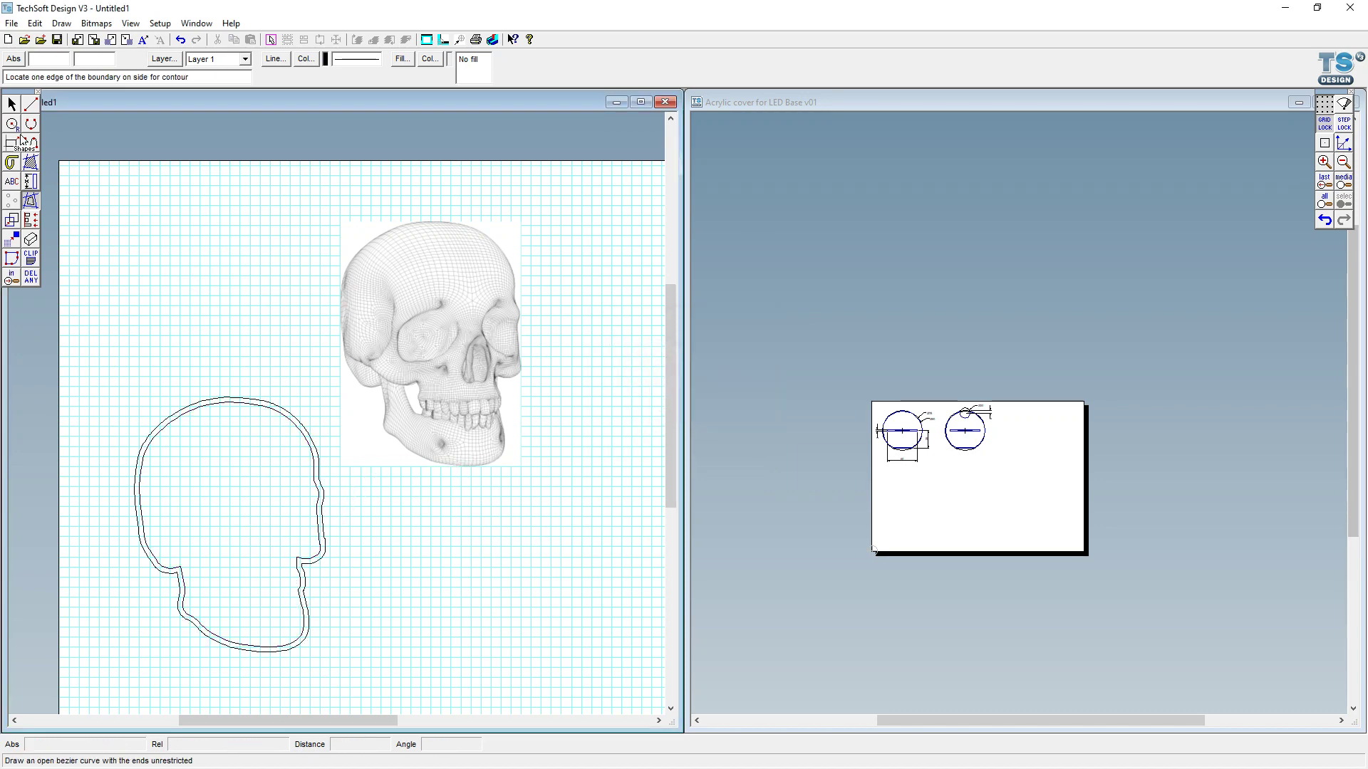
- Place the new contour around the skull bitmap and move the original outline further up-left
left_click(13, 105)
left_click(296, 416)
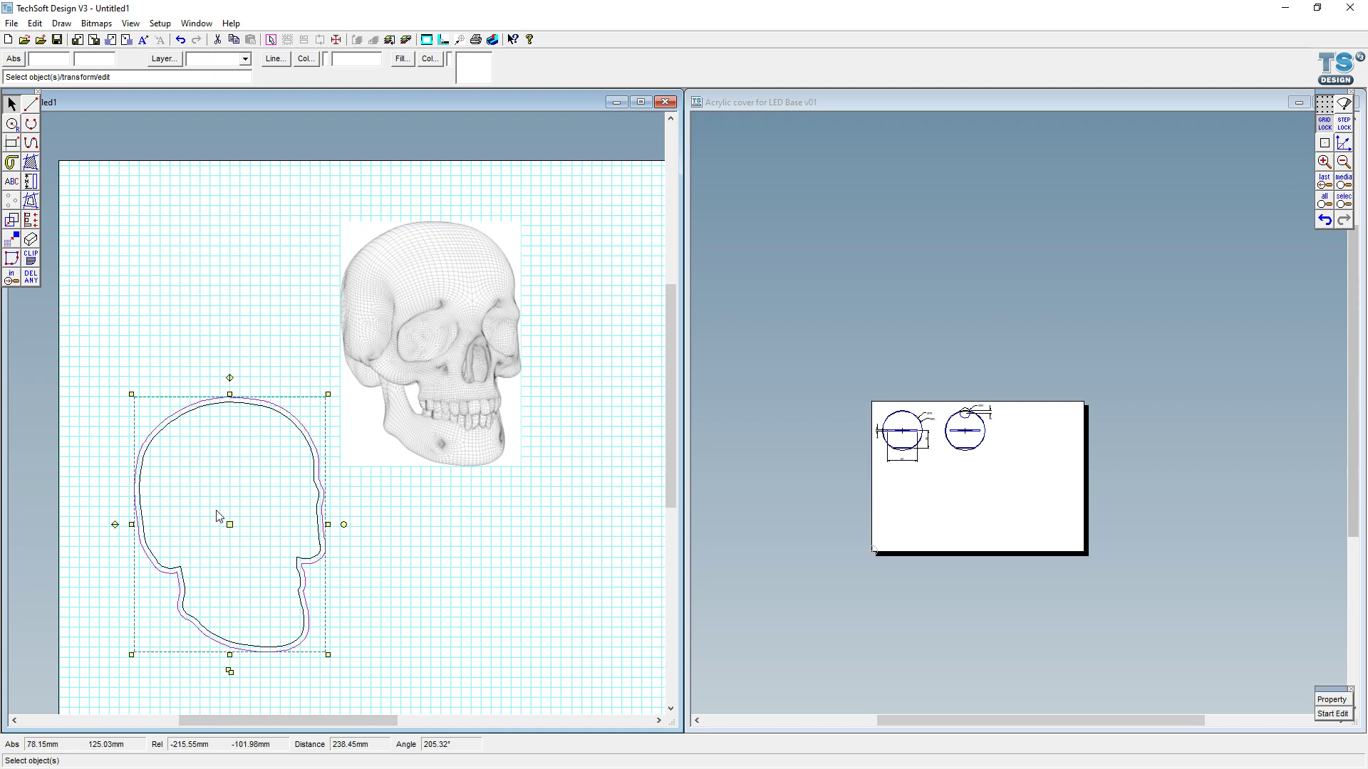
left_click(228, 524)
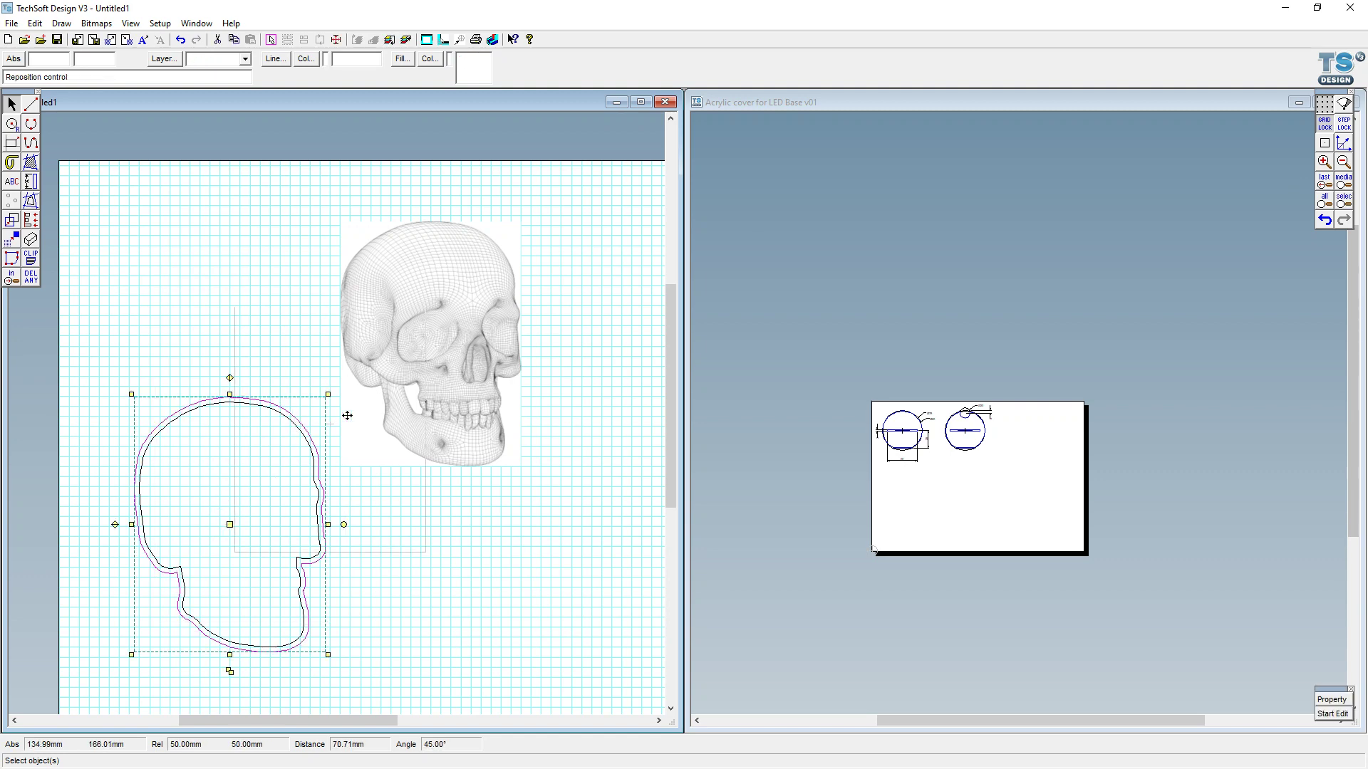
left_click(428, 345)
left_click(370, 515)
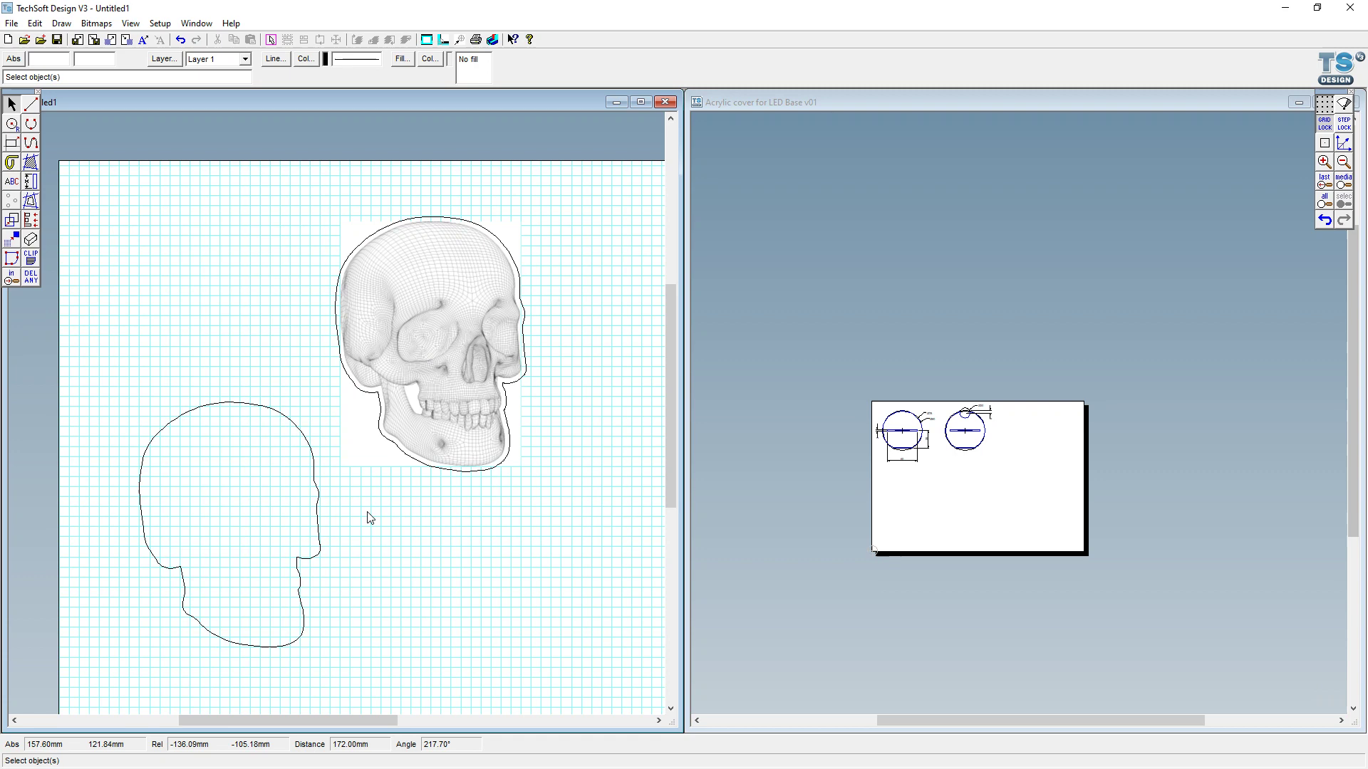
left_click(316, 493)
left_click(229, 525)
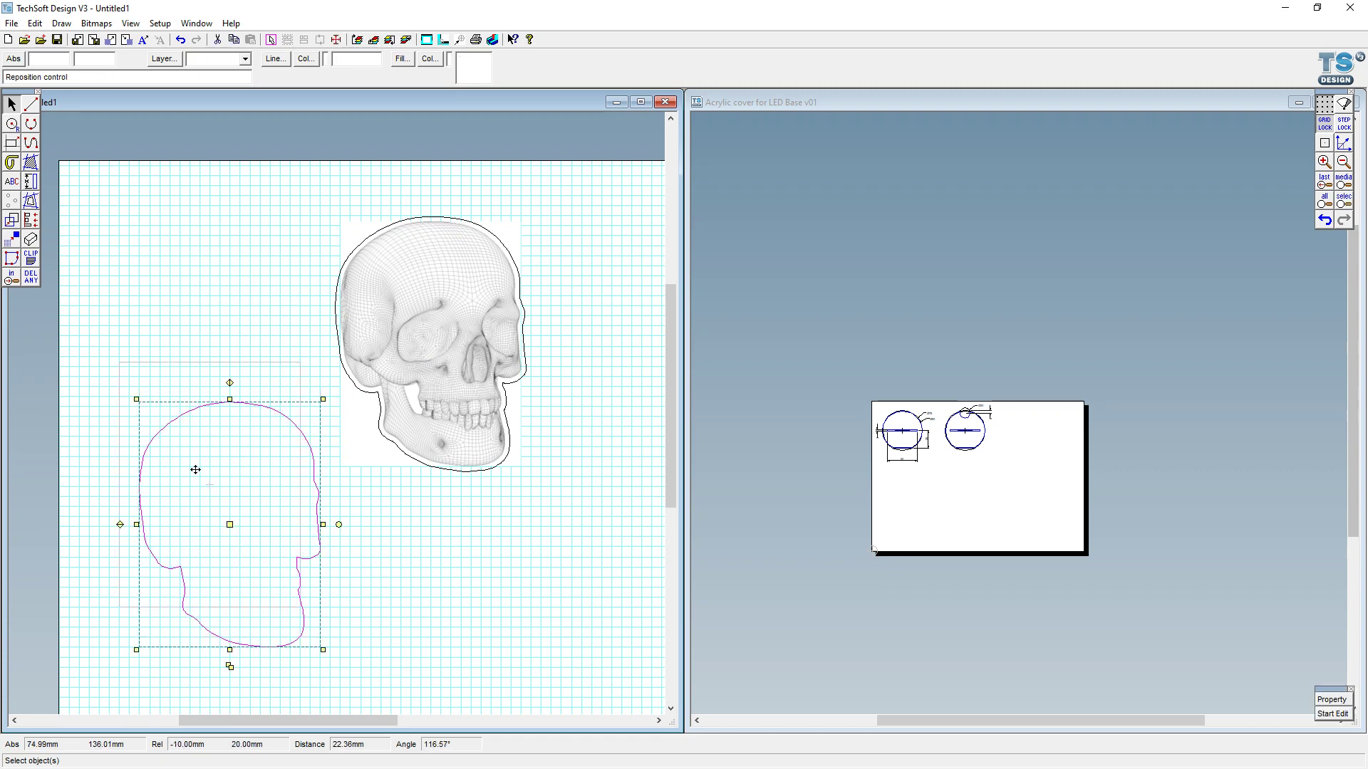
left_click(150, 394)
left_click(443, 565)
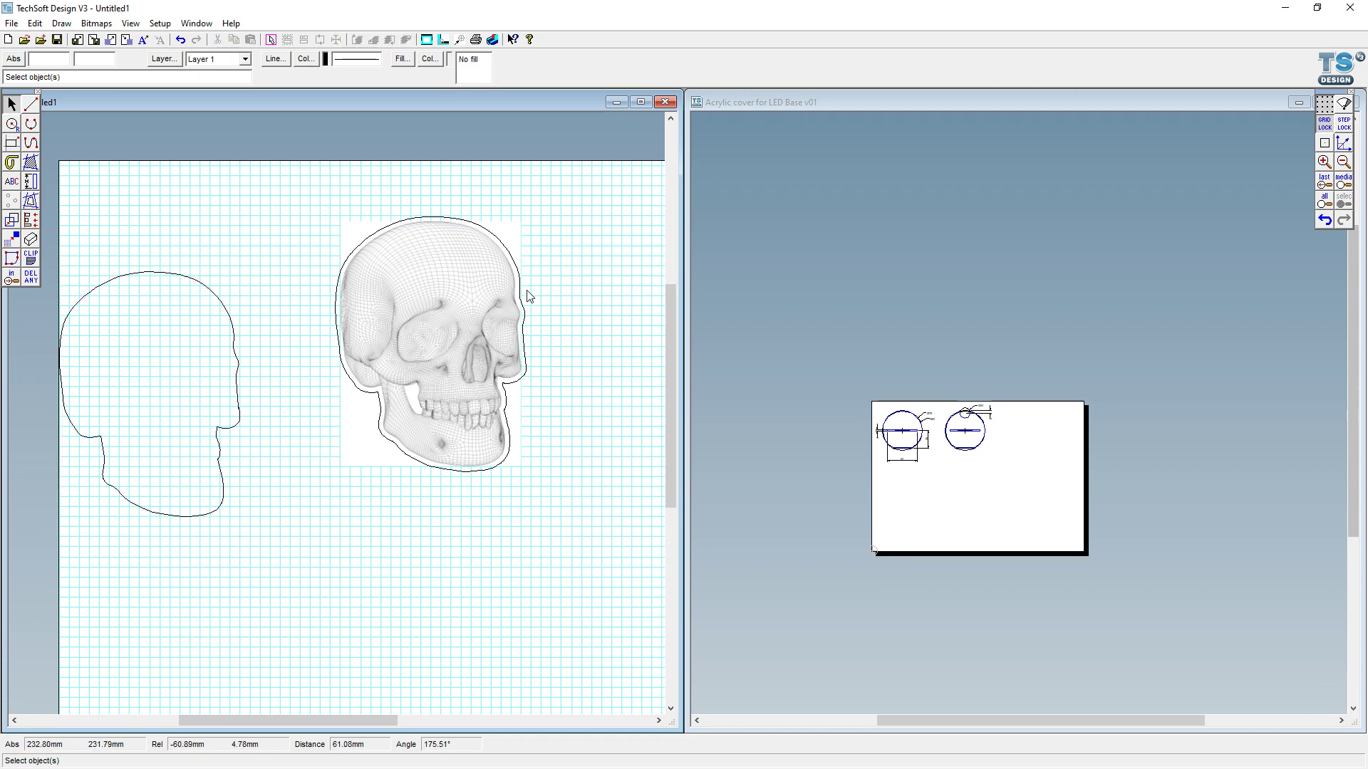
- Create a 1 mm offset contour around the head outline
scroll(488, 232, "up", 1)
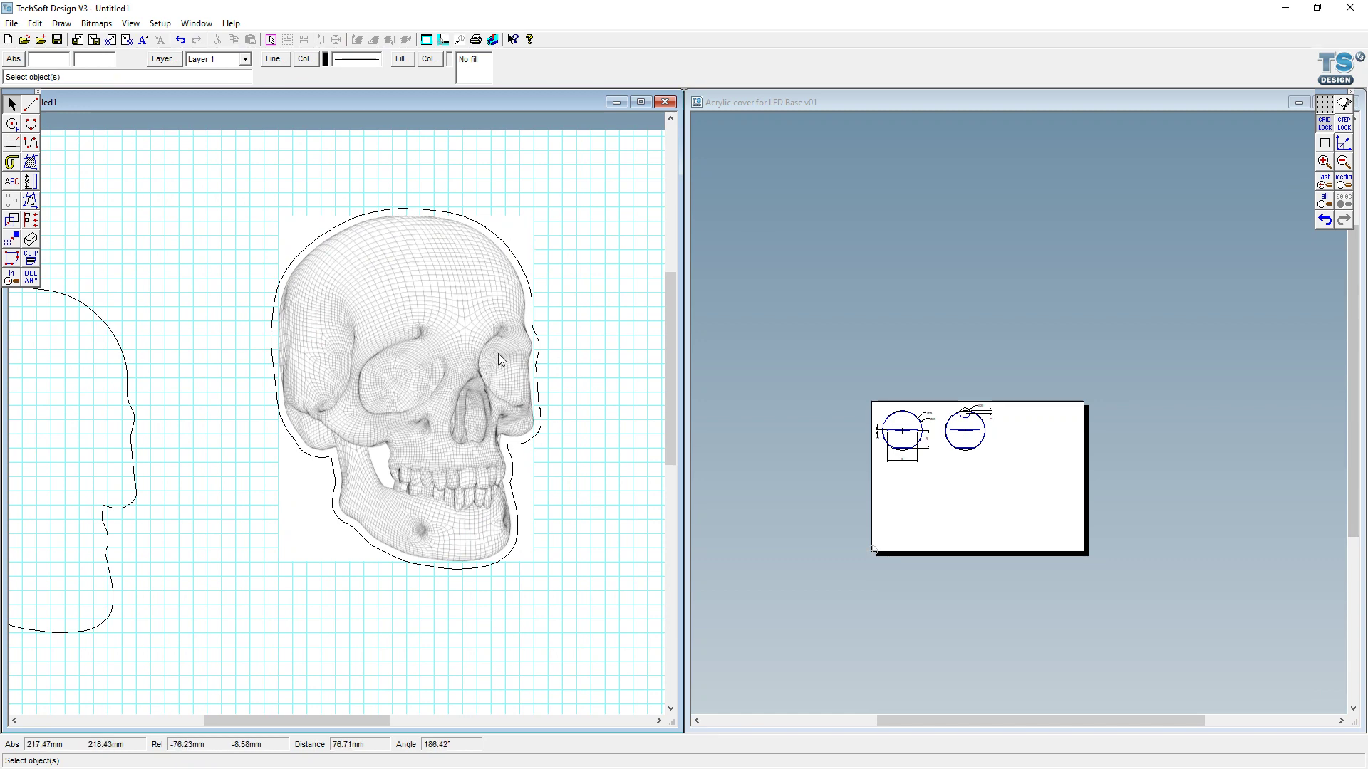
scroll(606, 299, "down", 1)
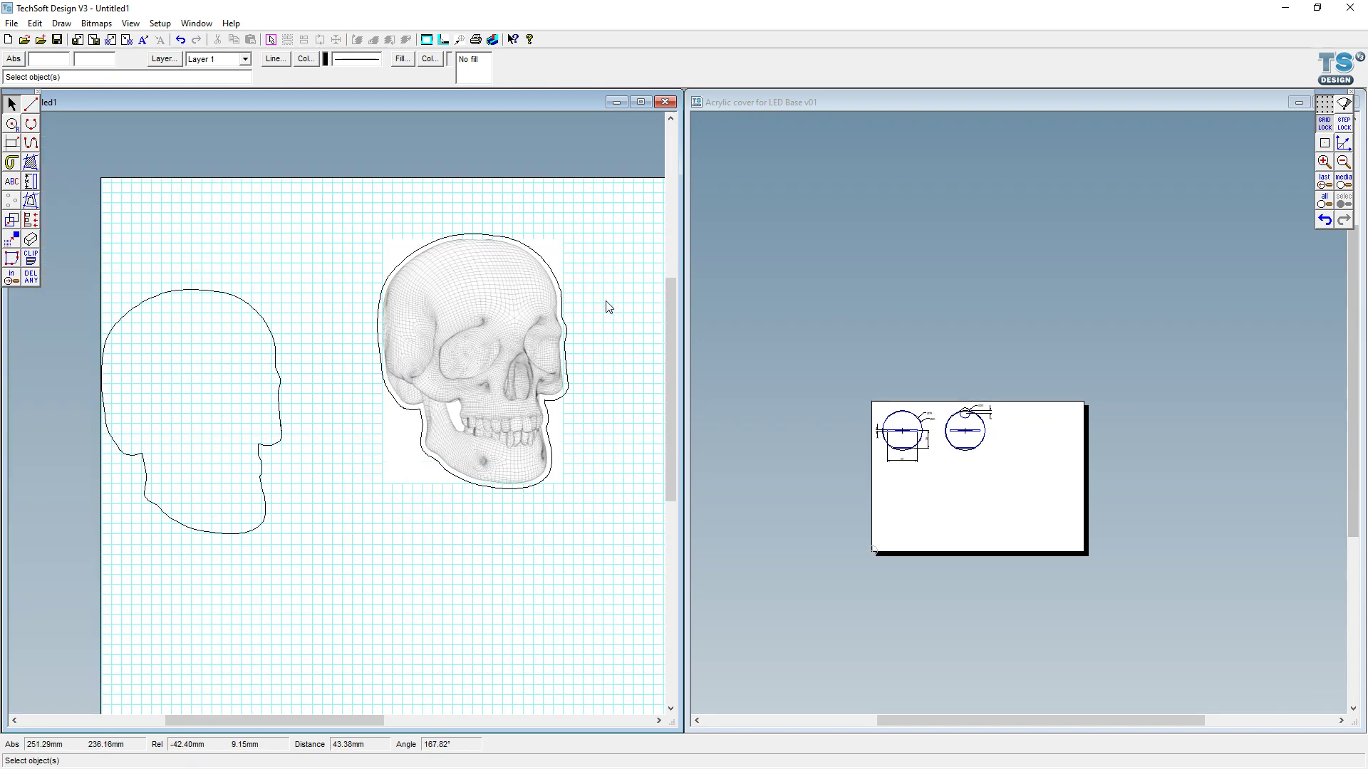
left_click(30, 200)
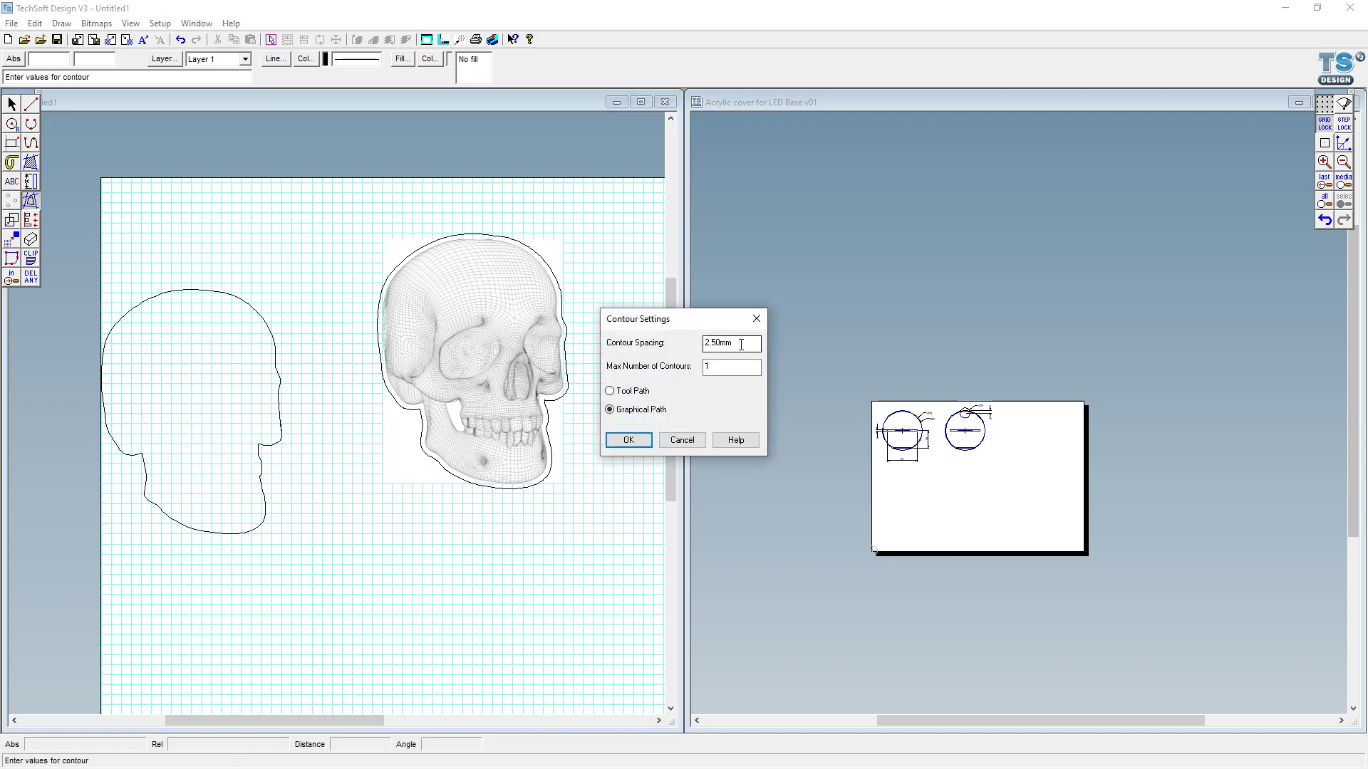
type("1")
left_click(628, 439)
left_click(258, 418)
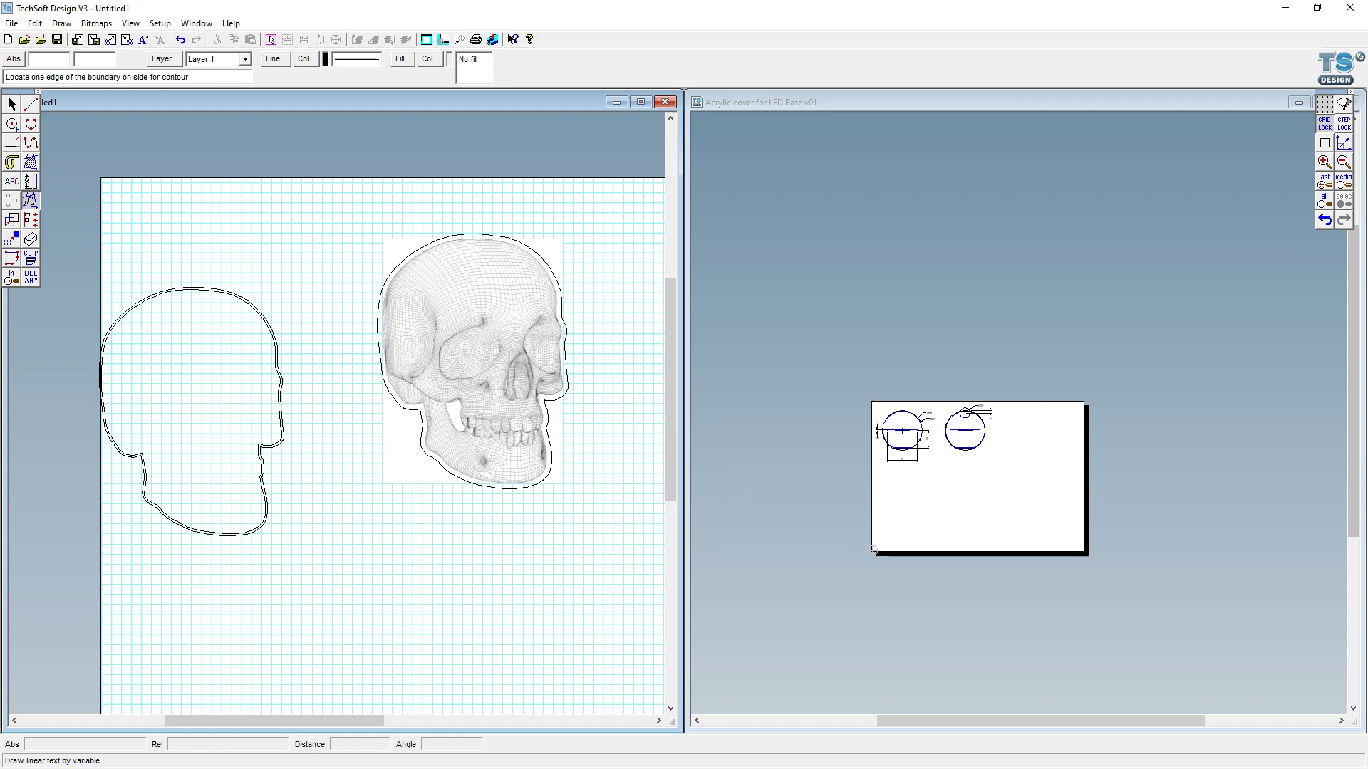
- Delete the skull's old contour and drag the new 1 mm contour onto the skull image
left_click(11, 104)
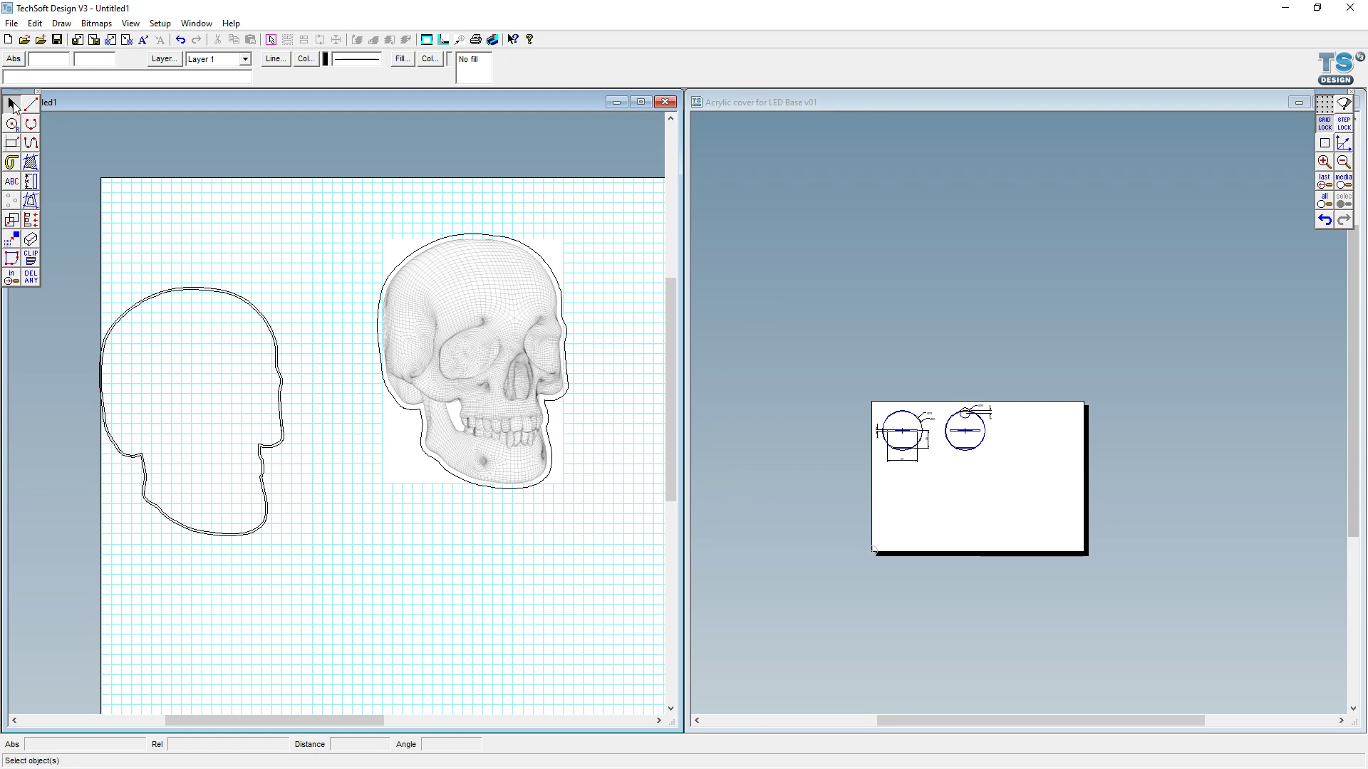
left_click(469, 235)
key("Delete")
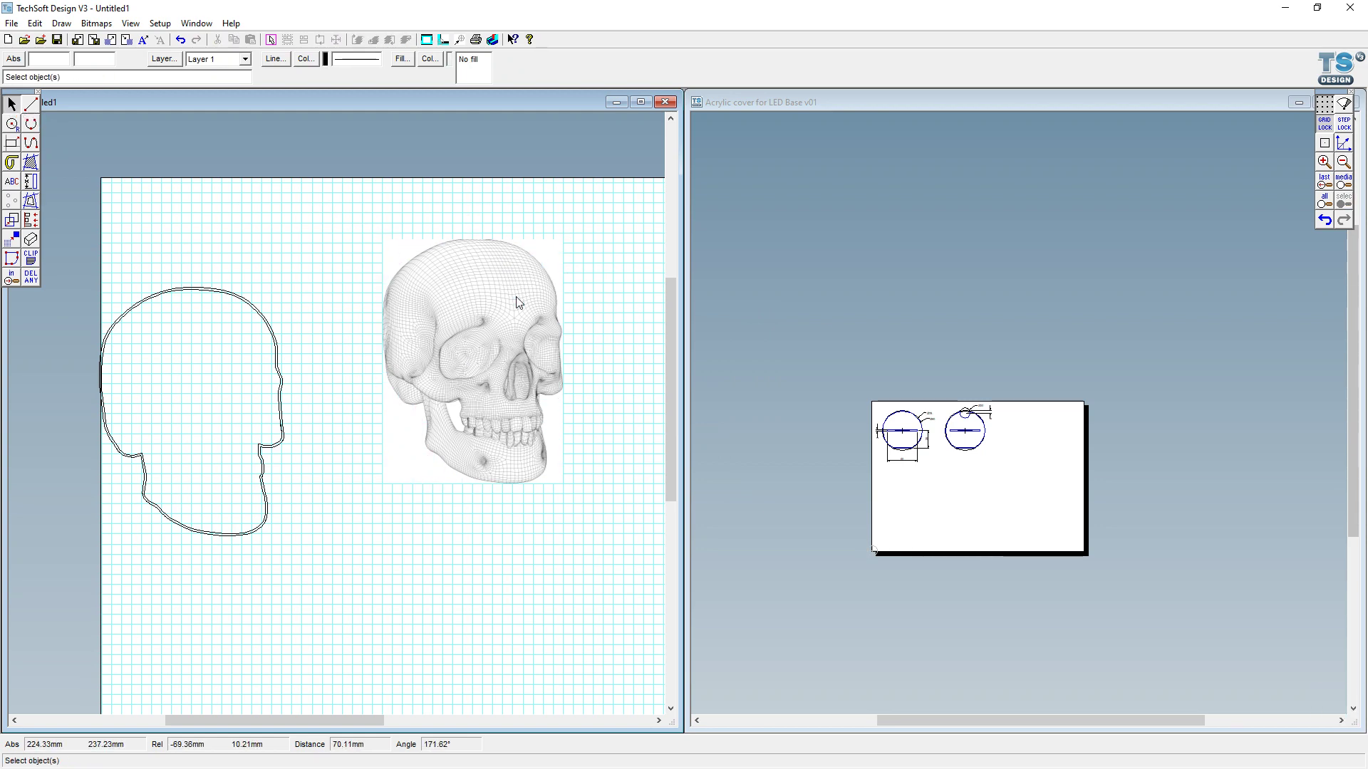
left_click(271, 324)
left_click_drag(191, 410, 471, 363)
left_click(534, 526)
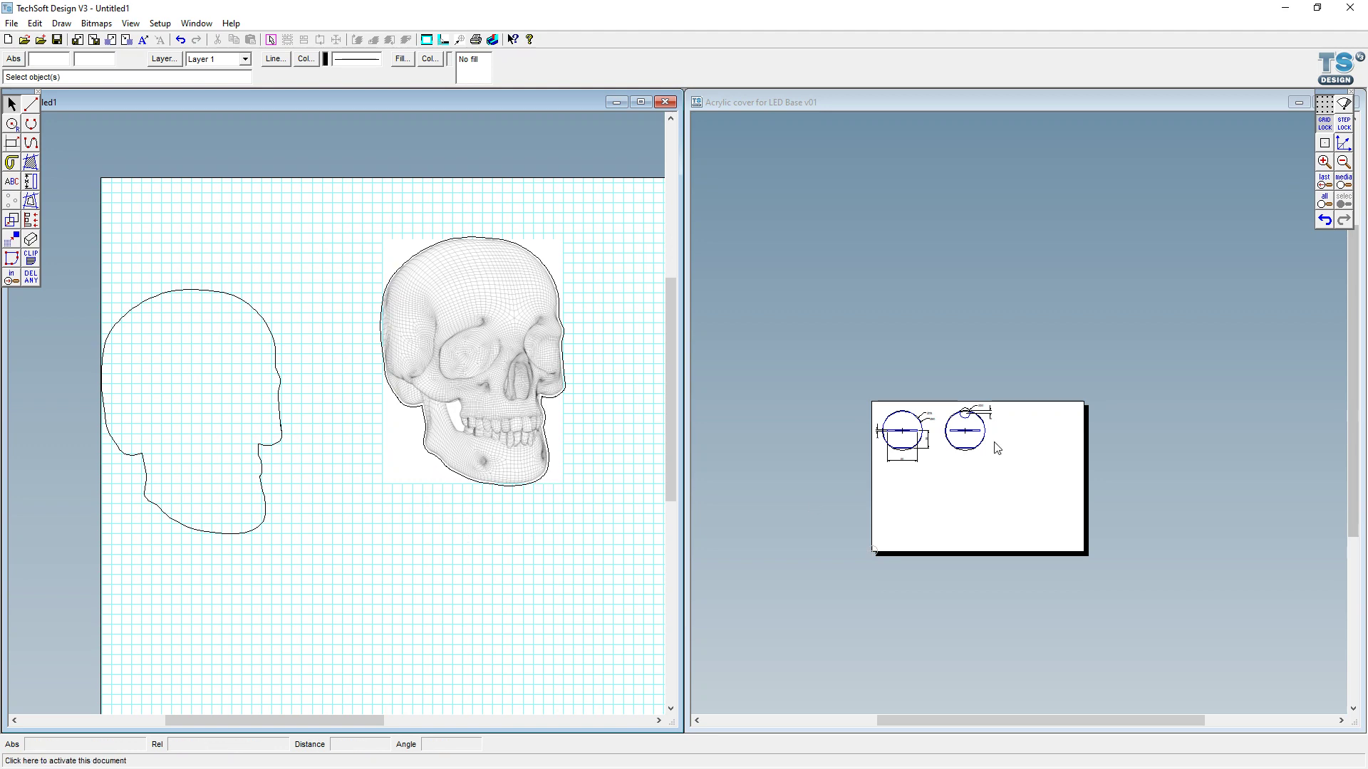
- Draw a tall rectangle from below the skull up over its jaw and select it
scroll(993, 446, "up", 3)
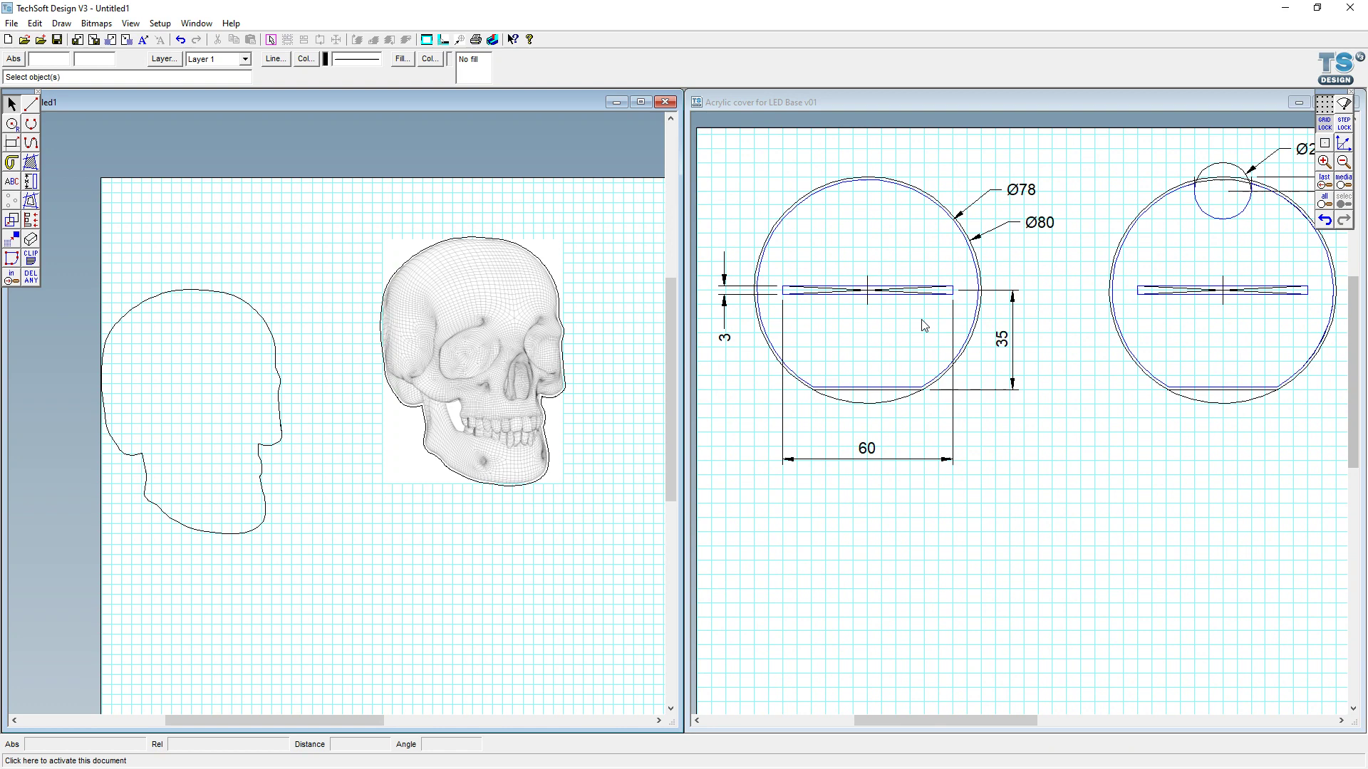
left_click(10, 144)
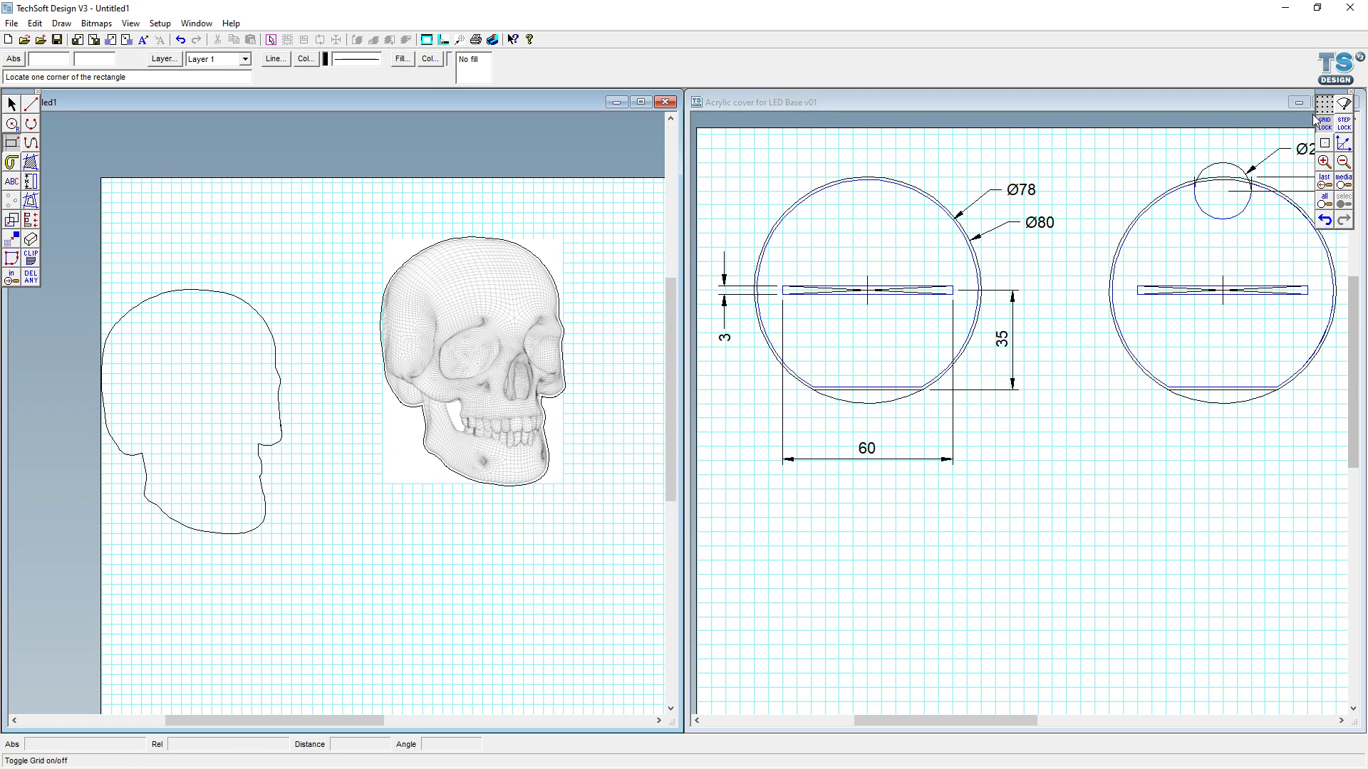
left_click(442, 574)
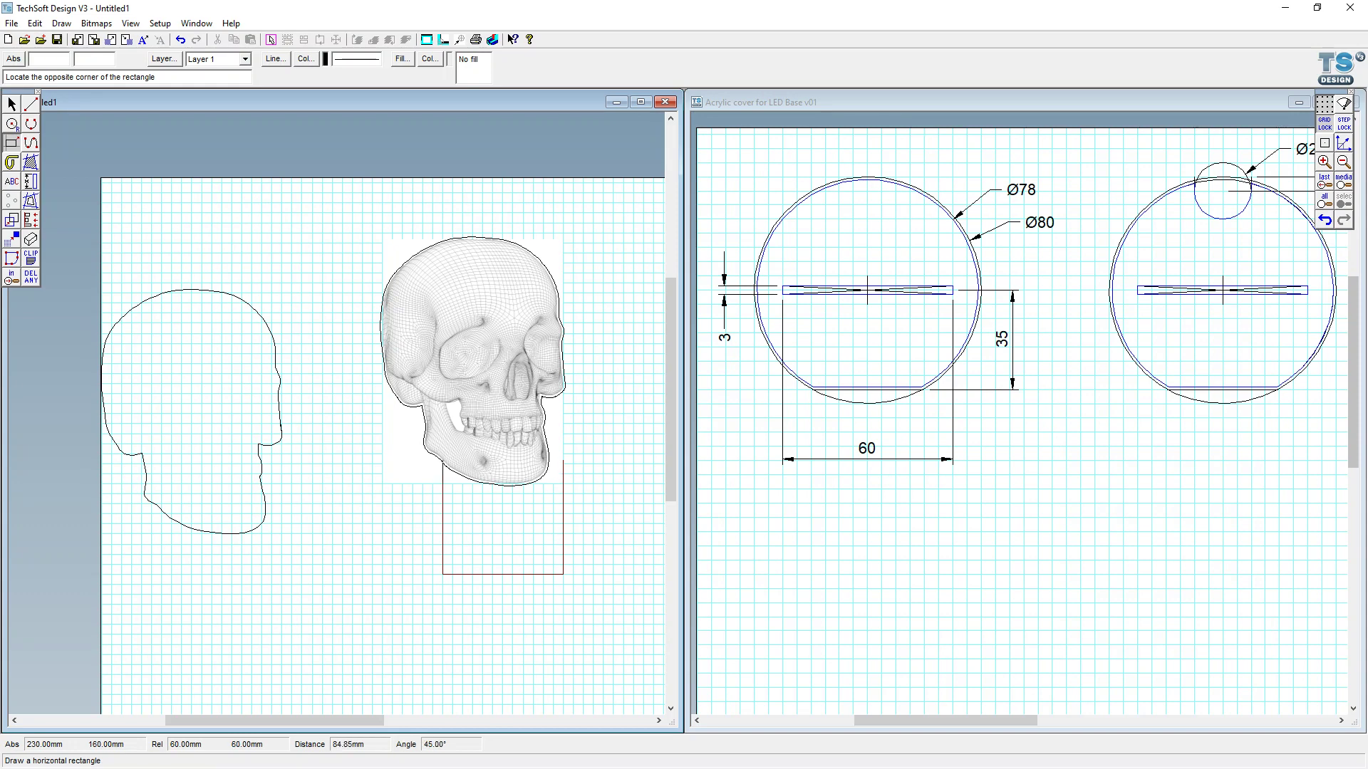
left_click(563, 424)
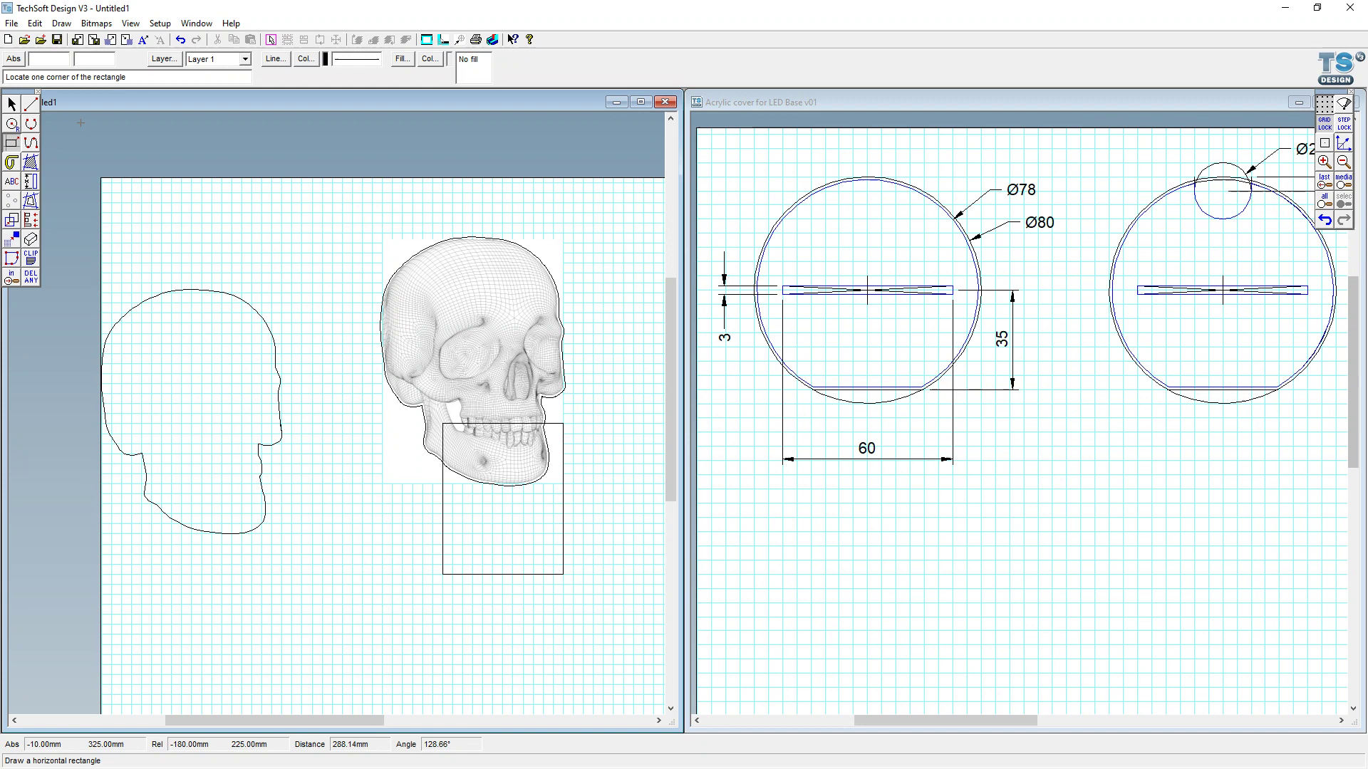
key("Escape")
left_click(501, 531)
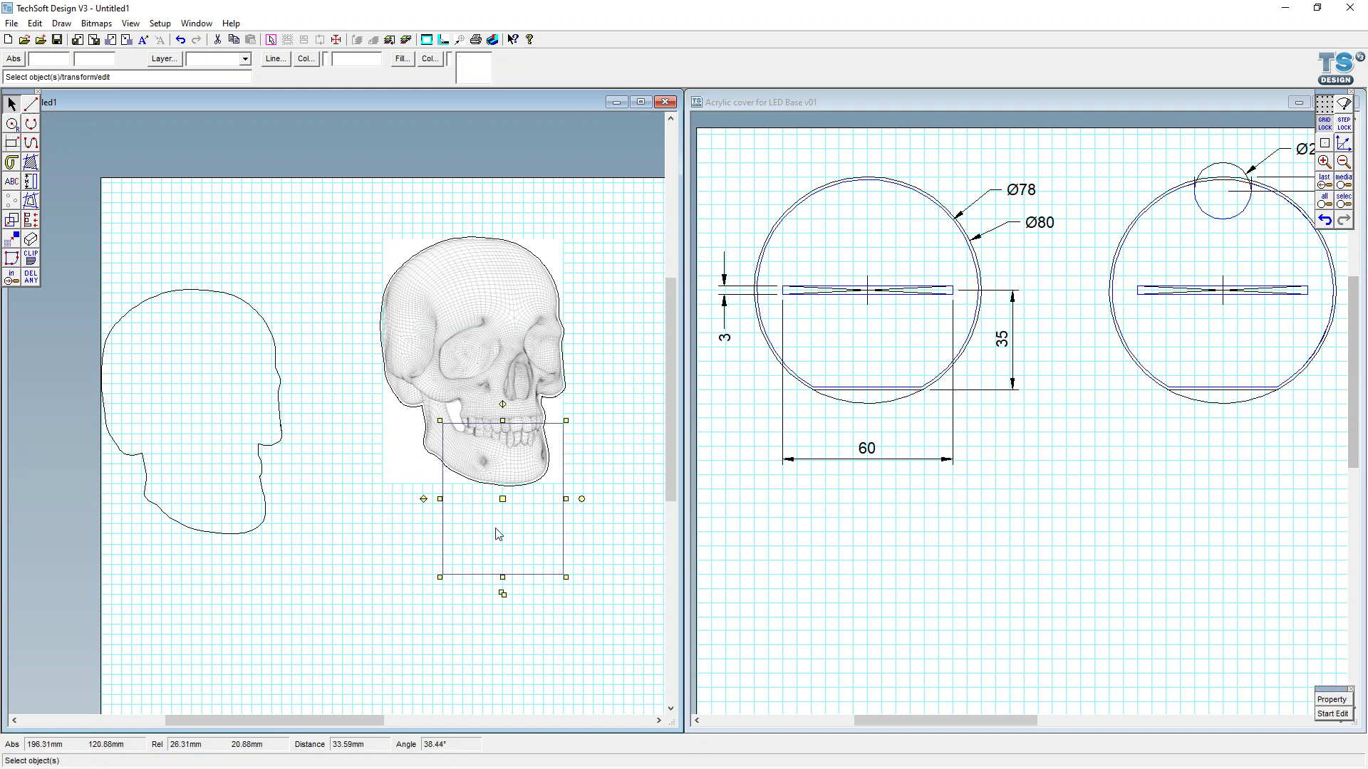
- Move the rectangle up under the skull and nudge it left to centre it on the jaw
left_click_drag(502, 498, 481, 453)
scroll(482, 451, "up", 4)
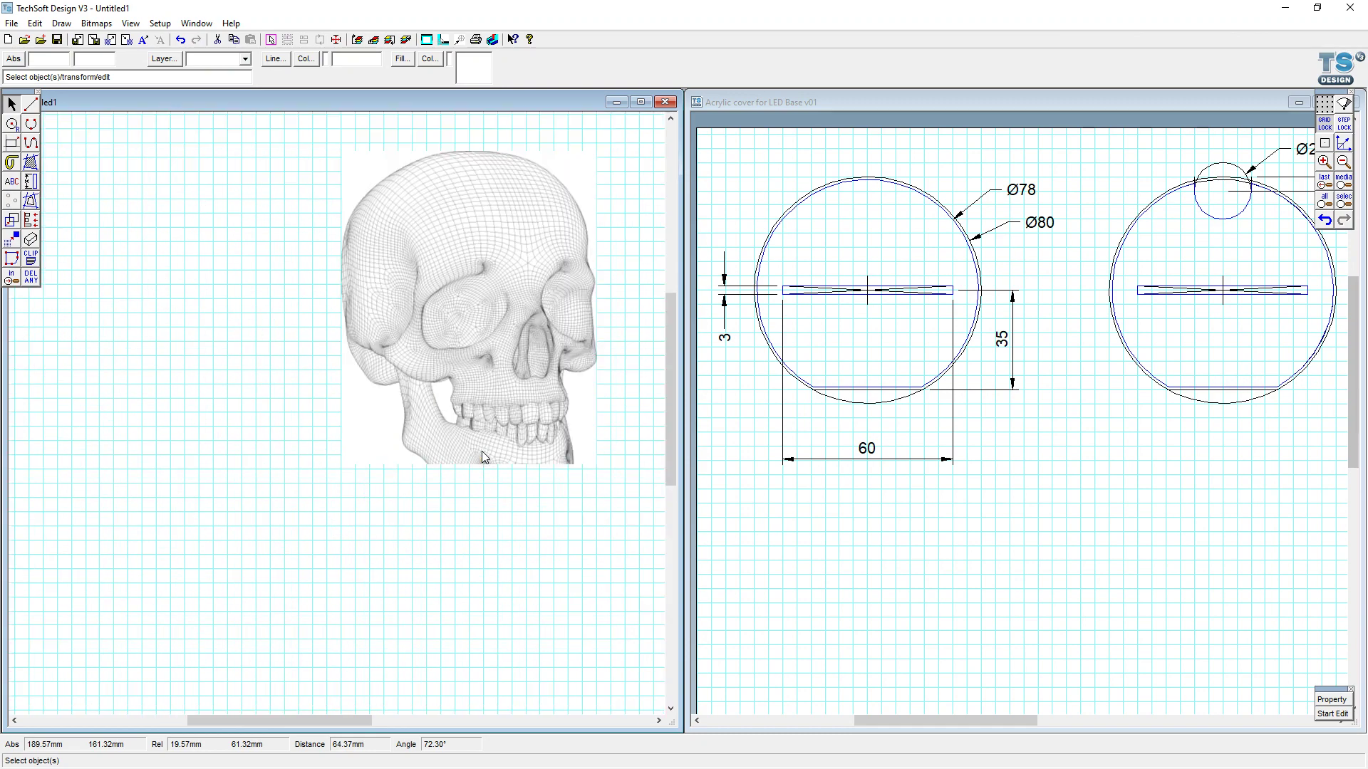
scroll(481, 451, "down", 2)
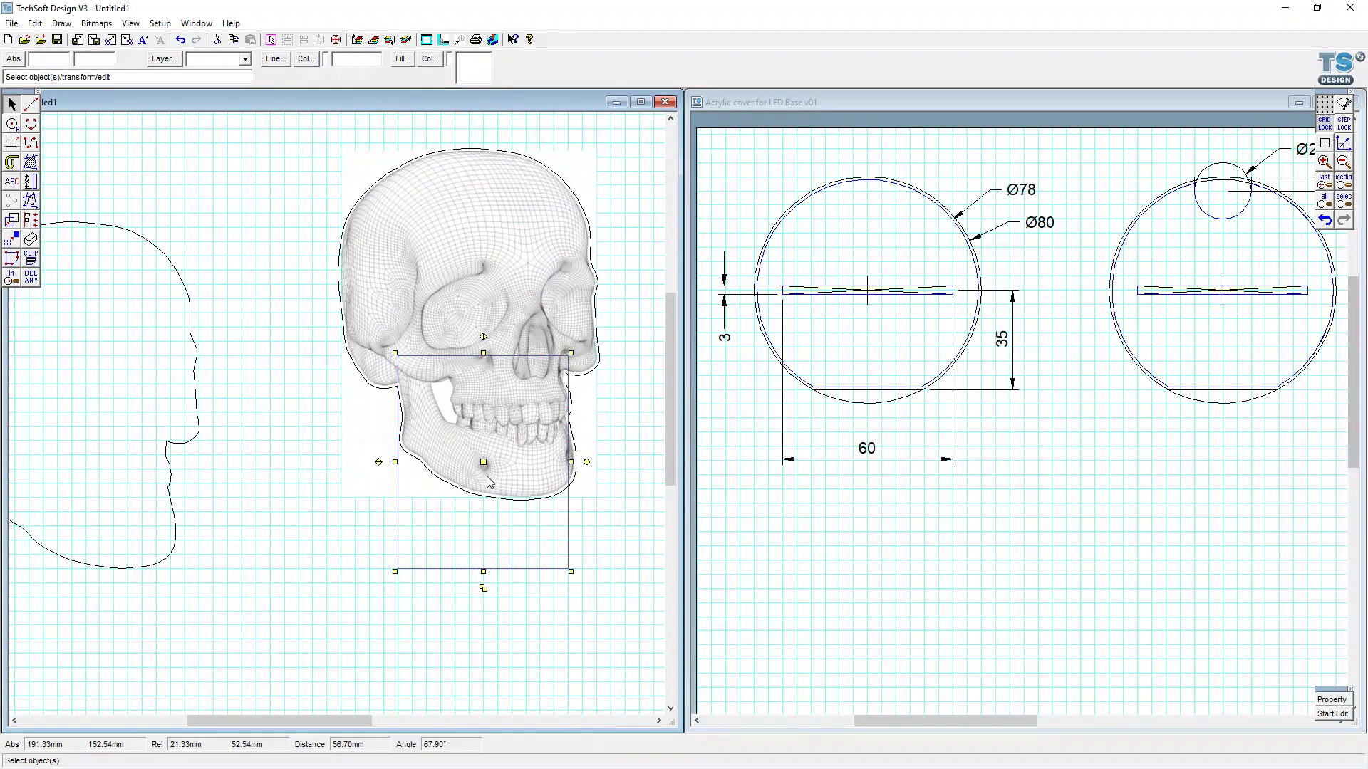
scroll(487, 479, "up", 2)
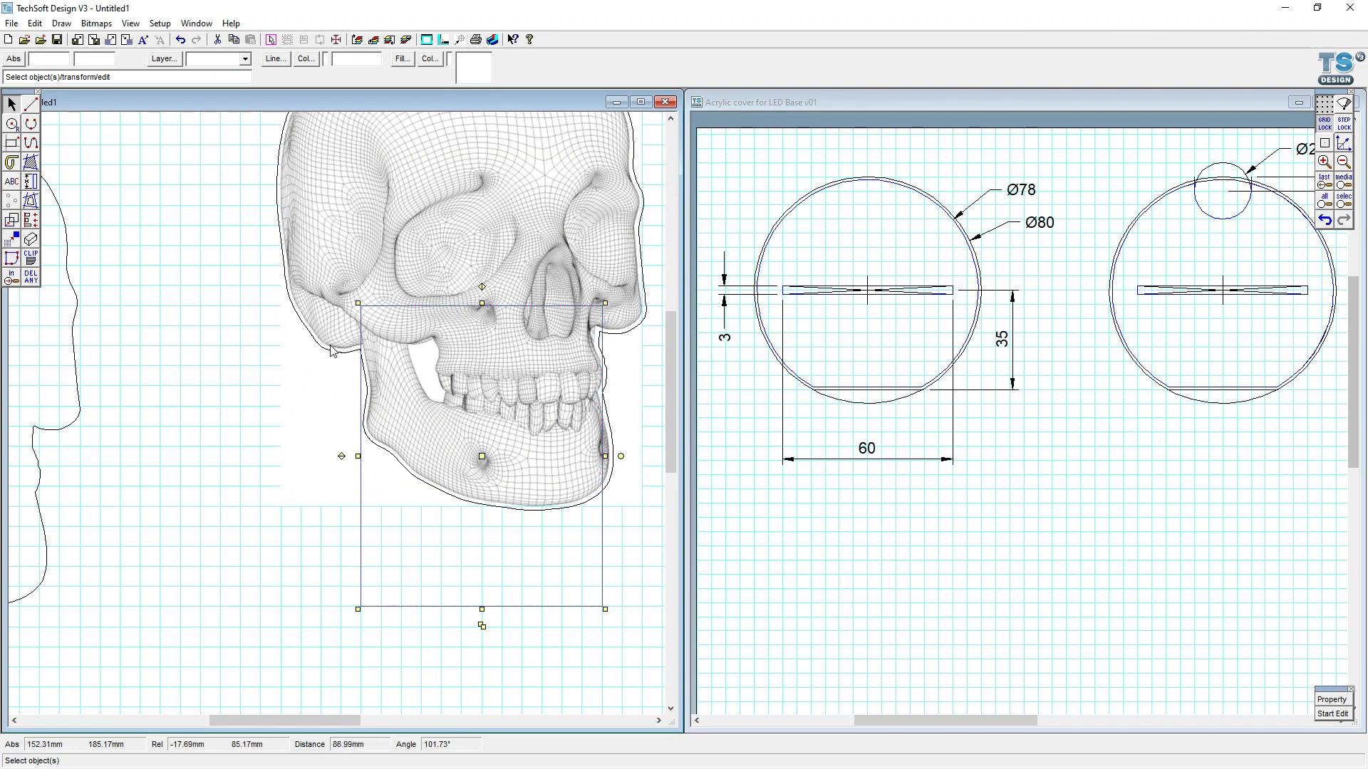
scroll(494, 513, "down", 1)
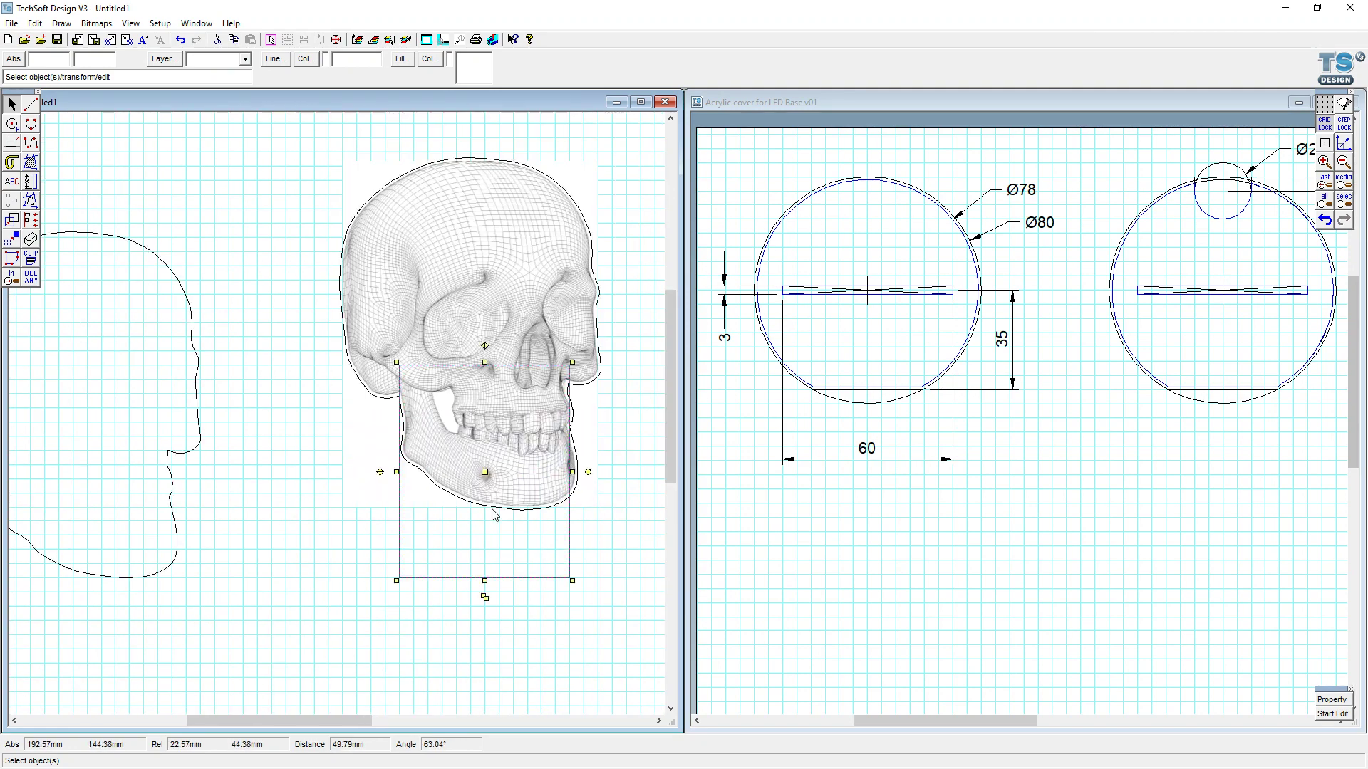
left_click(485, 472)
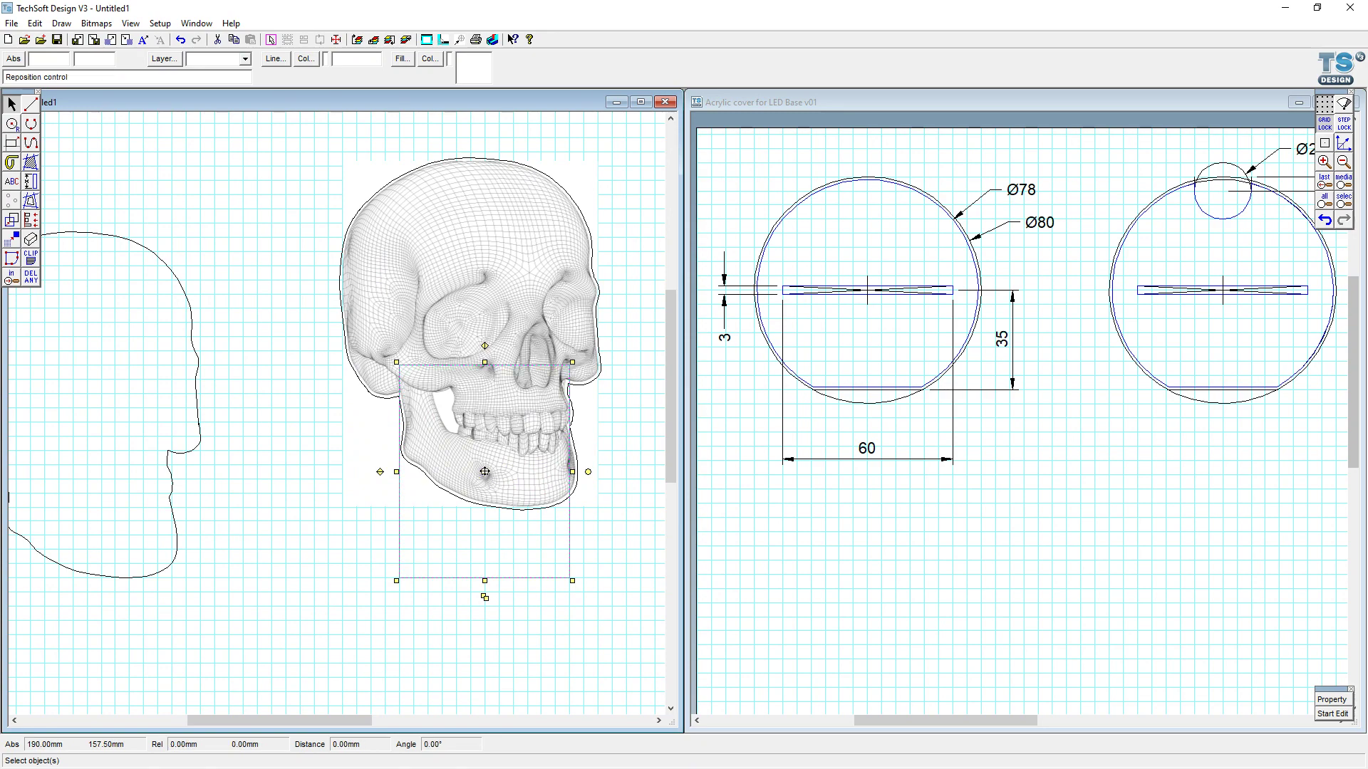
left_click(471, 468)
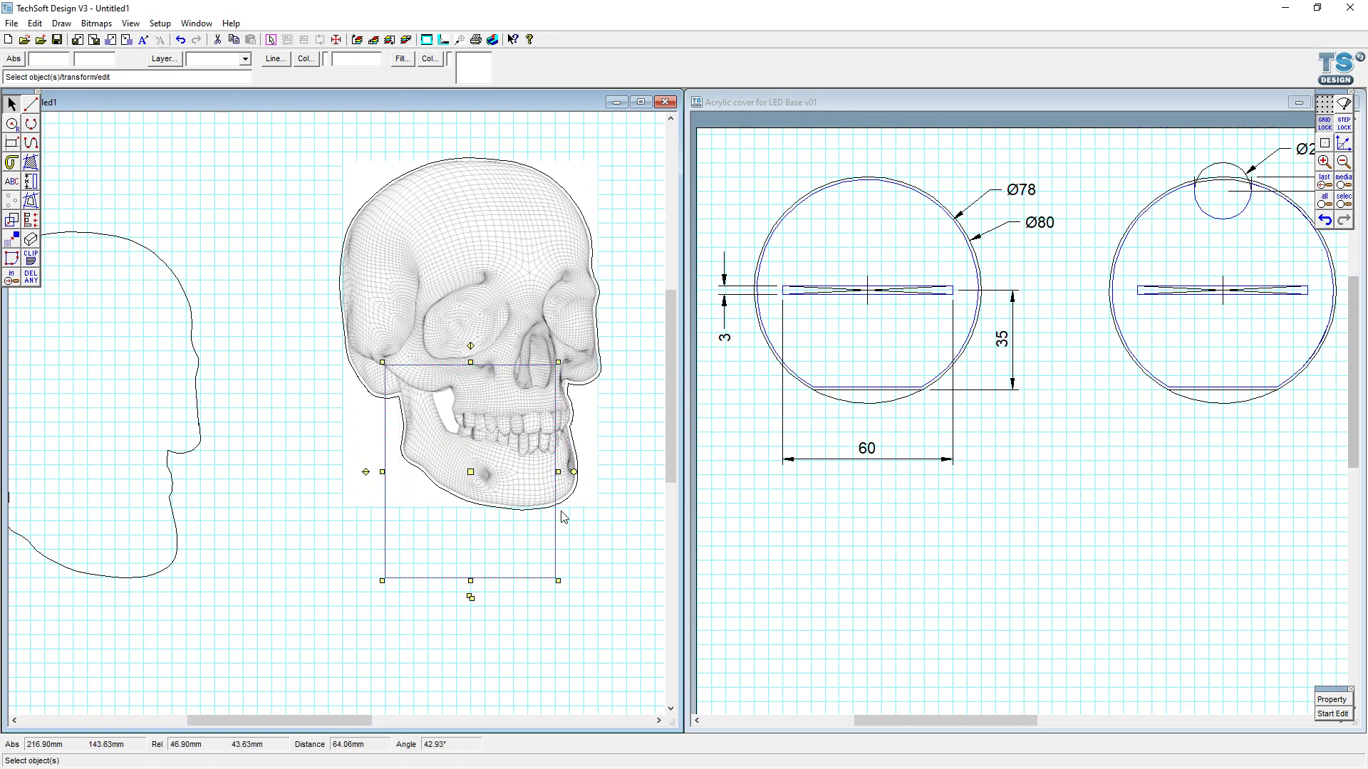
scroll(581, 527, "up", 1)
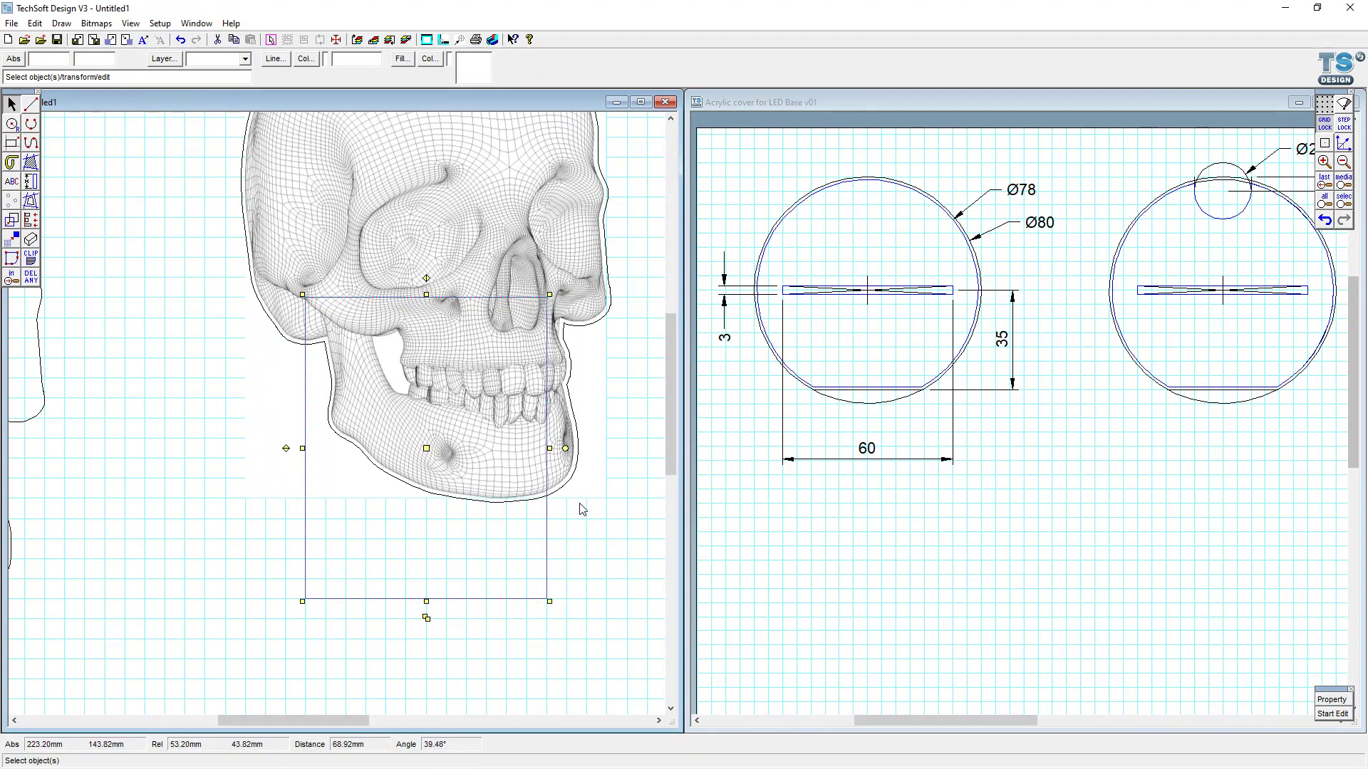
scroll(606, 511, "down", 1)
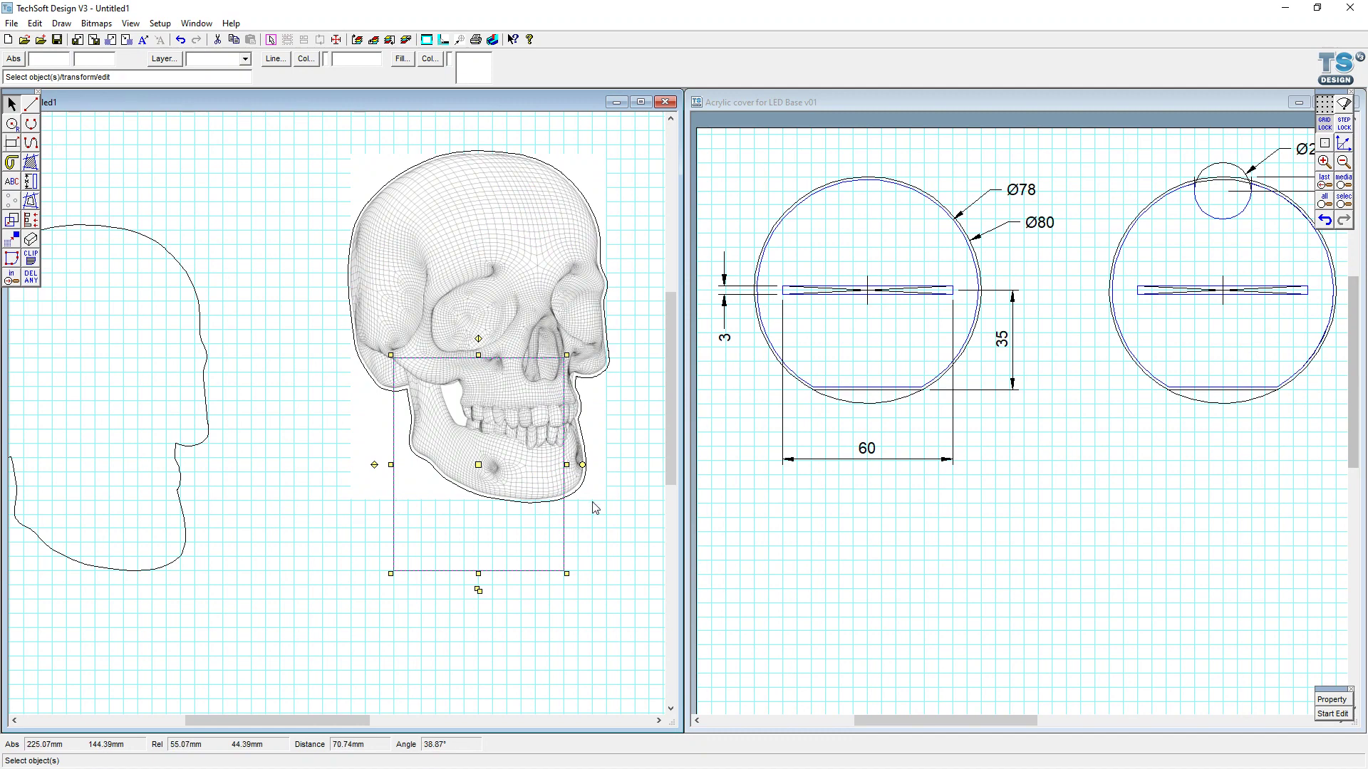
- Add a 90 mm parallel dimension across the skull's width and start a 15 mm one at the rectangle
left_click(30, 181)
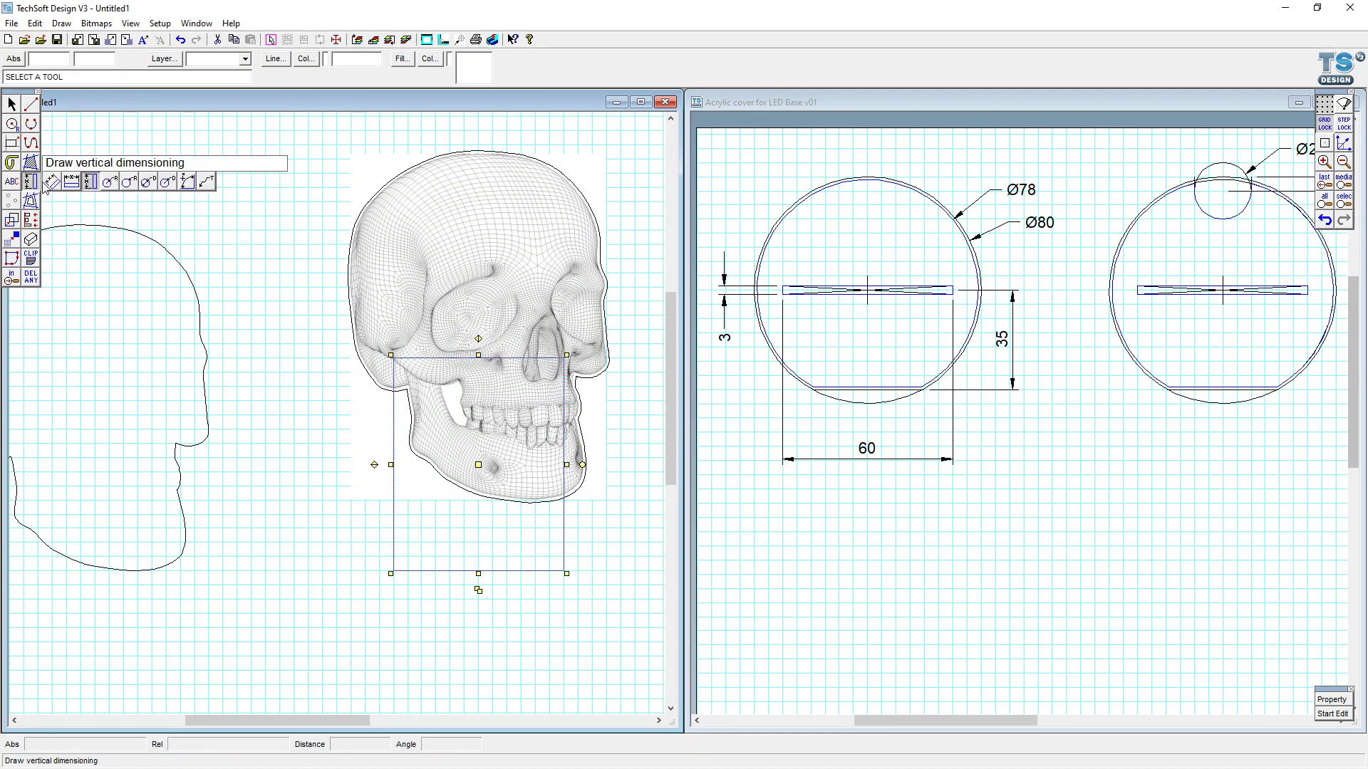
left_click(51, 184)
left_click(351, 500)
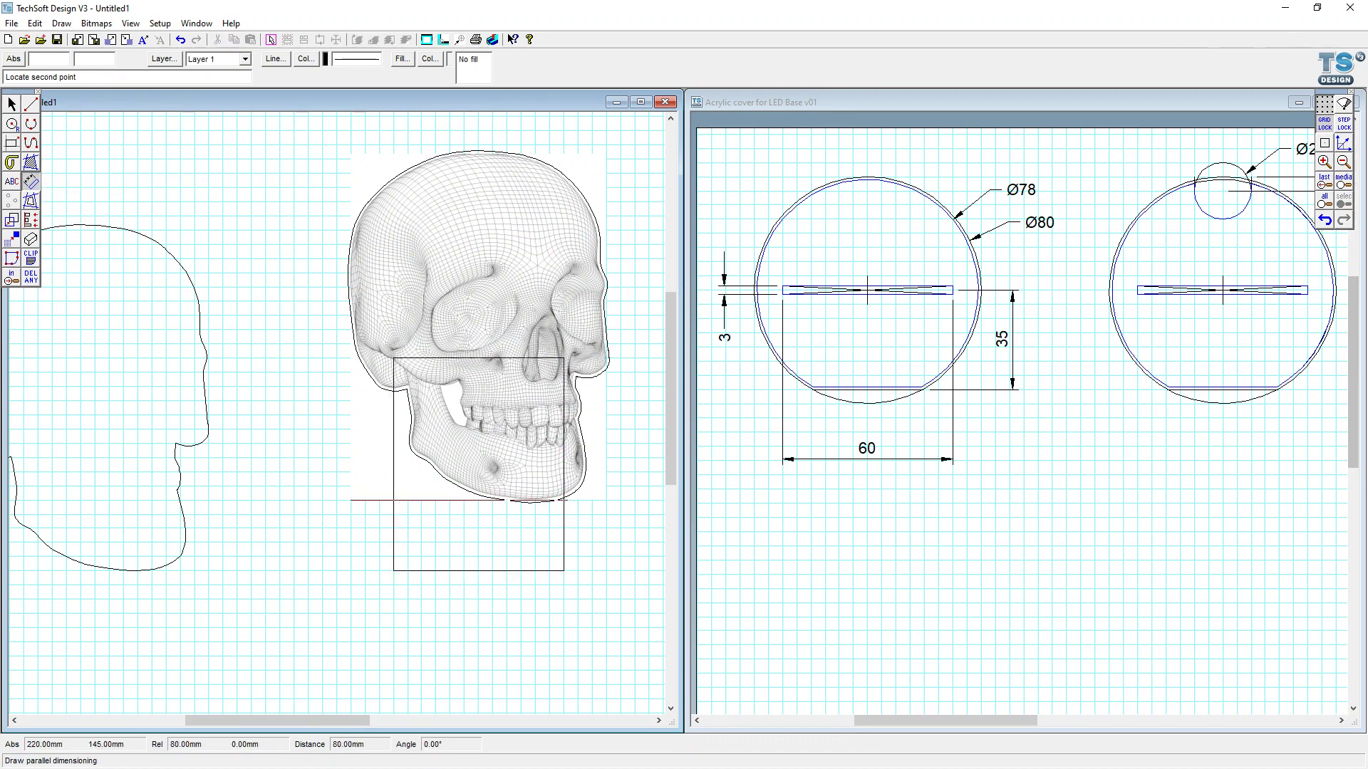
left_click(508, 670)
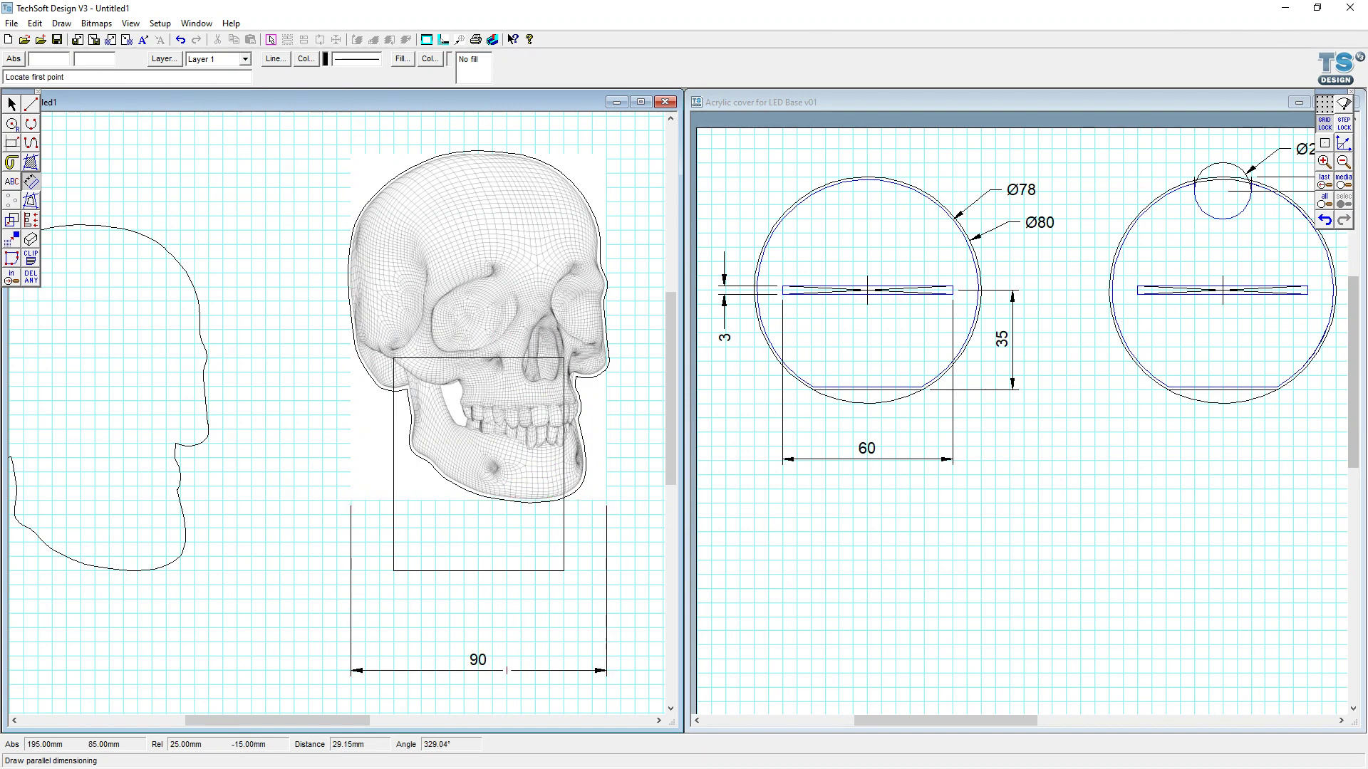
left_click(393, 571)
left_click(350, 570)
- Place the 15 mm dimension line, then select the rectangle and raise it slightly
left_click(372, 627)
left_click(11, 104)
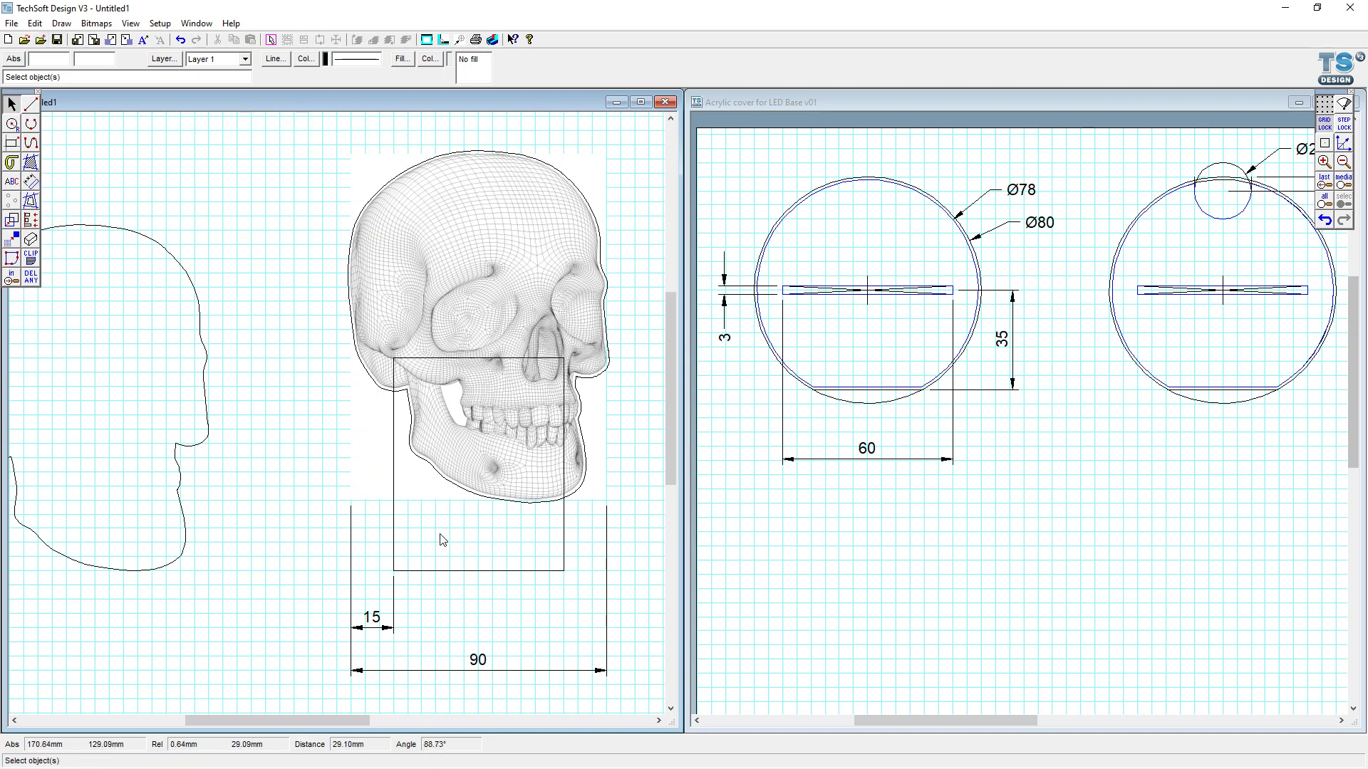
left_click(461, 571)
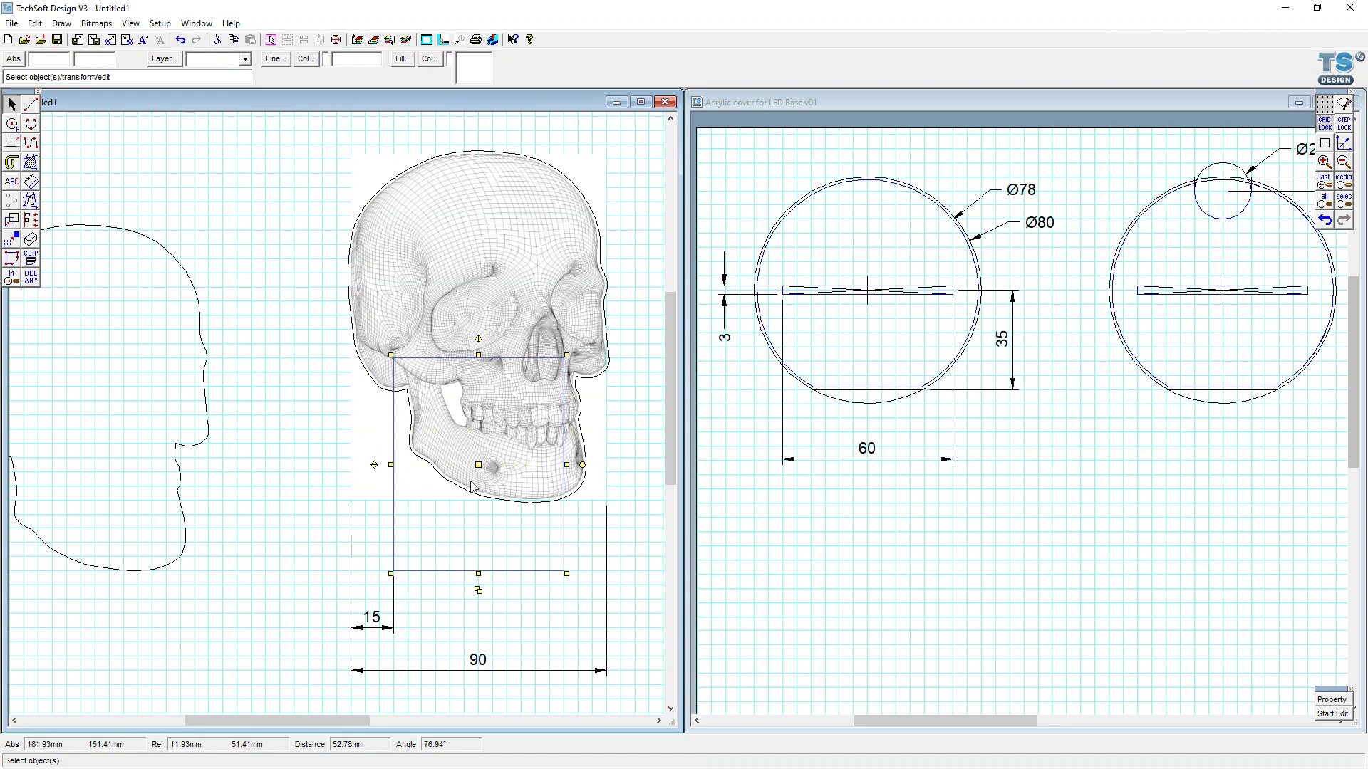
left_click_drag(478, 464, 478, 436)
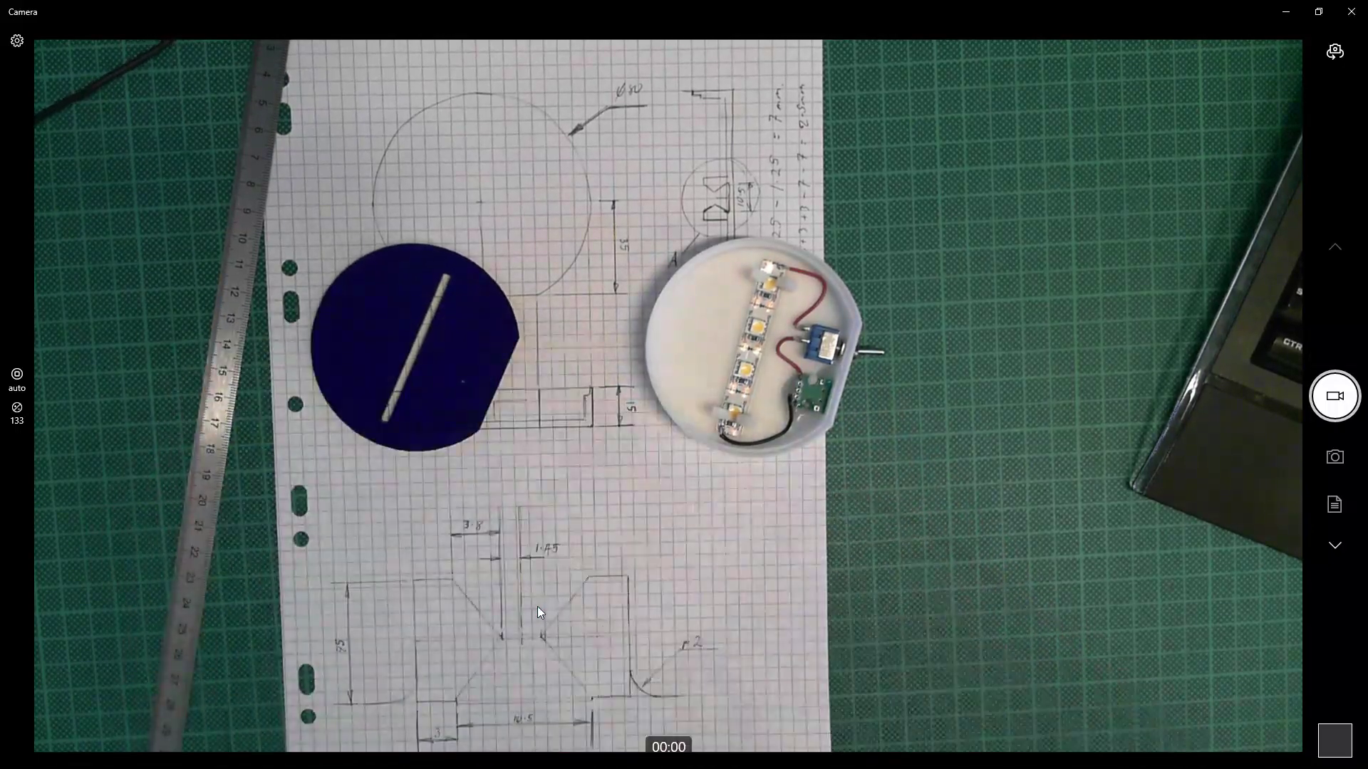
- Set the grid step spacing to 2.5 mm in X and Y and lower the rectangle's bottom edge slightly
key("alt+Tab")
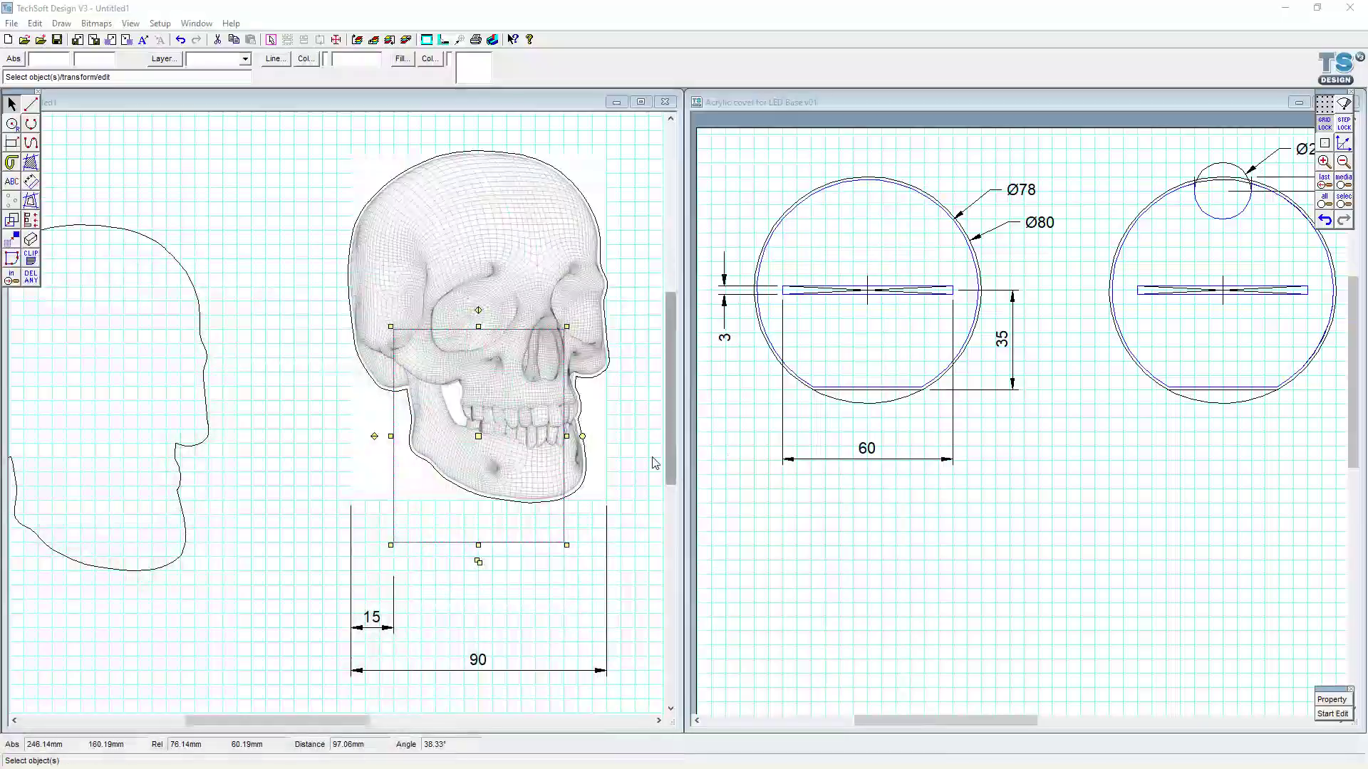
scroll(490, 539, "up", 1)
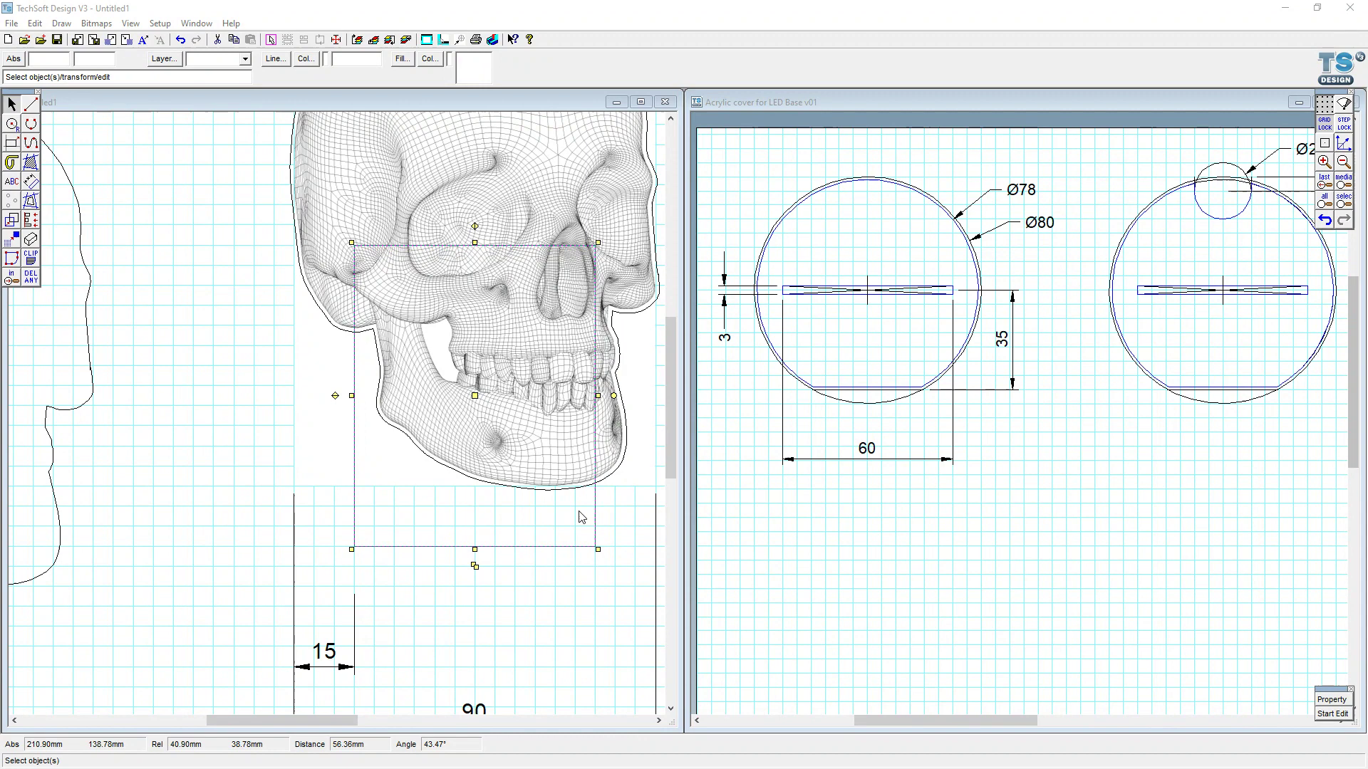
right_click(1344, 126)
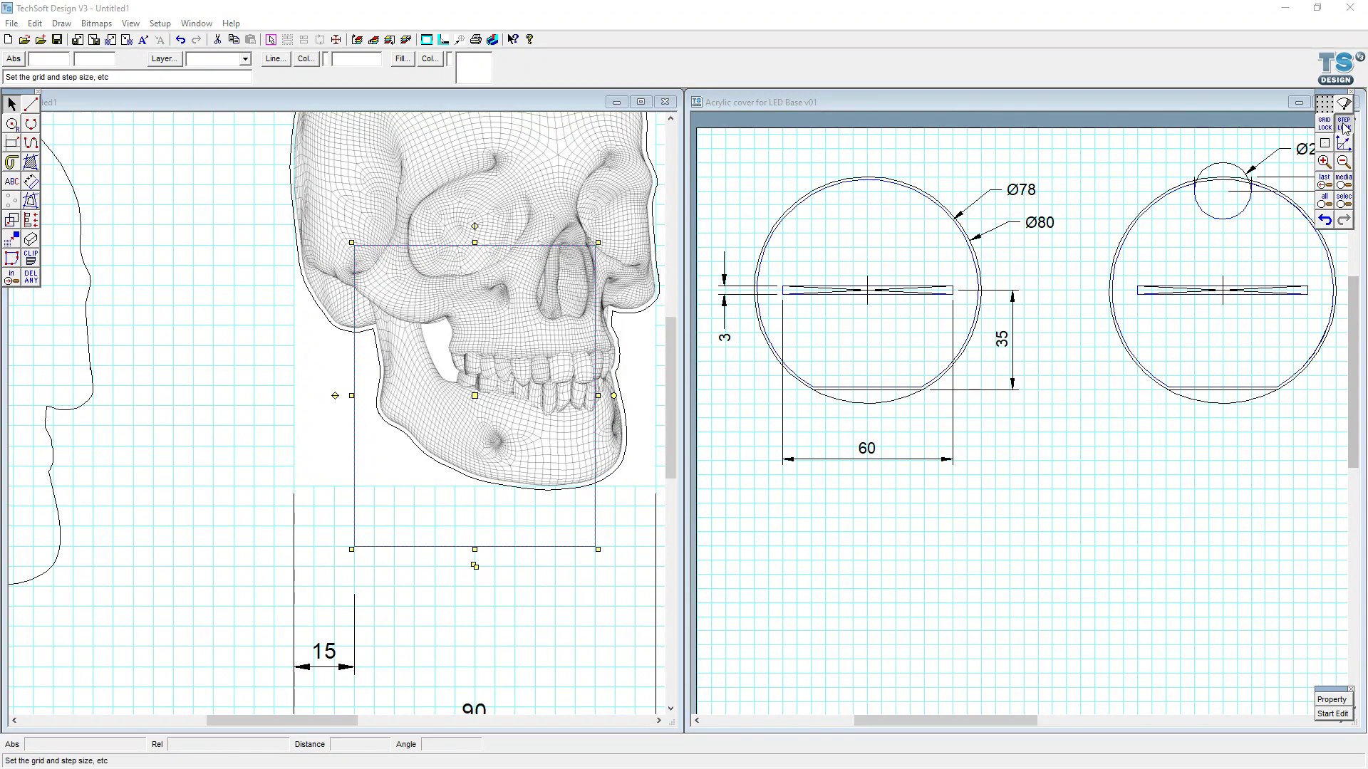
double_click(641, 310)
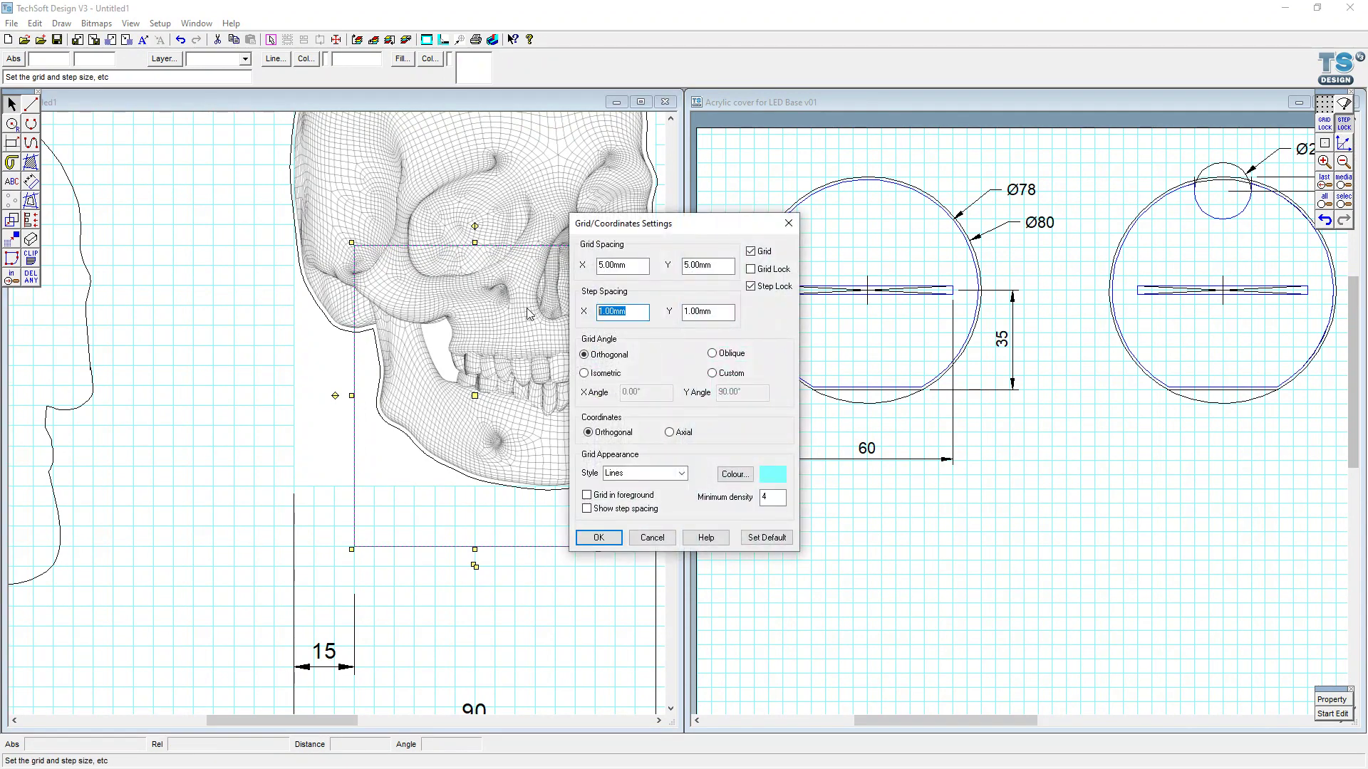
type("2.5")
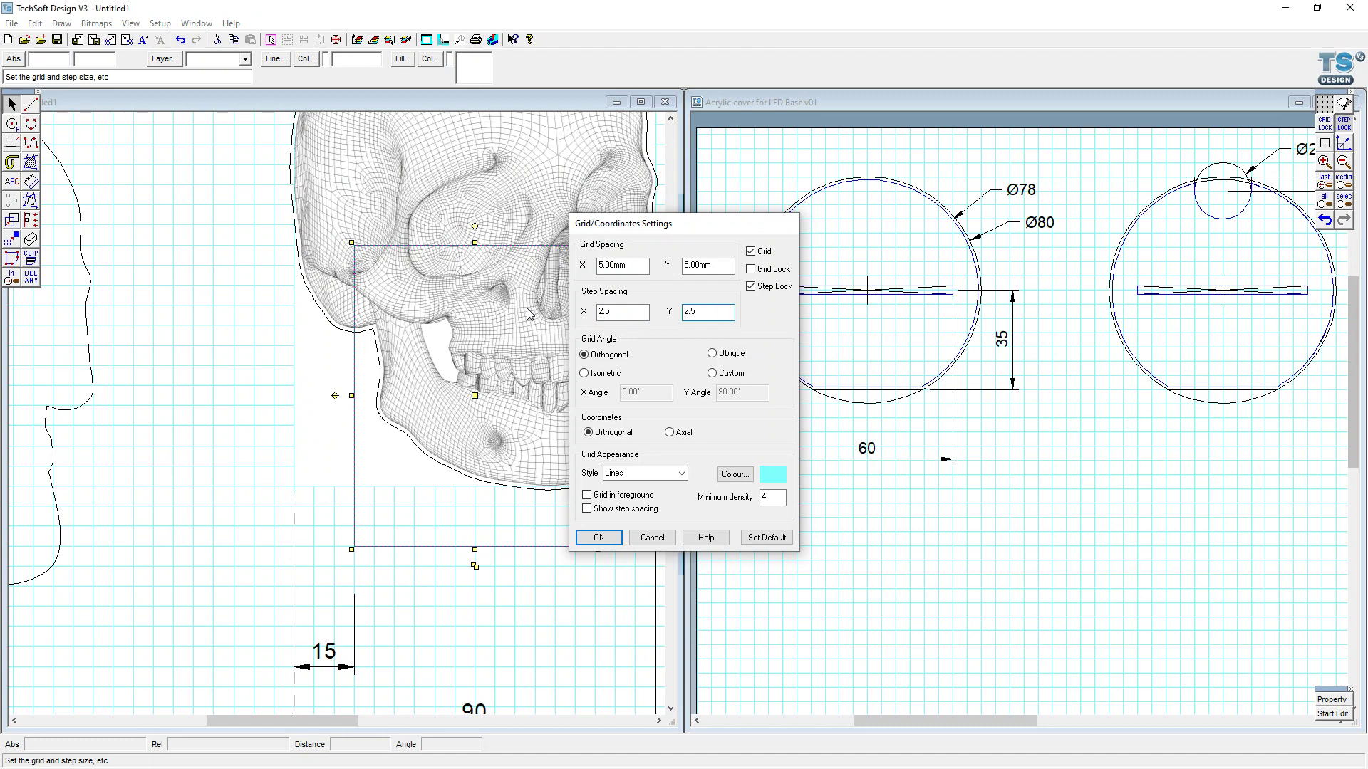
key("Return")
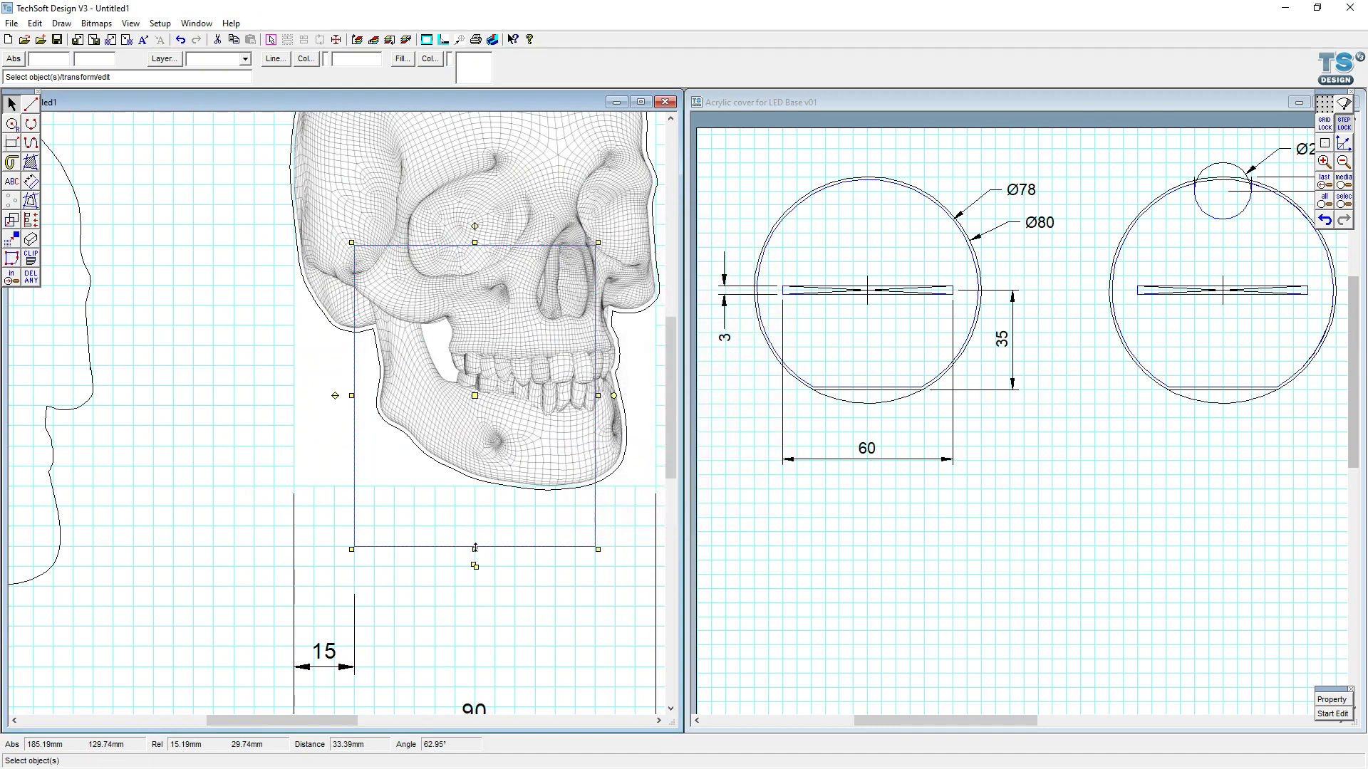
left_click_drag(475, 547, 475, 538)
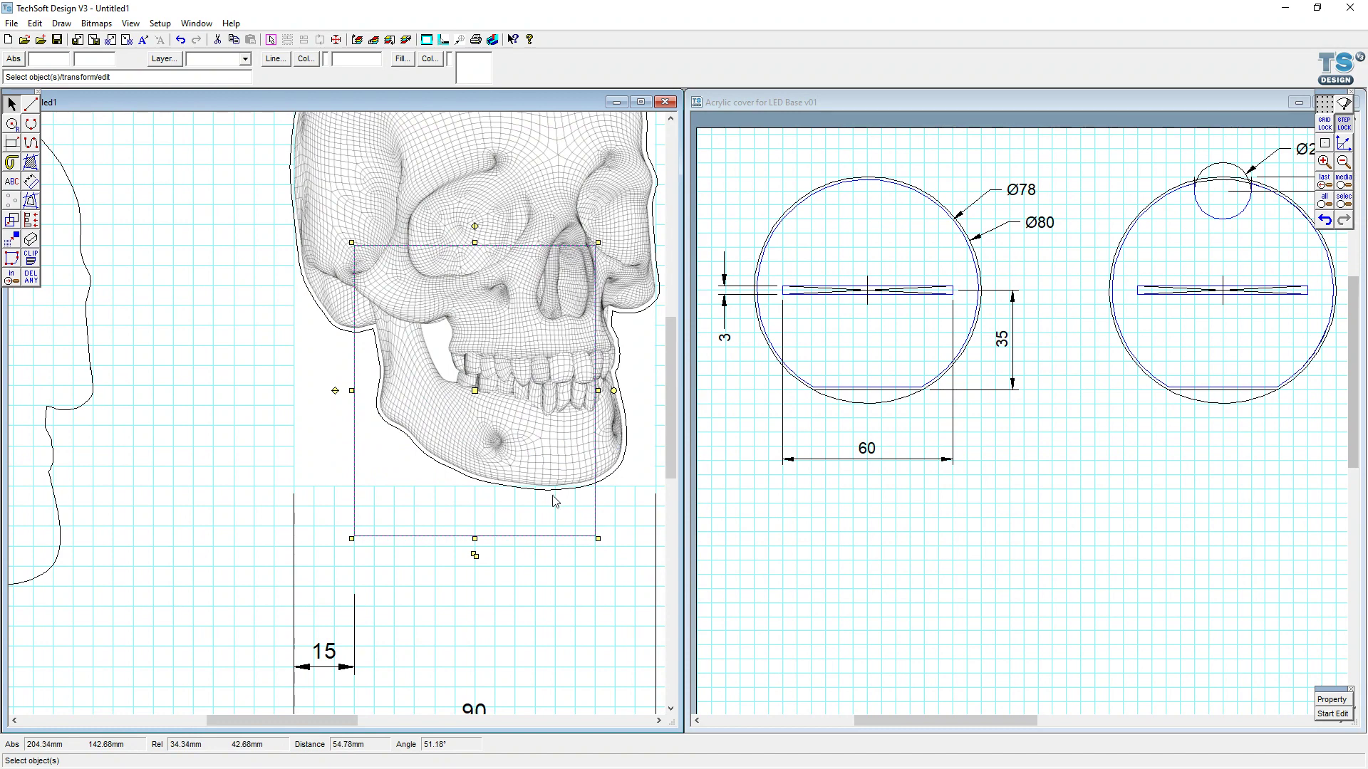
left_click_drag(475, 538, 476, 549)
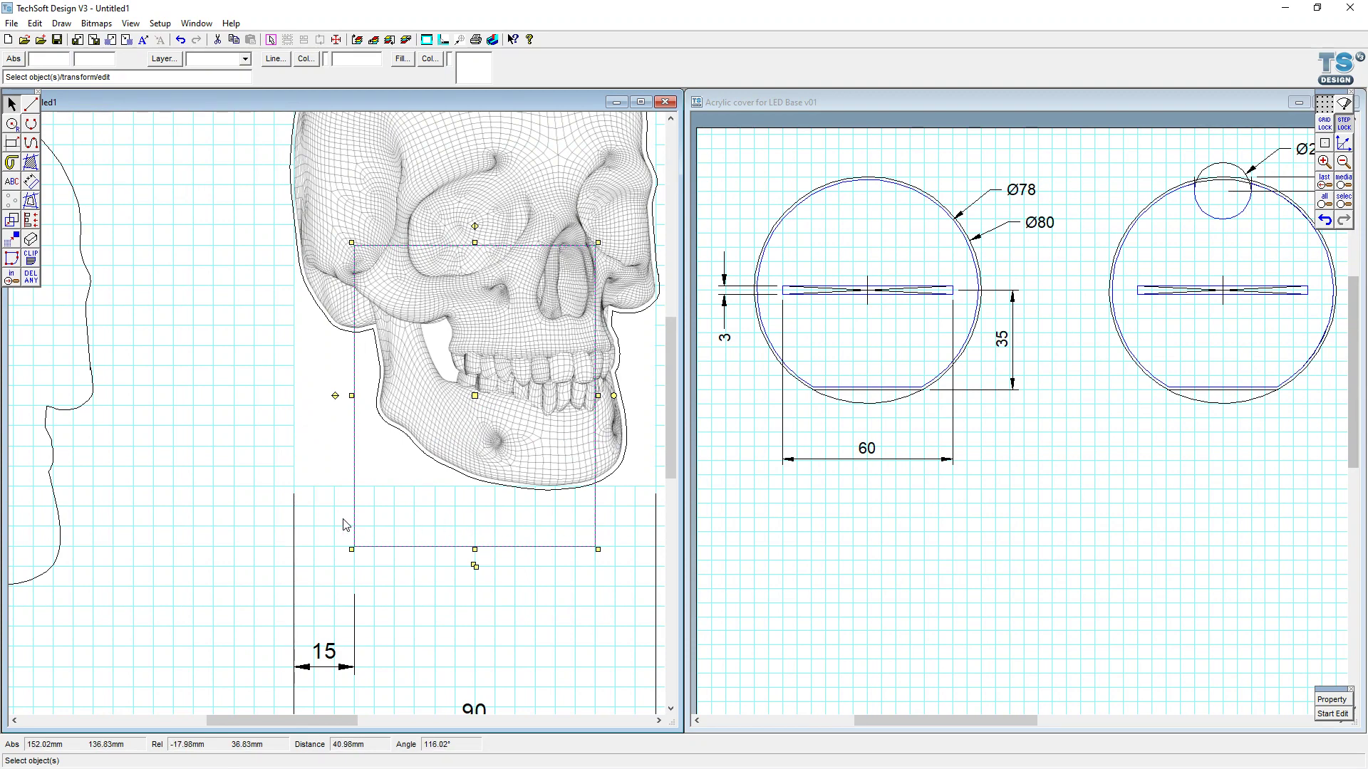
- Edit the rectangle's nodes, adding one on each vertical side just below the jaw
left_click(389, 513)
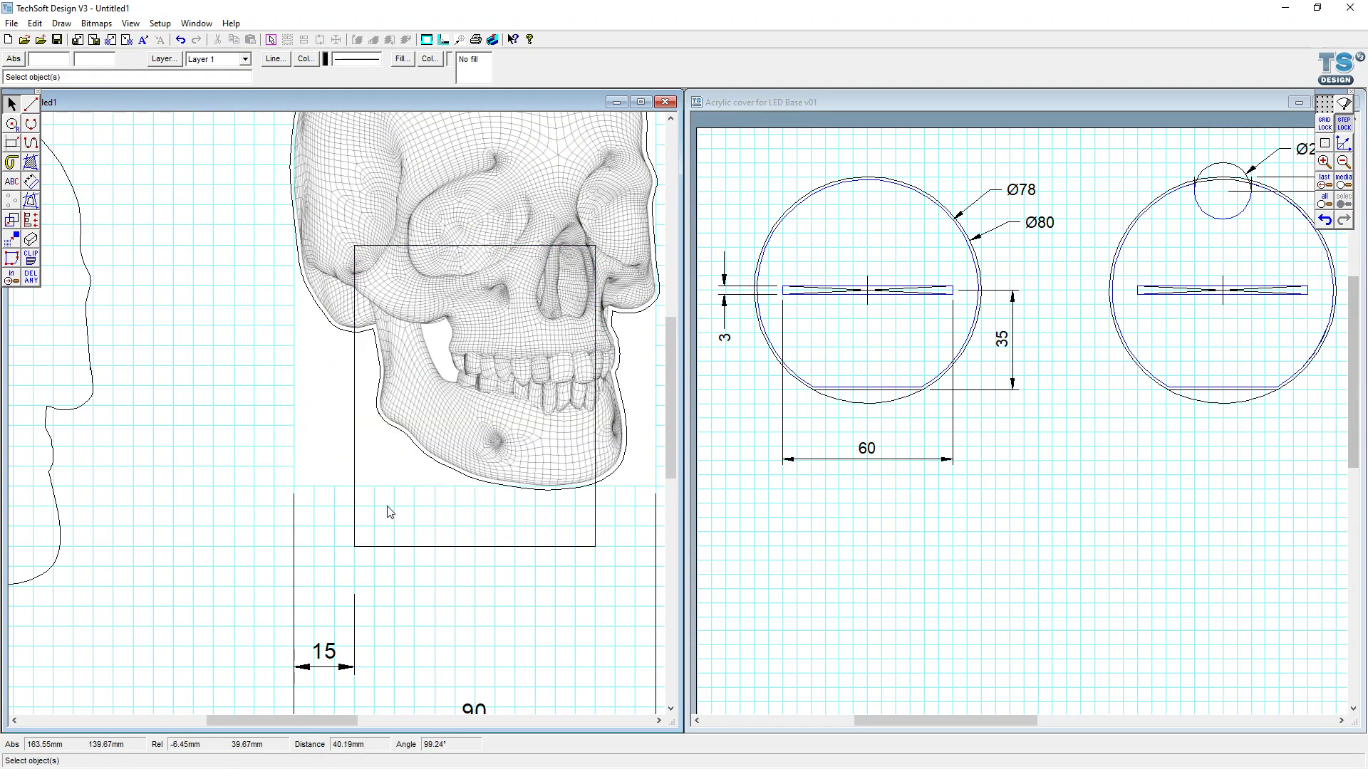
left_click(356, 501)
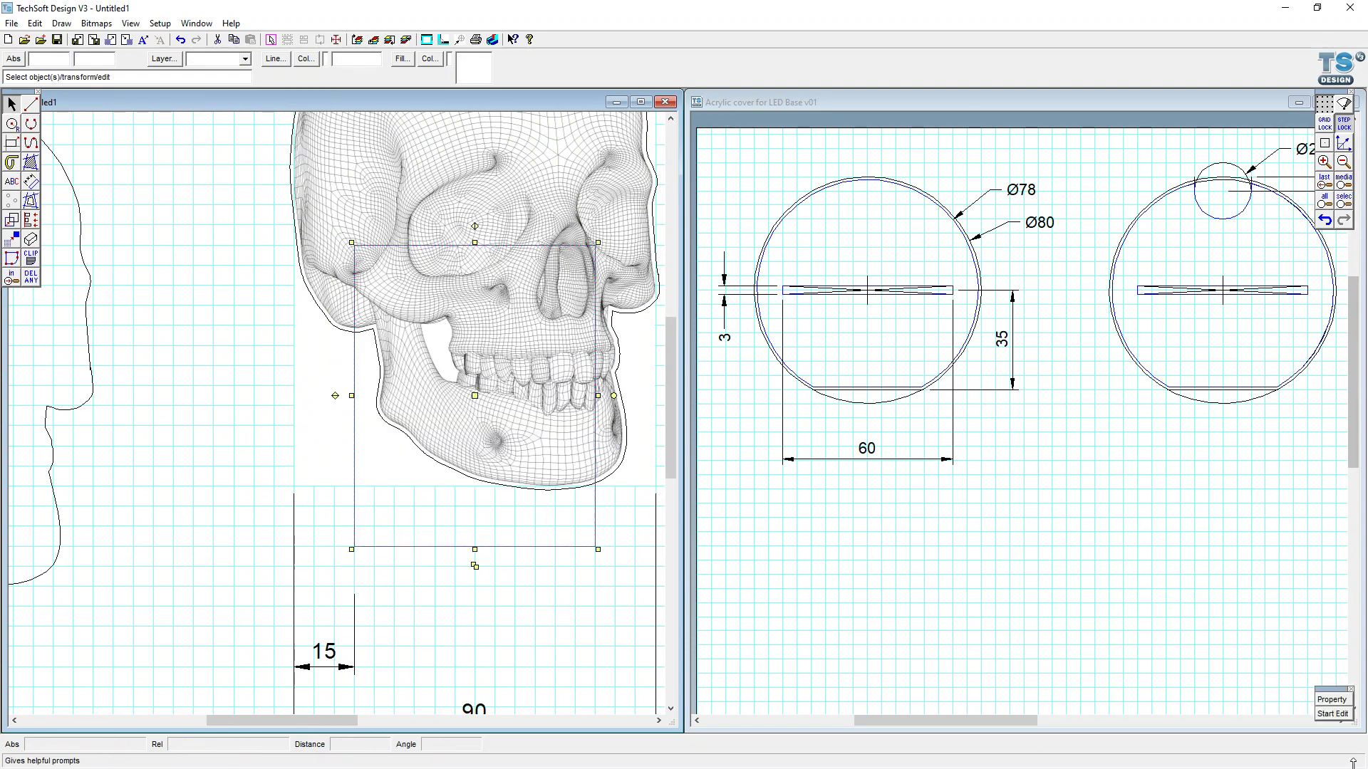
left_click(1342, 715)
left_click(356, 499)
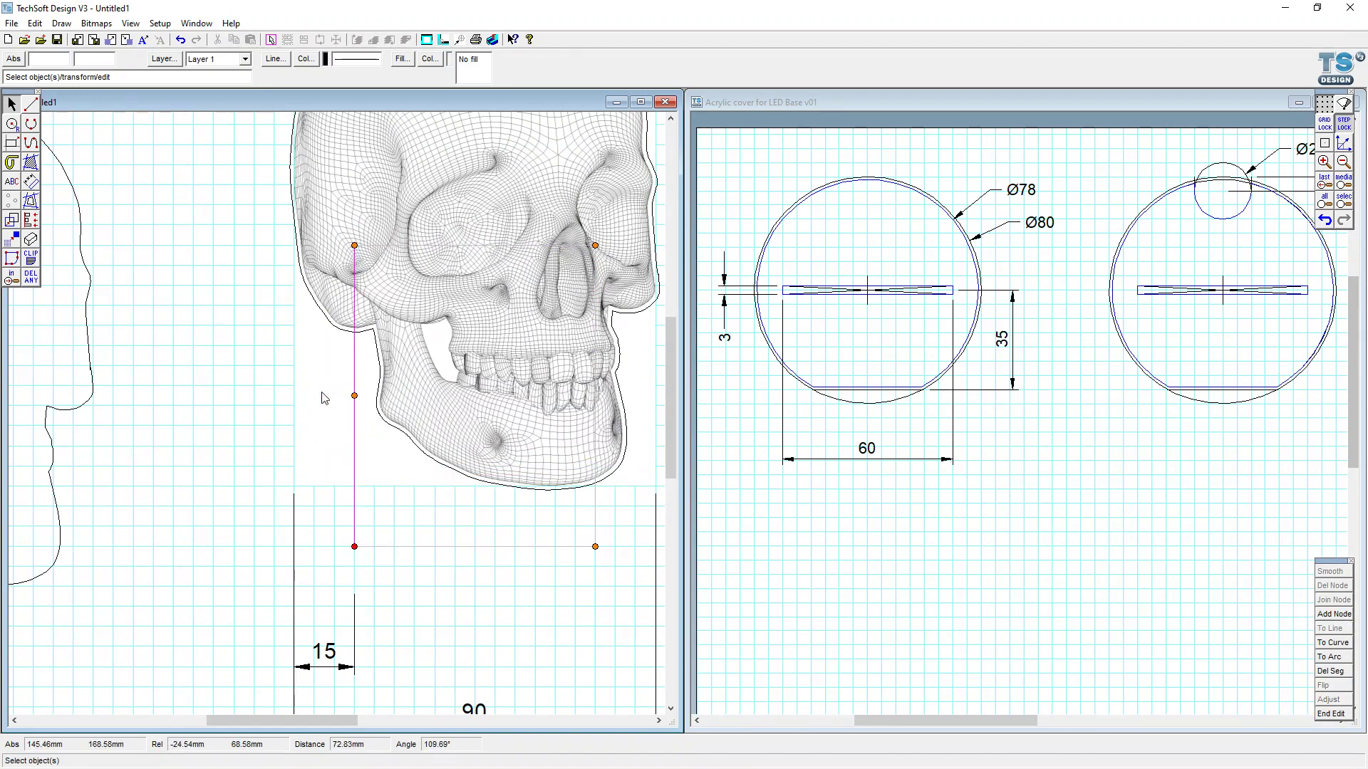
left_click(352, 396)
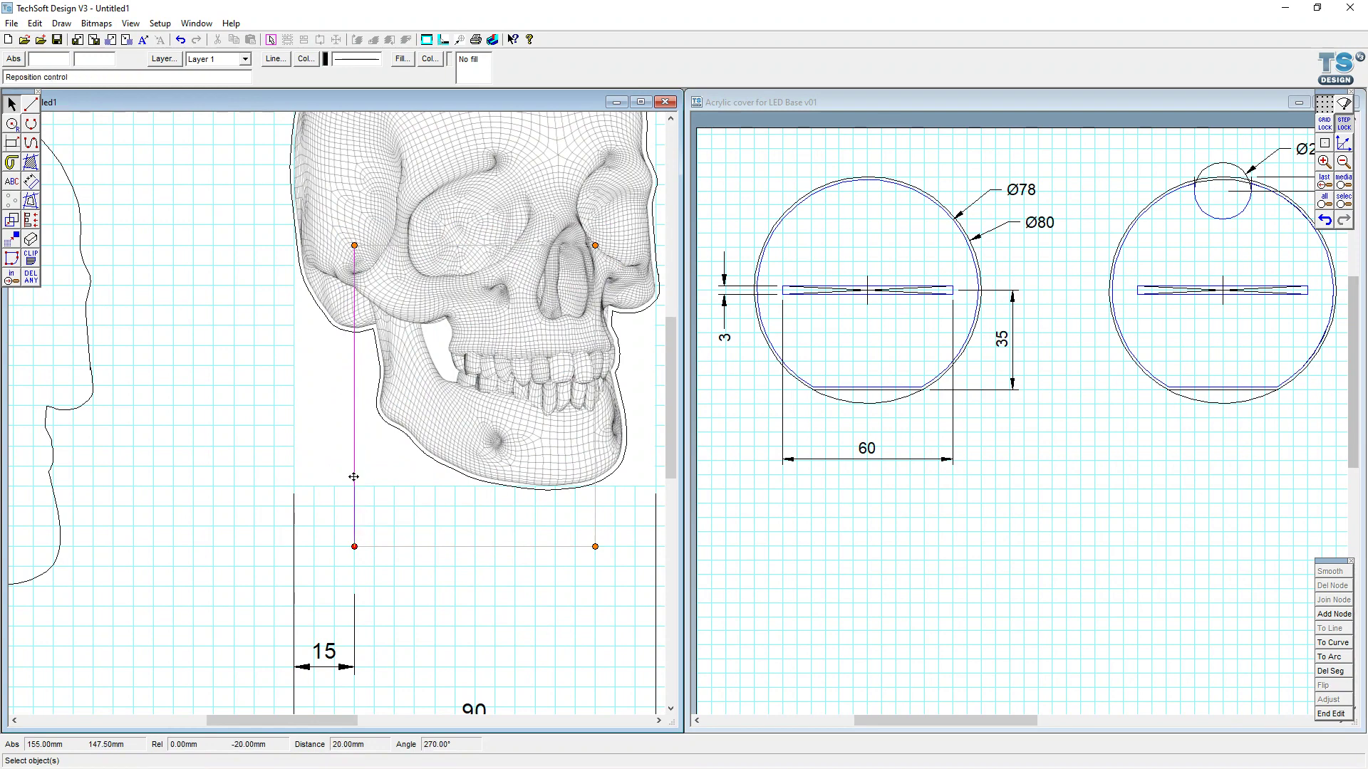
left_click_drag(356, 494, 355, 494)
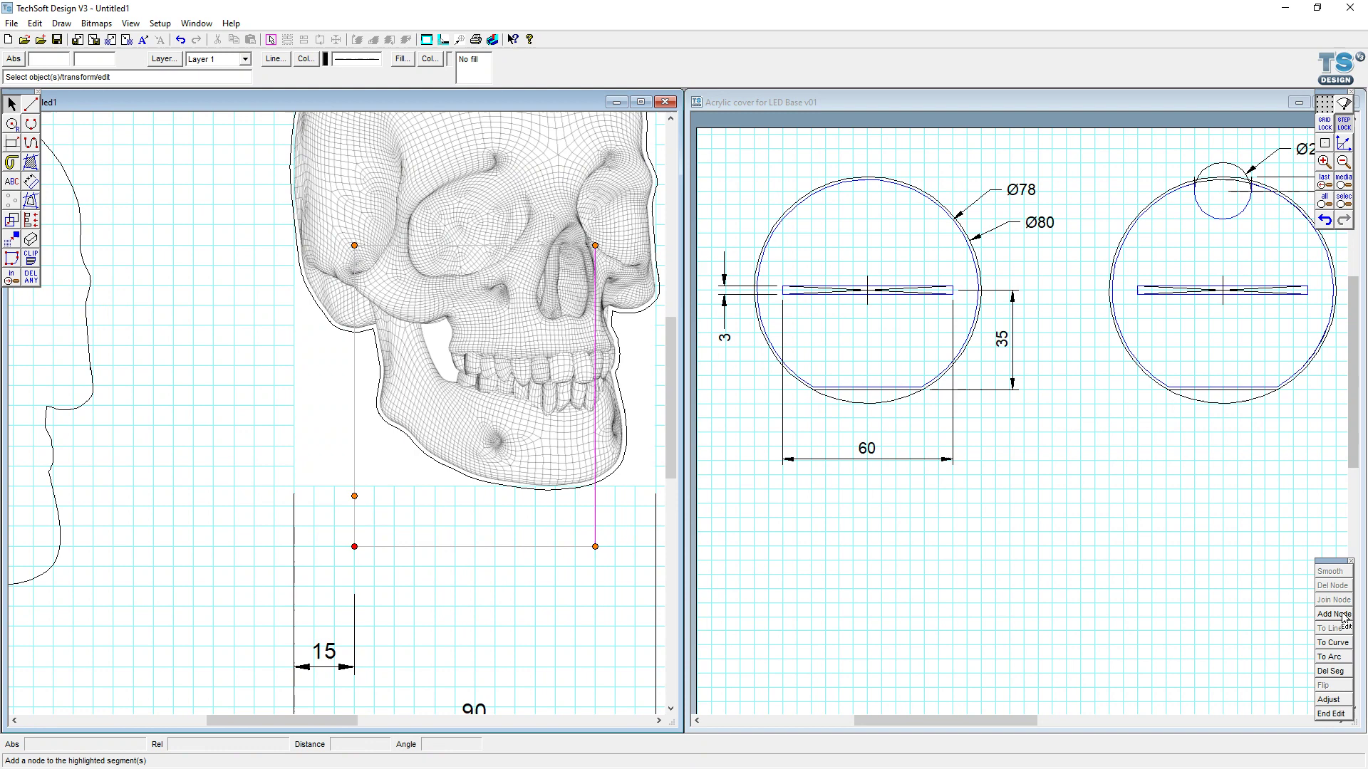
left_click_drag(597, 397, 596, 495)
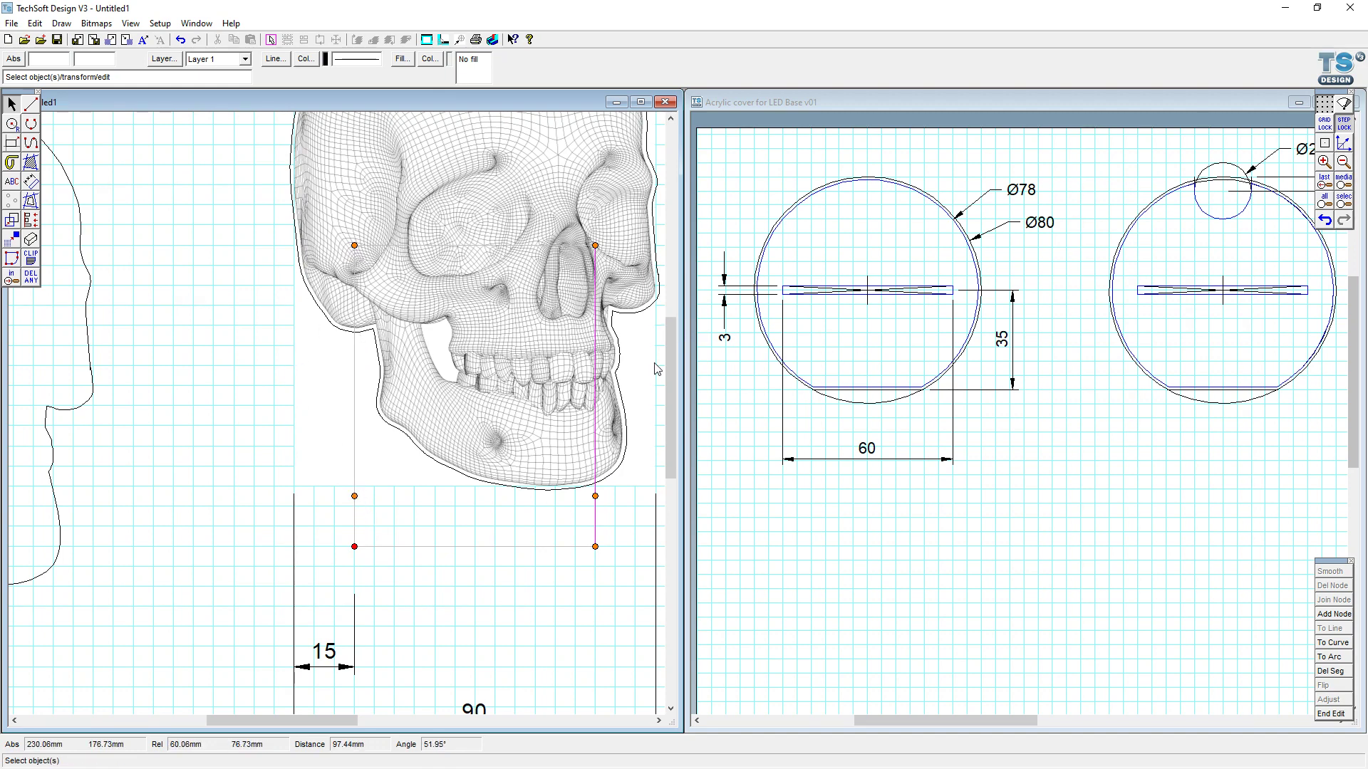
left_click(235, 356)
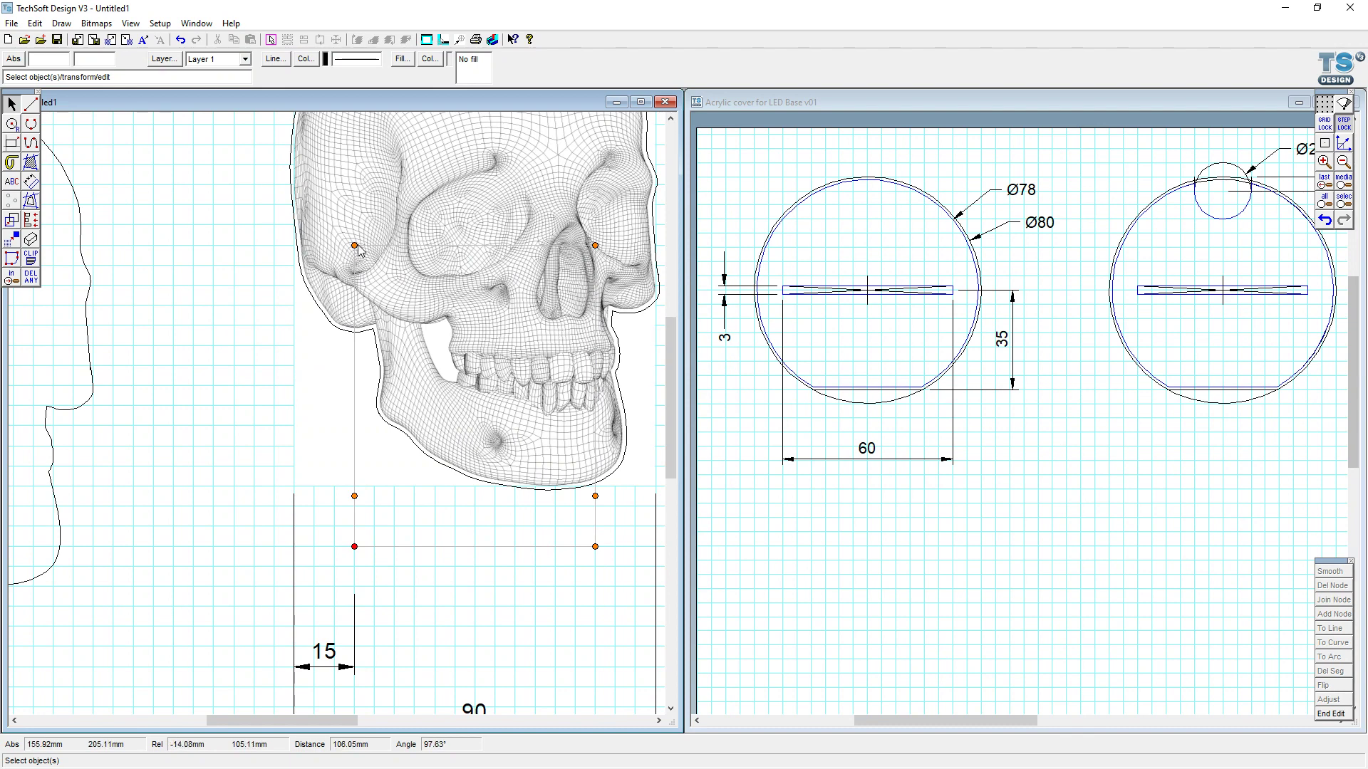
- Angle both upper sides inward below the cheekbones so the shape narrows into the base tab
left_click_drag(355, 245, 303, 265)
left_click_drag(593, 245, 651, 268)
scroll(651, 268, "up", 3)
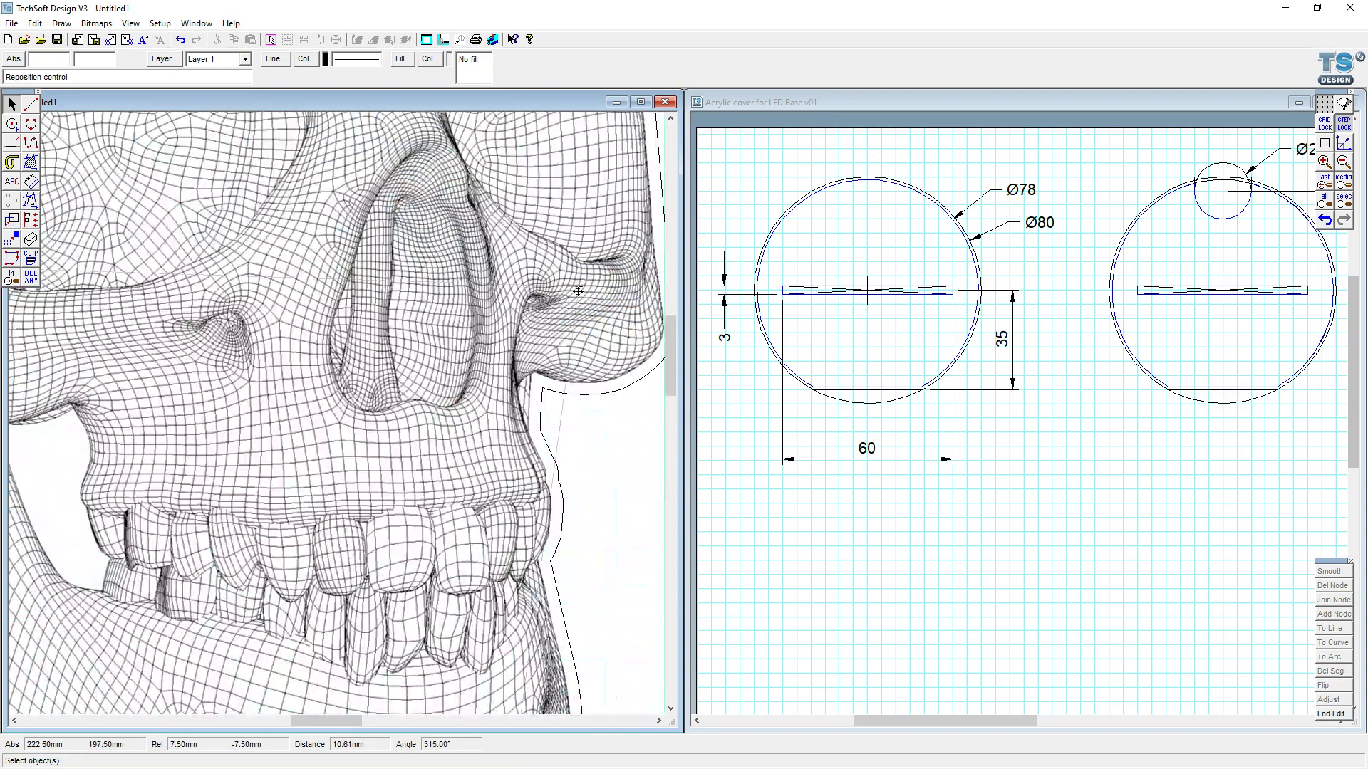
scroll(634, 276, "down", 1)
scroll(618, 283, "up", 3)
scroll(618, 283, "down", 2)
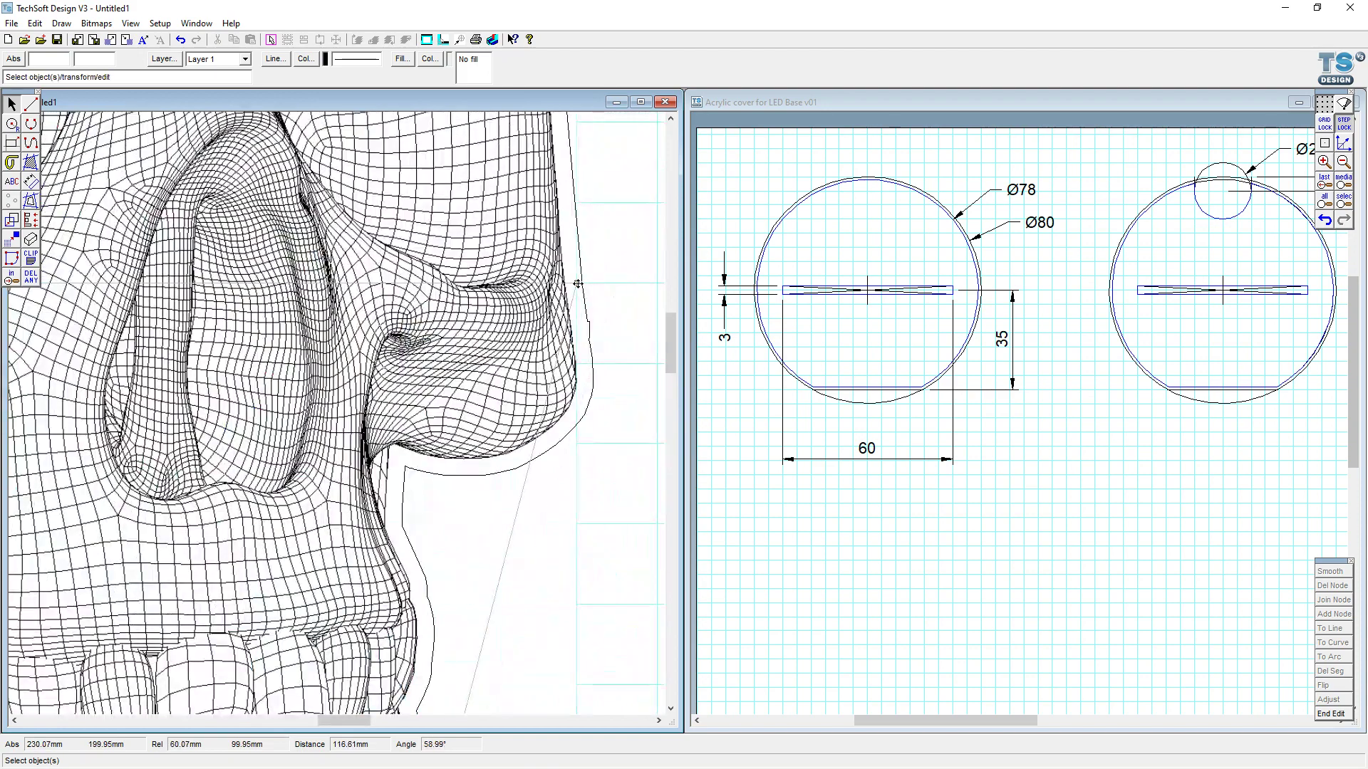
scroll(599, 292, "down", 2)
scroll(579, 303, "up", 1)
scroll(579, 303, "down", 1)
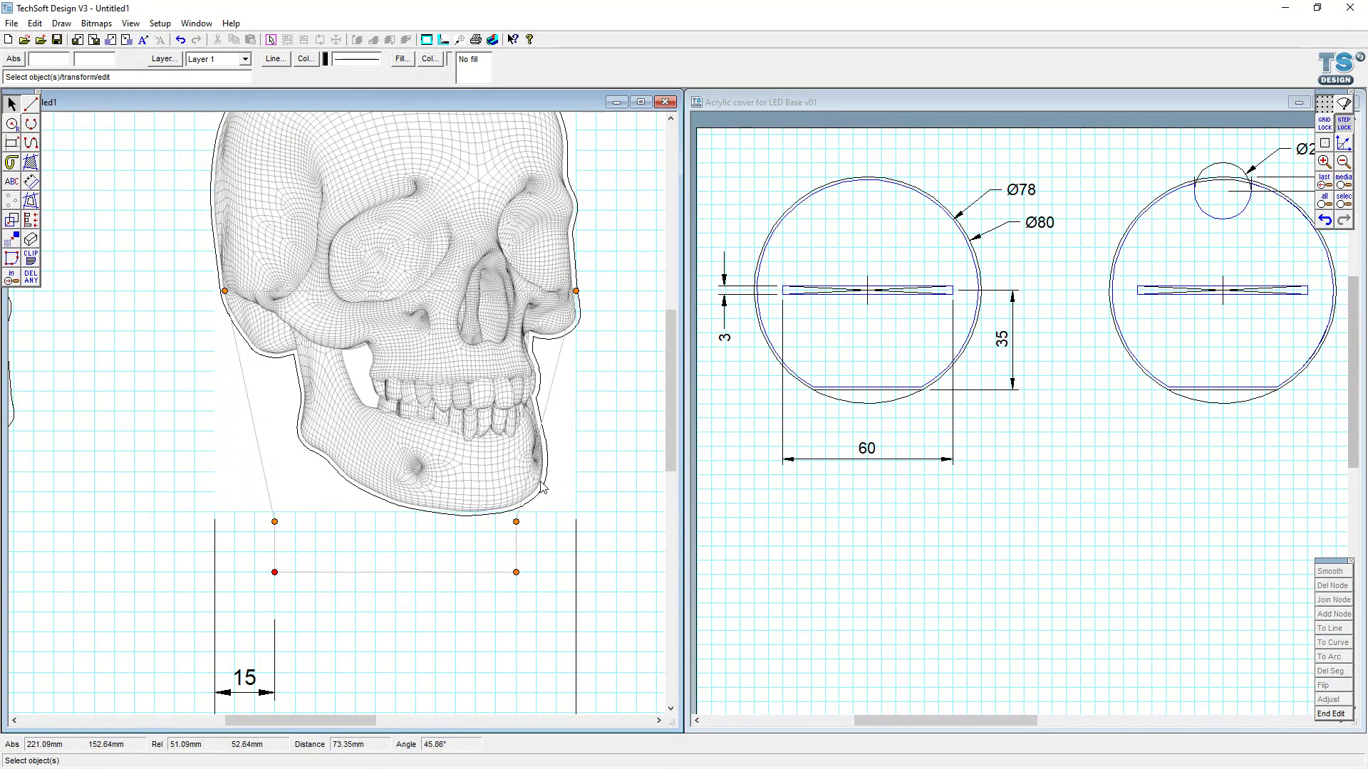
scroll(436, 509, "down", 1)
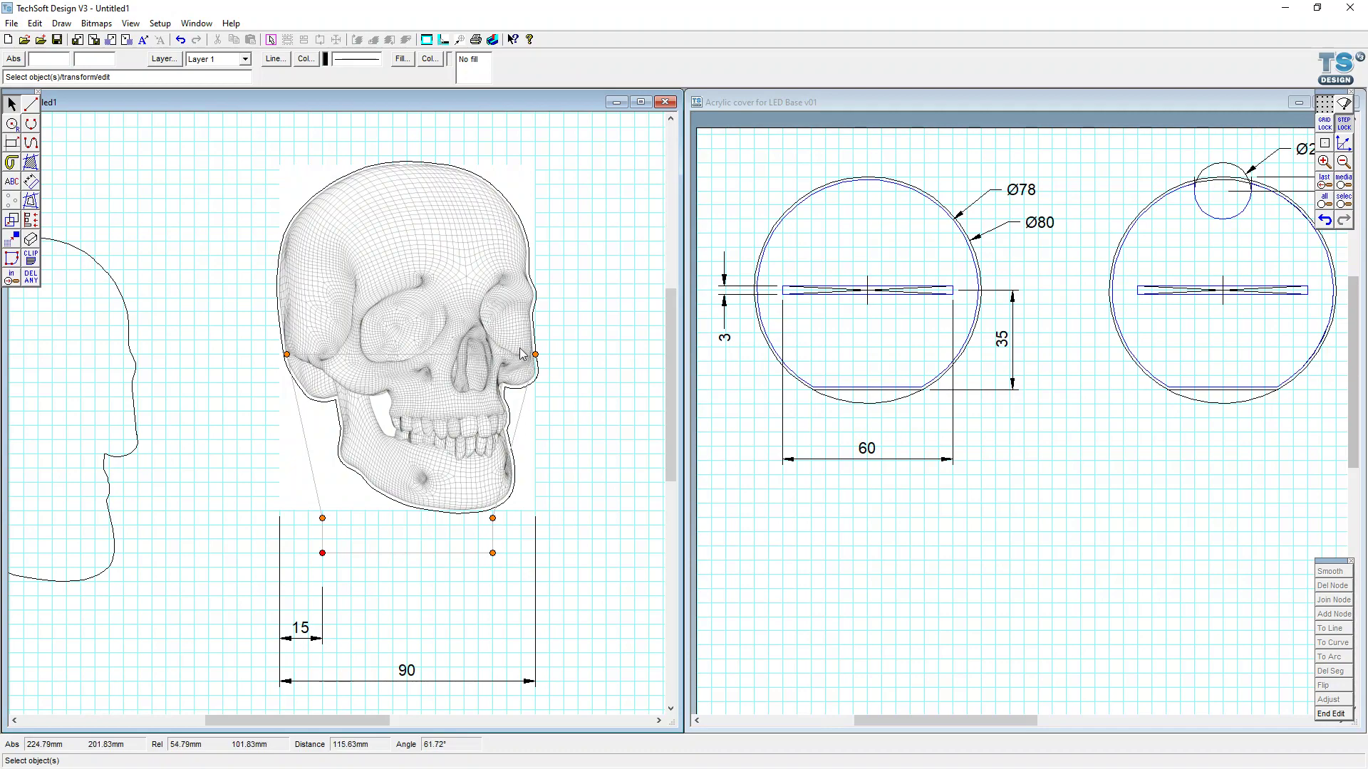
scroll(470, 547, "up", 1)
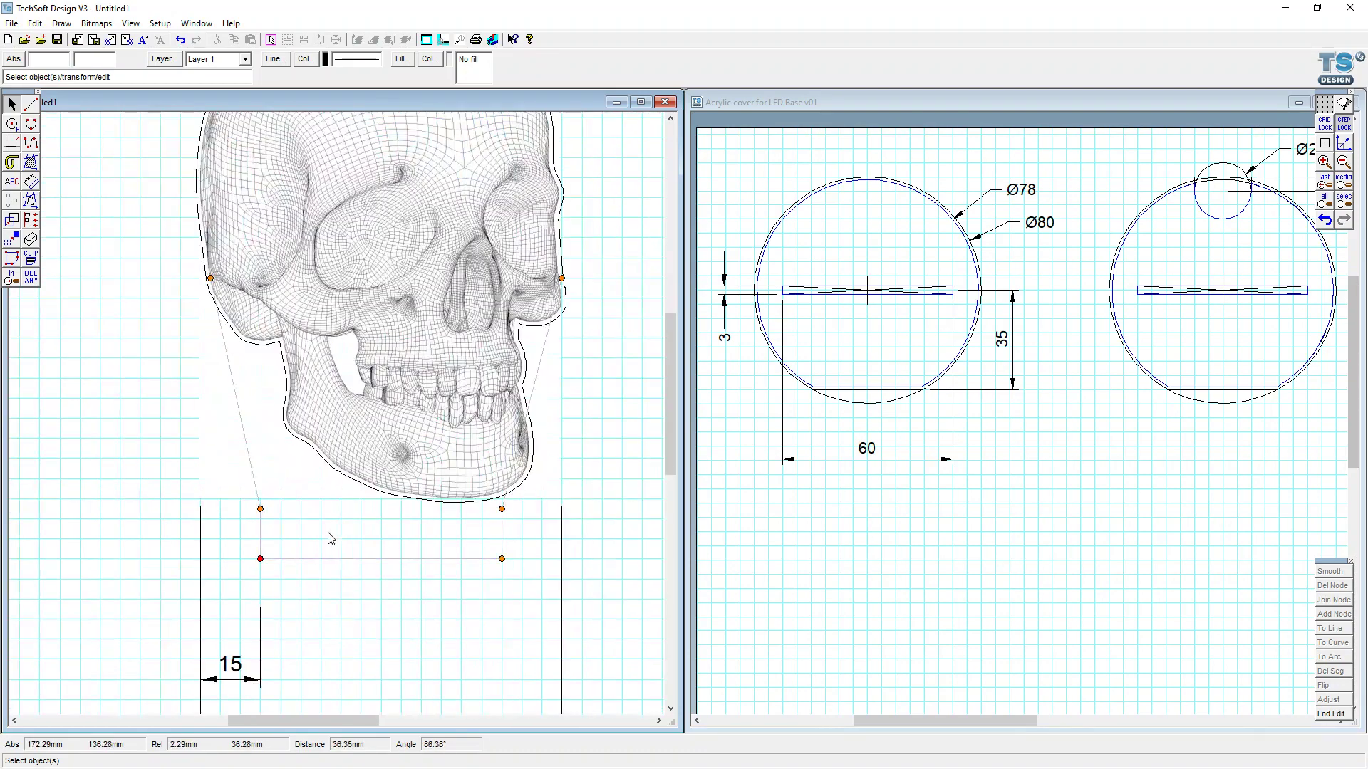
left_click_drag(243, 497, 511, 558)
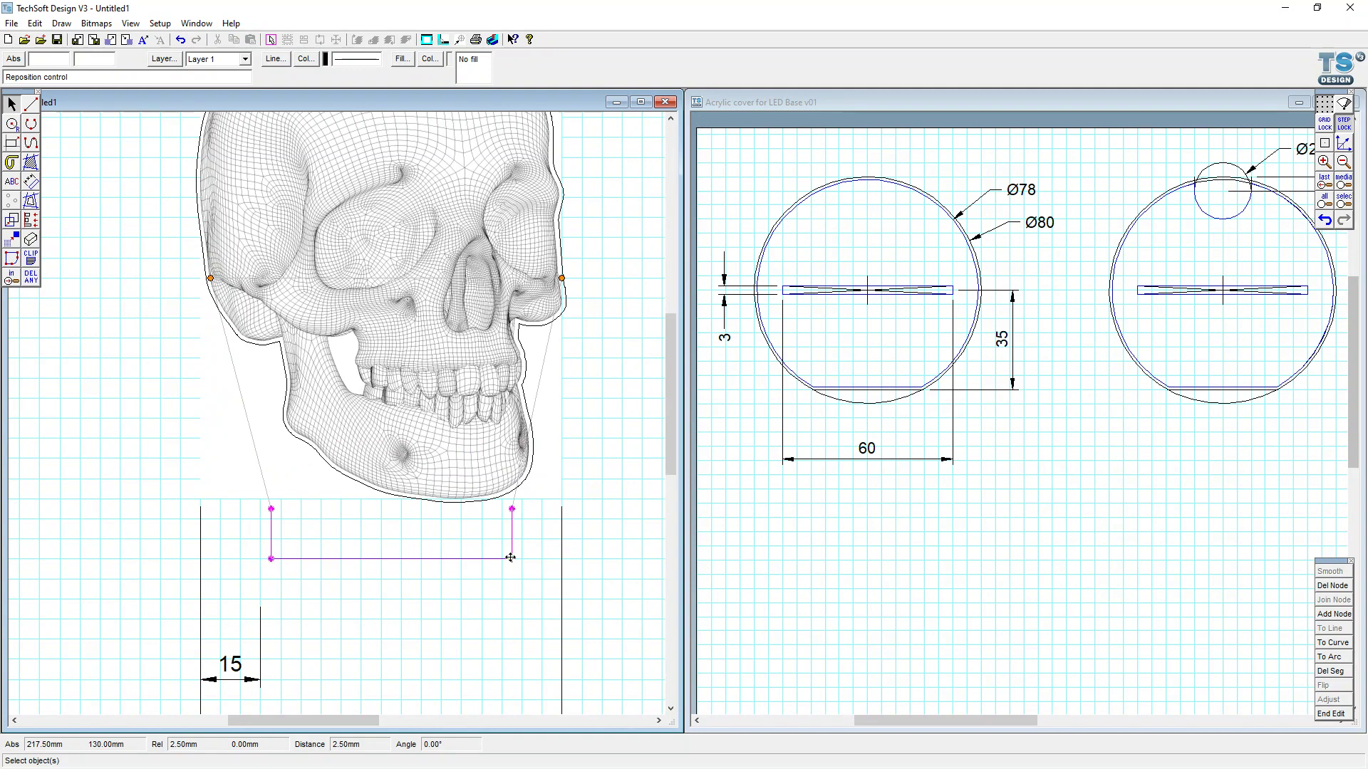
left_click(500, 599)
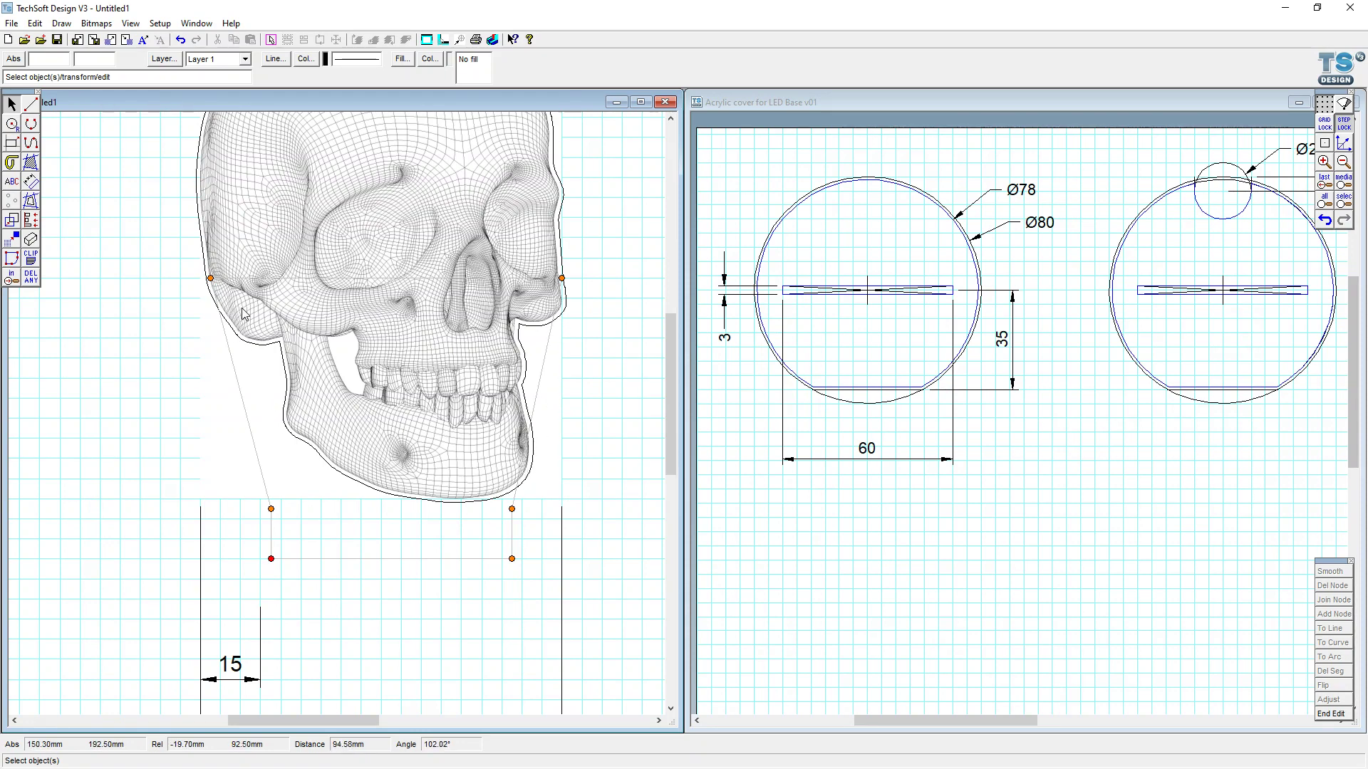
- Finish editing the outline's nodes and start a contour with 0 spacing
left_click(601, 536)
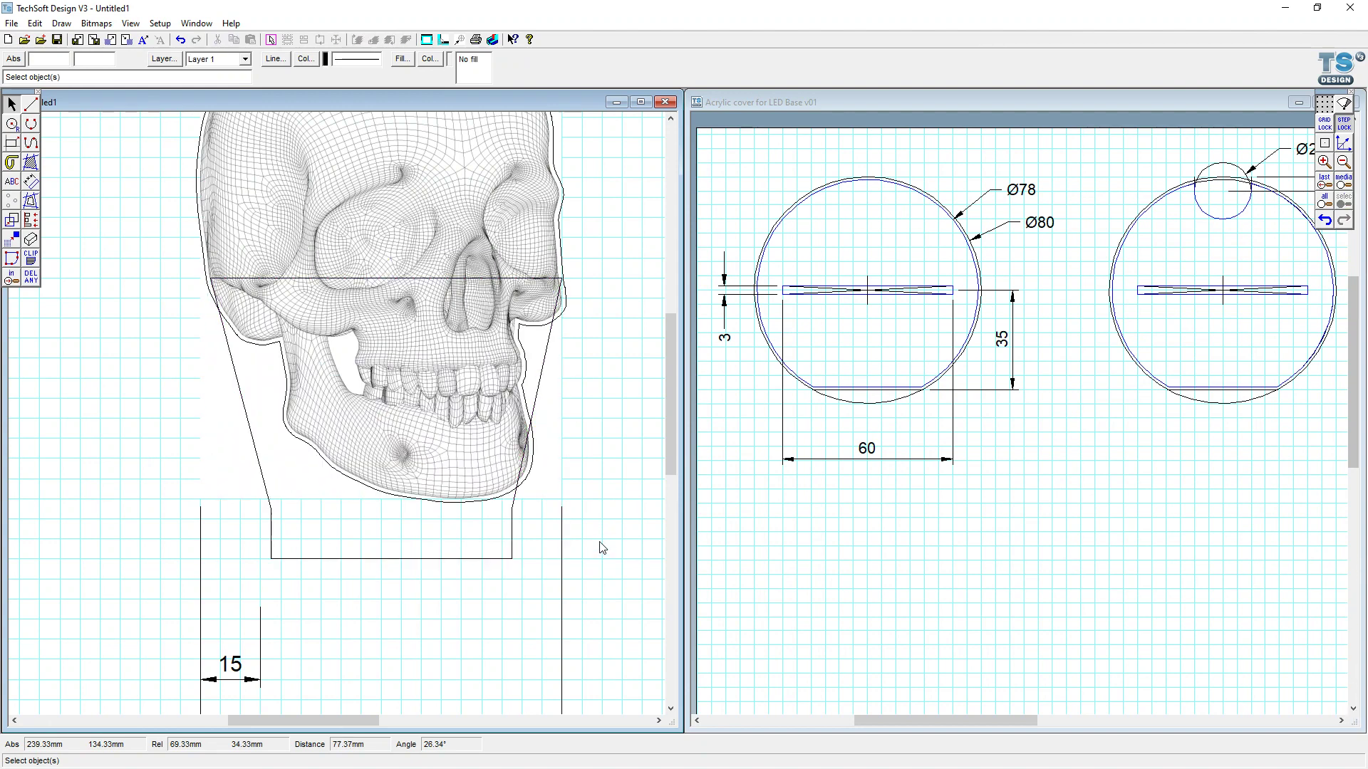
scroll(553, 560, "down", 1)
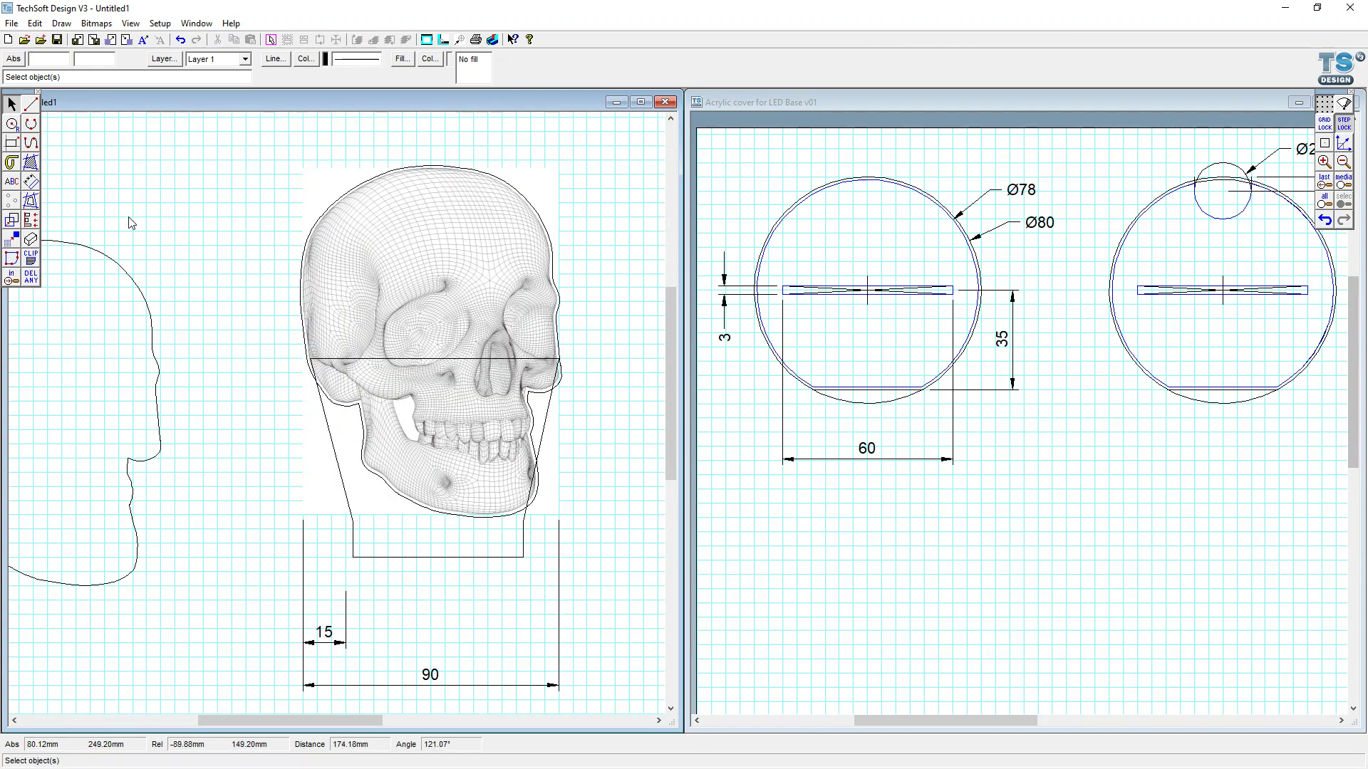
left_click(30, 200)
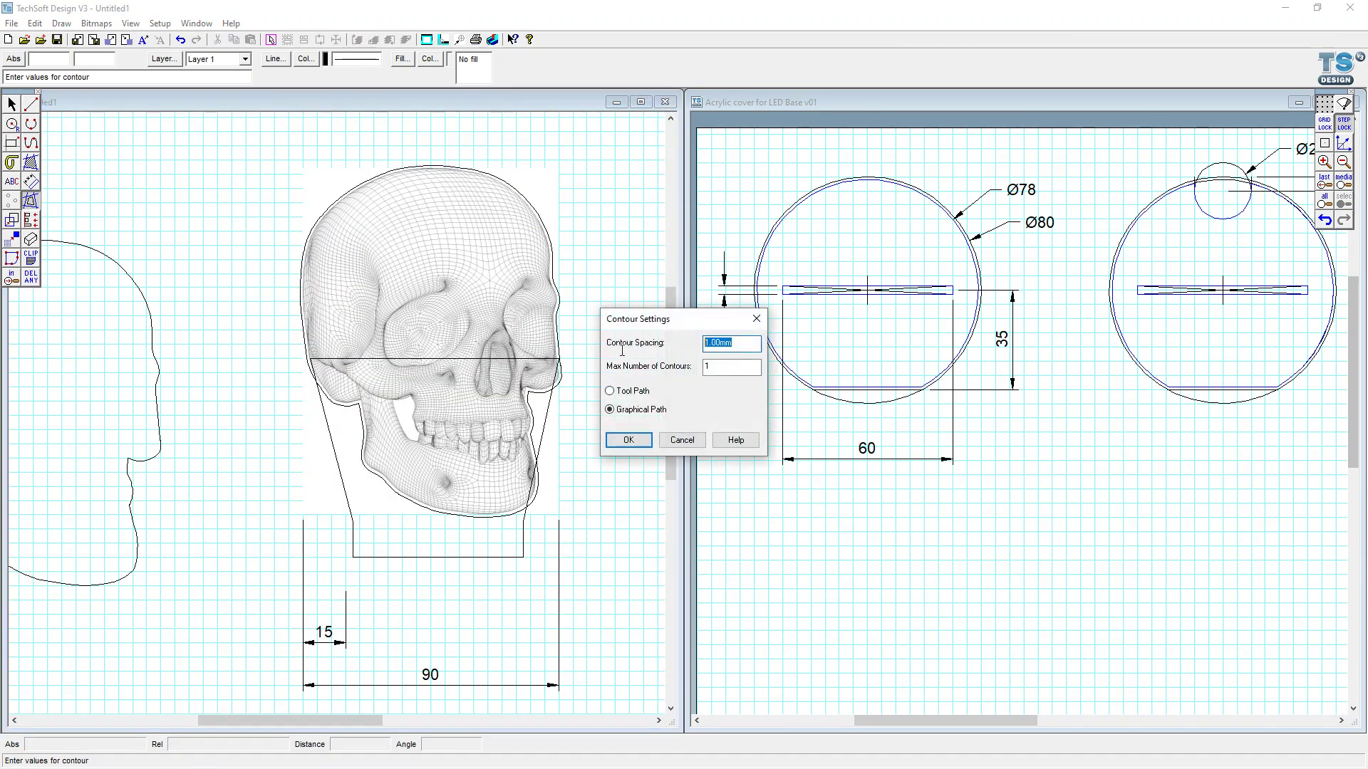
type("0")
left_click(636, 439)
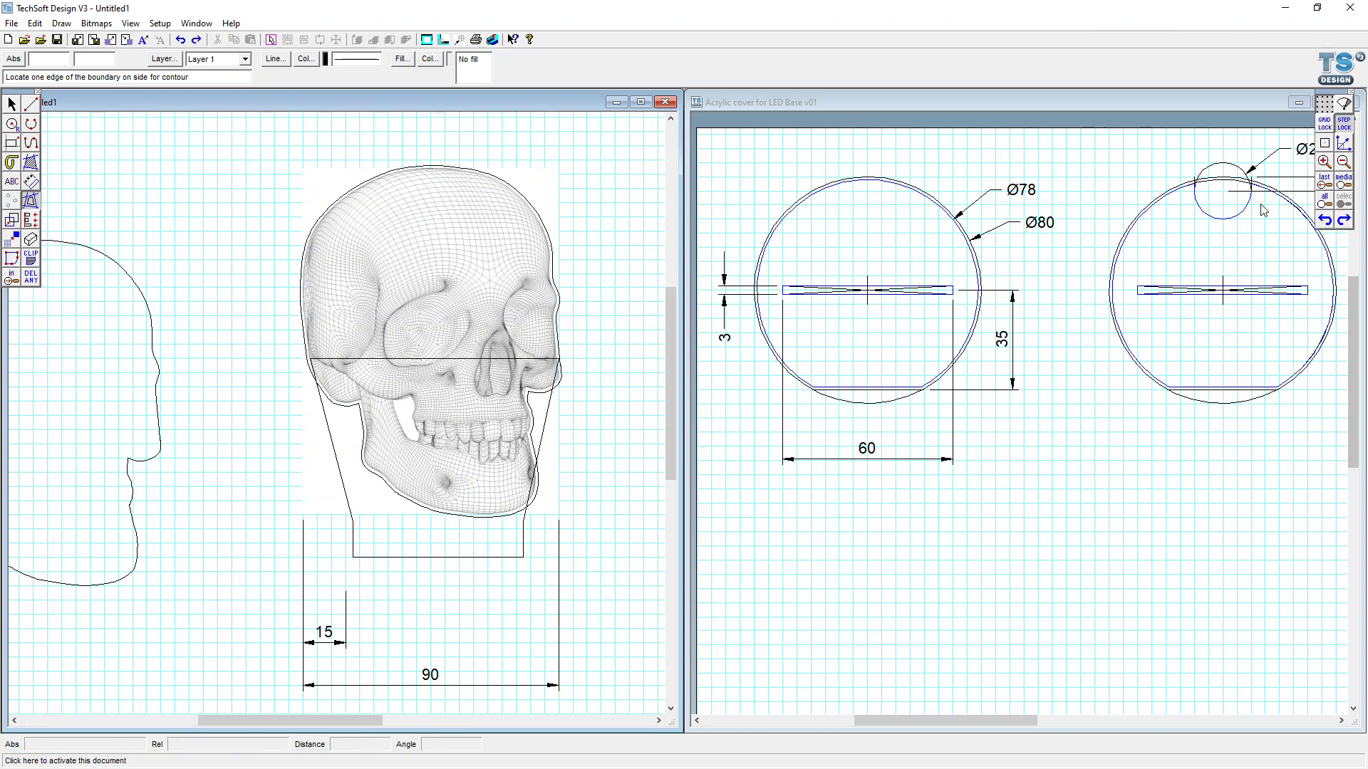
- Trace a blue contour around the skull outline, then select the skull bitmap
left_click(305, 58)
left_click(674, 428)
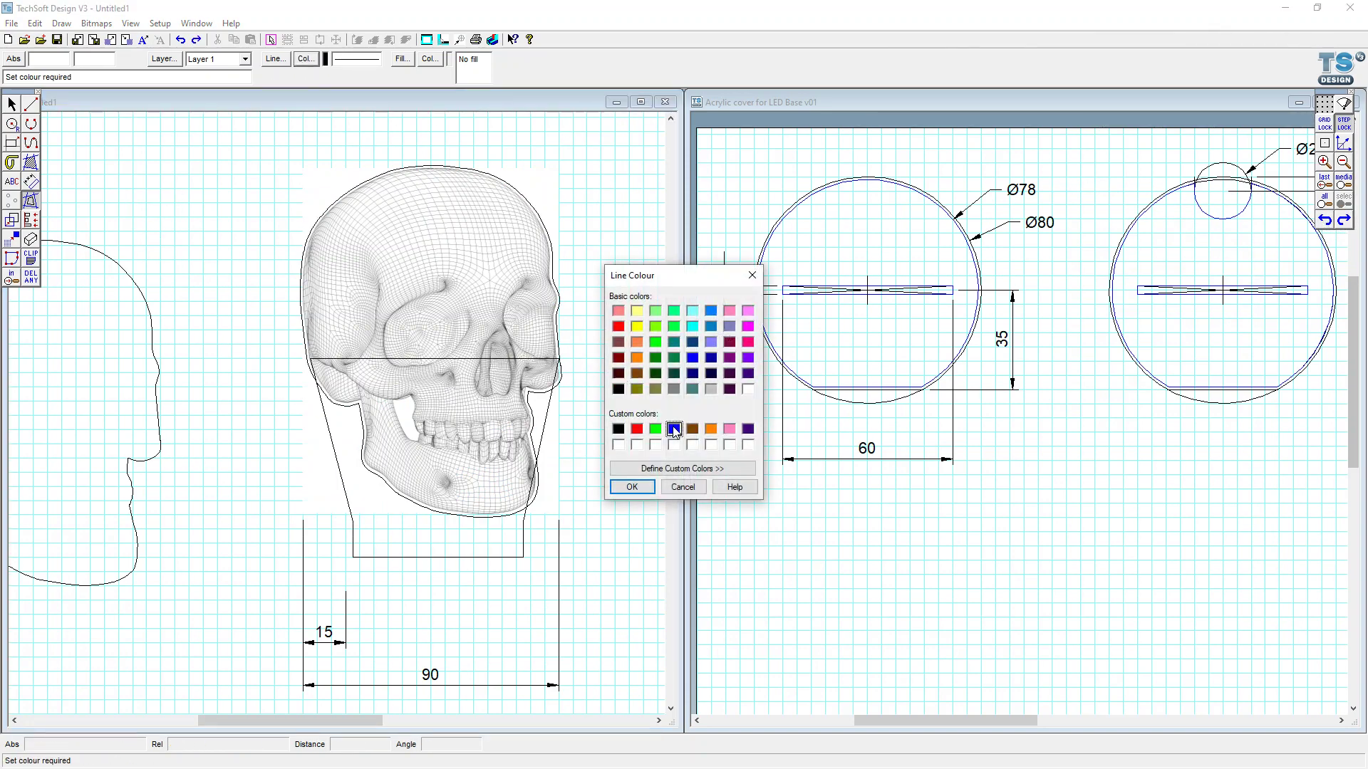
left_click(645, 485)
left_click(570, 373)
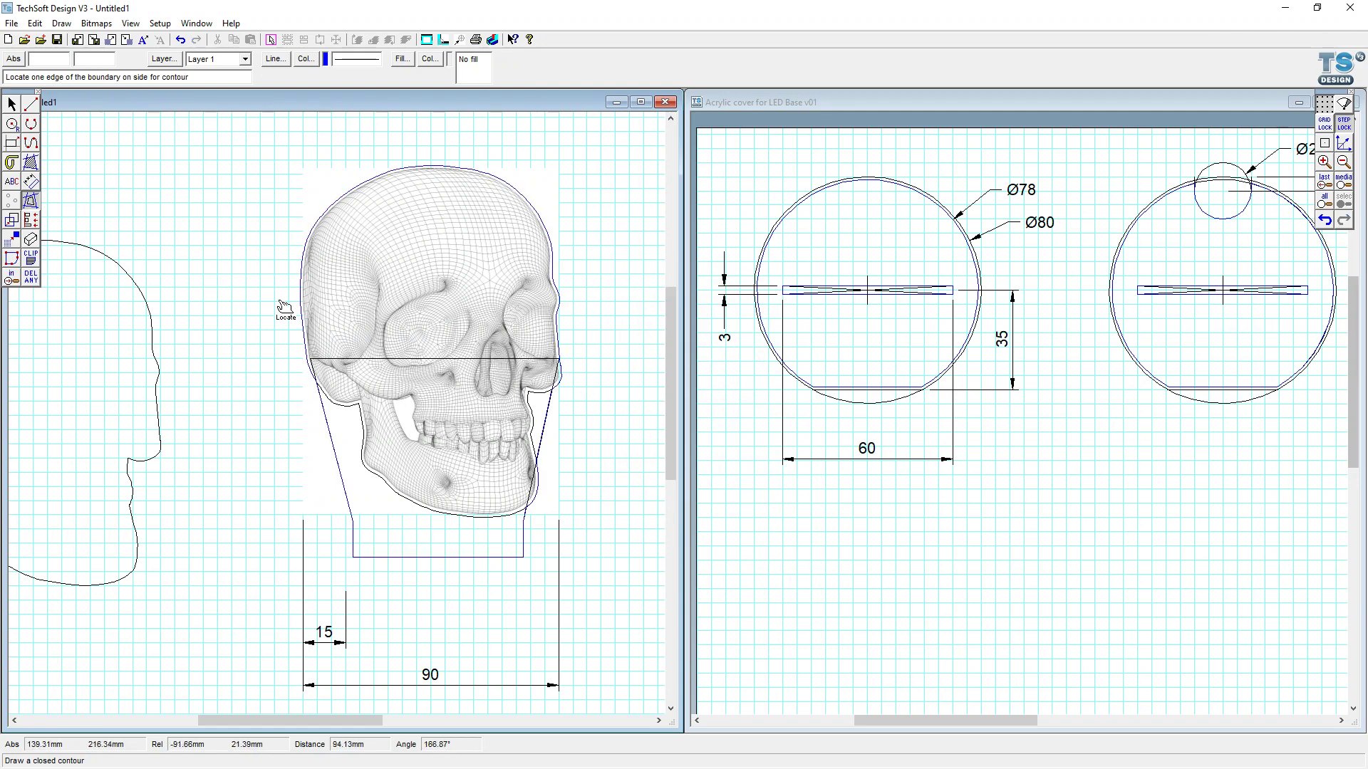
left_click(12, 105)
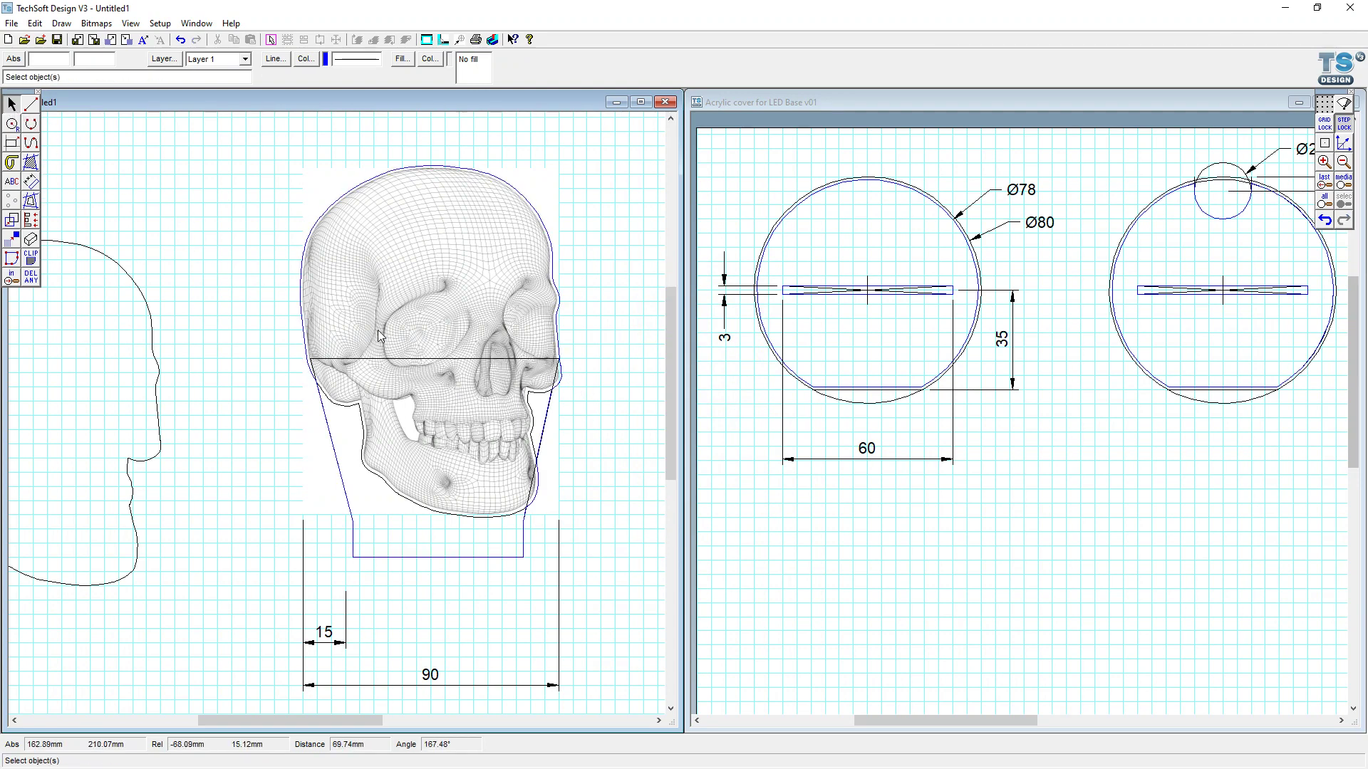
left_click(545, 456)
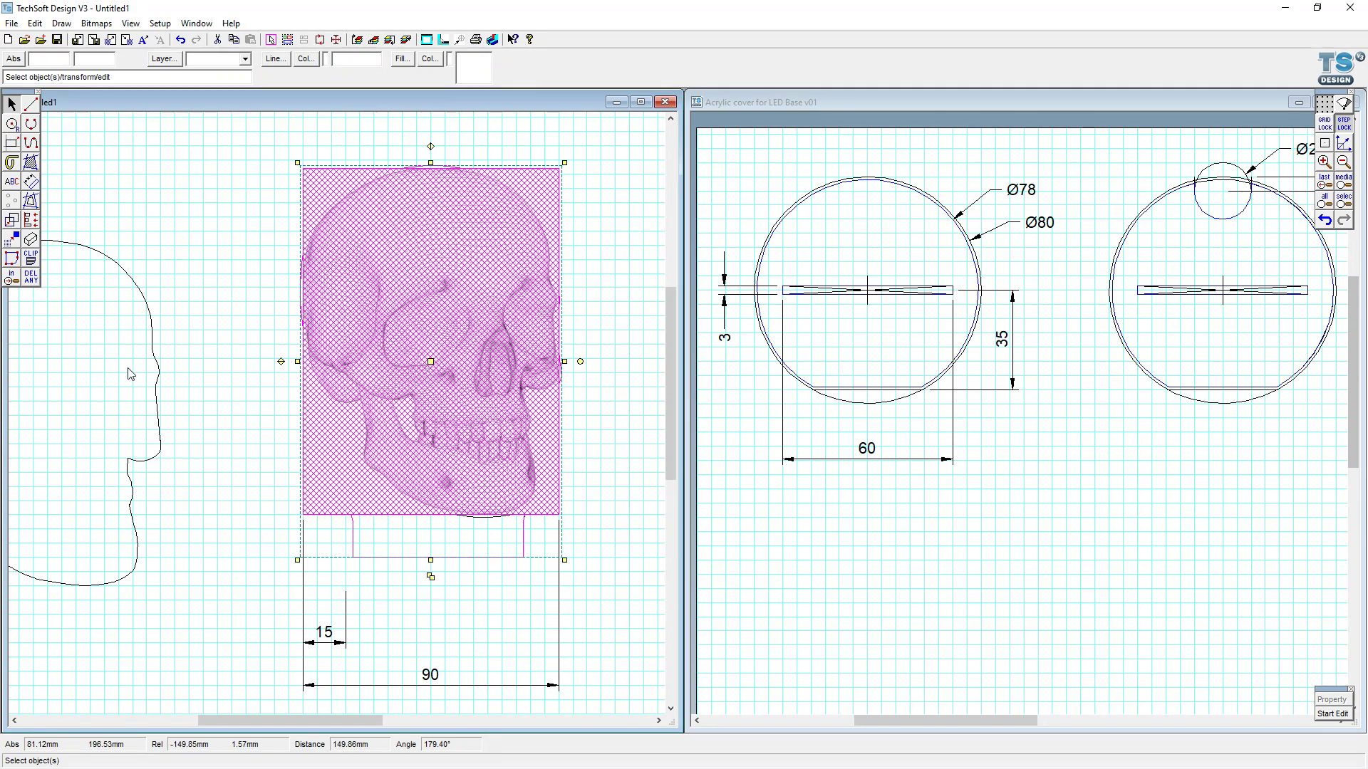
- Drag the contoured skull image to the right of the construction outline
scroll(125, 372, "down", 2)
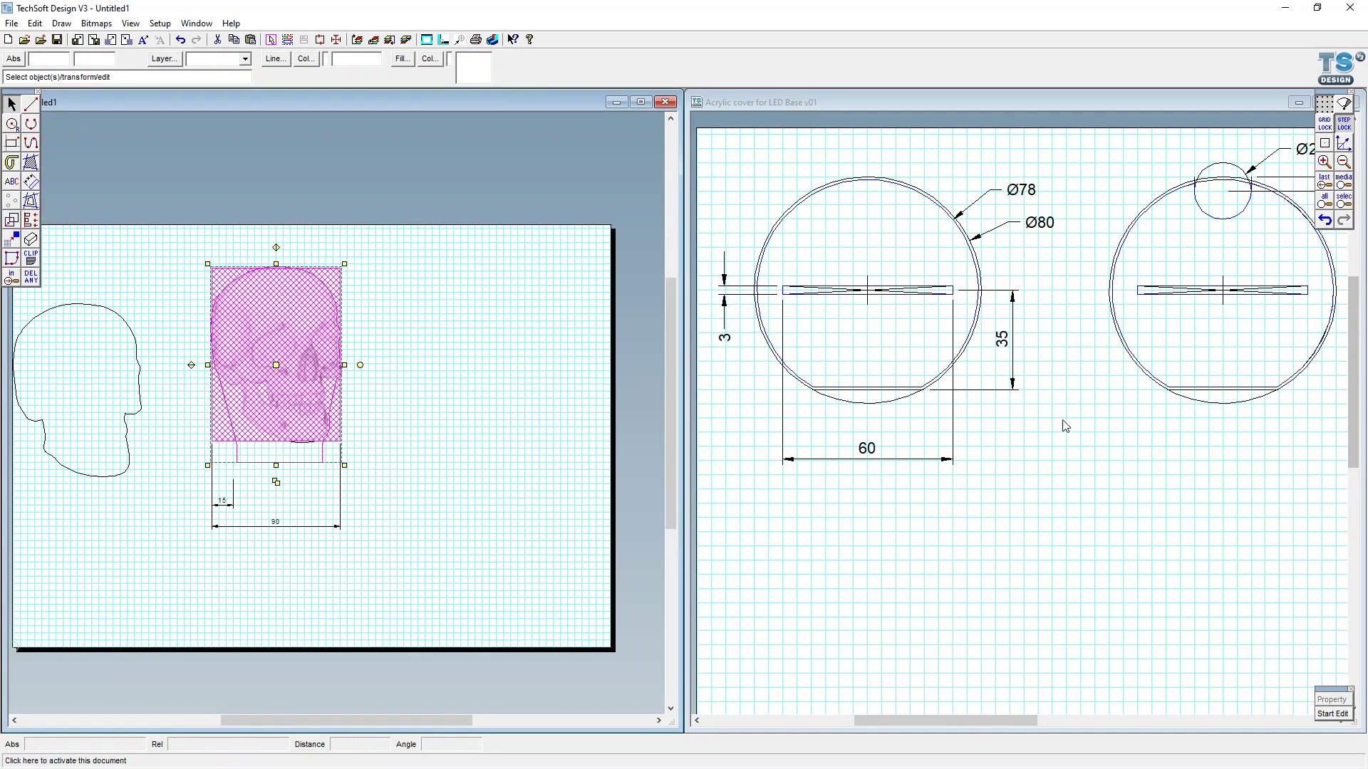
mouse_move(276, 364)
left_mouse_down()
mouse_move(320, 428)
mouse_move(473, 387)
left_mouse_up()
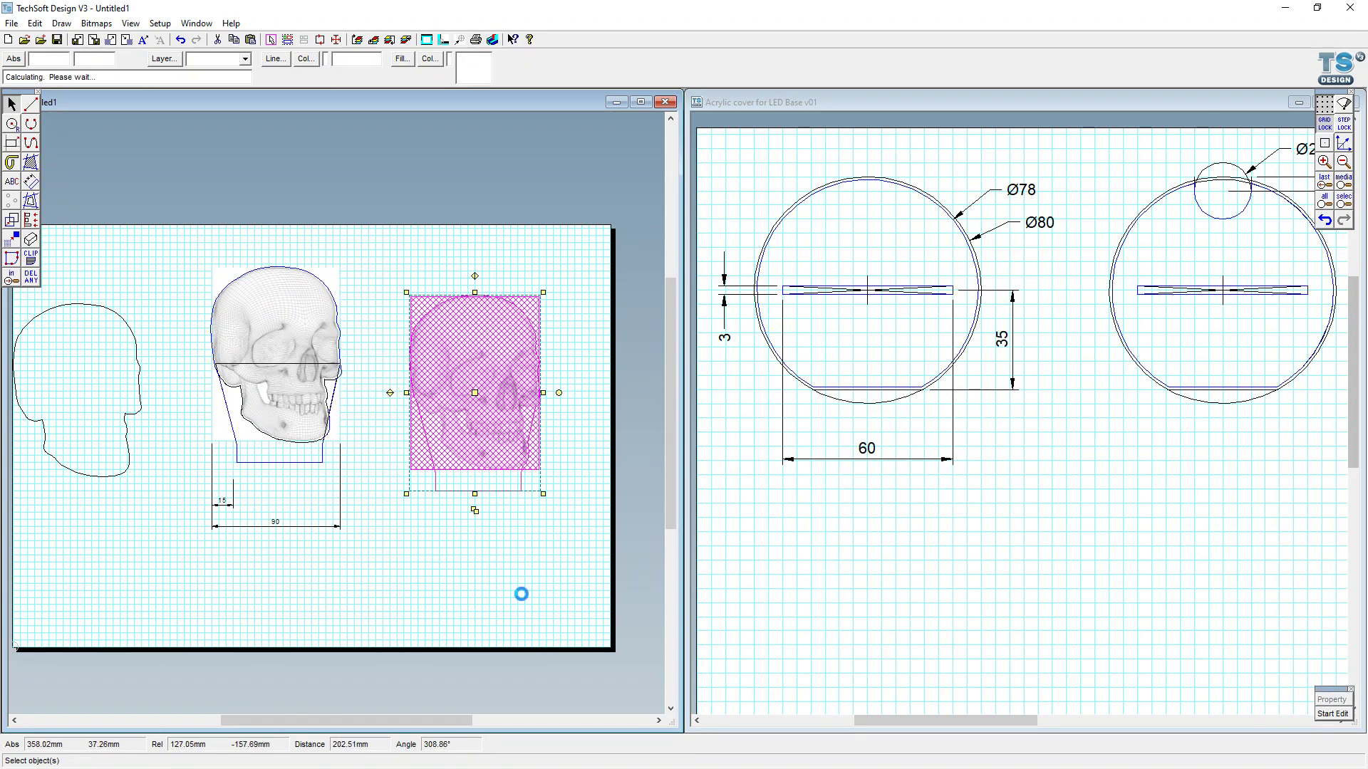
scroll(500, 392, "up", 2)
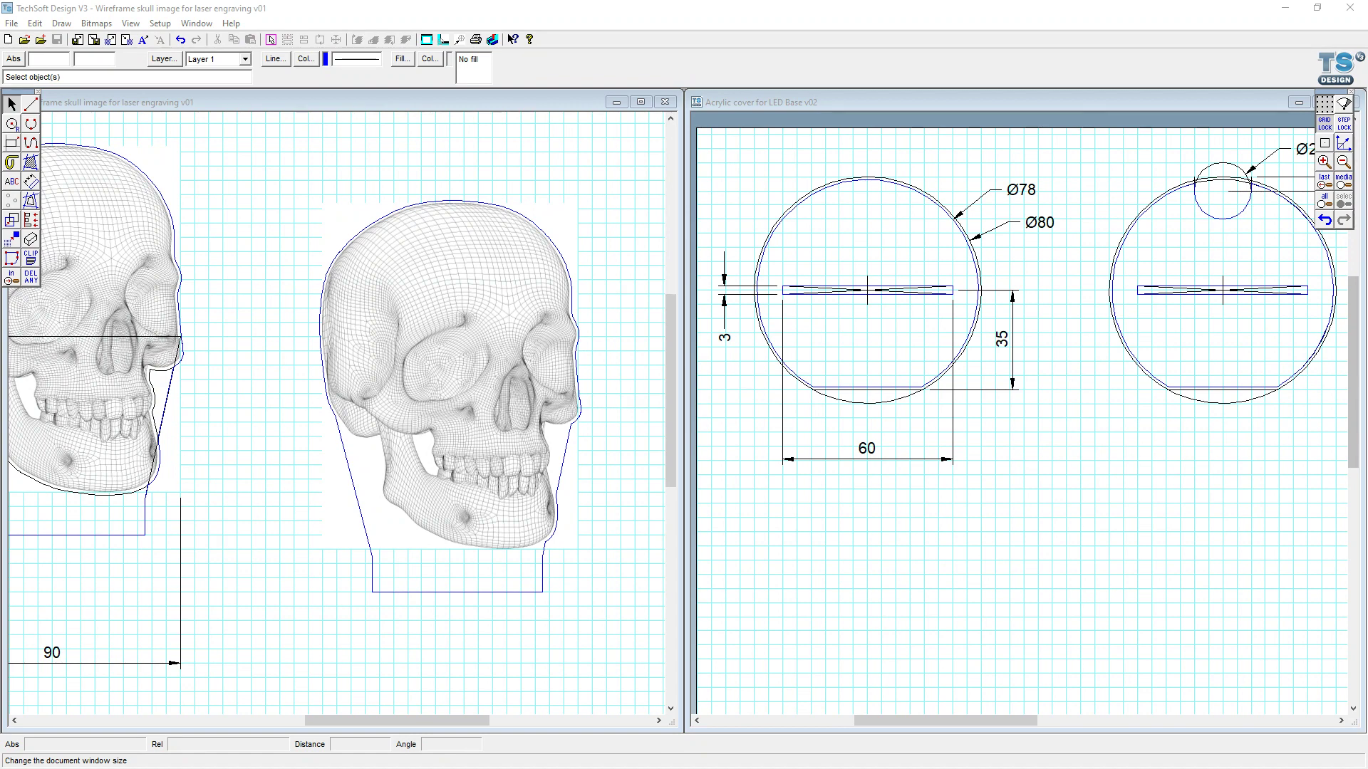
- Group the skull bitmap with its blue contour, mirror it horizontally, and deselect
left_click(381, 259)
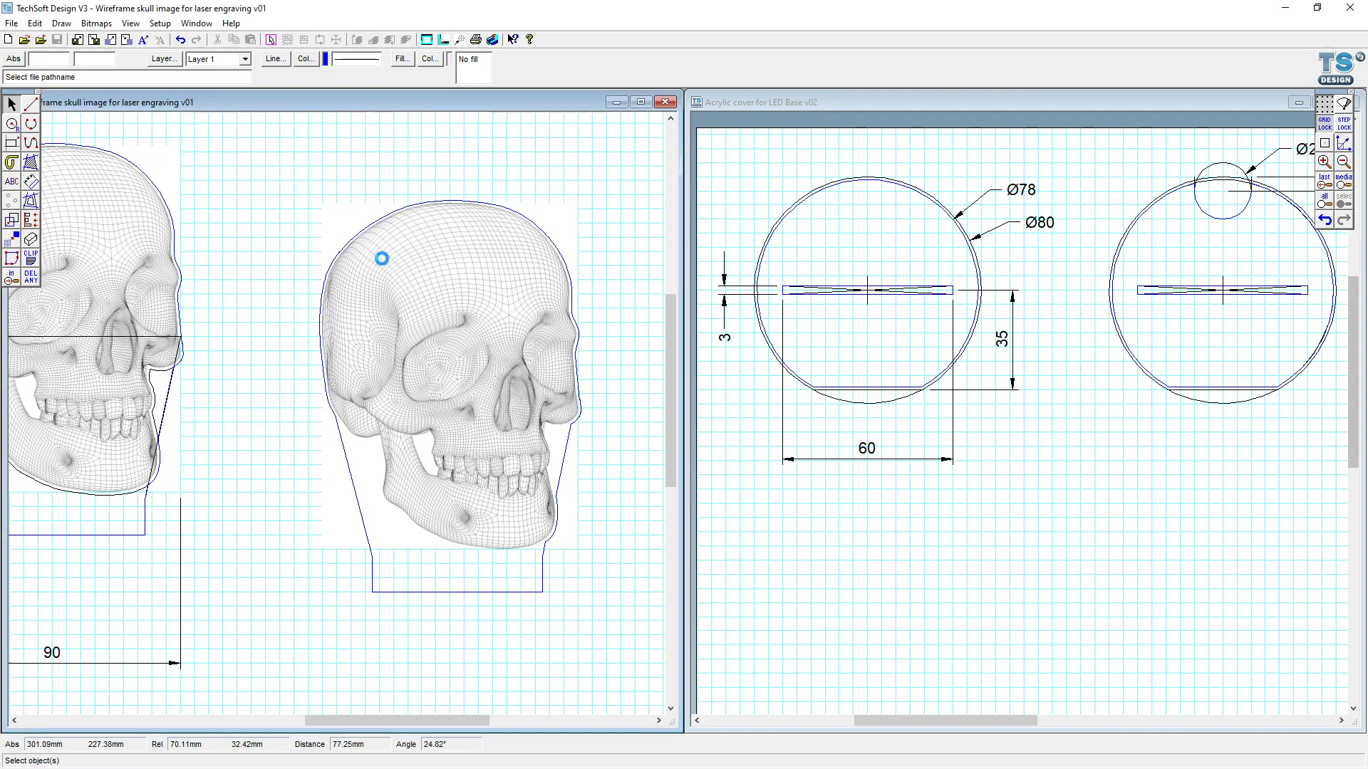
left_click_drag(292, 175, 616, 617)
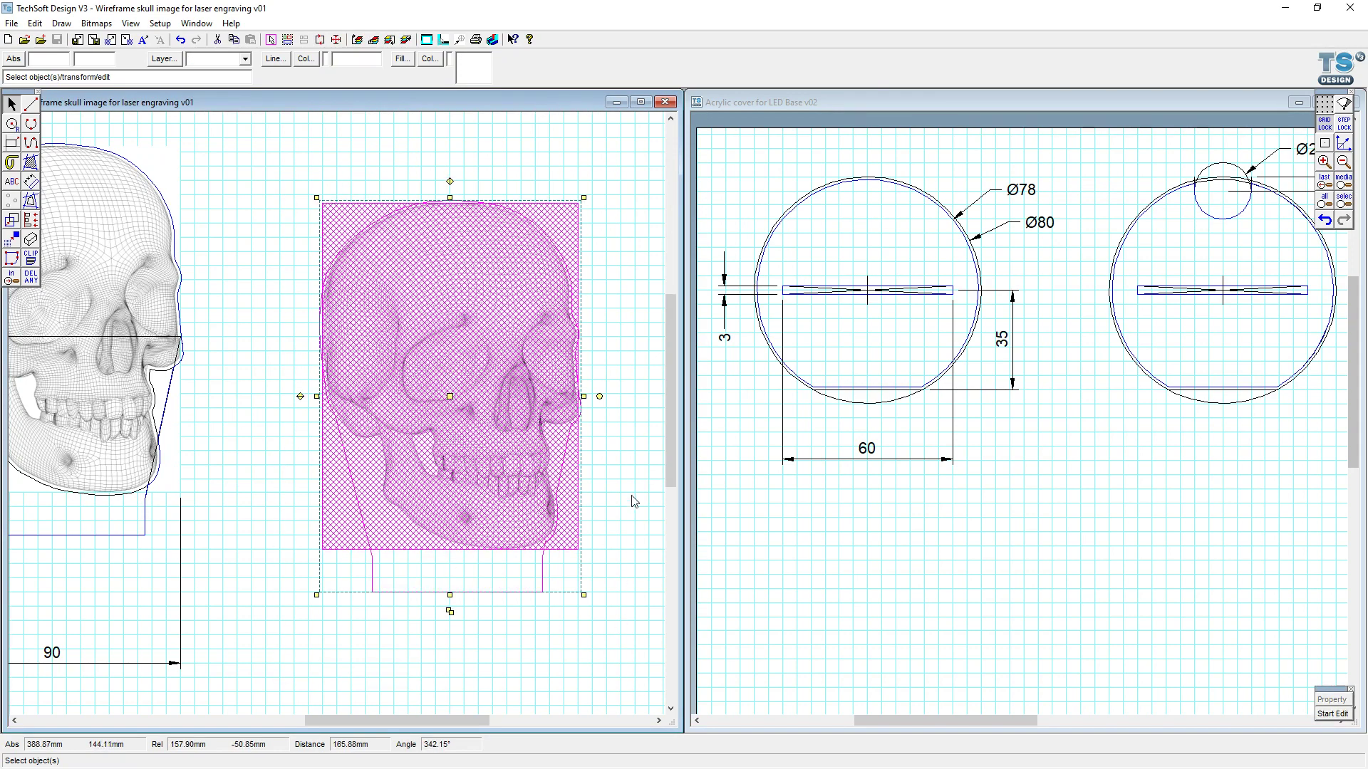
key("ctrl+g")
left_click(718, 421)
left_click(450, 181)
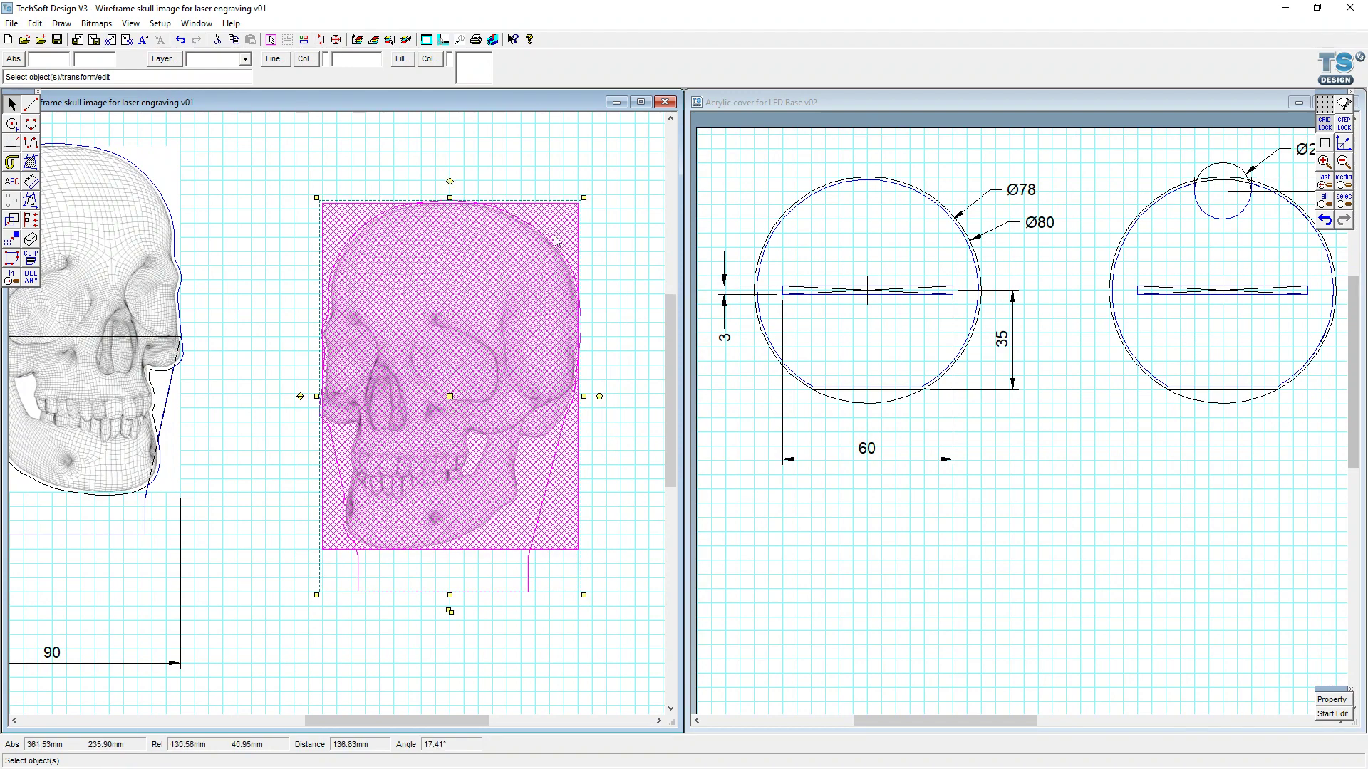
left_click(606, 273)
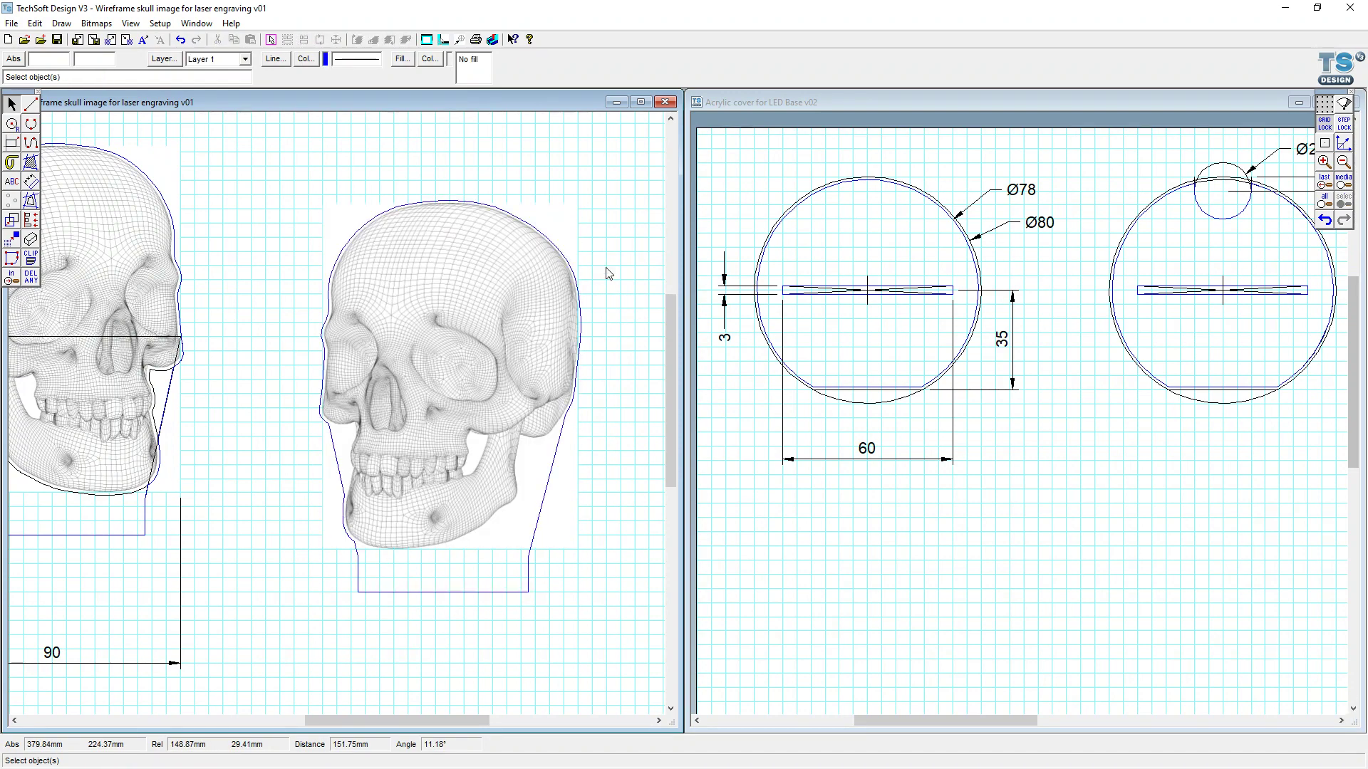